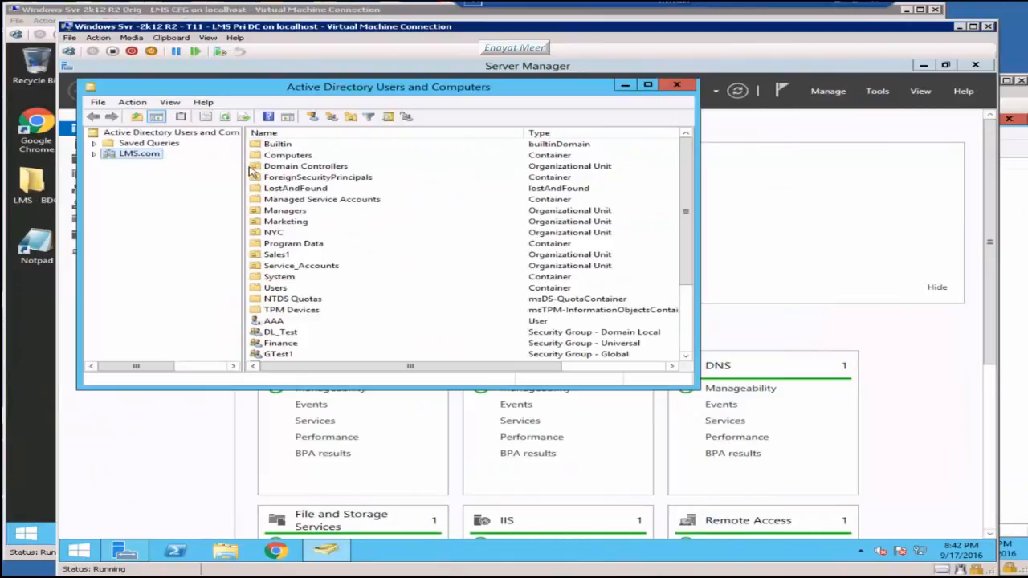
Step: Back in Active Directory Users and Computers, expand LMS.com and show the Service_Accounts OU
{"action": "left_click", "coordinate": [878, 92]}
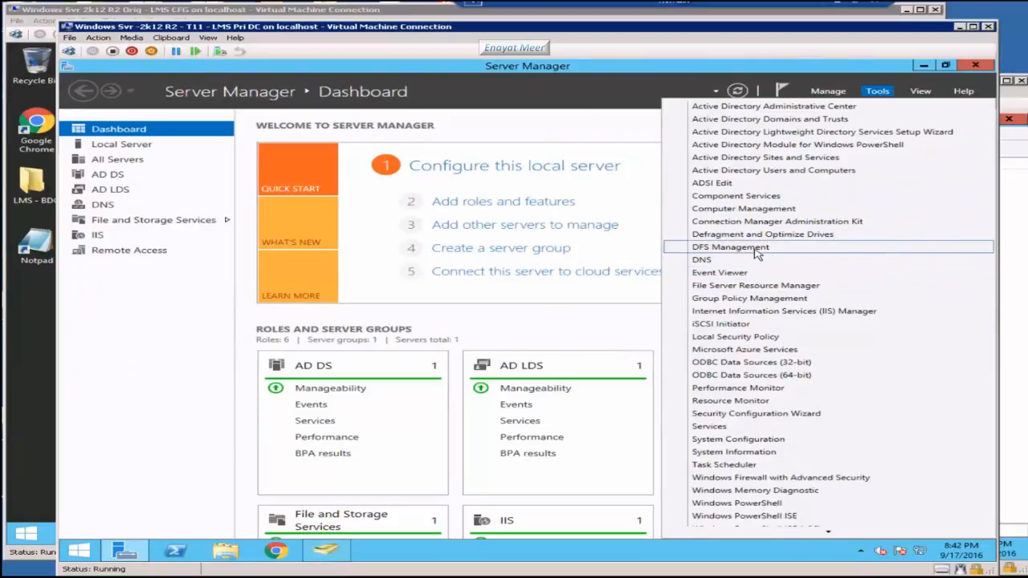
{"action": "left_click", "coordinate": [757, 299]}
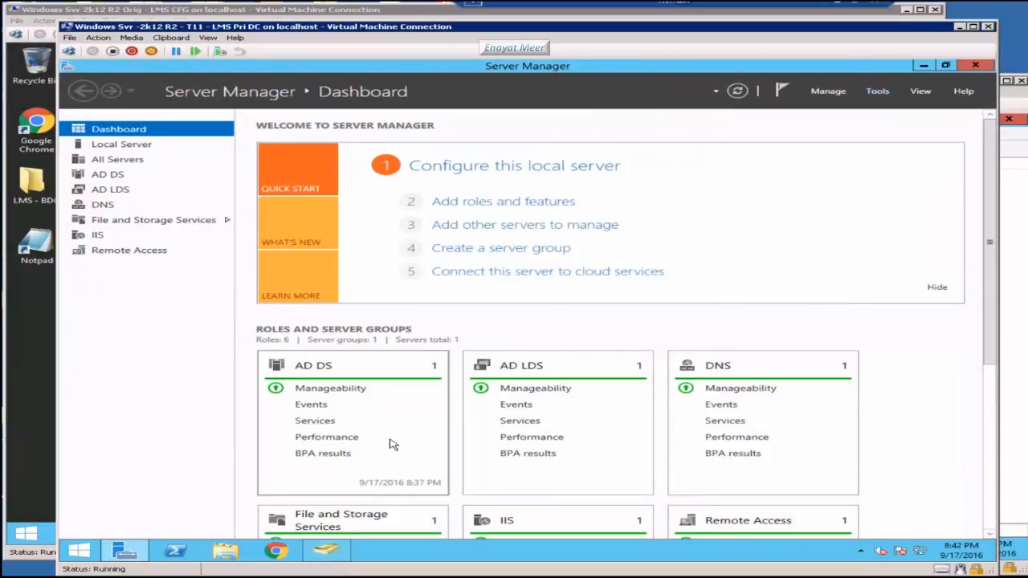
{"action": "left_click", "coordinate": [327, 553]}
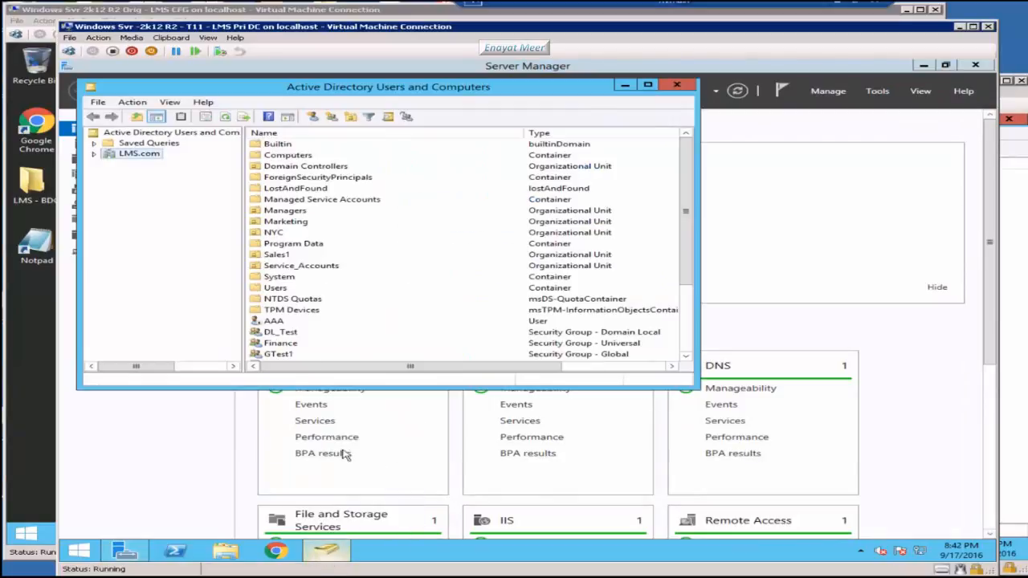
{"action": "left_click", "coordinate": [94, 154]}
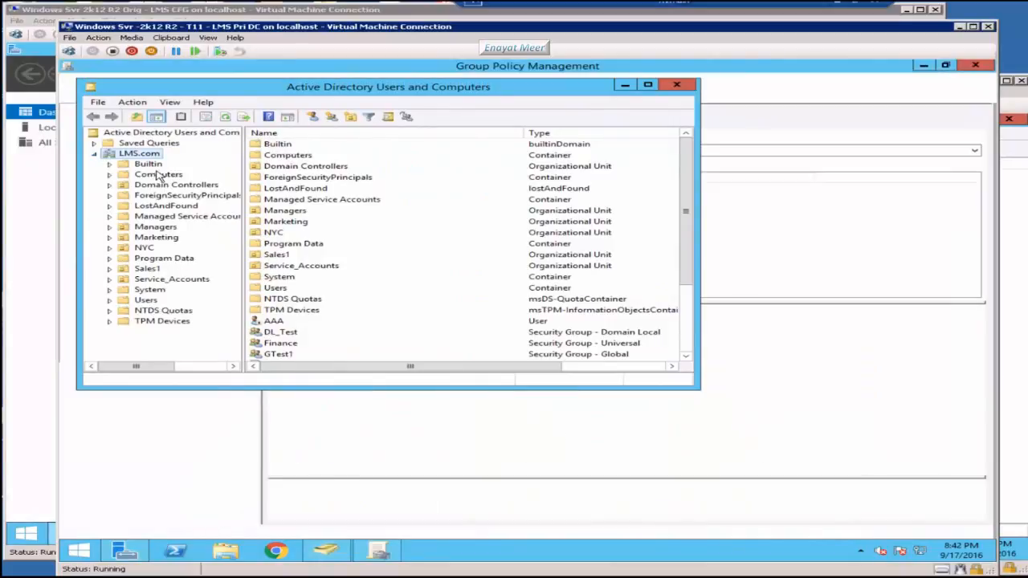
{"action": "left_click", "coordinate": [167, 280]}
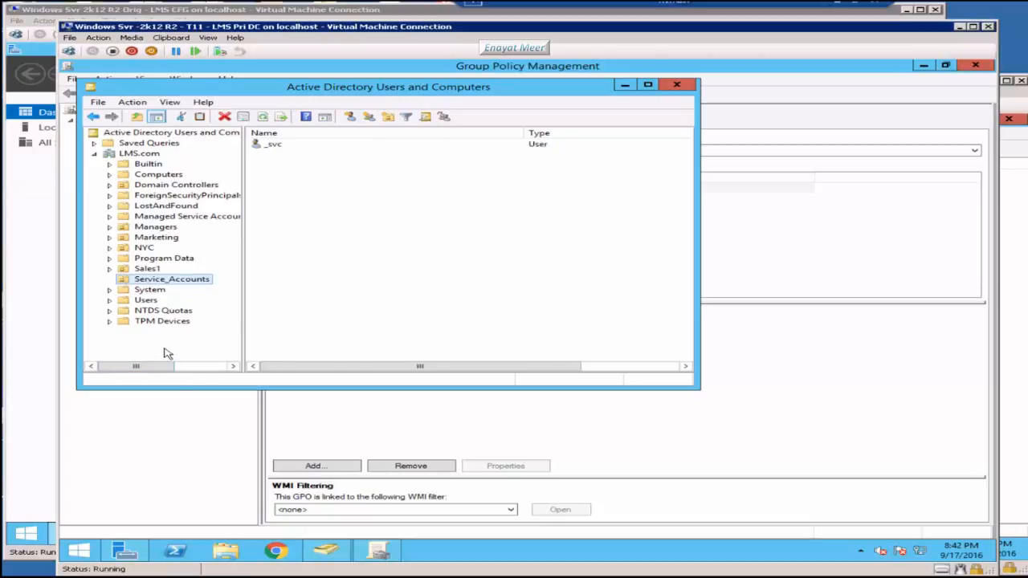
Step: Review the _svc account's Member Of and Account tabs, then cancel without changes
{"action": "left_click", "coordinate": [357, 233]}
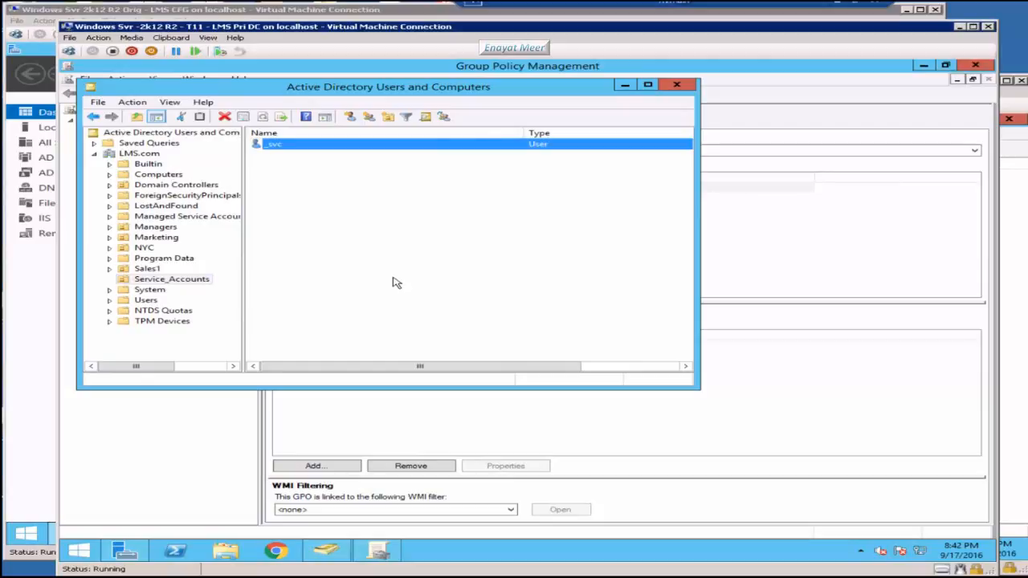
{"action": "key", "text": "Return"}
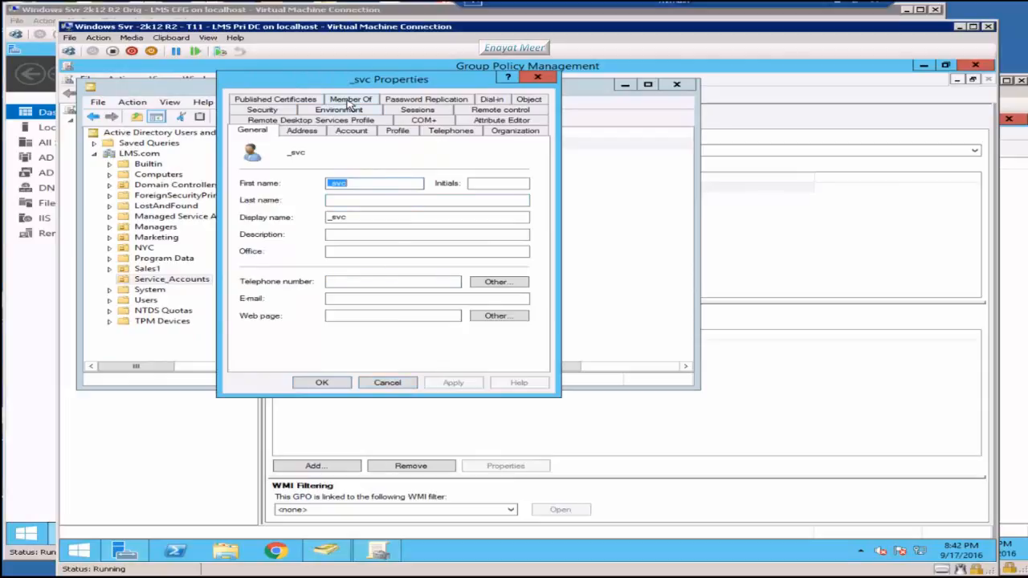
{"action": "left_click", "coordinate": [350, 100]}
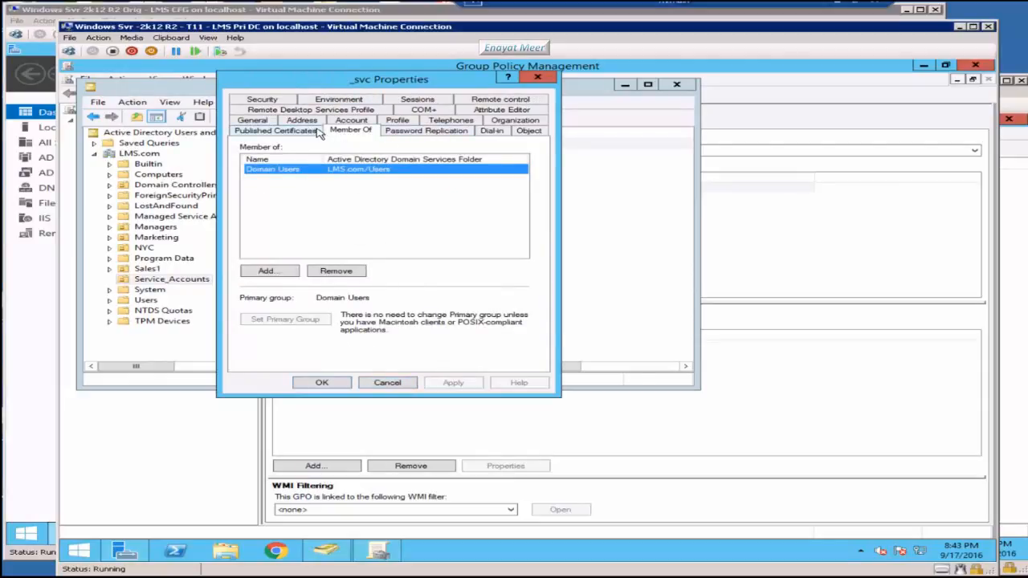
{"action": "left_click", "coordinate": [351, 122]}
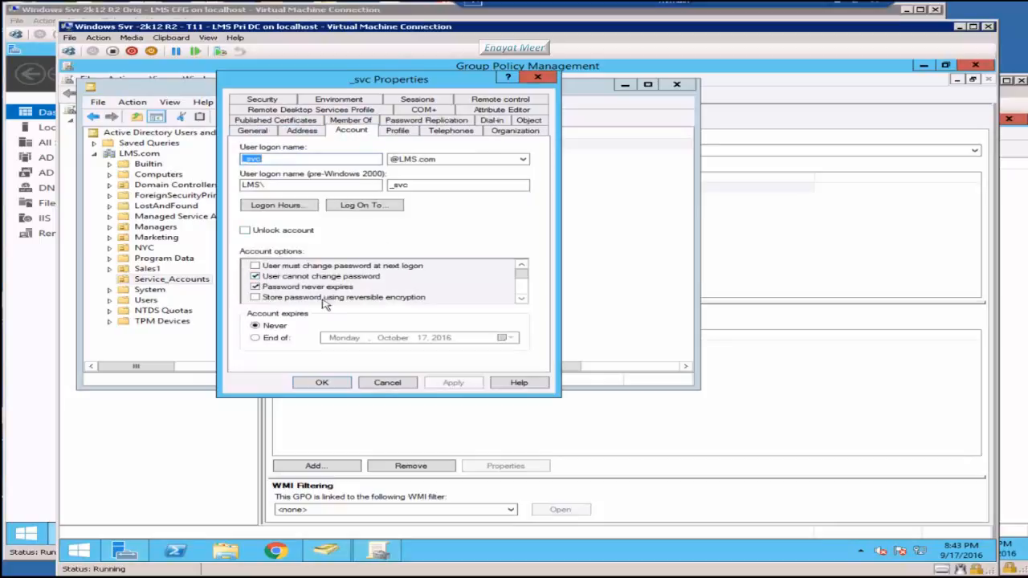
{"action": "left_click", "coordinate": [387, 383]}
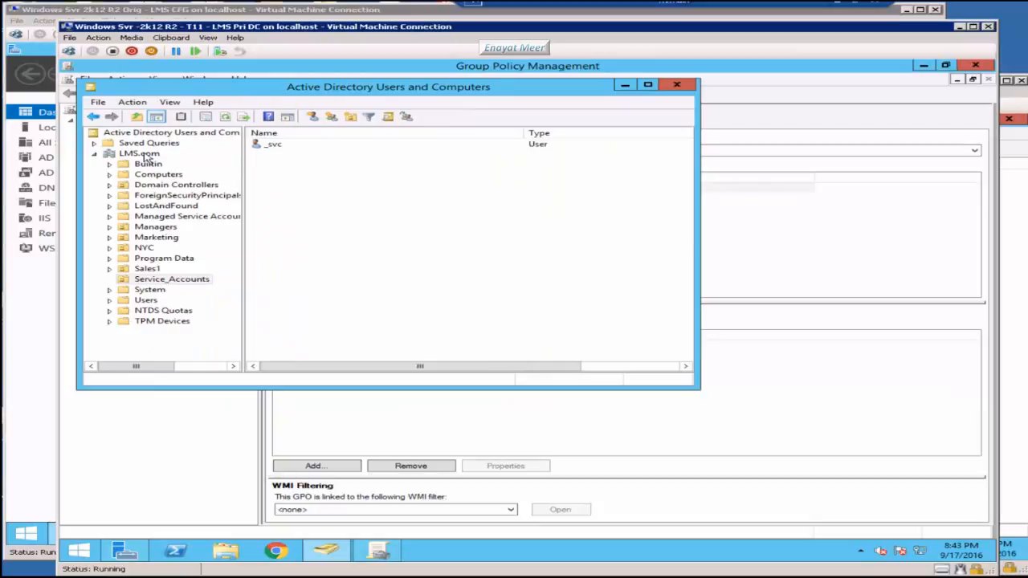
Step: Move SvcActSCCM from the LMS.com root into Service_Accounts and confirm it sits beside _svc
{"action": "left_click", "coordinate": [133, 153]}
{"action": "left_click_drag", "start_coordinate": [688, 234], "coordinate": [687, 344]}
{"action": "left_click", "coordinate": [297, 322]}
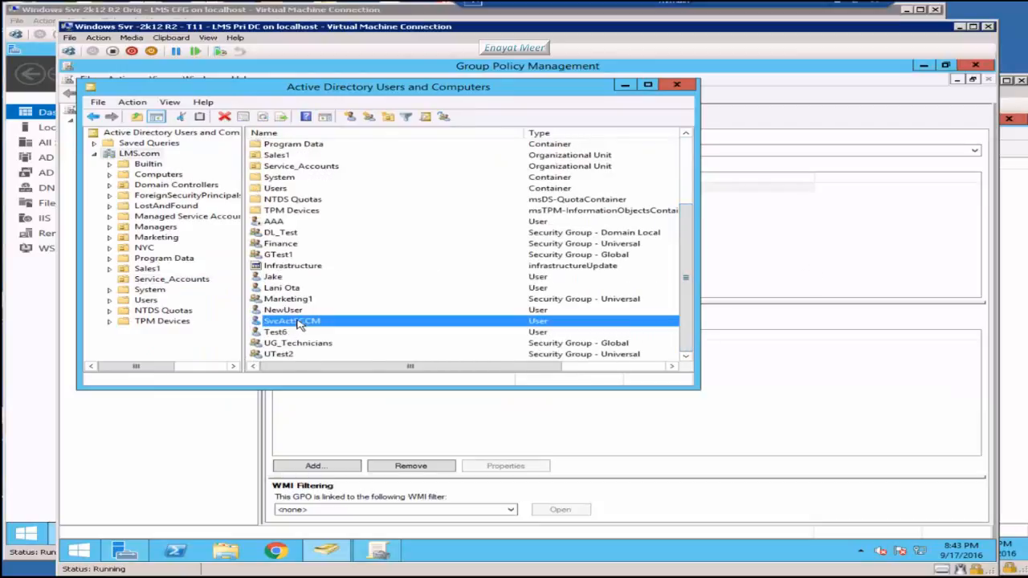
{"action": "right_click", "coordinate": [297, 321]}
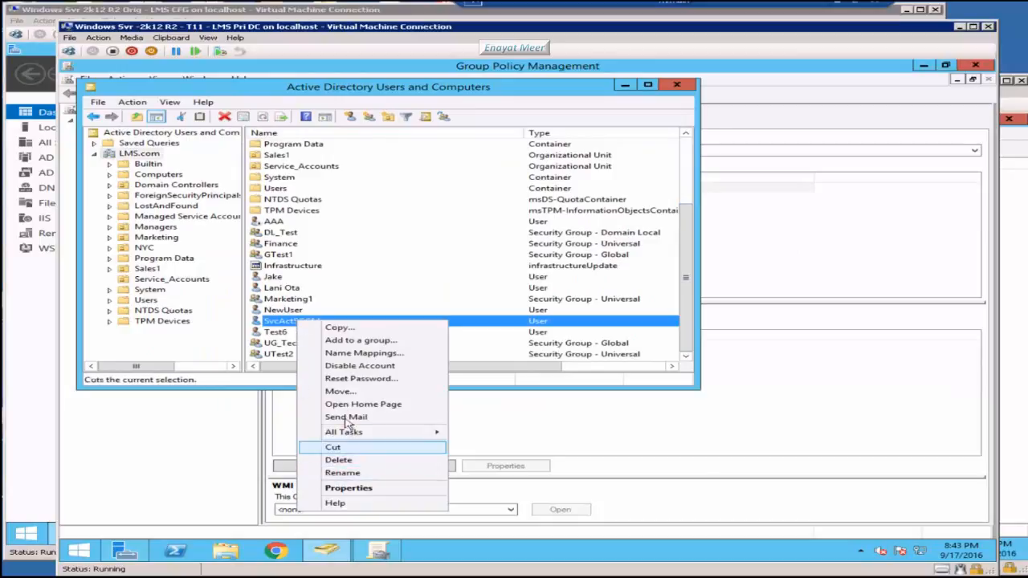
{"action": "left_click", "coordinate": [342, 392]}
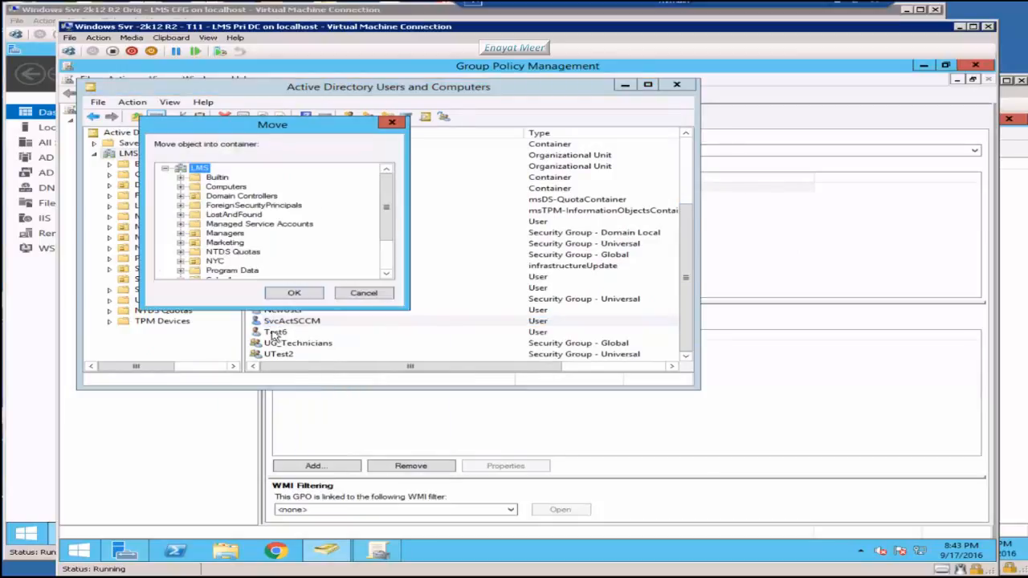
{"action": "left_click", "coordinate": [386, 275]}
{"action": "left_click", "coordinate": [387, 275]}
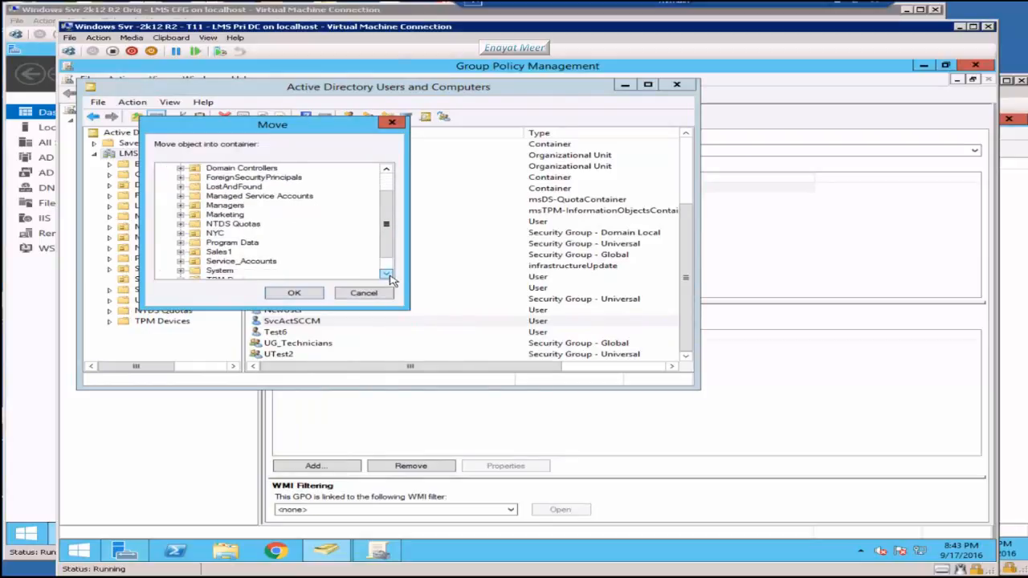
{"action": "left_click", "coordinate": [387, 275]}
{"action": "left_click", "coordinate": [260, 253]}
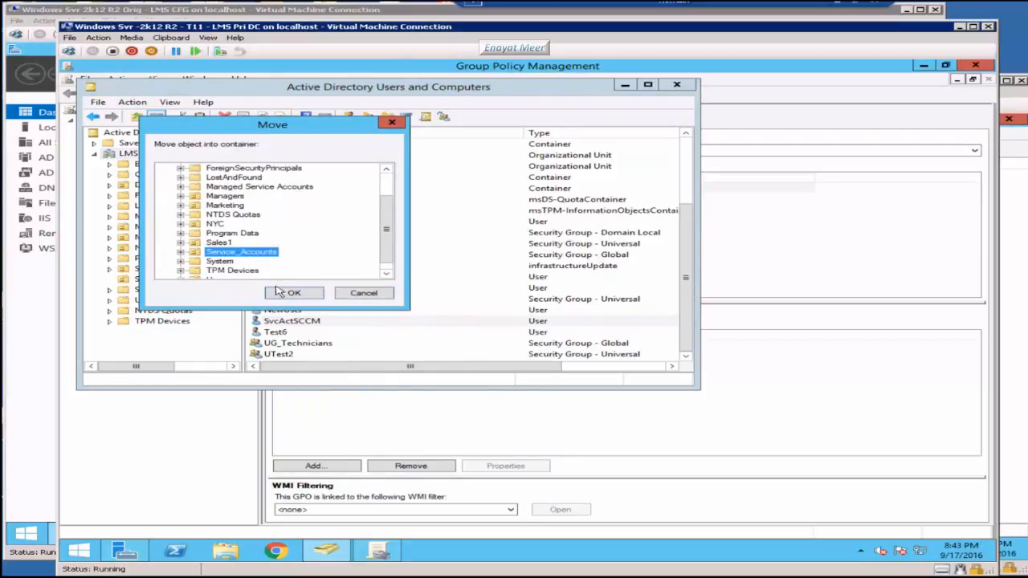
{"action": "left_click", "coordinate": [291, 292]}
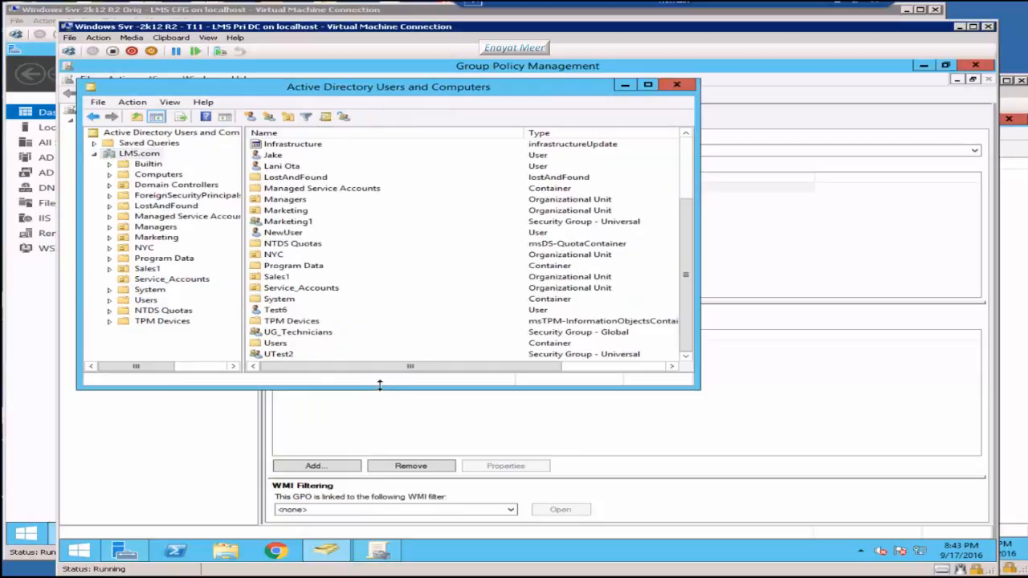
{"action": "left_click", "coordinate": [171, 279]}
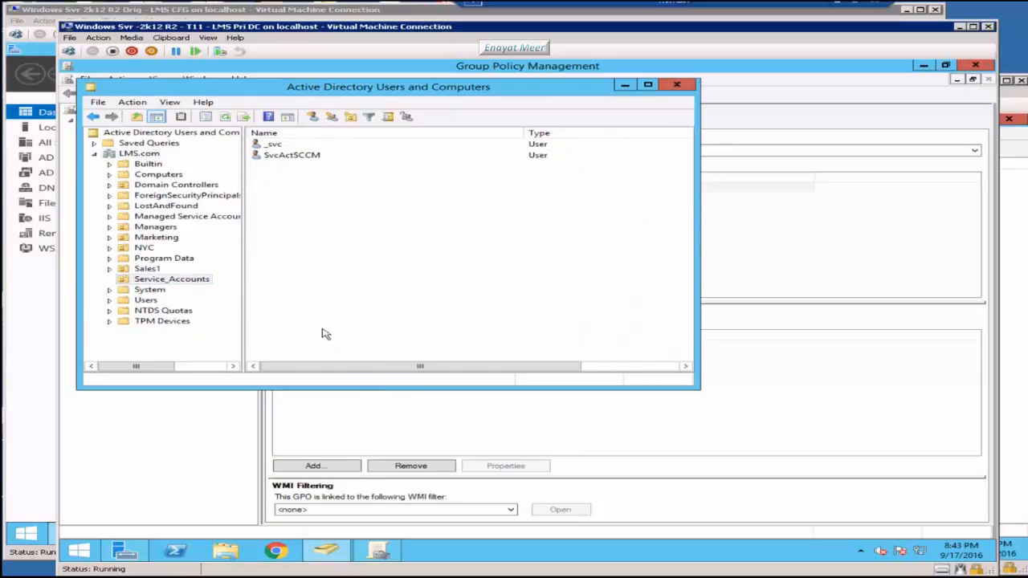
Step: Open System Management inside the System container, confirm it is empty, and return to System
{"action": "left_click", "coordinate": [287, 157]}
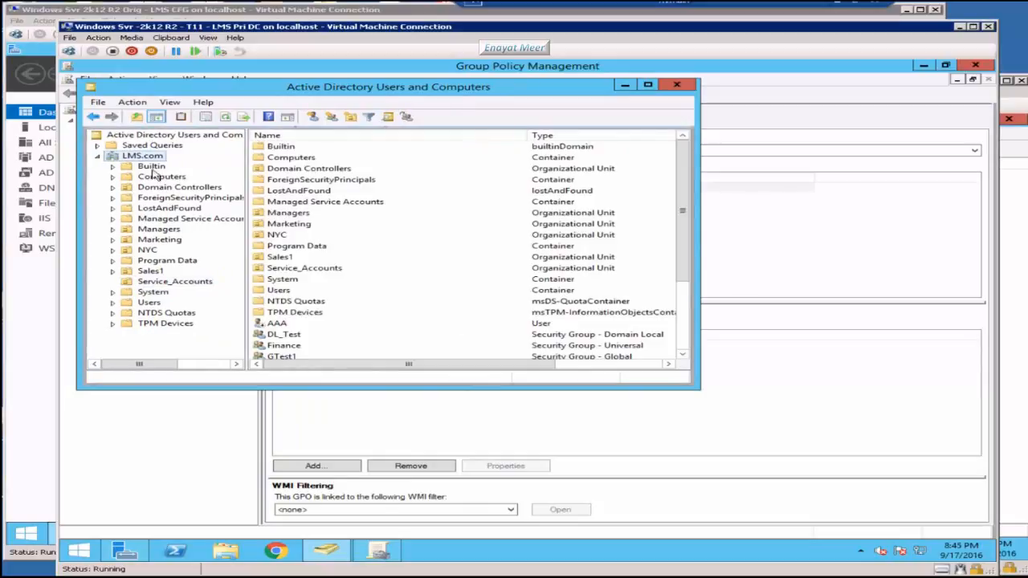
{"action": "left_click", "coordinate": [163, 292]}
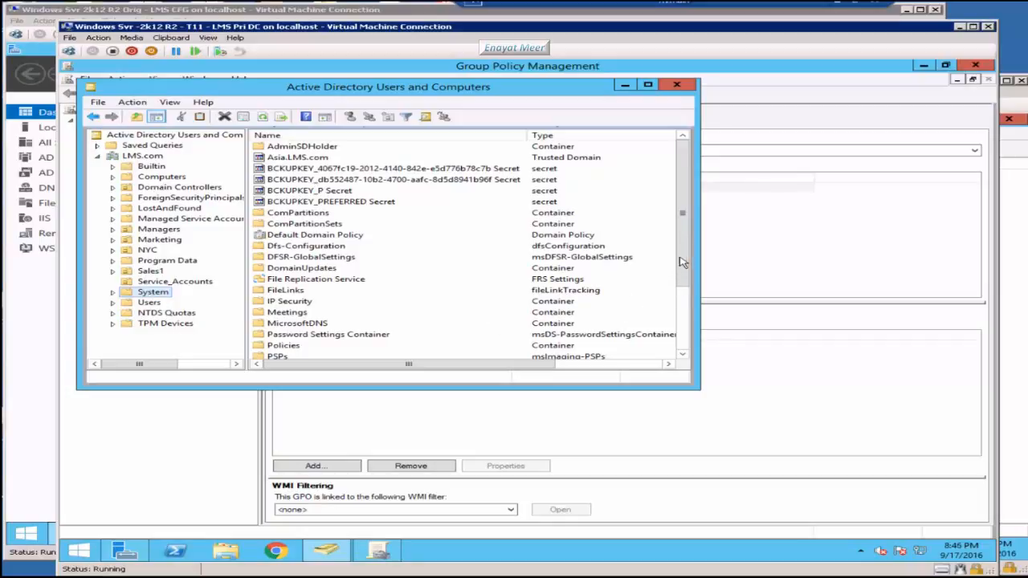
{"action": "left_click_drag", "start_coordinate": [686, 260], "coordinate": [685, 304]}
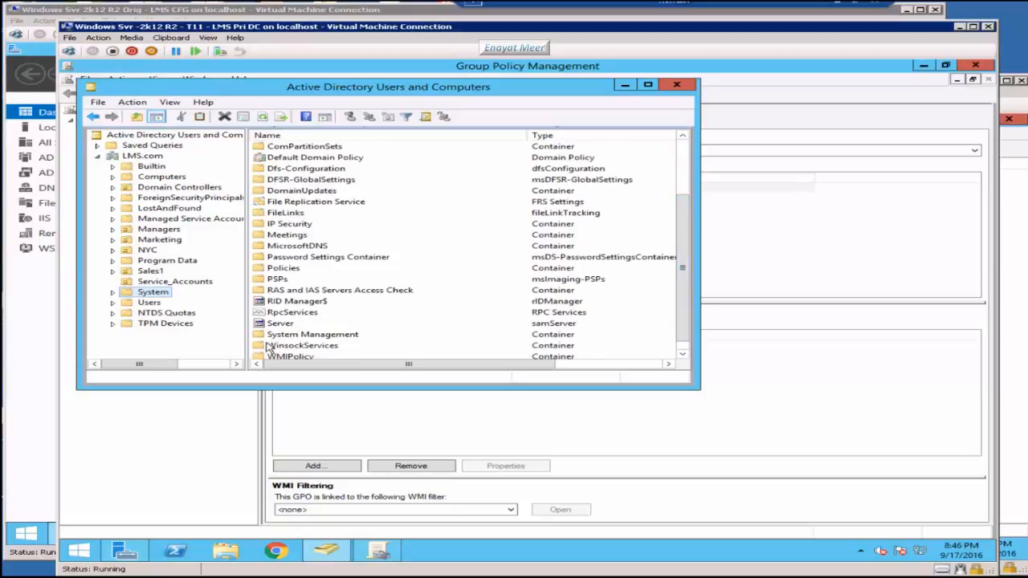
{"action": "left_click", "coordinate": [306, 335]}
{"action": "left_click", "coordinate": [682, 354]}
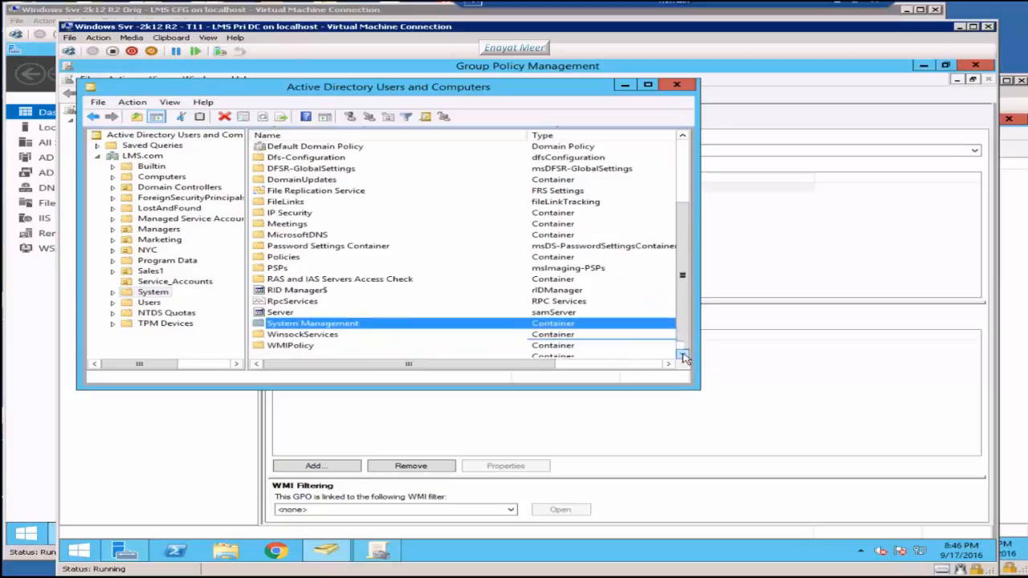
{"action": "double_click", "coordinate": [301, 327]}
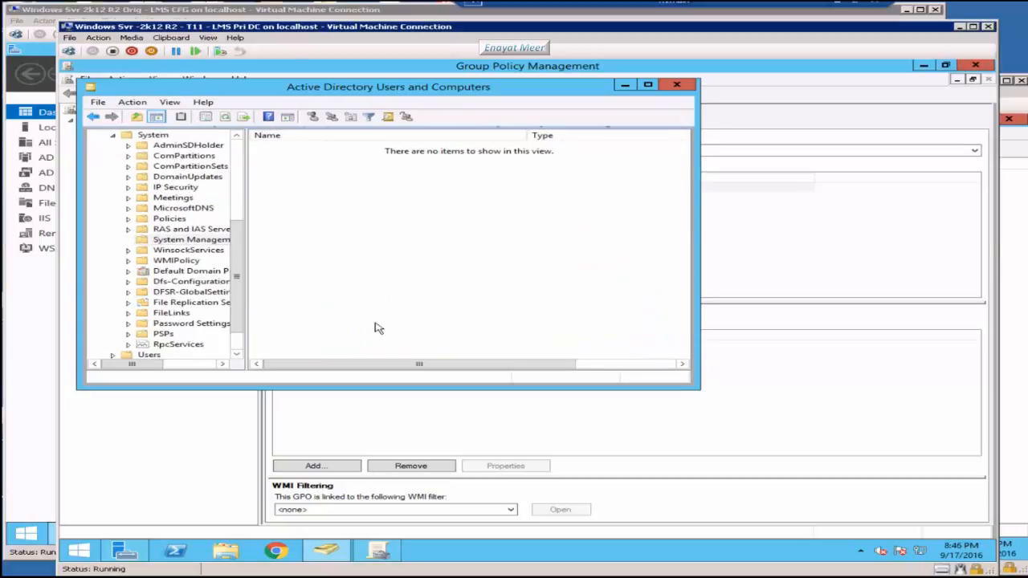
{"action": "left_click", "coordinate": [182, 241]}
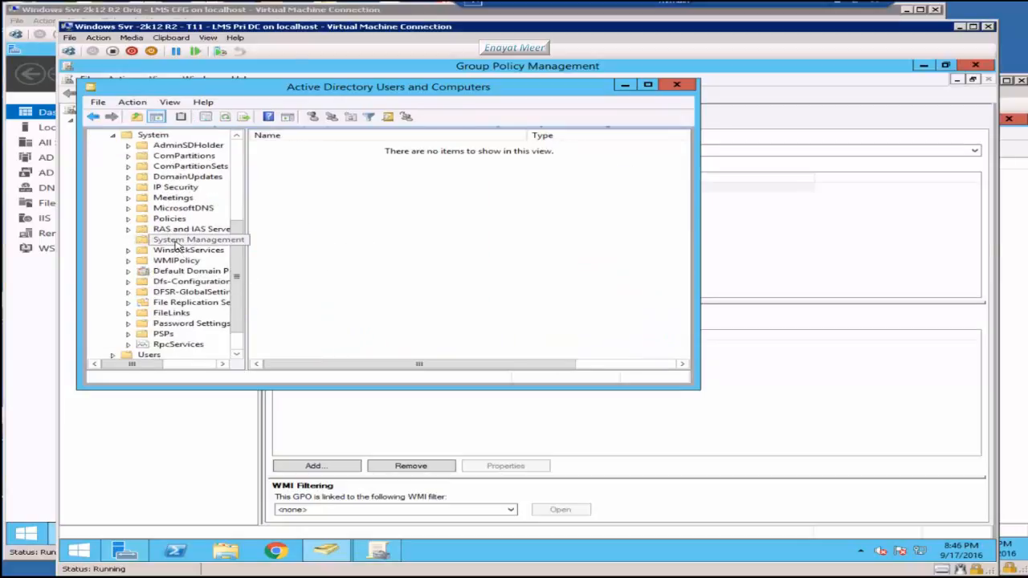
{"action": "scroll", "coordinate": [257, 184], "scroll_direction": "up", "scroll_amount": 5}
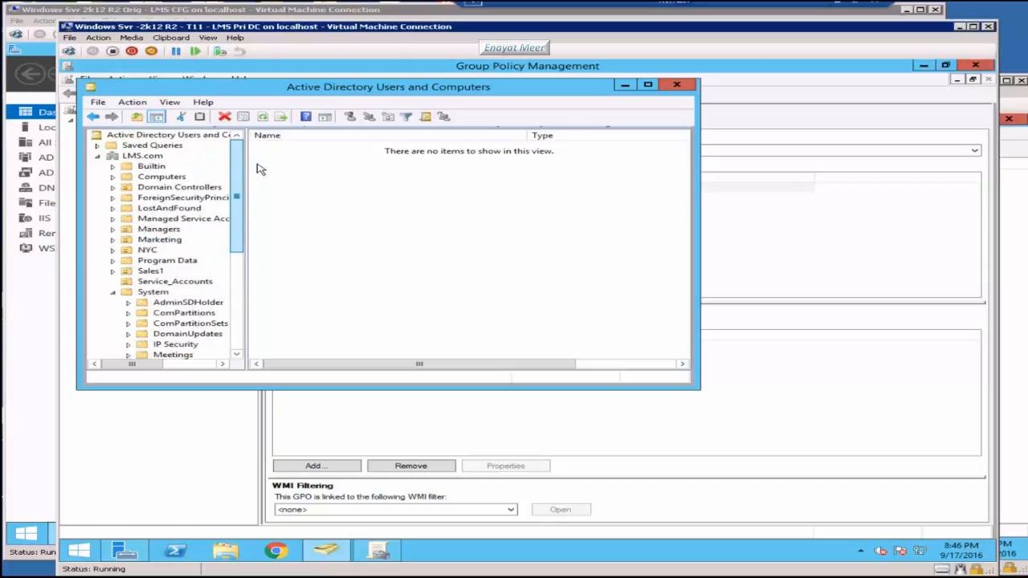
{"action": "left_click", "coordinate": [154, 293]}
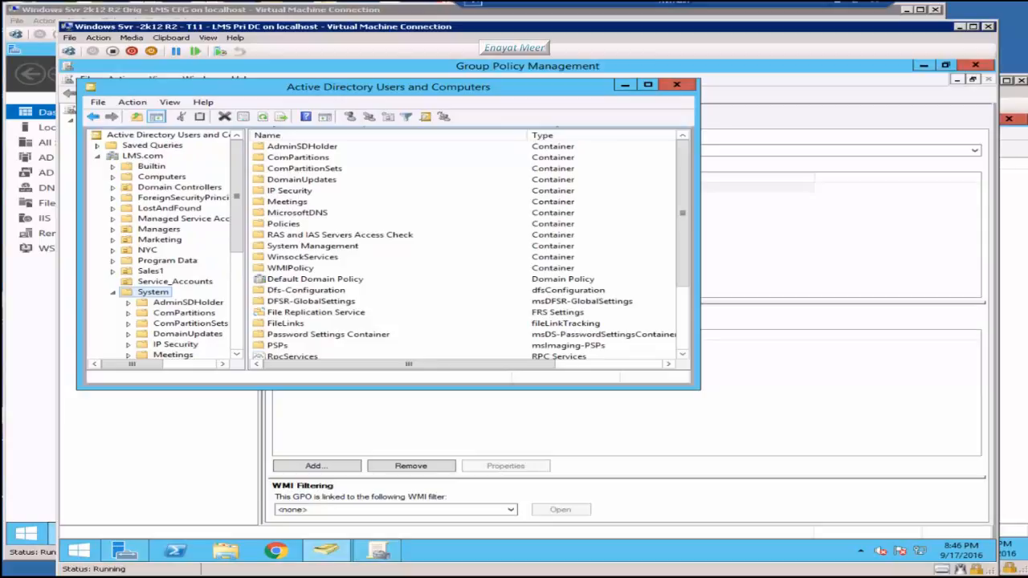
Step: Check the System container's security permissions, then switch to the LMS CFG server VM
{"action": "right_click", "coordinate": [164, 294]}
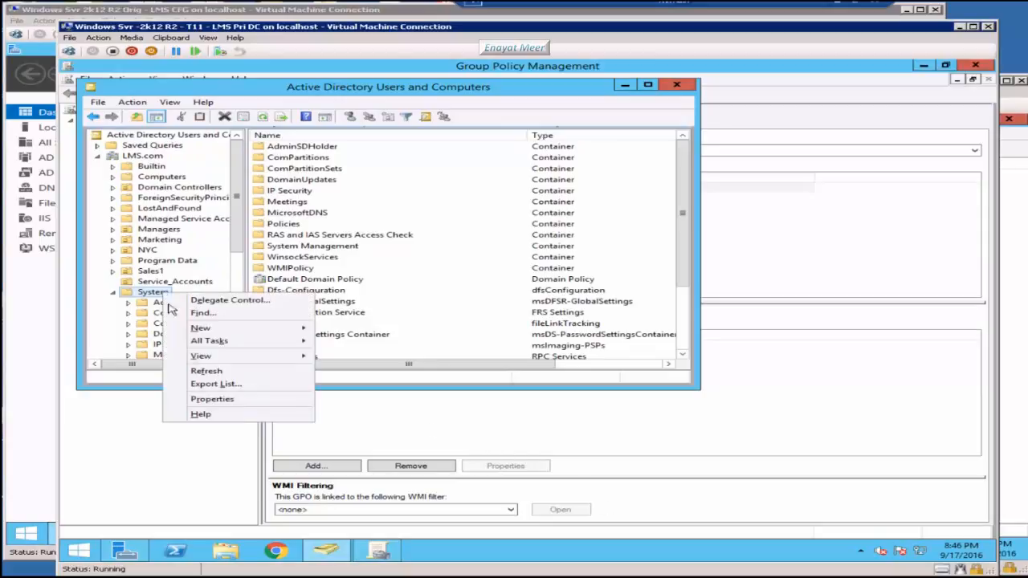
{"action": "left_click", "coordinate": [214, 400]}
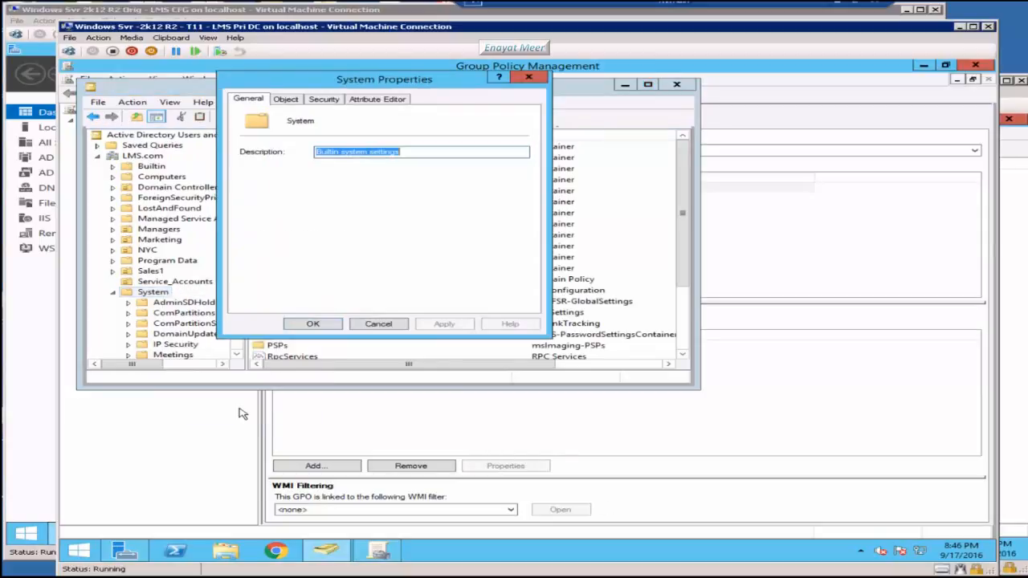
{"action": "left_click", "coordinate": [323, 99]}
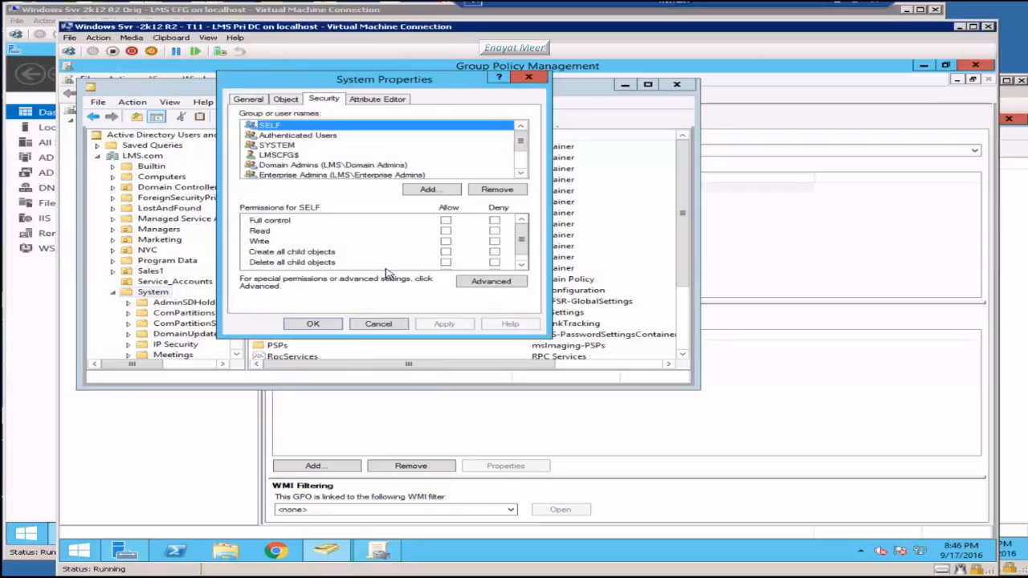
{"action": "left_click", "coordinate": [279, 155]}
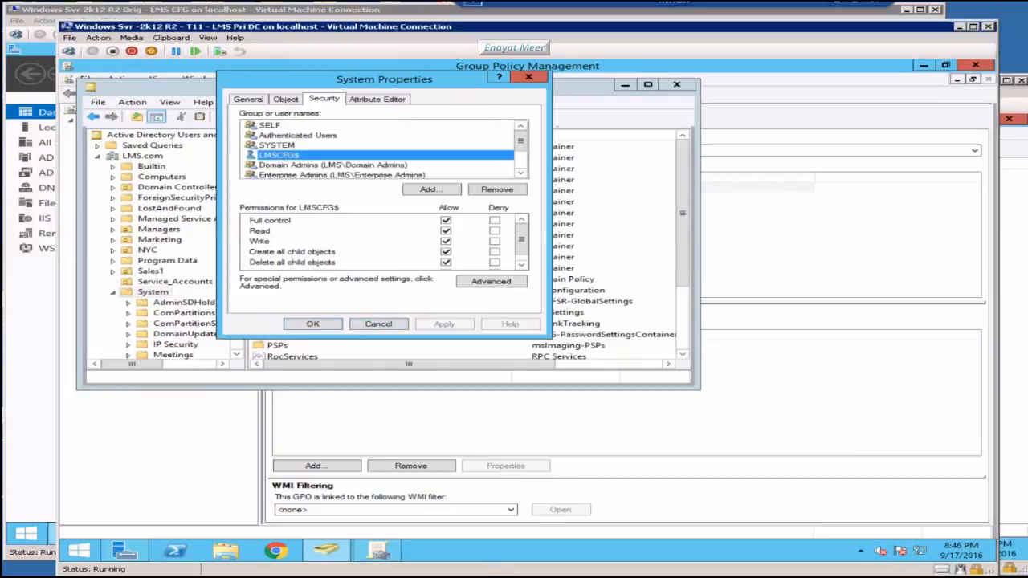
{"action": "left_click", "coordinate": [634, 577]}
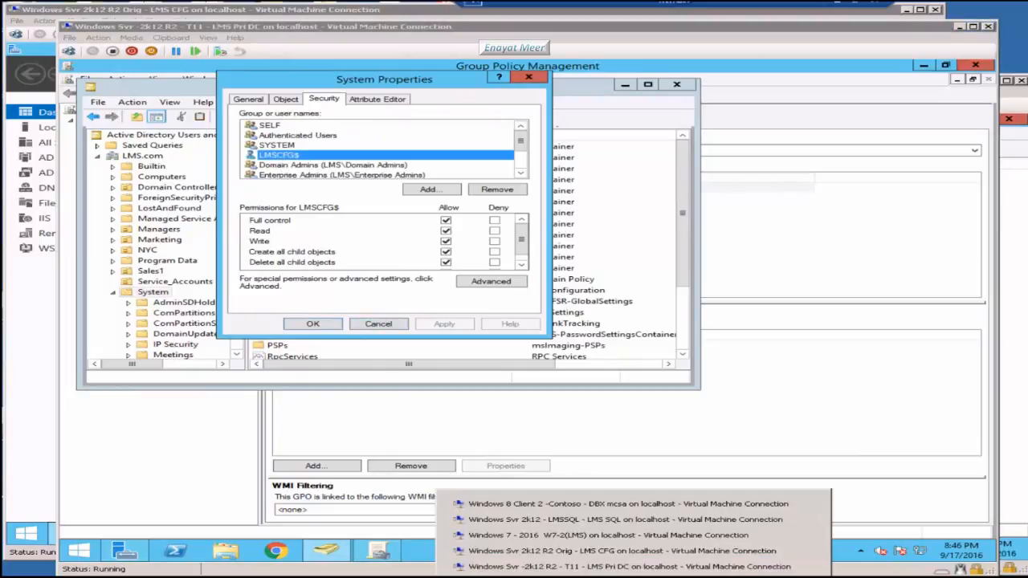
{"action": "left_click", "coordinate": [620, 552]}
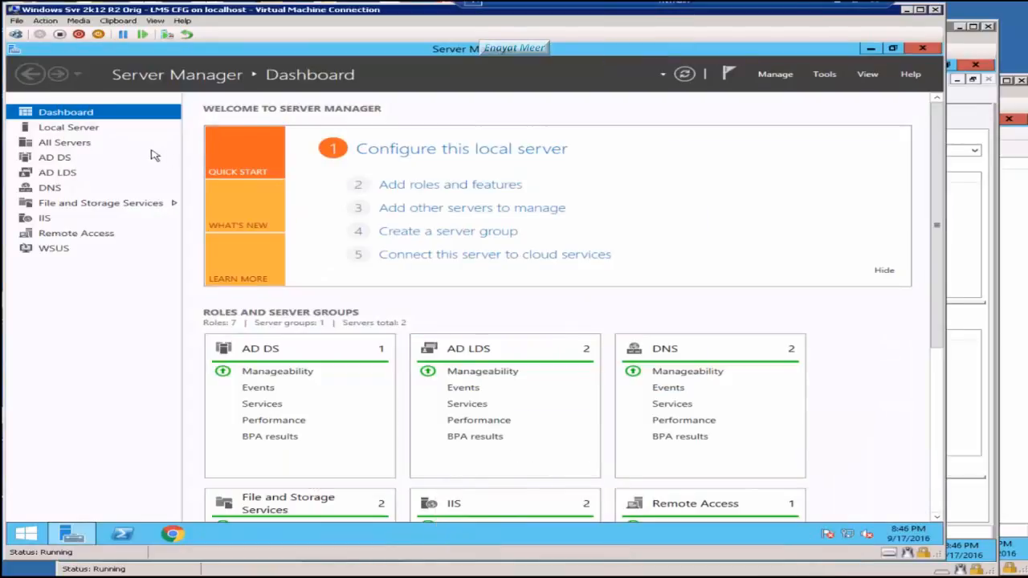
Step: View LMSCFG's Local Server properties, then switch back to the LMS Pri DC machine
{"action": "left_click", "coordinate": [74, 128]}
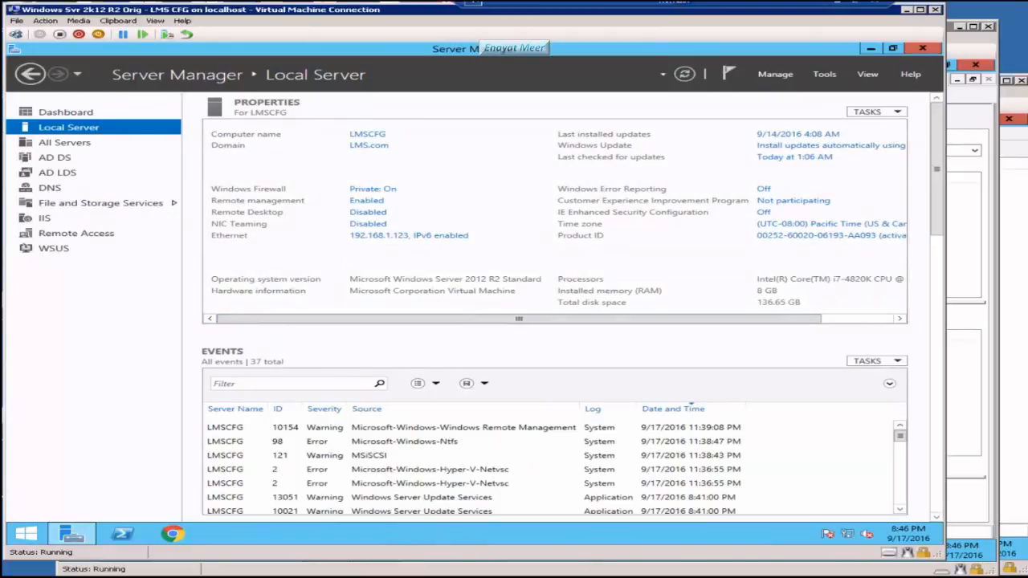
{"action": "left_click", "coordinate": [599, 577]}
{"action": "left_click", "coordinate": [624, 568]}
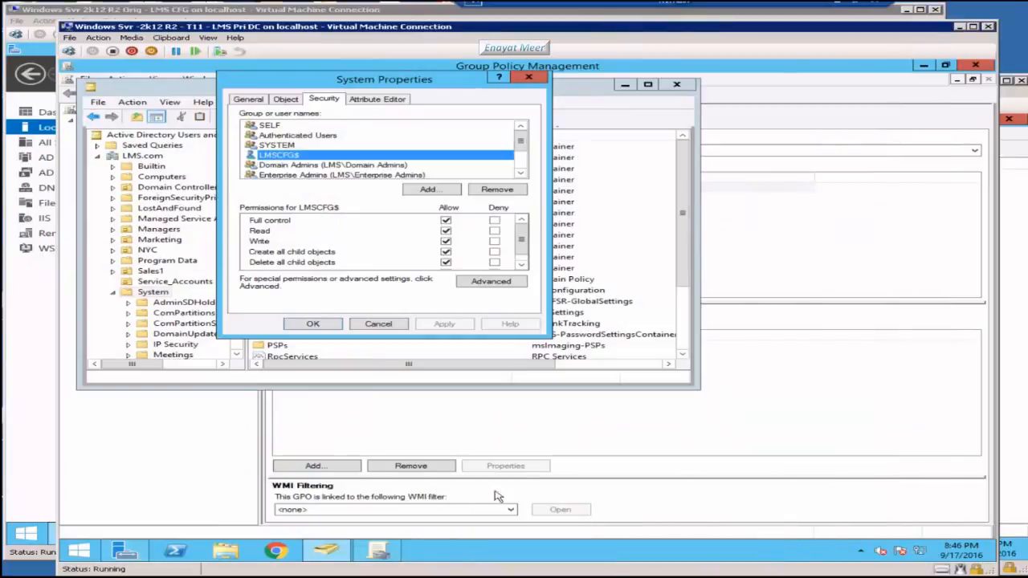
Step: Start Delegation of Control on System and add the LMSCFG computer account, searching Computers
{"action": "left_click", "coordinate": [378, 325]}
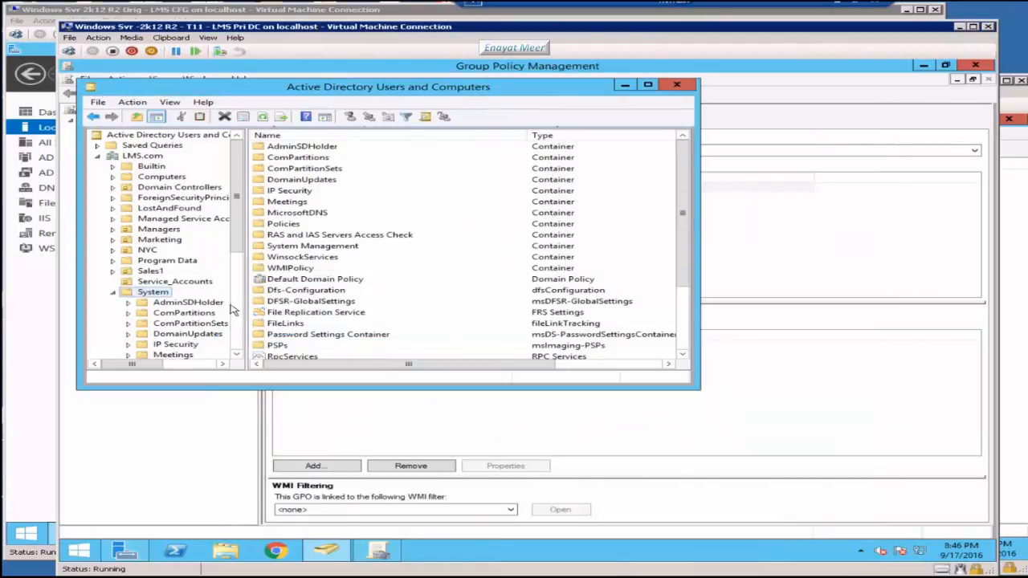
{"action": "right_click", "coordinate": [143, 299]}
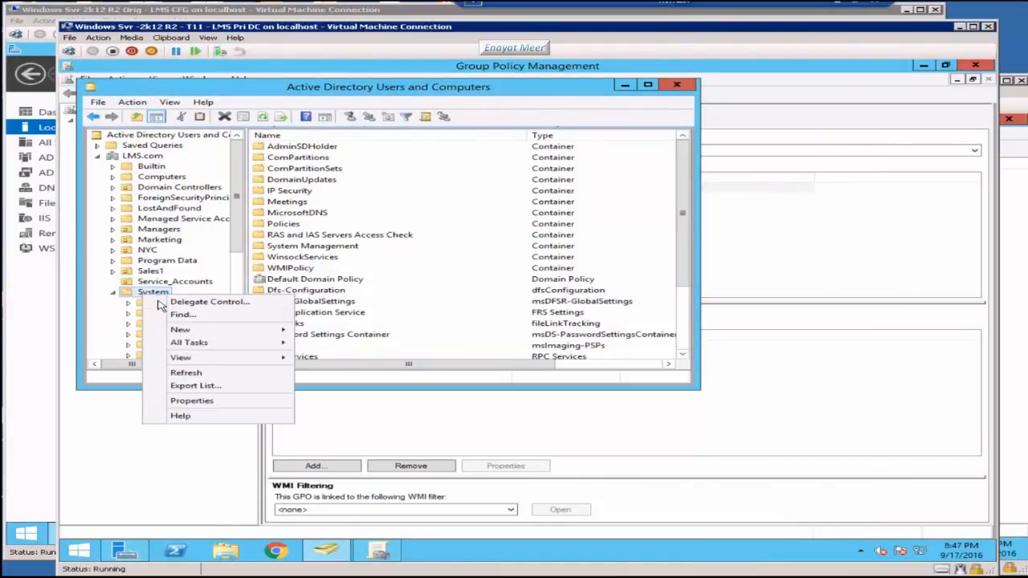
{"action": "left_click", "coordinate": [159, 304]}
{"action": "left_click", "coordinate": [321, 302]}
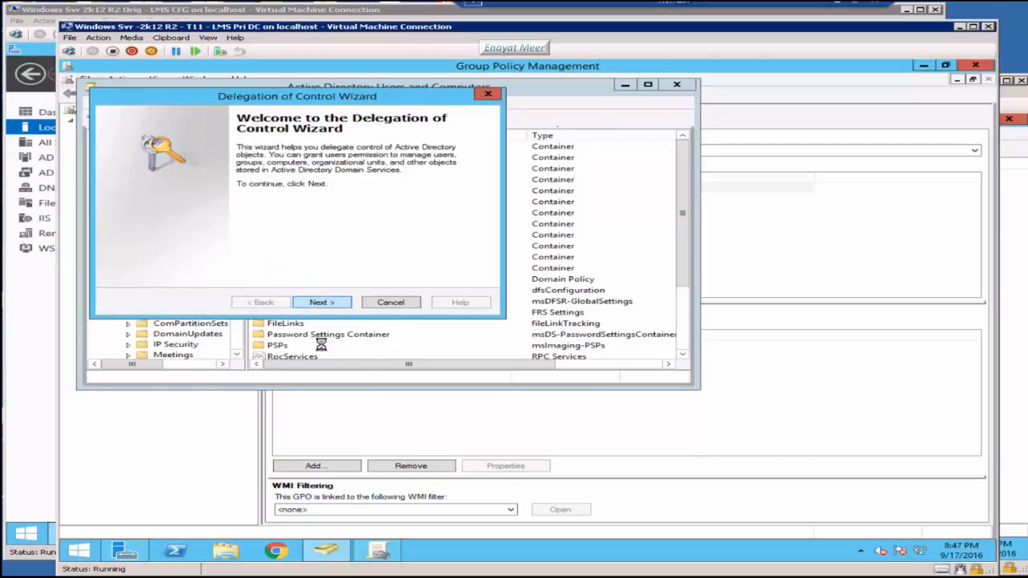
{"action": "left_click", "coordinate": [378, 247]}
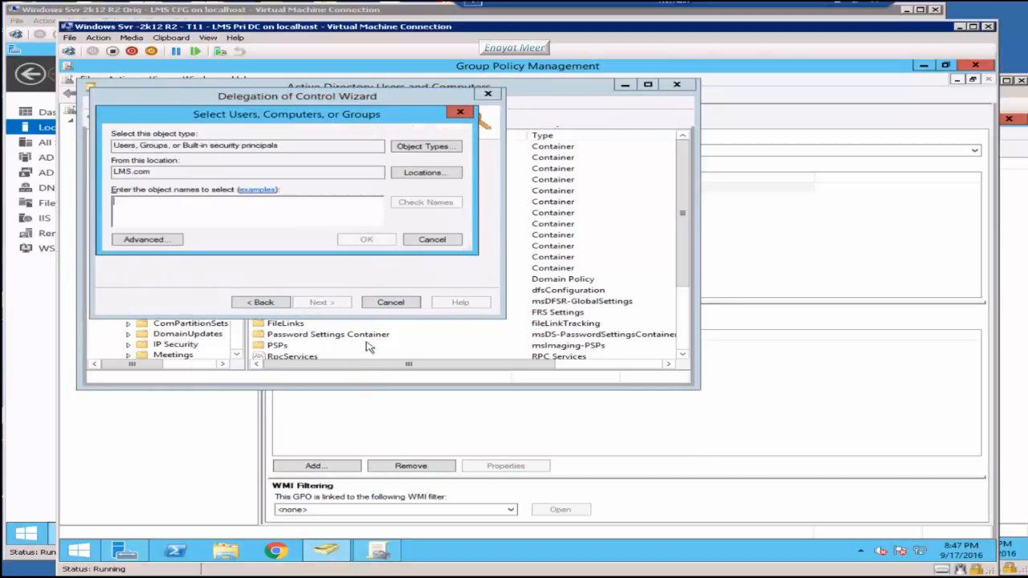
{"action": "left_click", "coordinate": [439, 150]}
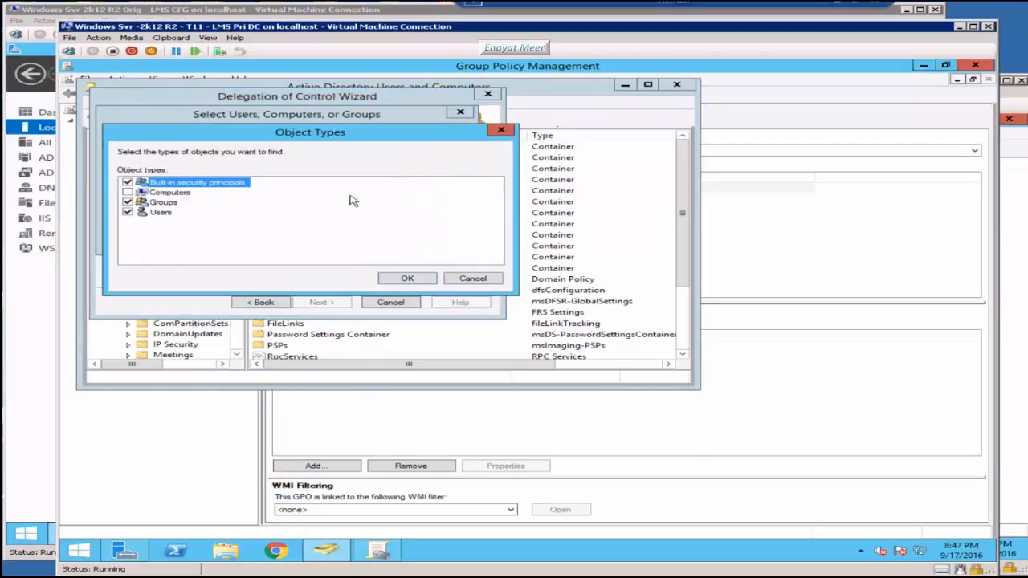
{"action": "left_click", "coordinate": [127, 193]}
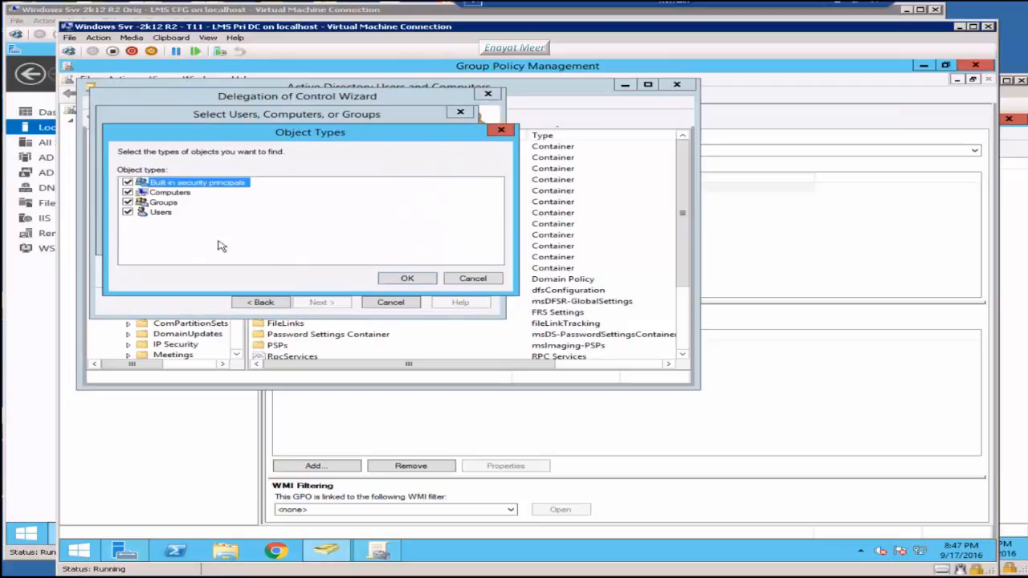
{"action": "left_click", "coordinate": [408, 278]}
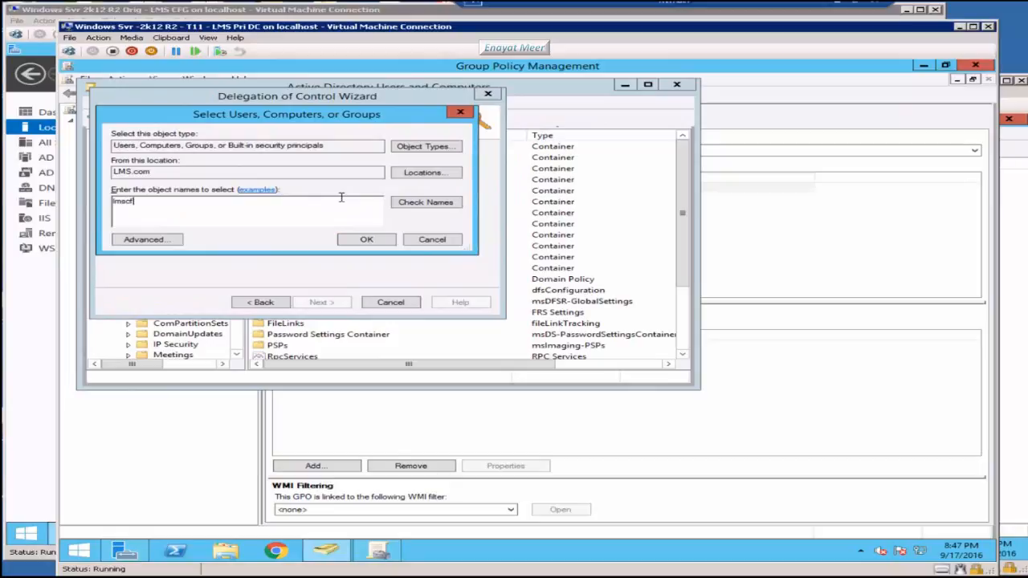
{"action": "left_click", "coordinate": [432, 206]}
{"action": "left_click", "coordinate": [366, 239]}
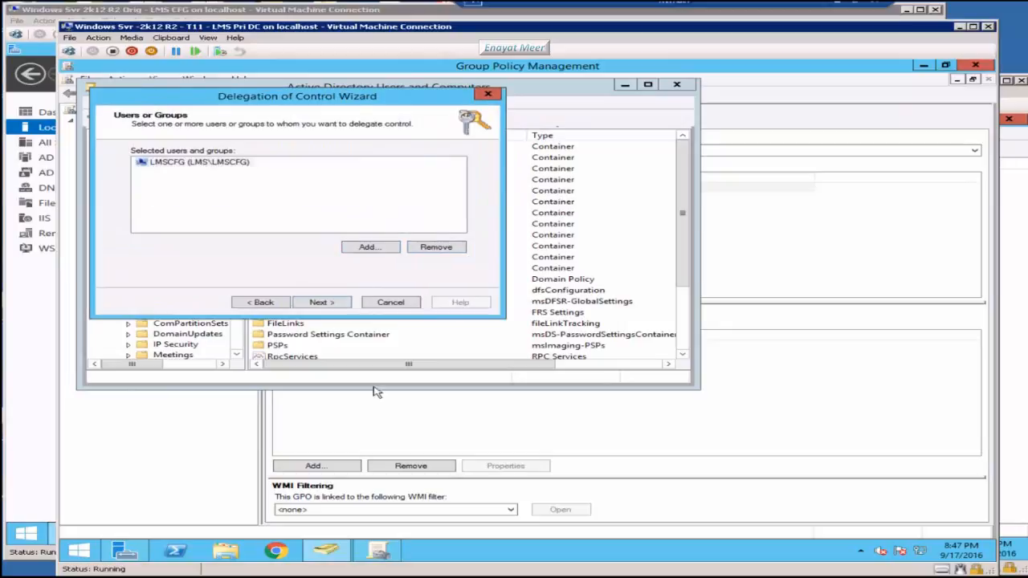
{"action": "left_click", "coordinate": [321, 303]}
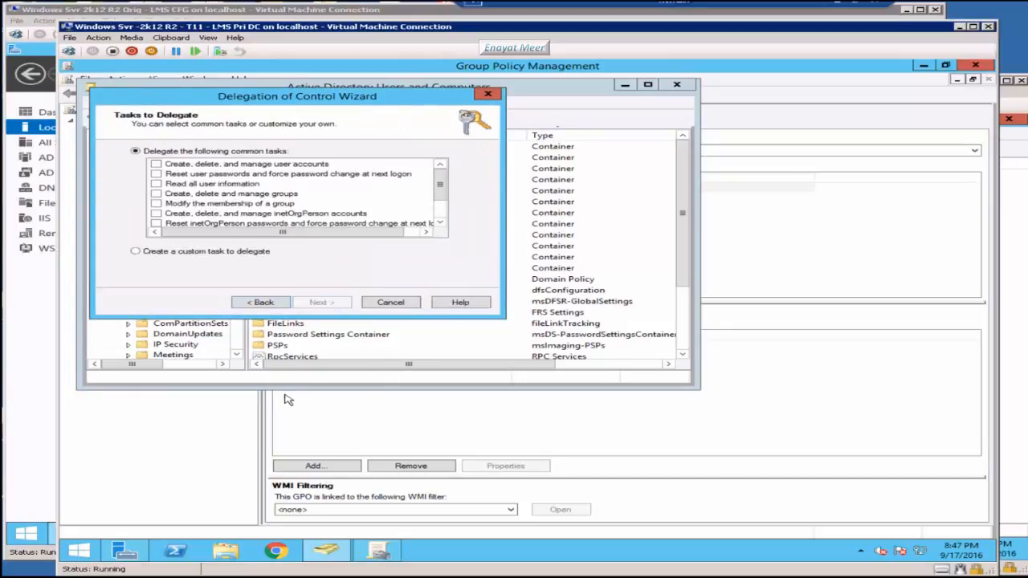
Step: Delegate a custom task on this folder with Full Control and finish the wizard
{"action": "left_click", "coordinate": [149, 252]}
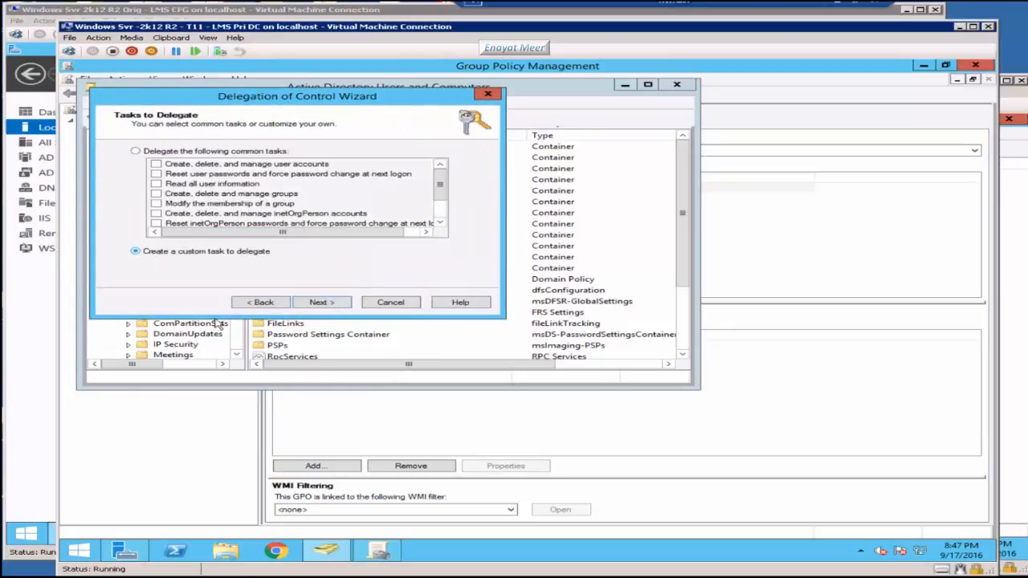
{"action": "left_click", "coordinate": [331, 302]}
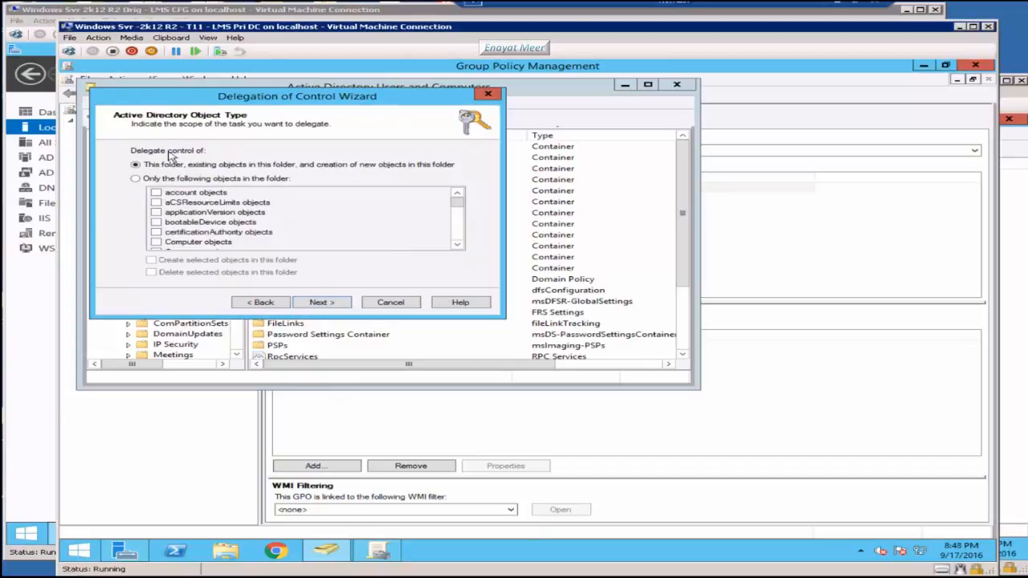
{"action": "left_click", "coordinate": [328, 303]}
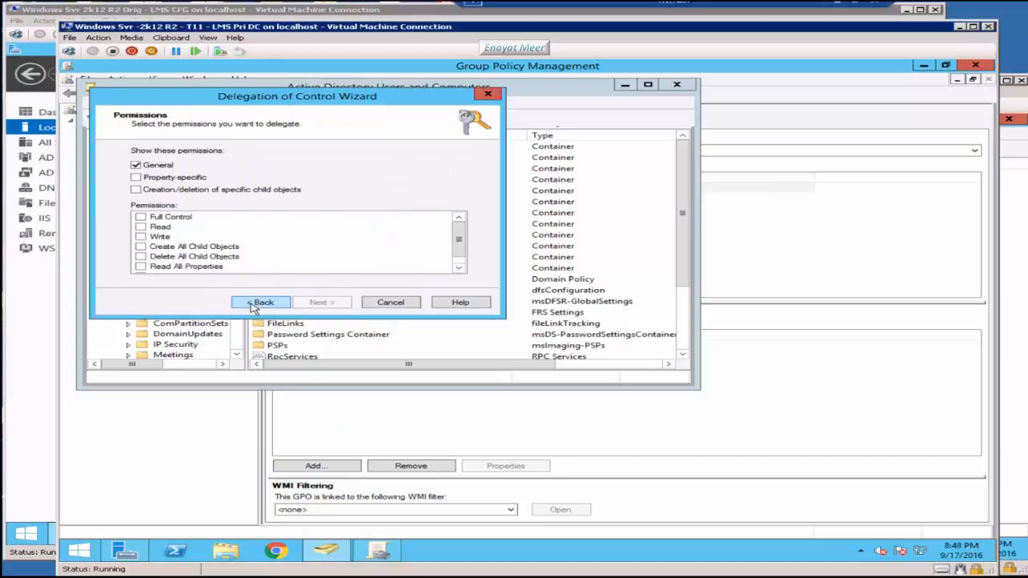
{"action": "left_click", "coordinate": [136, 176]}
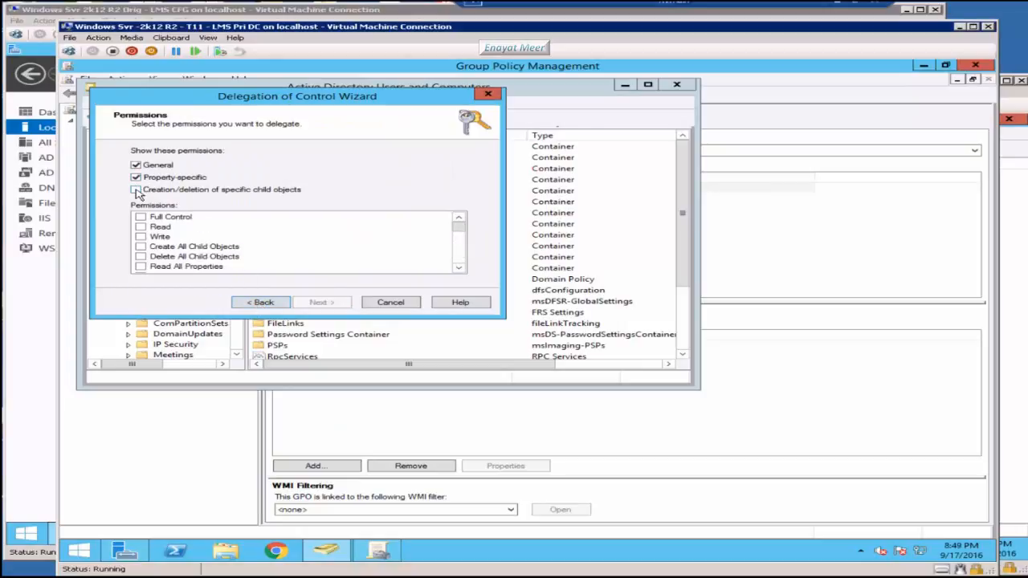
{"action": "left_click", "coordinate": [136, 190]}
{"action": "left_click", "coordinate": [141, 216]}
{"action": "left_click", "coordinate": [331, 309]}
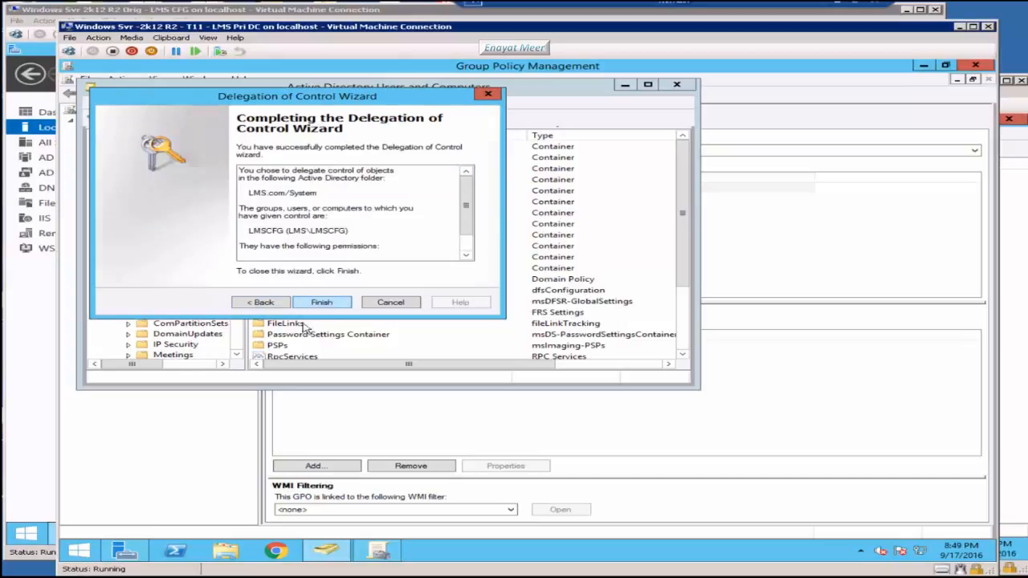
{"action": "left_click", "coordinate": [466, 256]}
{"action": "left_click_drag", "start_coordinate": [469, 257], "coordinate": [476, 185]}
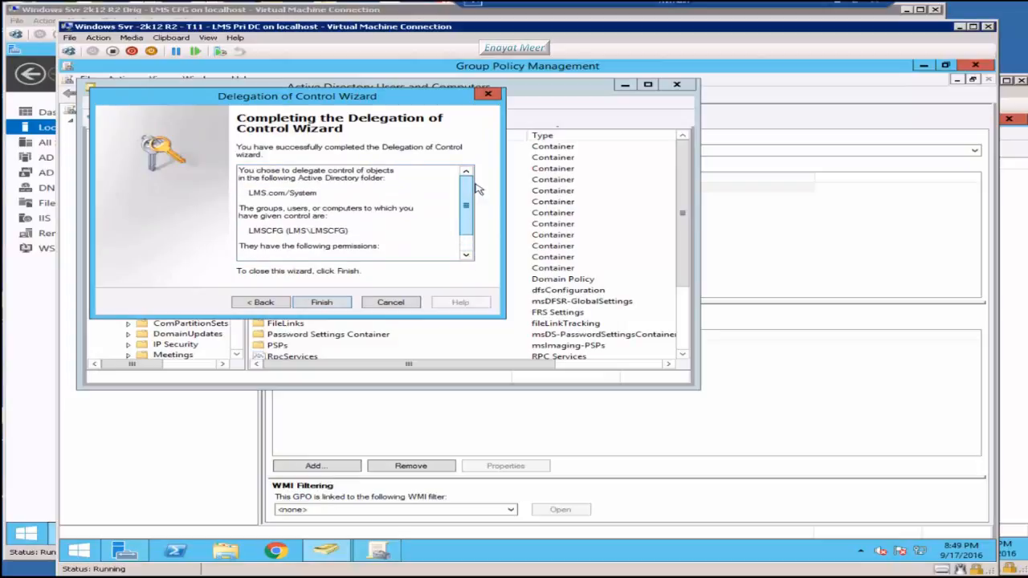
{"action": "left_click", "coordinate": [321, 304]}
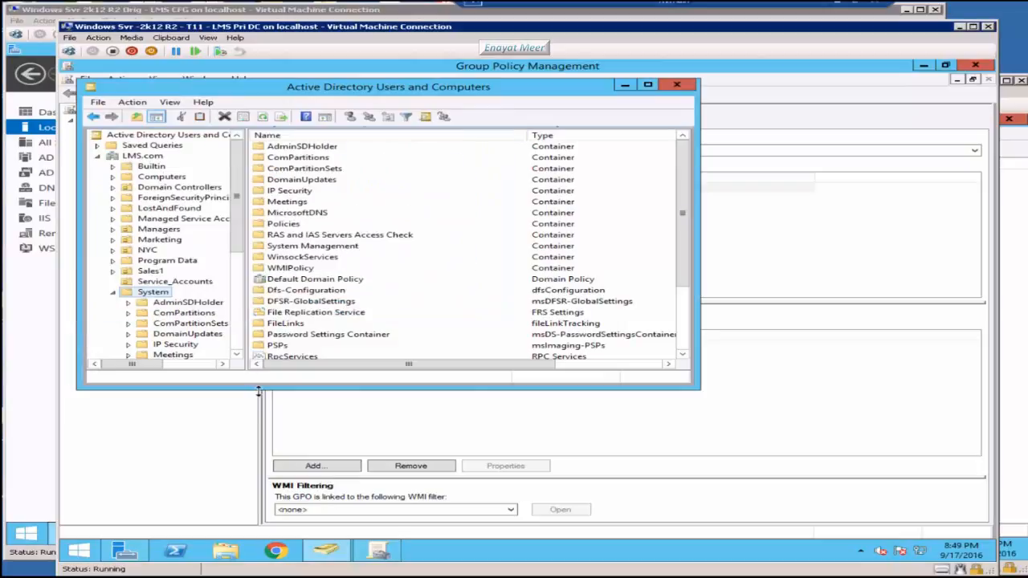
Step: Refresh the System container to reveal Asia.LMS.com and the BCKUPKEY secret objects
{"action": "left_click", "coordinate": [262, 116]}
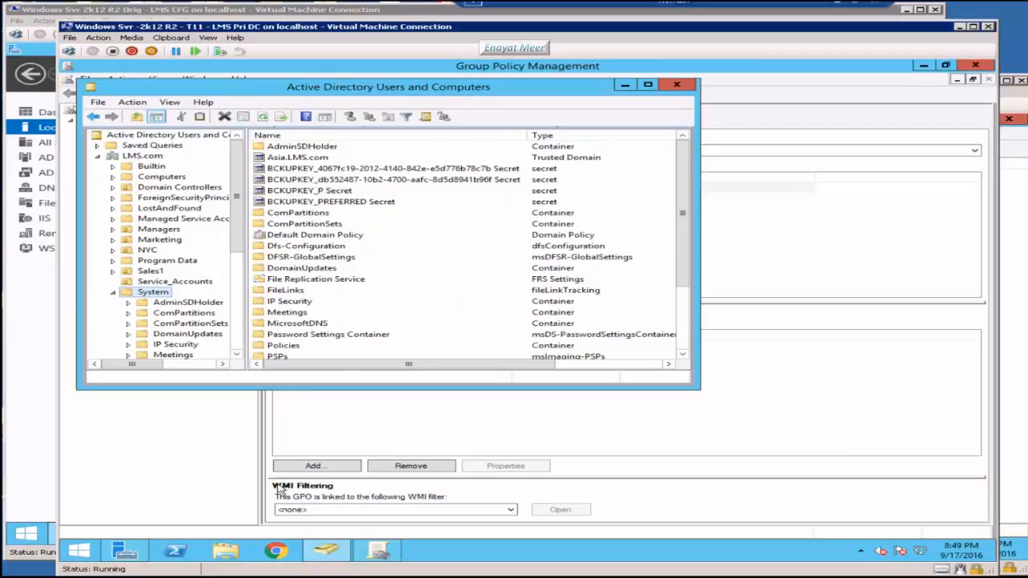
Step: Open ExtADSch.log on C:, highlight the schema-extended success line, then close Notepad and Explorer
{"action": "left_click", "coordinate": [227, 551]}
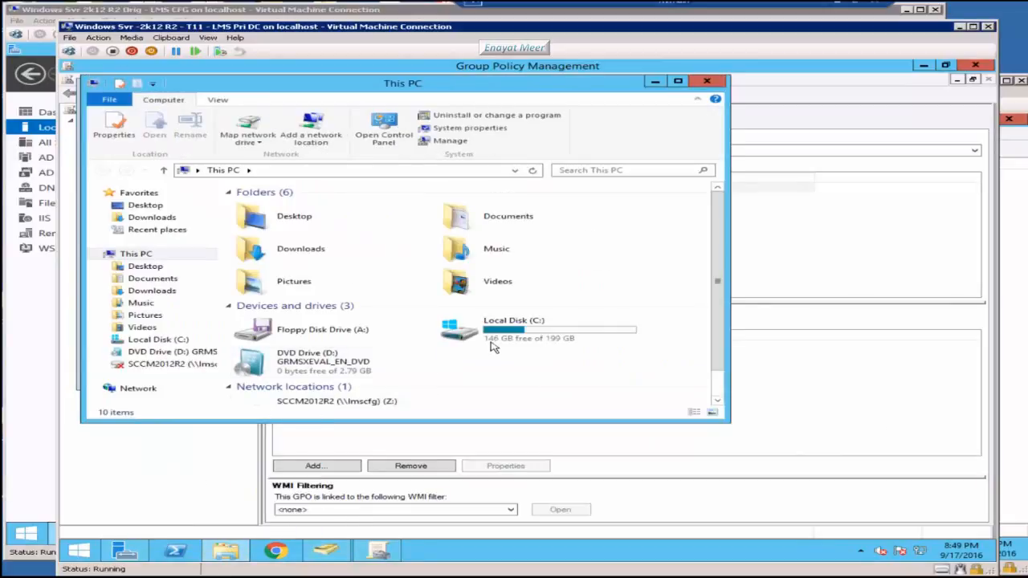
{"action": "double_click", "coordinate": [494, 337]}
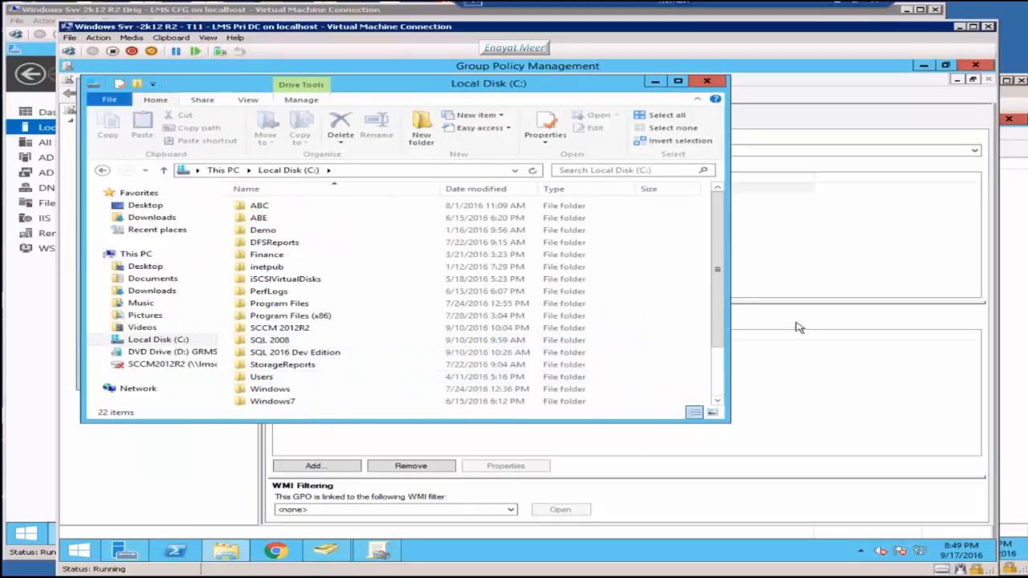
{"action": "left_click_drag", "start_coordinate": [716, 315], "coordinate": [722, 388]}
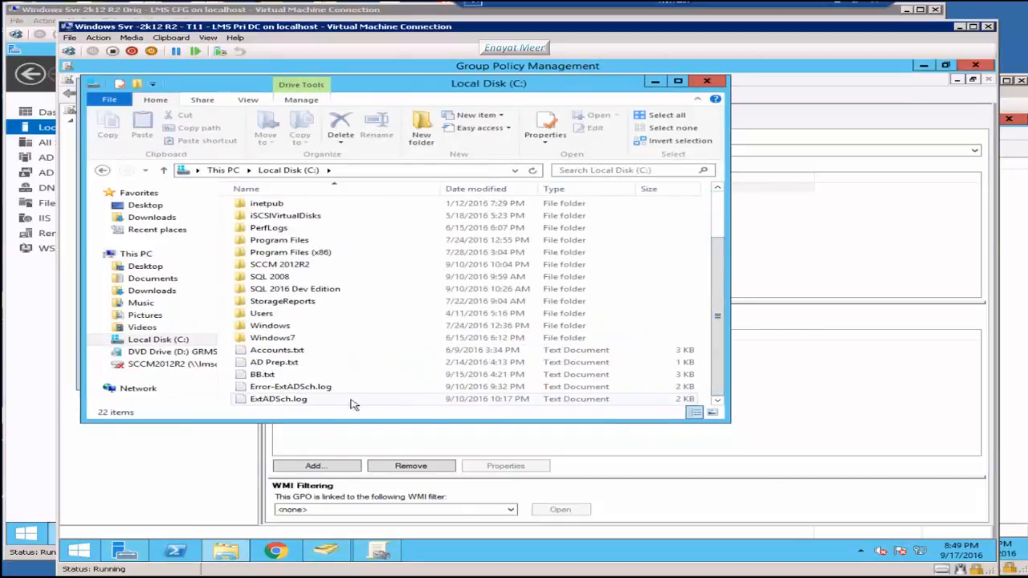
{"action": "double_click", "coordinate": [281, 399]}
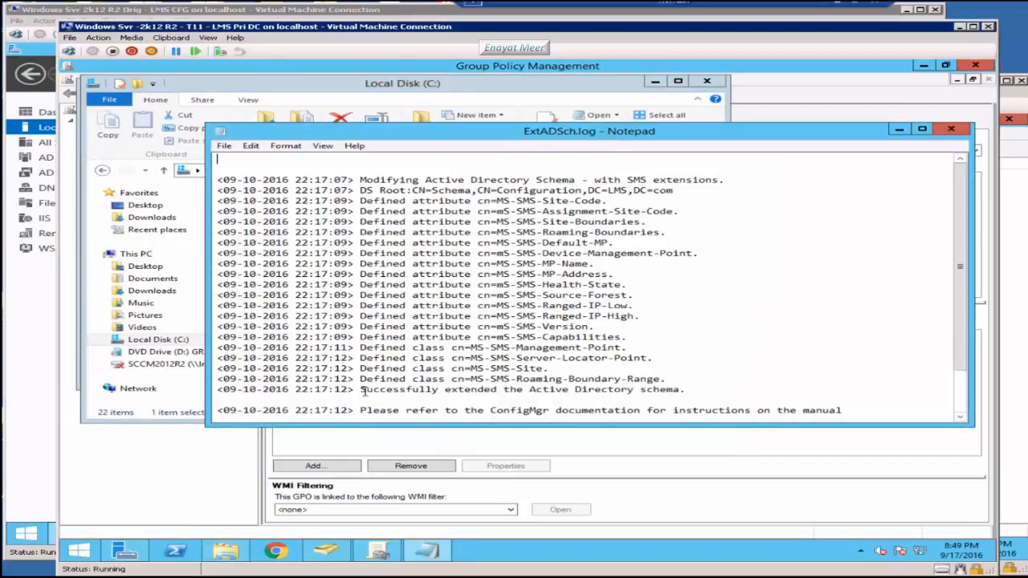
{"action": "left_click_drag", "start_coordinate": [361, 389], "coordinate": [704, 391]}
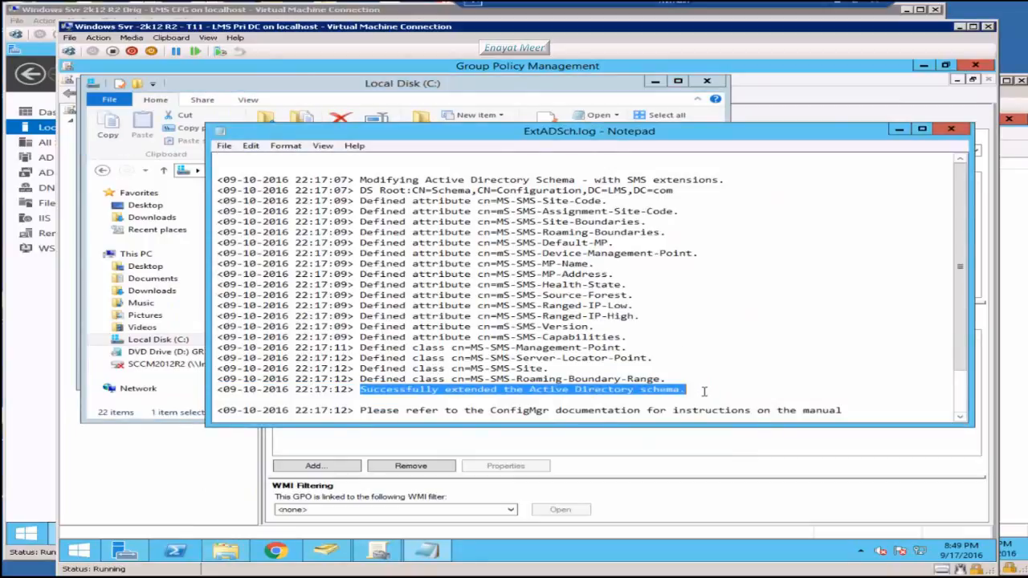
{"action": "left_click", "coordinate": [953, 130]}
{"action": "left_click", "coordinate": [706, 83]}
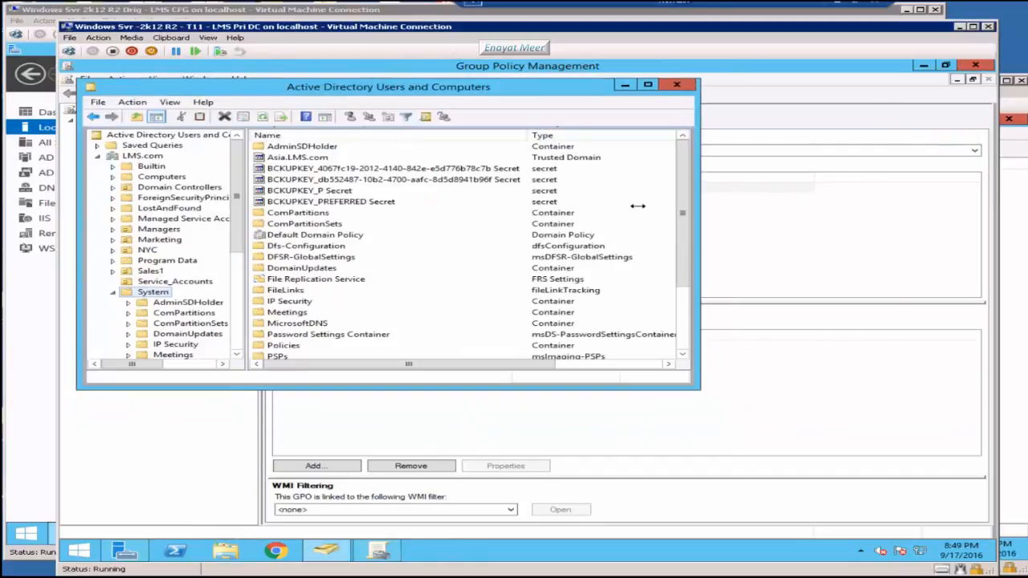
Step: Show Server Manager's IIS page and scroll down to its Roles and Features list
{"action": "left_click", "coordinate": [127, 553]}
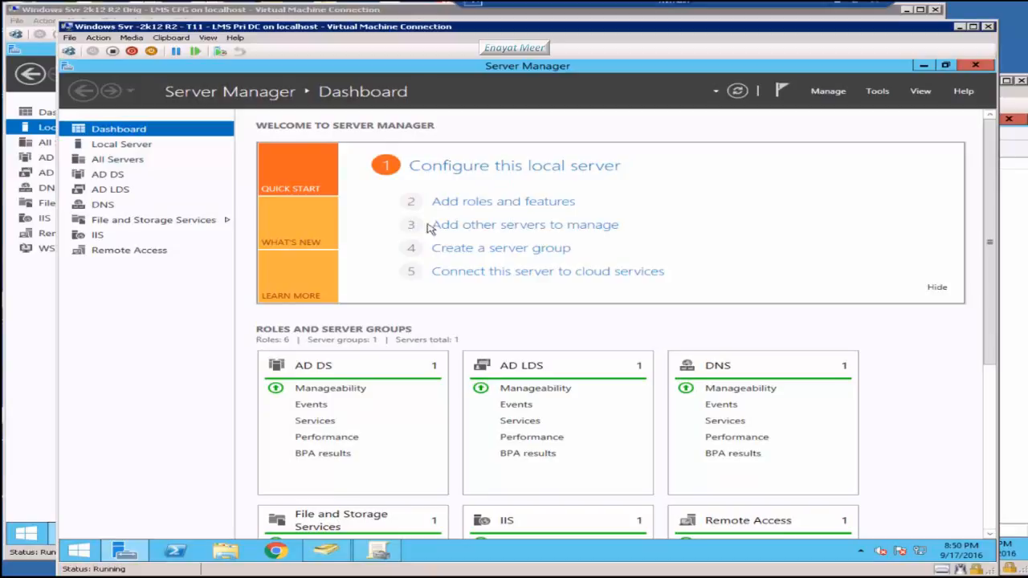
{"action": "left_click", "coordinate": [103, 235]}
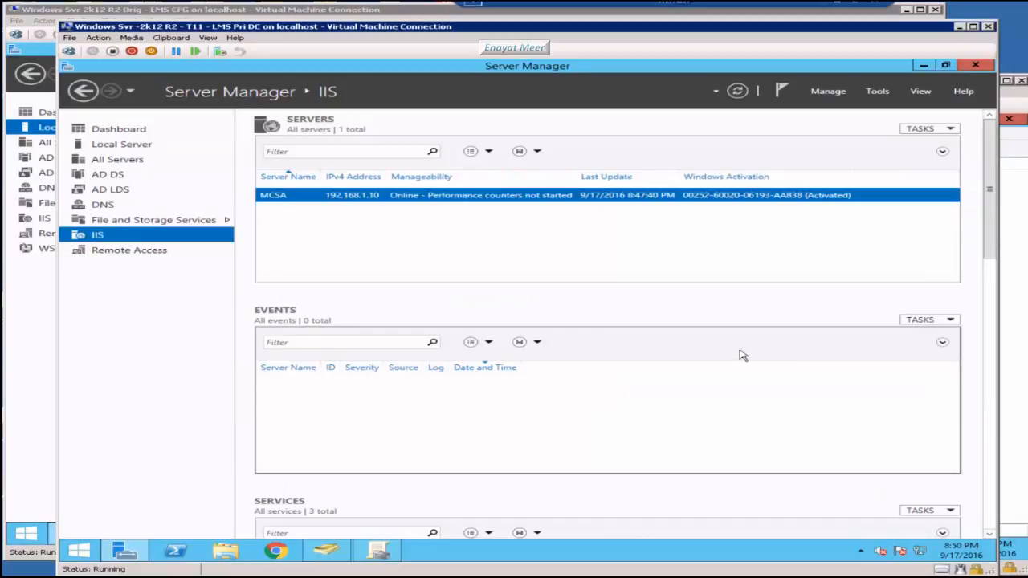
{"action": "scroll", "coordinate": [713, 352], "scroll_direction": "down", "scroll_amount": 1}
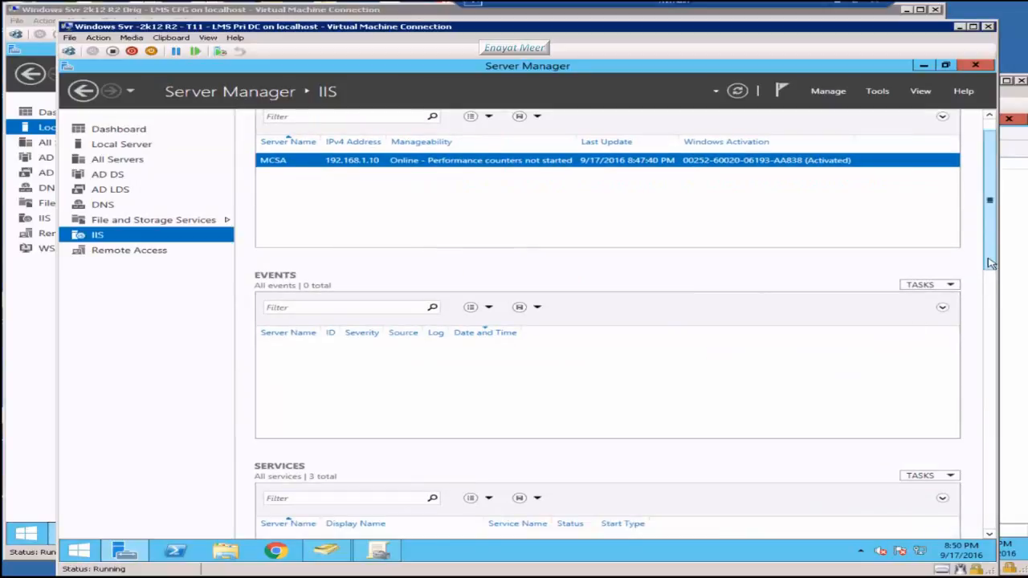
{"action": "left_click_drag", "start_coordinate": [991, 263], "coordinate": [954, 538]}
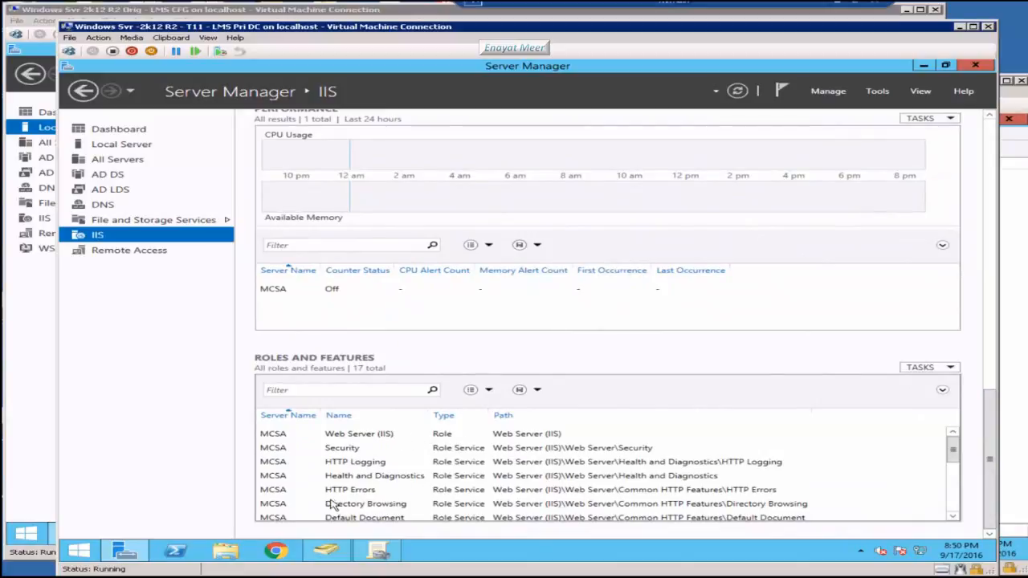
Step: Scroll through MCSA's installed IIS role services, then view the Local Server properties
{"action": "left_click", "coordinate": [953, 516]}
{"action": "left_click", "coordinate": [953, 516]}
{"action": "left_click", "coordinate": [952, 516]}
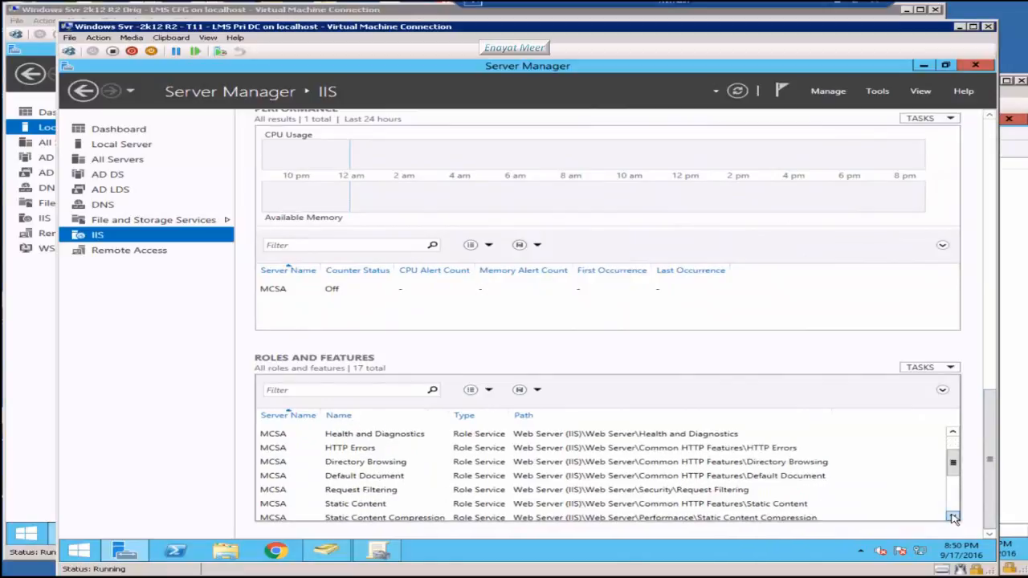
{"action": "left_click", "coordinate": [953, 517]}
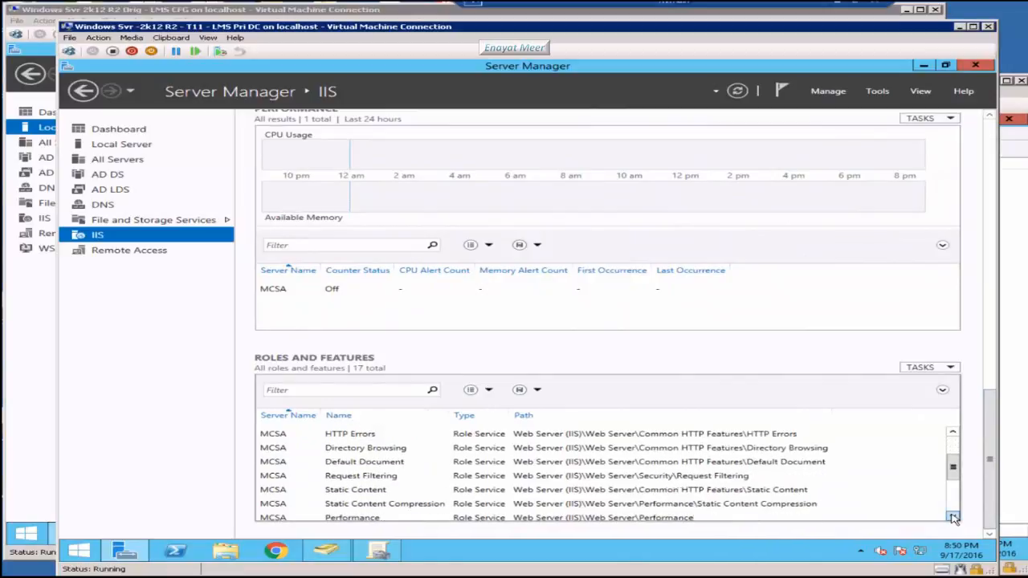
{"action": "left_click", "coordinate": [953, 517]}
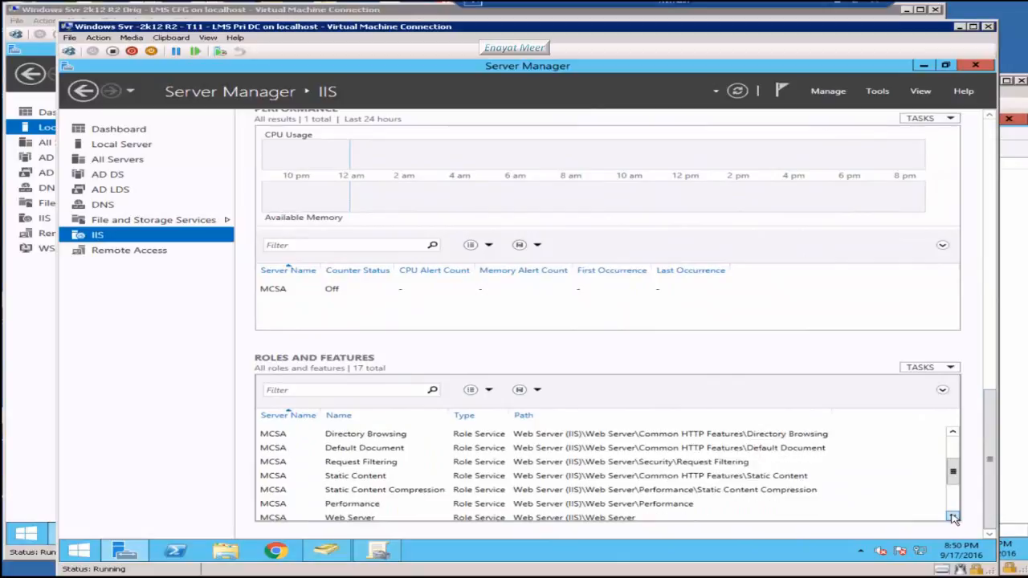
{"action": "left_click", "coordinate": [953, 516]}
{"action": "left_click", "coordinate": [952, 517]}
{"action": "left_click", "coordinate": [953, 516]}
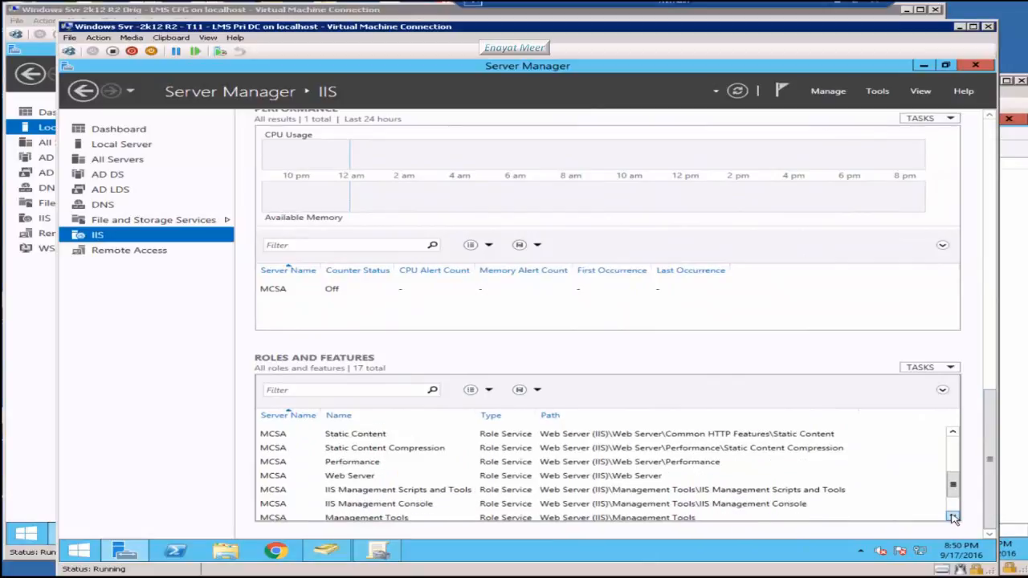
{"action": "left_click", "coordinate": [953, 516]}
{"action": "left_click", "coordinate": [953, 517]}
{"action": "left_click", "coordinate": [953, 516]}
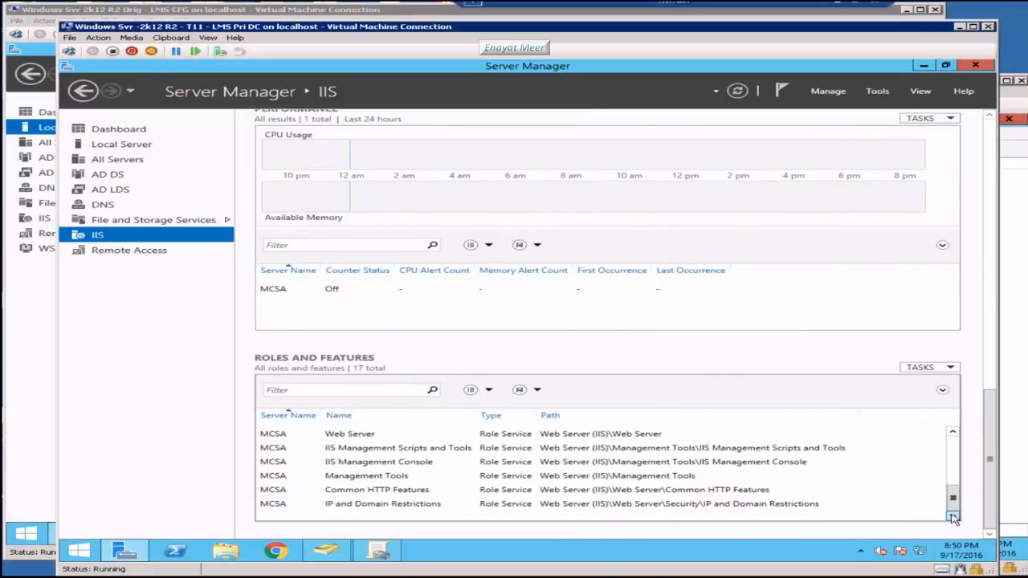
{"action": "left_click", "coordinate": [125, 148]}
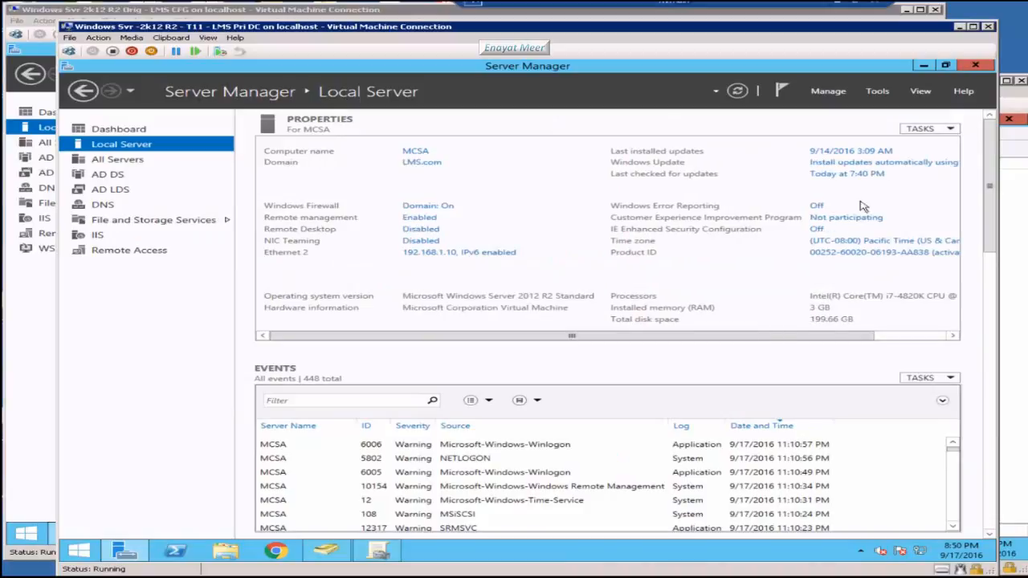
Step: Browse the Tools menu, then bring up the LMSSQL virtual machine at its lock screen
{"action": "left_click", "coordinate": [876, 93]}
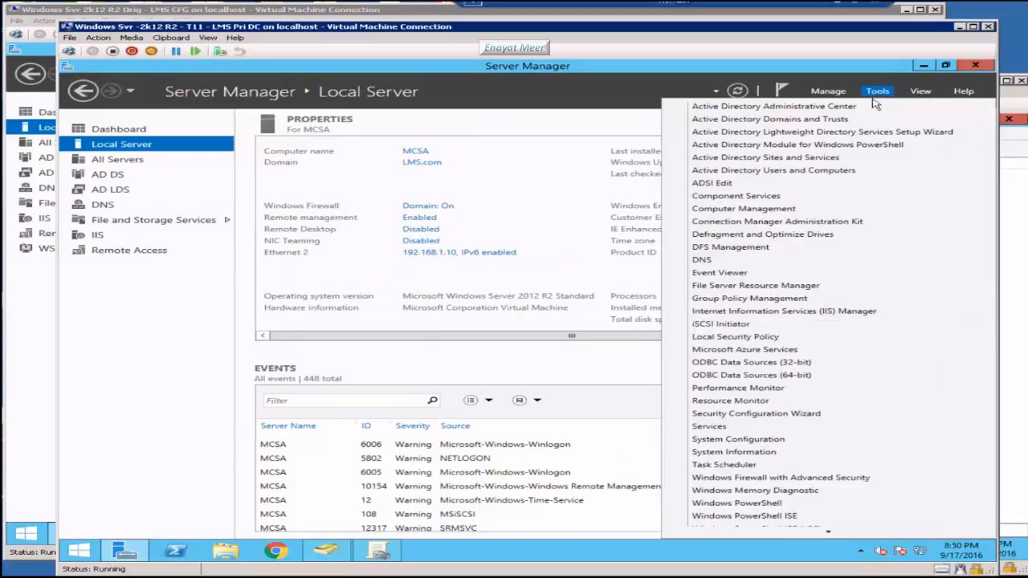
{"action": "scroll", "coordinate": [833, 530], "scroll_direction": "down", "scroll_amount": 1}
{"action": "left_click", "coordinate": [833, 530]}
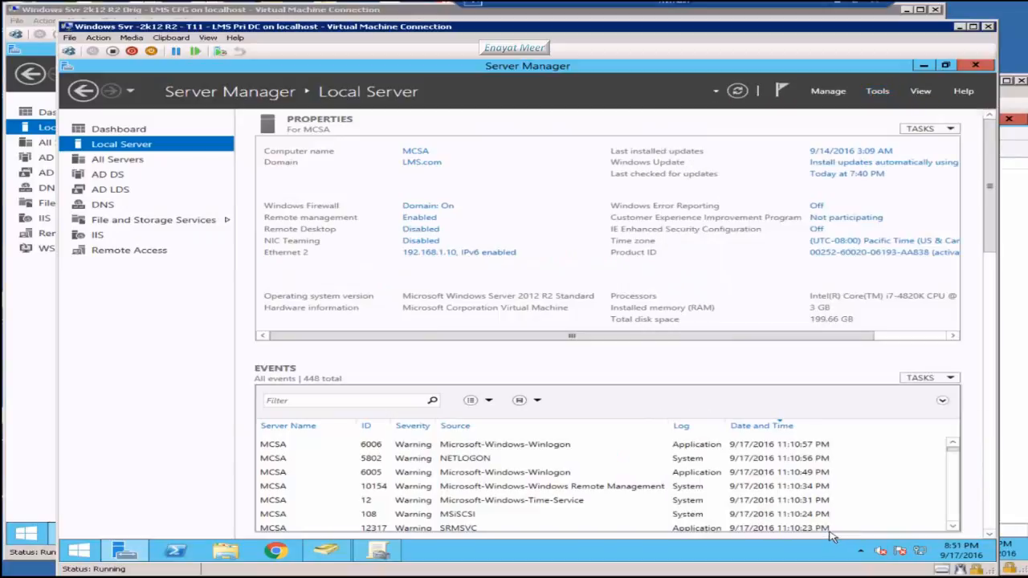
{"action": "left_click", "coordinate": [878, 91]}
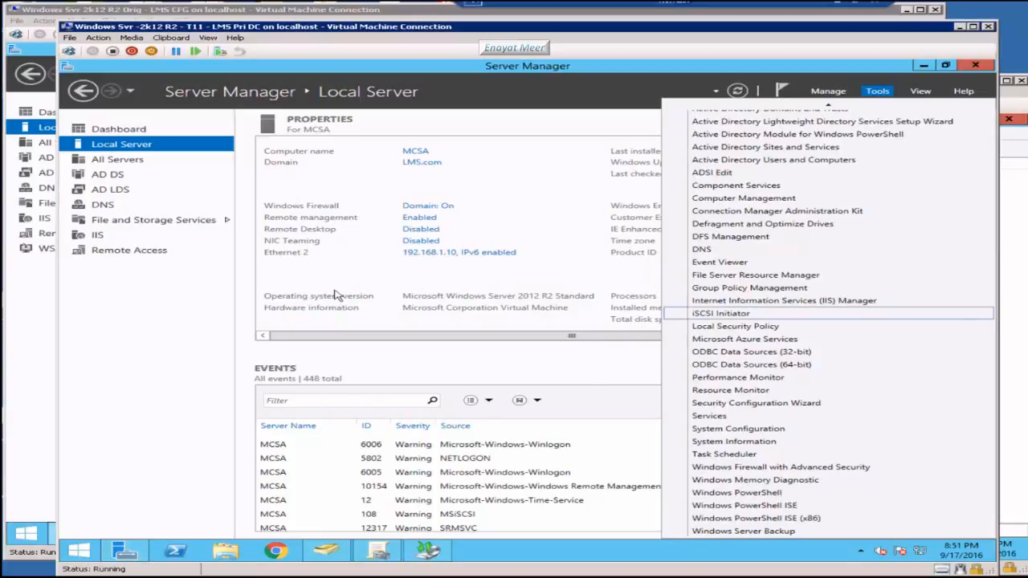
{"action": "left_click", "coordinate": [163, 323]}
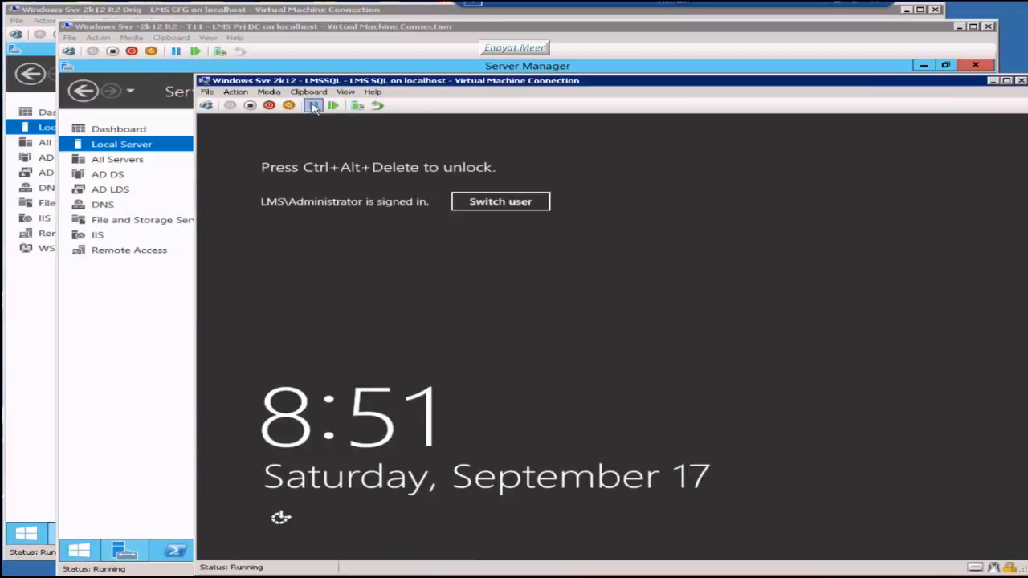
Step: On the LMS CFG VM, launch Windows Server Update Services from Server Manager's Tools menu
{"action": "left_click", "coordinate": [47, 11]}
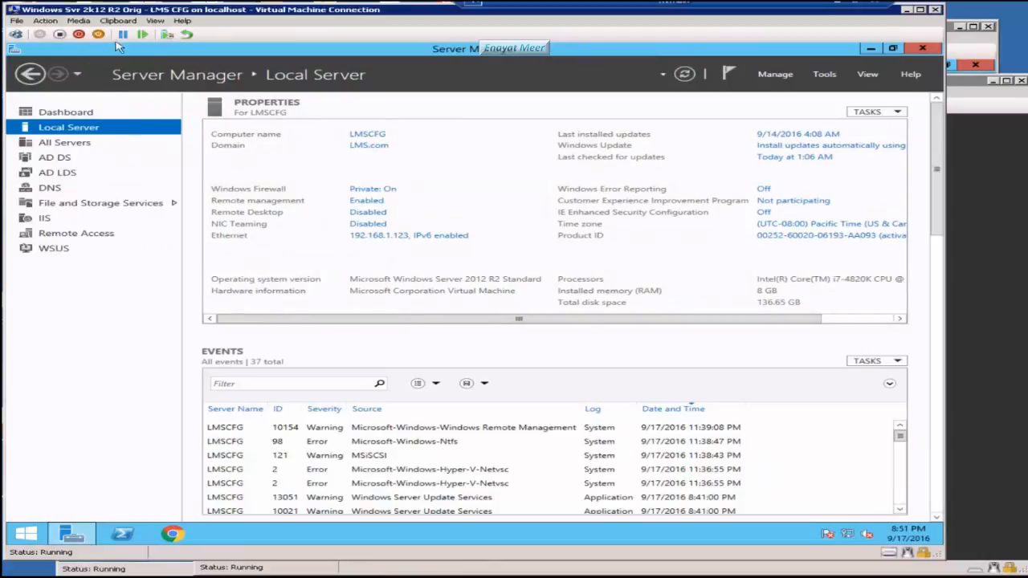
{"action": "left_click", "coordinate": [825, 76]}
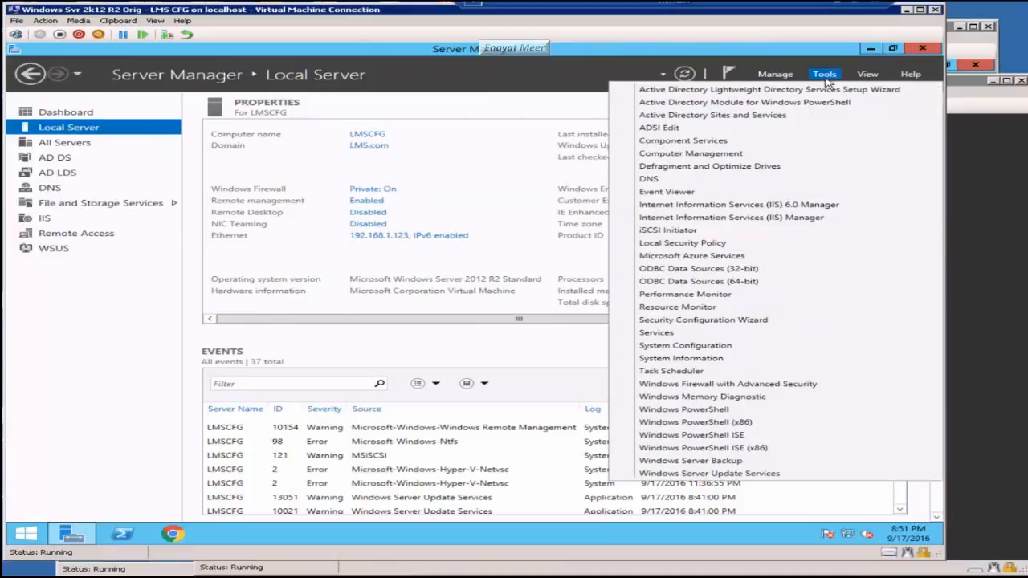
{"action": "left_click", "coordinate": [727, 474]}
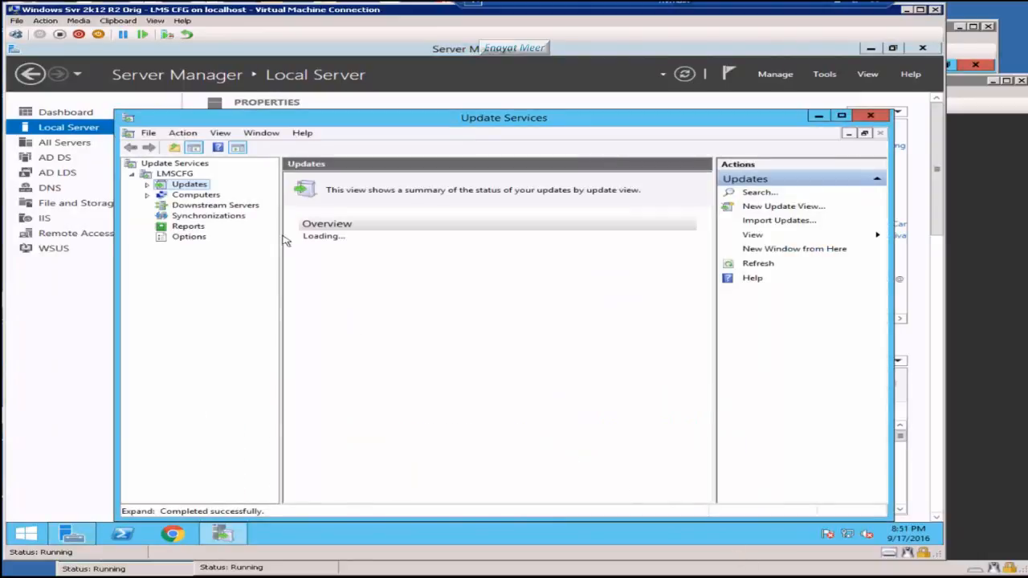
Step: Browse the Computers, Downstream Servers, Synchronizations, Reports, Options and Updates views of the LMSCFG update server
{"action": "left_click", "coordinate": [198, 195]}
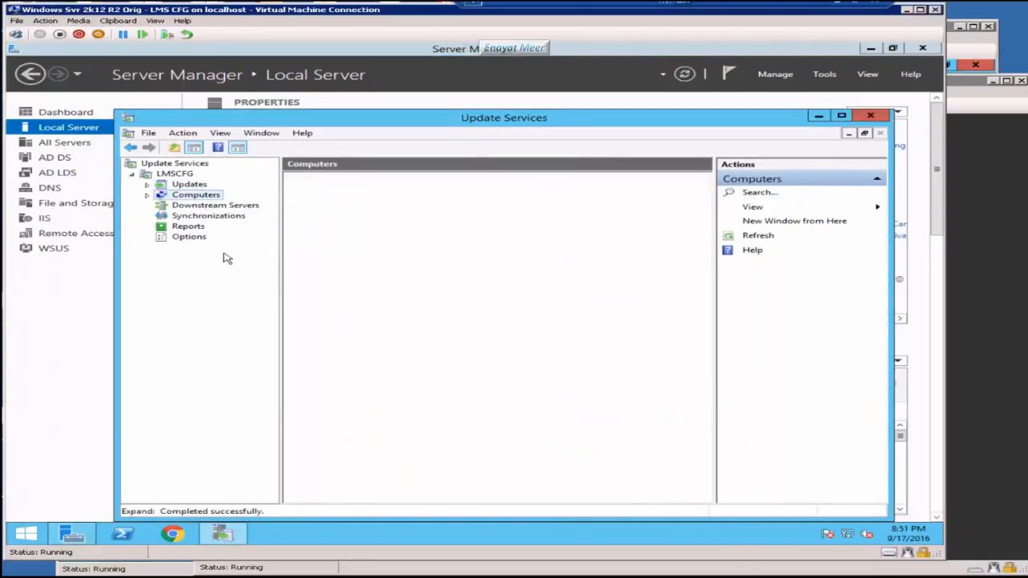
{"action": "left_click", "coordinate": [202, 206]}
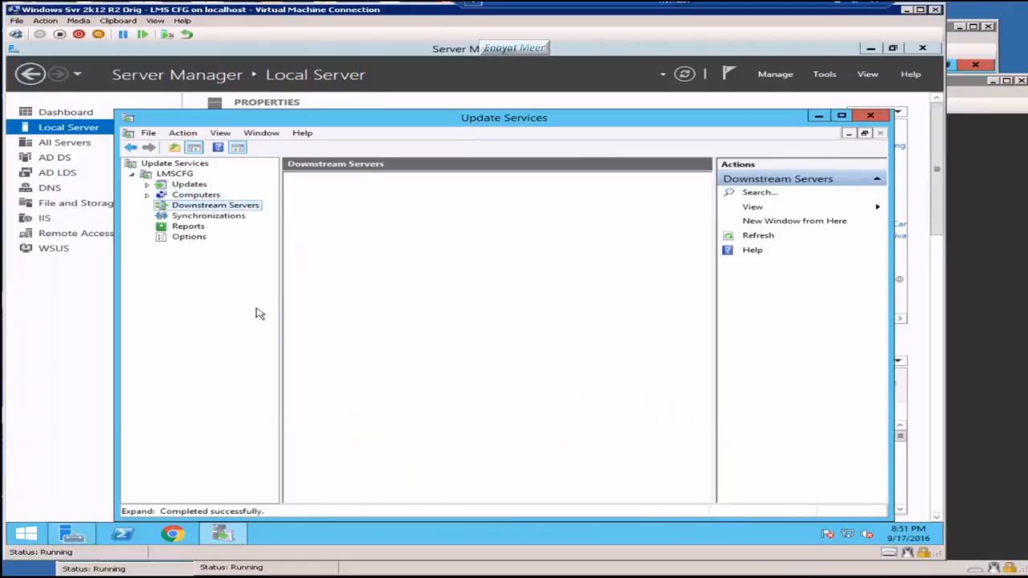
{"action": "left_click", "coordinate": [198, 217]}
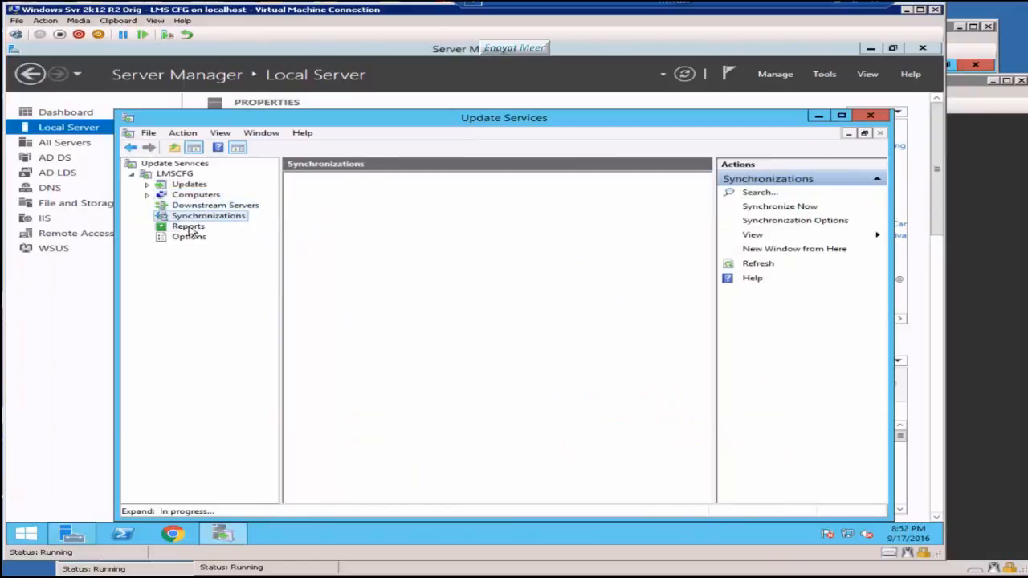
{"action": "left_click", "coordinate": [191, 226]}
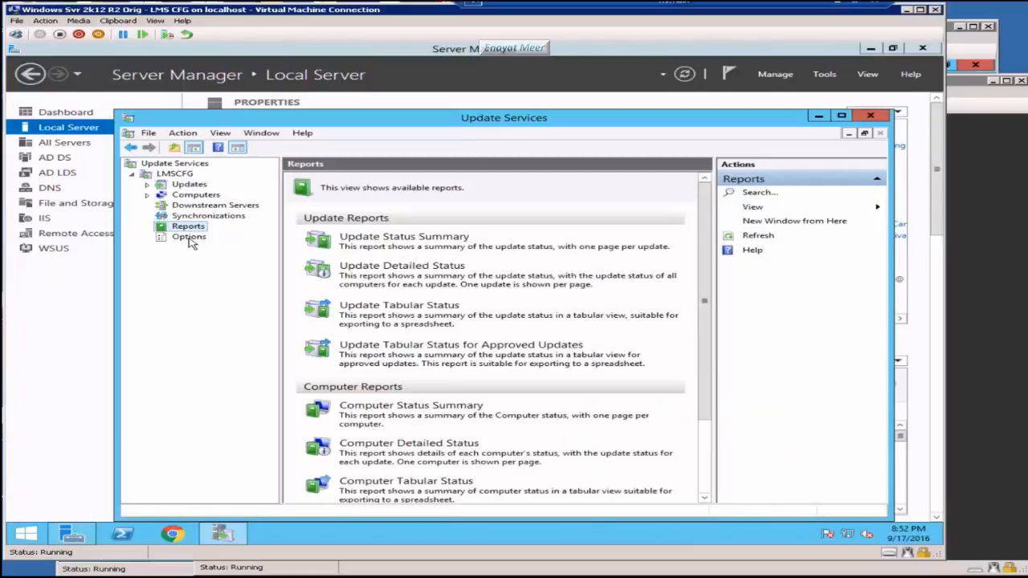
{"action": "left_click", "coordinate": [190, 238]}
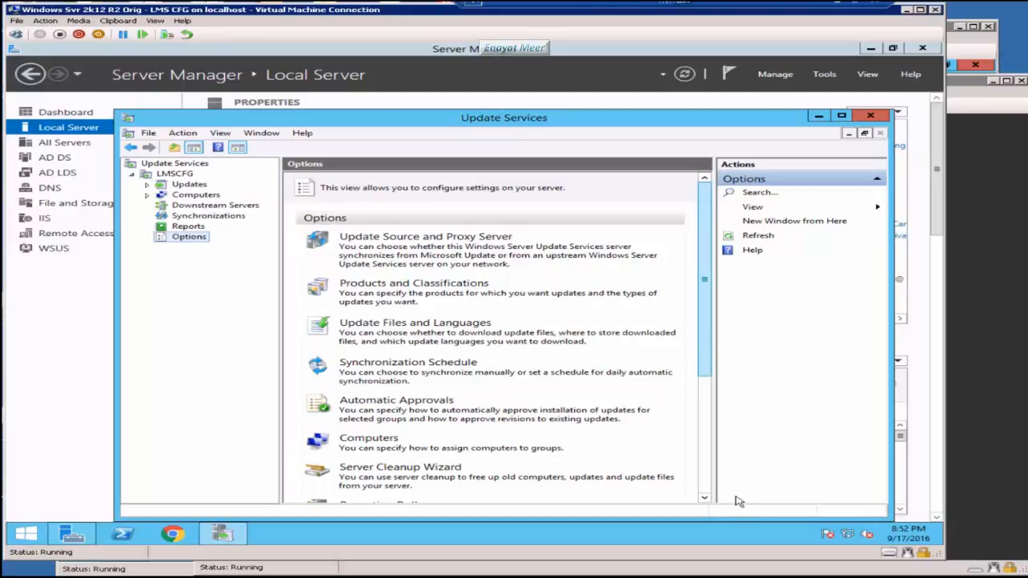
{"action": "left_click", "coordinate": [708, 488]}
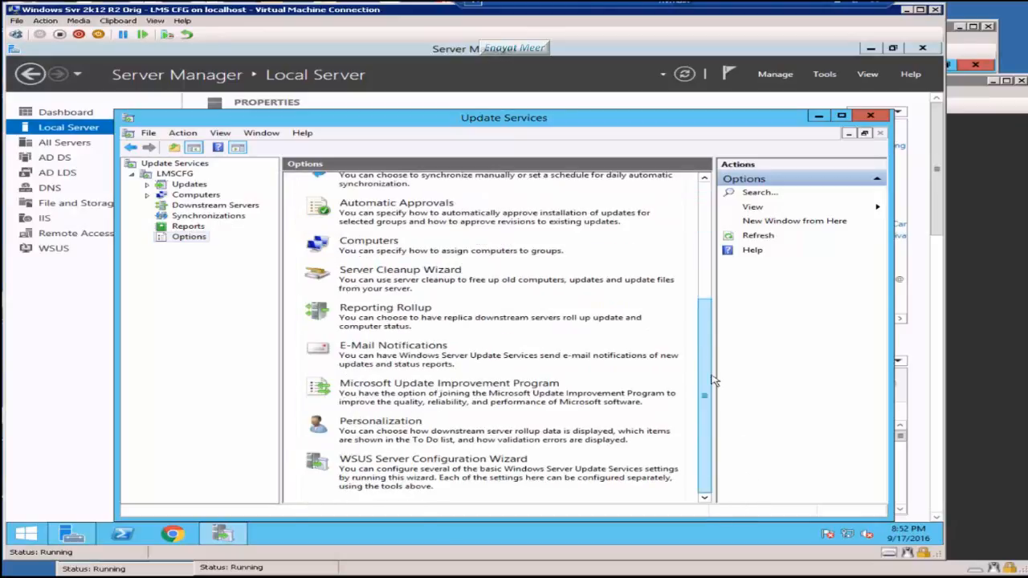
{"action": "left_click_drag", "start_coordinate": [715, 380], "coordinate": [714, 262]}
{"action": "left_click", "coordinate": [185, 174]}
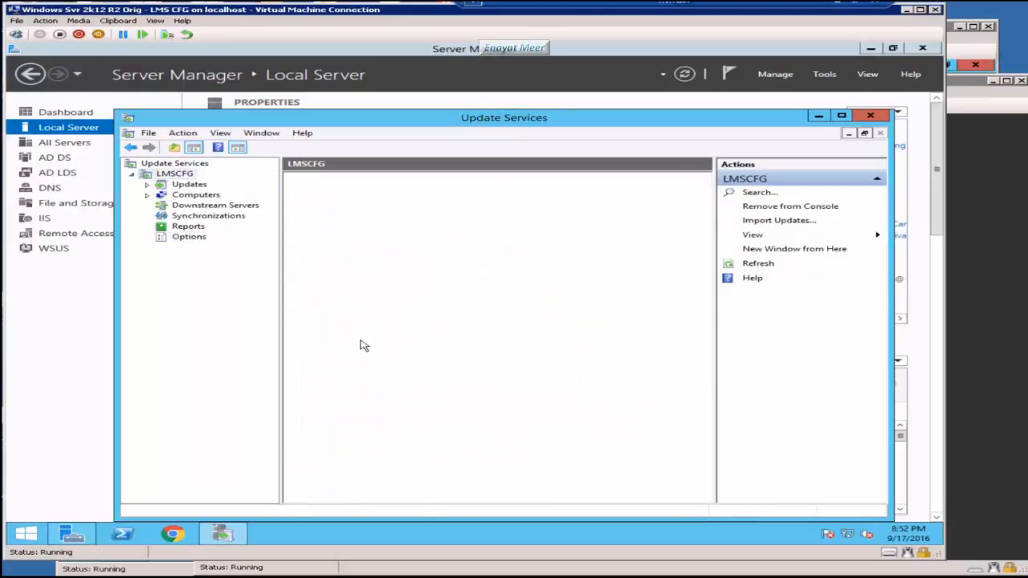
{"action": "left_click", "coordinate": [190, 184]}
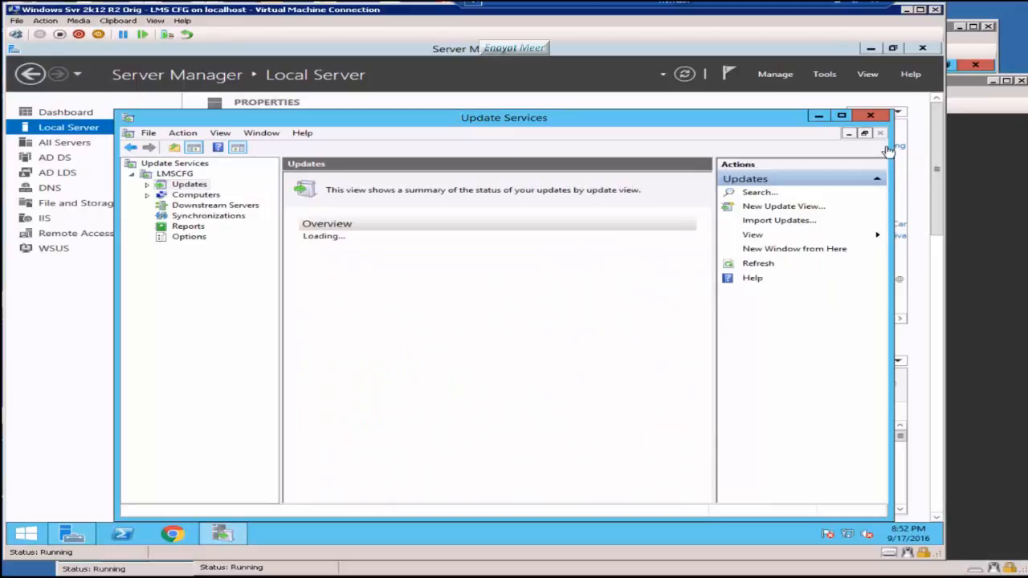
Step: Minimize and restore the Update Services console, then close it
{"action": "left_click", "coordinate": [819, 117]}
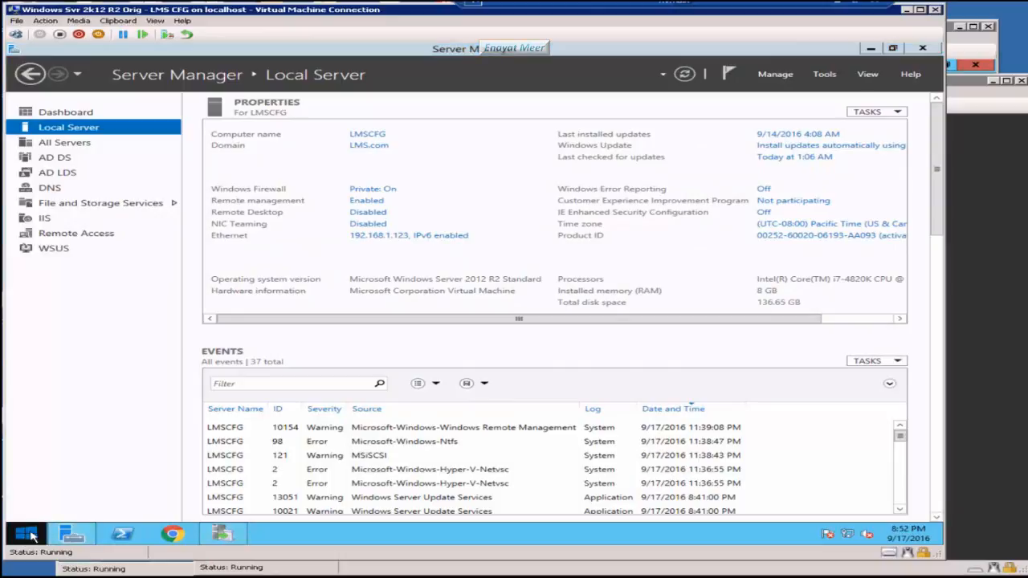
{"action": "right_click", "coordinate": [29, 536]}
{"action": "left_click", "coordinate": [422, 476]}
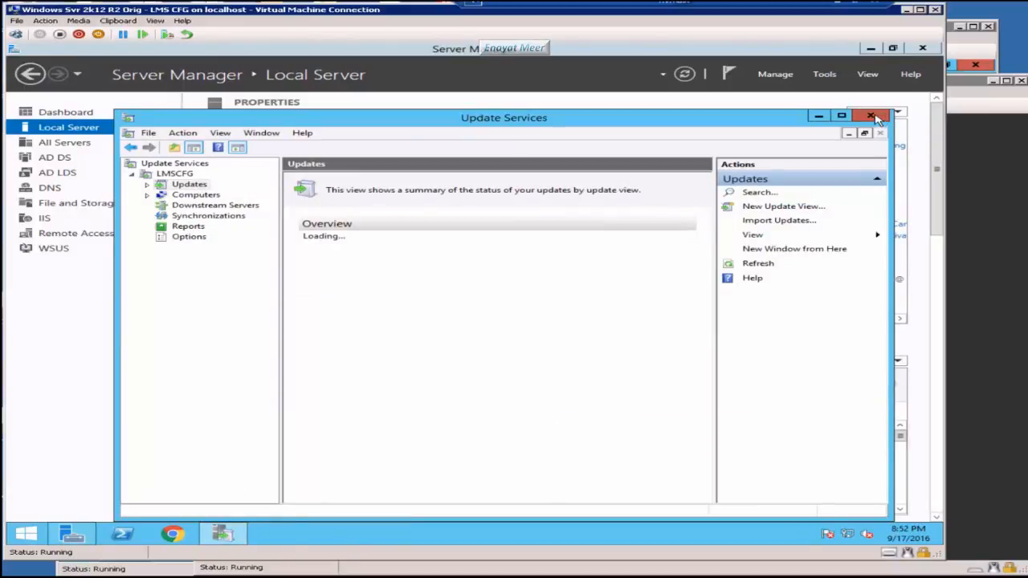
{"action": "left_click", "coordinate": [870, 115]}
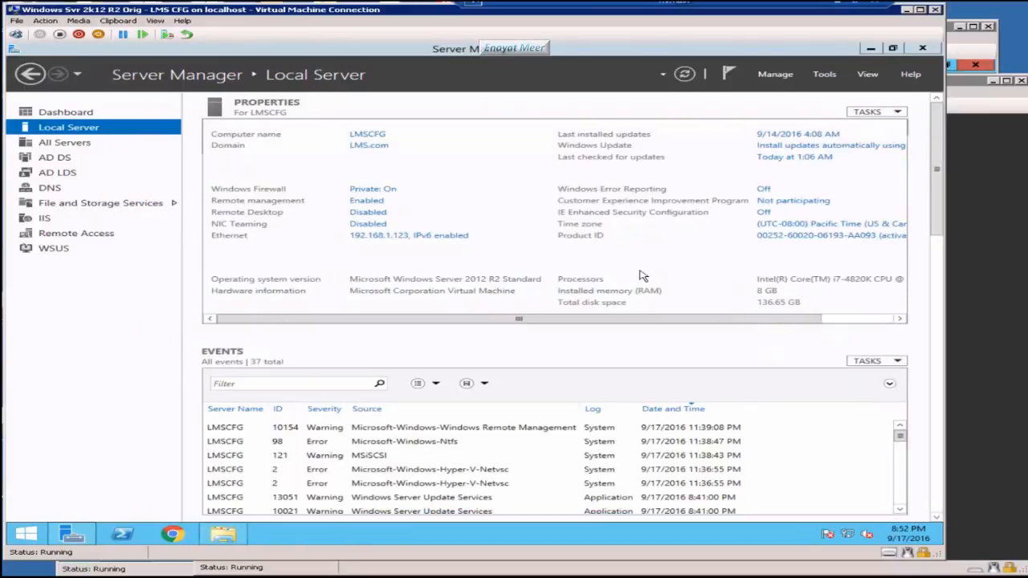
Step: Open the SCCM2012R2 folder on Local Disk (C:) in File Explorer
{"action": "left_click", "coordinate": [214, 540]}
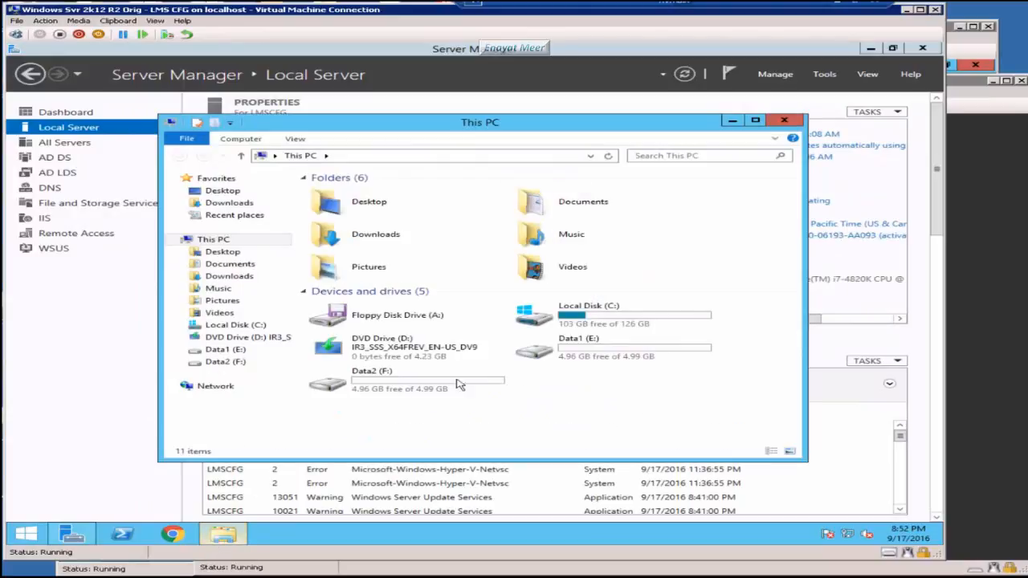
{"action": "double_click", "coordinate": [612, 316]}
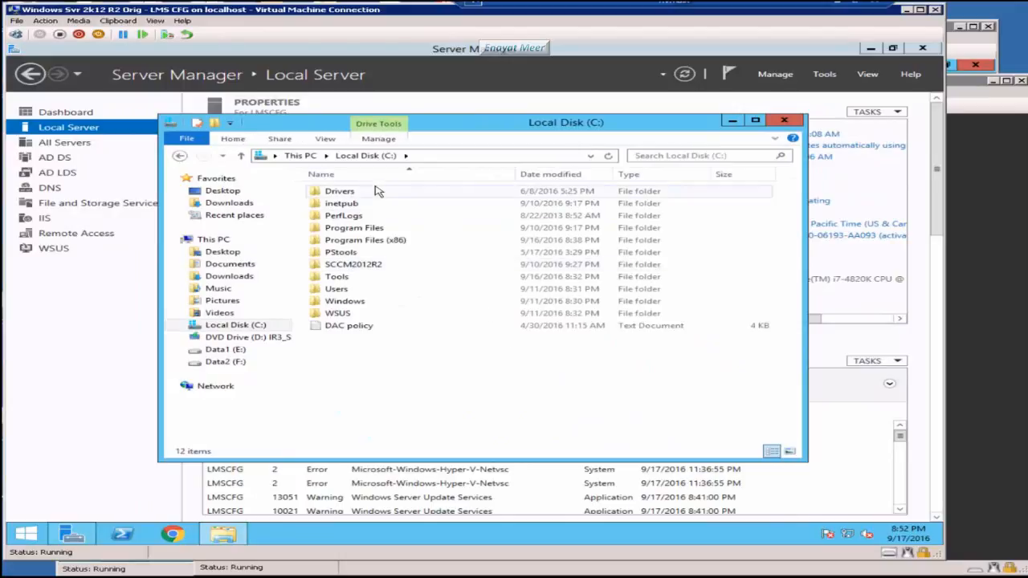
{"action": "left_click", "coordinate": [356, 266]}
{"action": "double_click", "coordinate": [356, 265]}
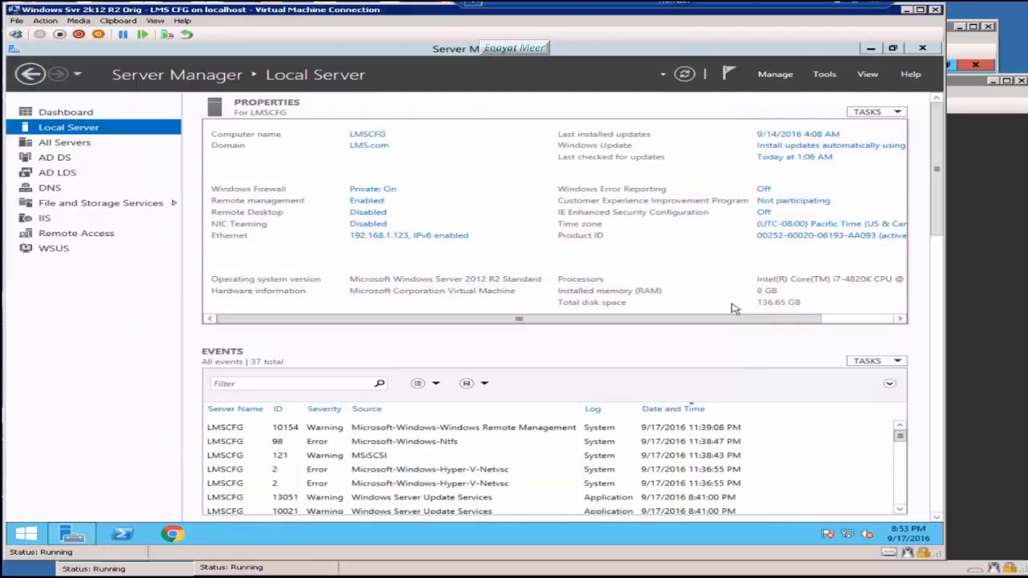
Step: Dismiss the Tools menu and list the open virtual machine windows on the host taskbar
{"action": "left_click", "coordinate": [828, 75]}
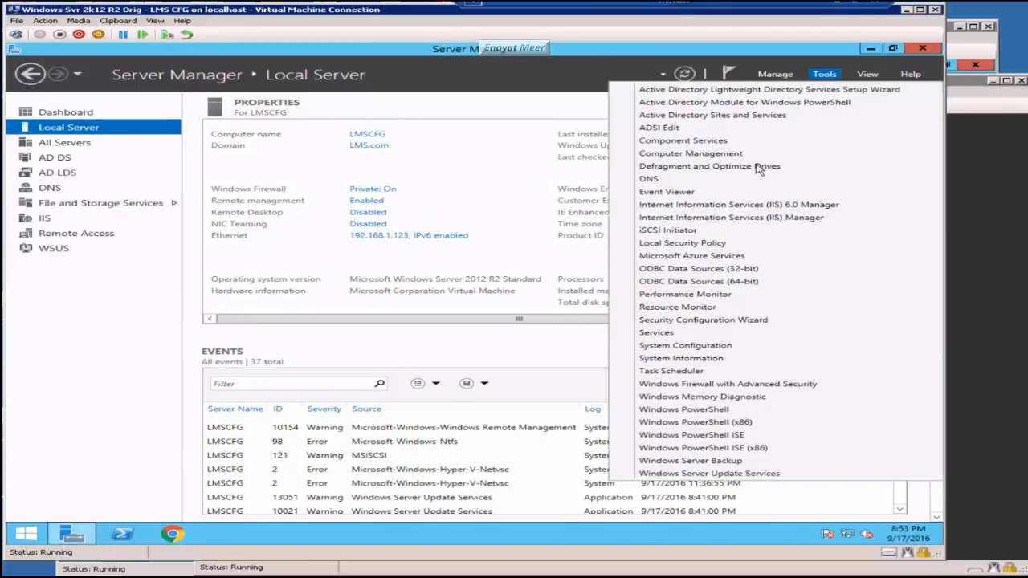
{"action": "left_click", "coordinate": [292, 251]}
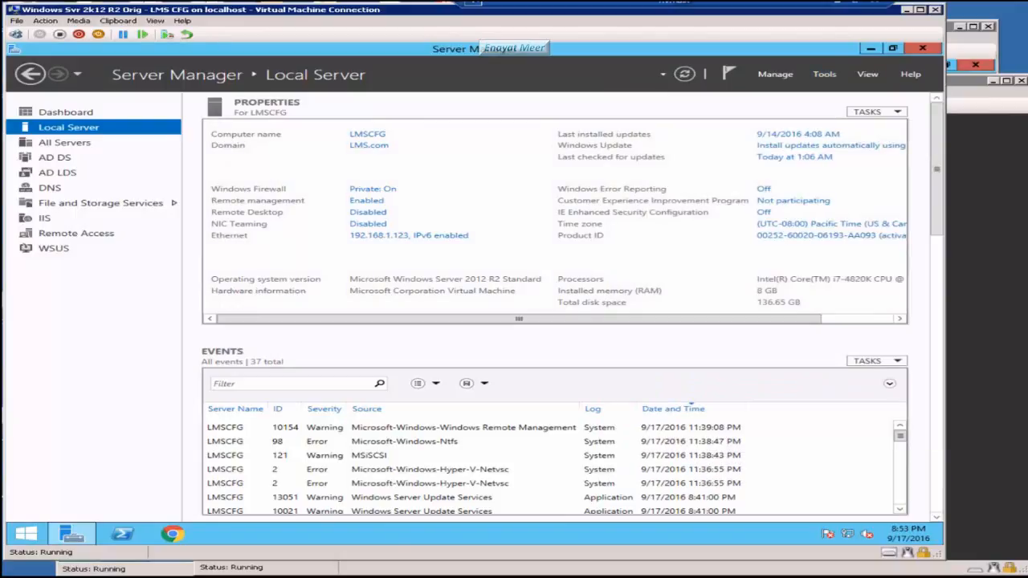
{"action": "left_click", "coordinate": [635, 577]}
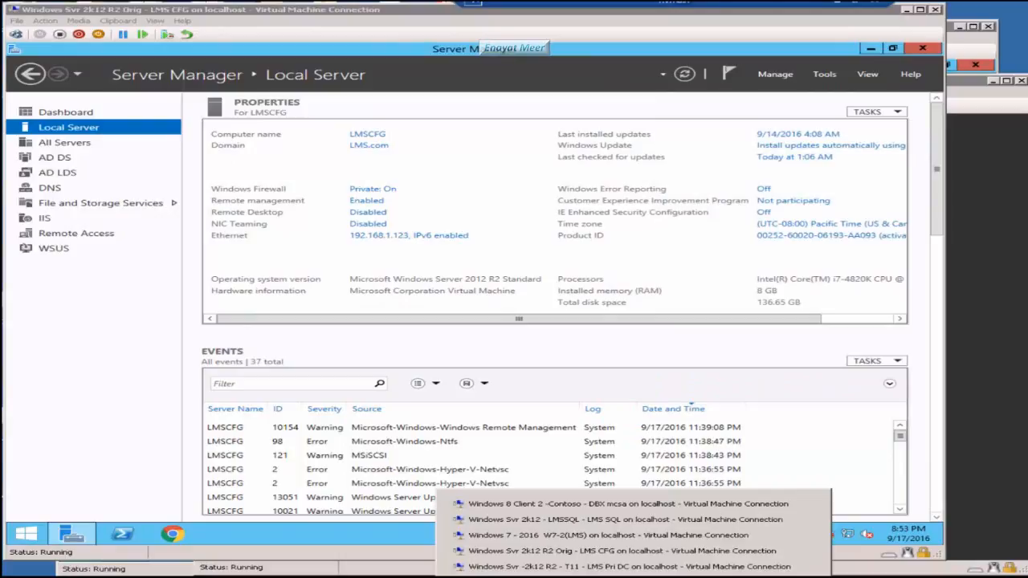
Step: Switch to the LMS Pri DC VM, launch Group Policy Management and select the LMS.com domain
{"action": "left_click", "coordinate": [629, 566]}
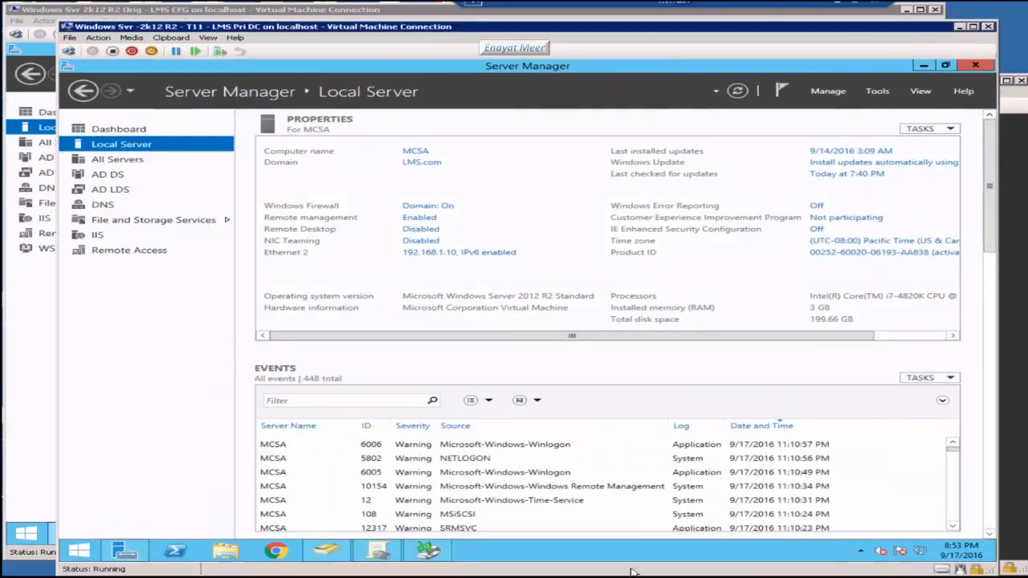
{"action": "left_click", "coordinate": [874, 93]}
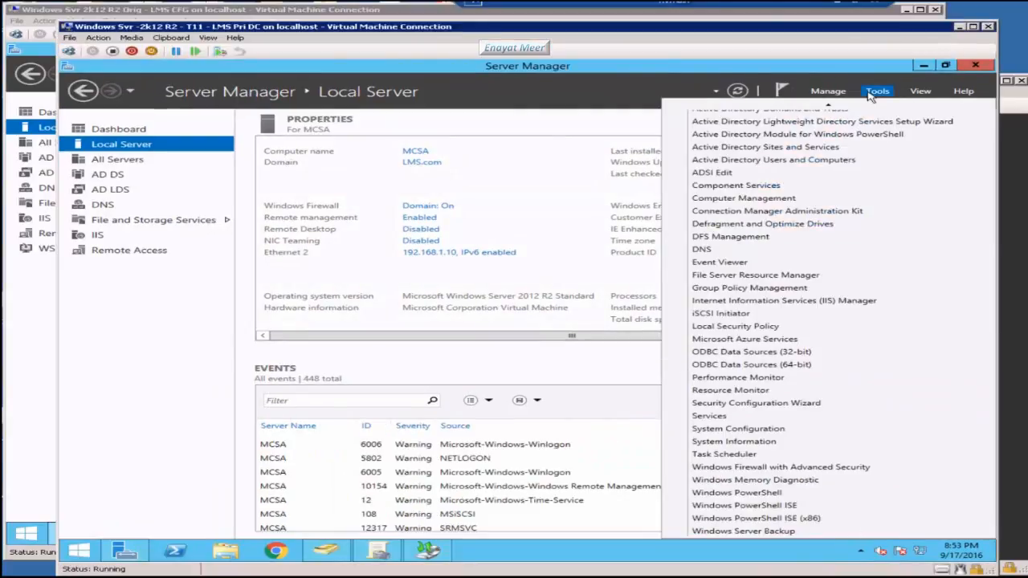
{"action": "left_click", "coordinate": [743, 289]}
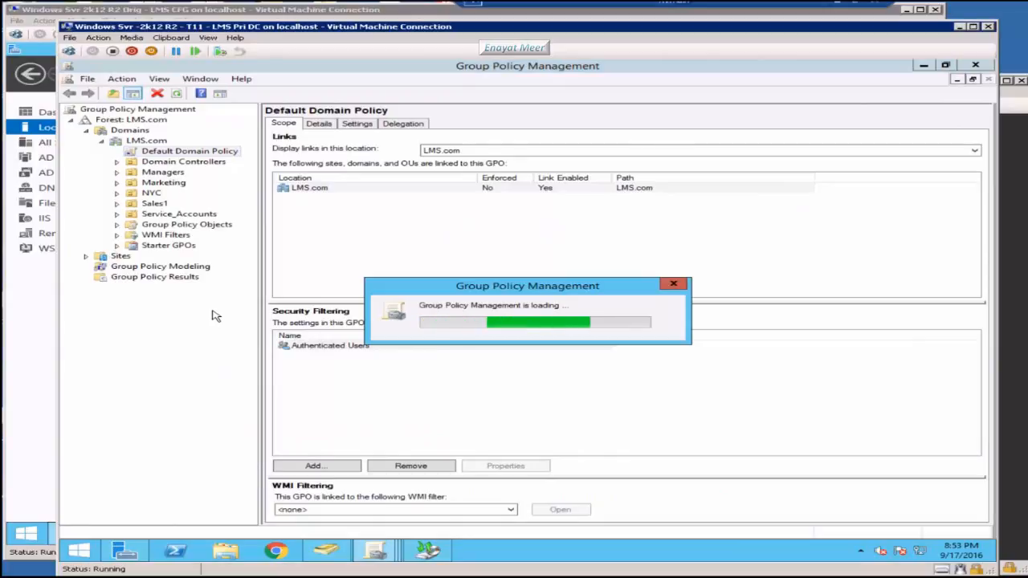
{"action": "left_click", "coordinate": [676, 285]}
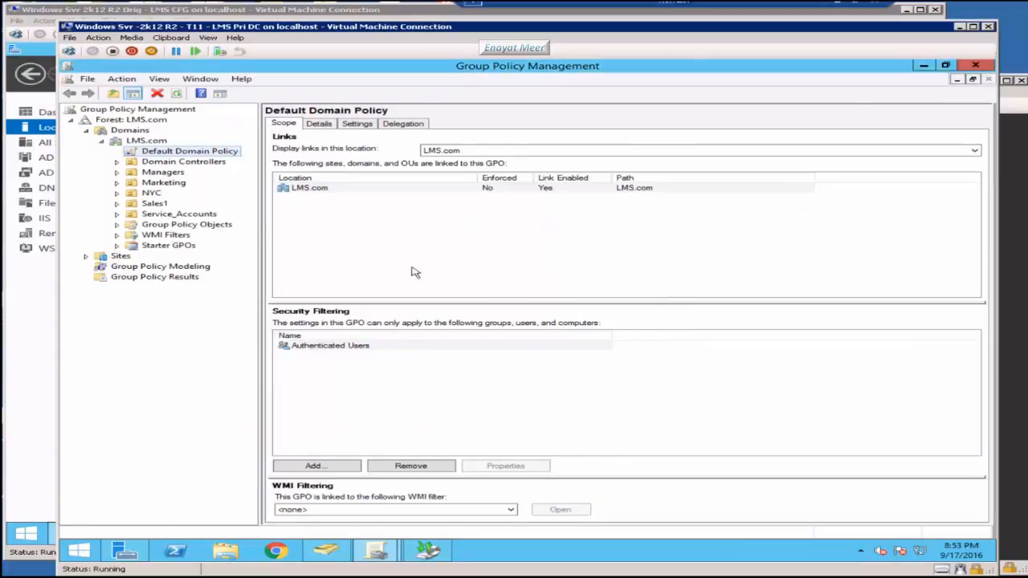
{"action": "left_click", "coordinate": [149, 142]}
Step: Create and link a GPO named 'PushPolicy_SCCM Clients' on LMS.com, then select its link
{"action": "right_click", "coordinate": [150, 146]}
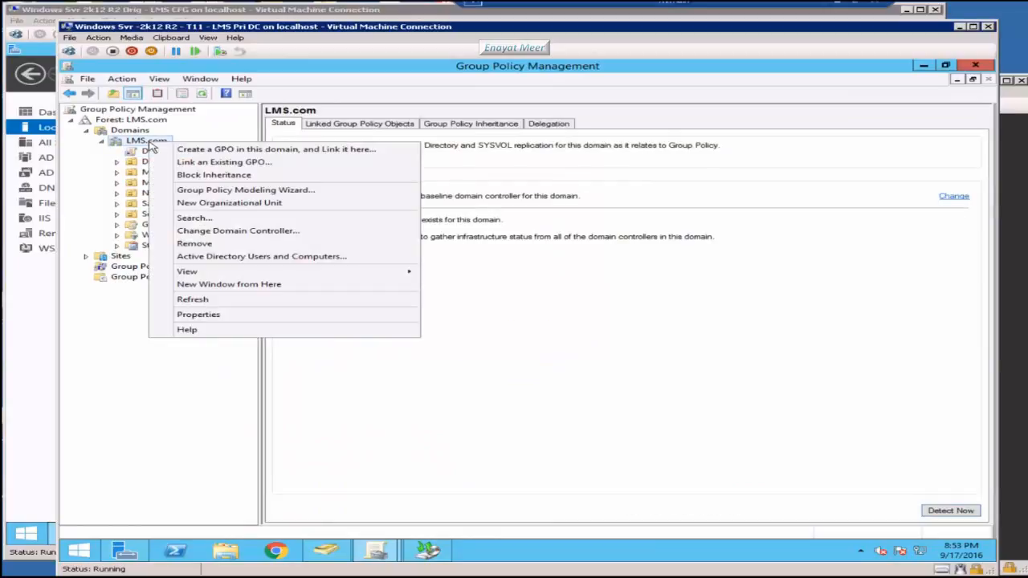
{"action": "left_click", "coordinate": [209, 151]}
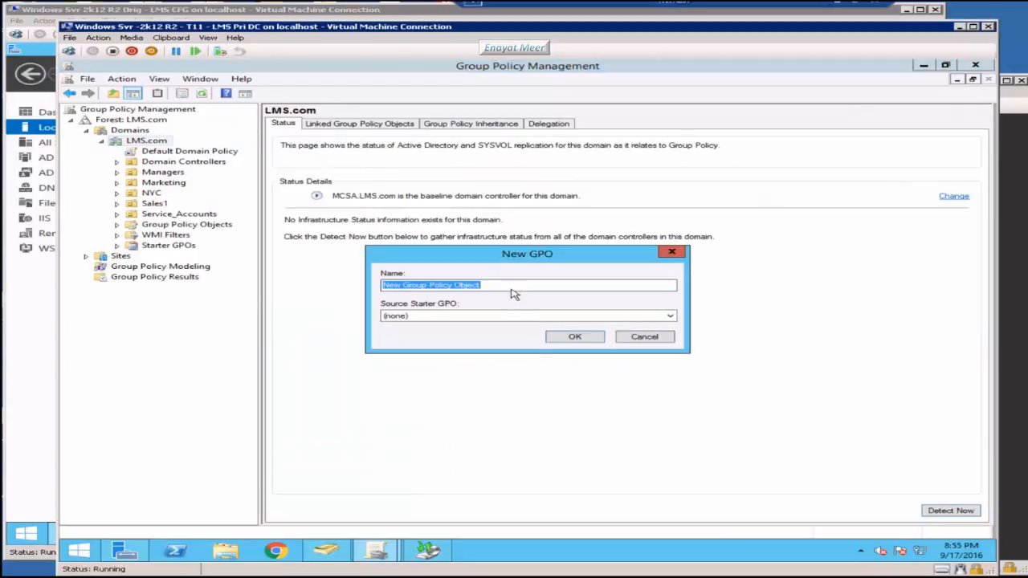
{"action": "left_click", "coordinate": [487, 285]}
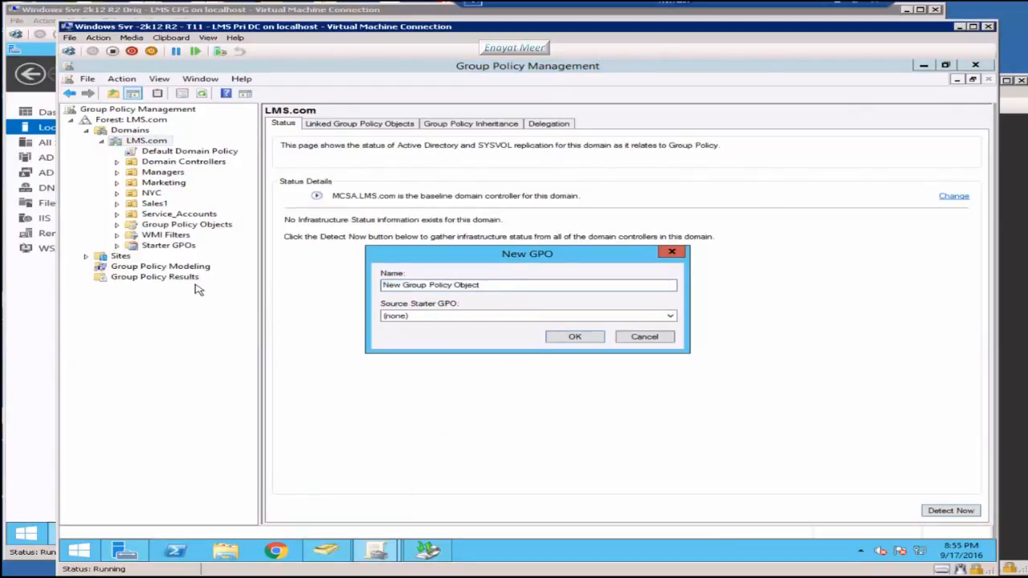
{"action": "key", "text": "BackSpace"}
{"action": "key", "text": "BackSpace"}
{"action": "key", "text": "BackSpace"}
{"action": "key", "text": "BackSpace"}
{"action": "key", "text": "BackSpace"}
{"action": "key", "text": "BackSpace"}
{"action": "key", "text": "BackSpace"}
{"action": "key", "text": "BackSpace"}
{"action": "key", "text": "BackSpace"}
{"action": "key", "text": "BackSpace"}
{"action": "key", "text": "BackSpace"}
{"action": "key", "text": "BackSpace"}
{"action": "key", "text": "BackSpace"}
{"action": "key", "text": "BackSpace"}
{"action": "key", "text": "BackSpace"}
{"action": "key", "text": "BackSpace"}
{"action": "key", "text": "BackSpace"}
{"action": "key", "text": "BackSpace"}
{"action": "key", "text": "BackSpace"}
{"action": "key", "text": "BackSpace"}
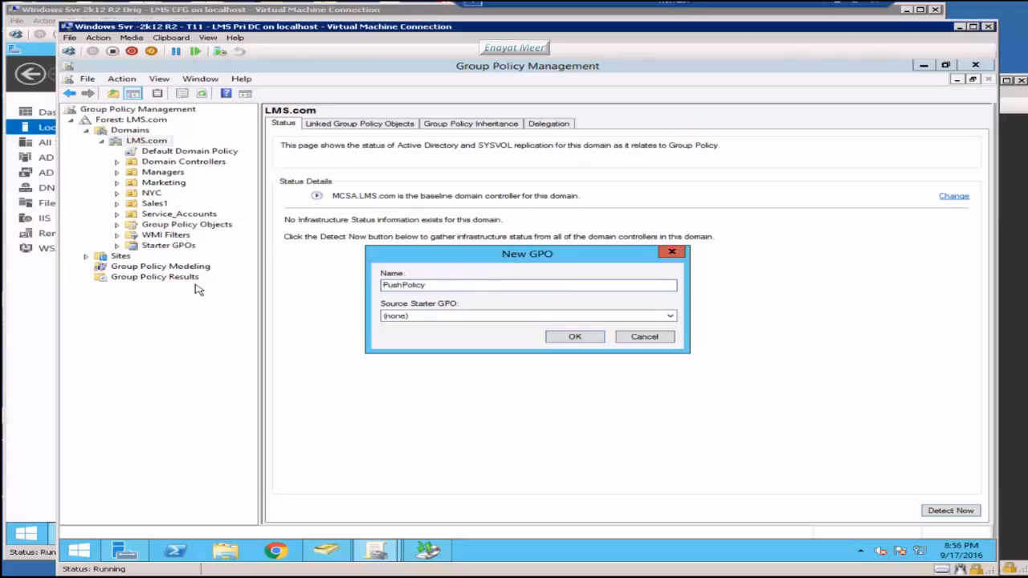
{"action": "type", "text": "PushPolicy_SCCM Clients"}
{"action": "left_click", "coordinate": [588, 339]}
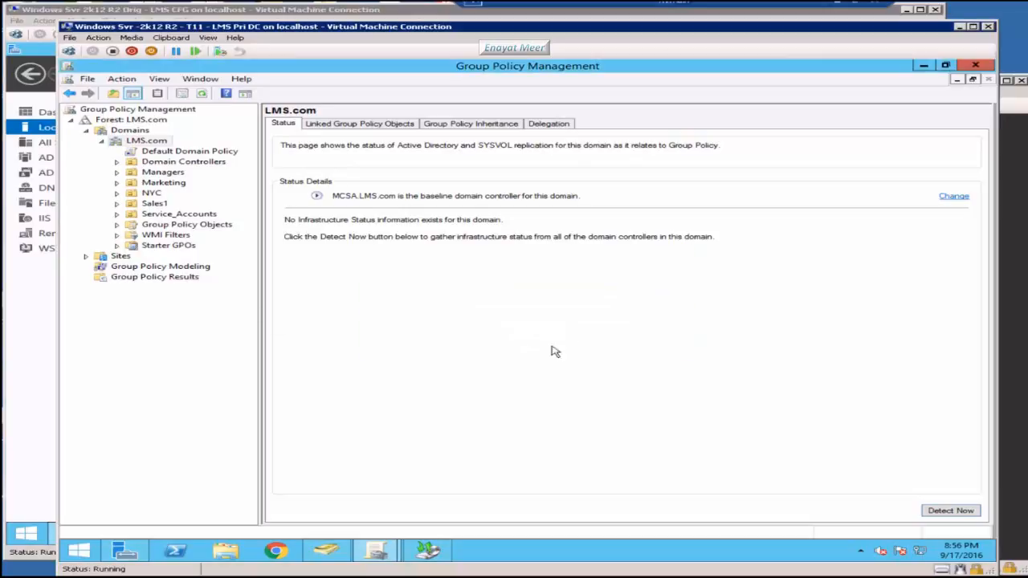
{"action": "left_click", "coordinate": [200, 162]}
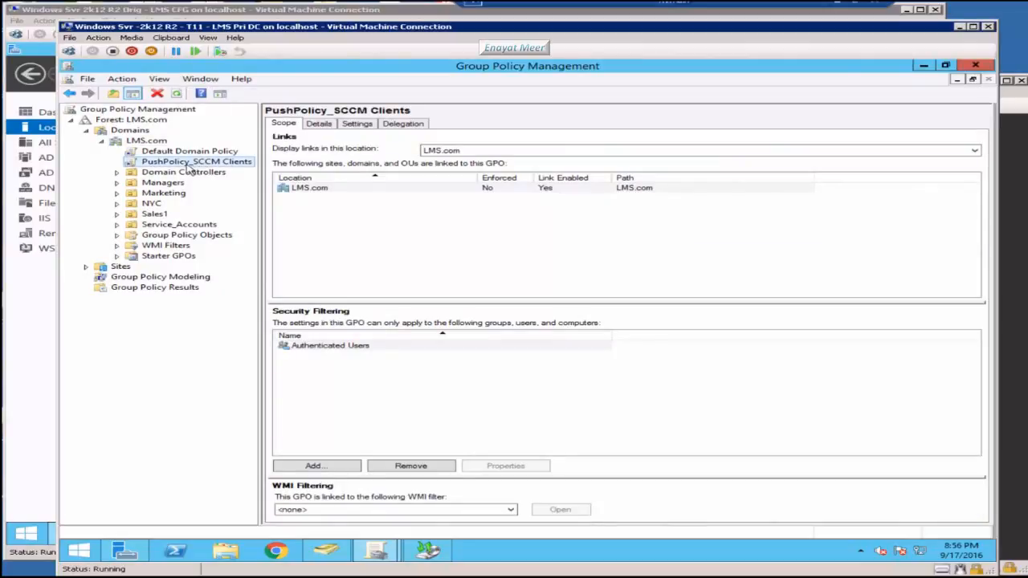
Step: Edit the PushPolicy_SCCM Clients GPO and navigate to Windows Firewall with Advanced Security > Inbound Rules
{"action": "right_click", "coordinate": [173, 167]}
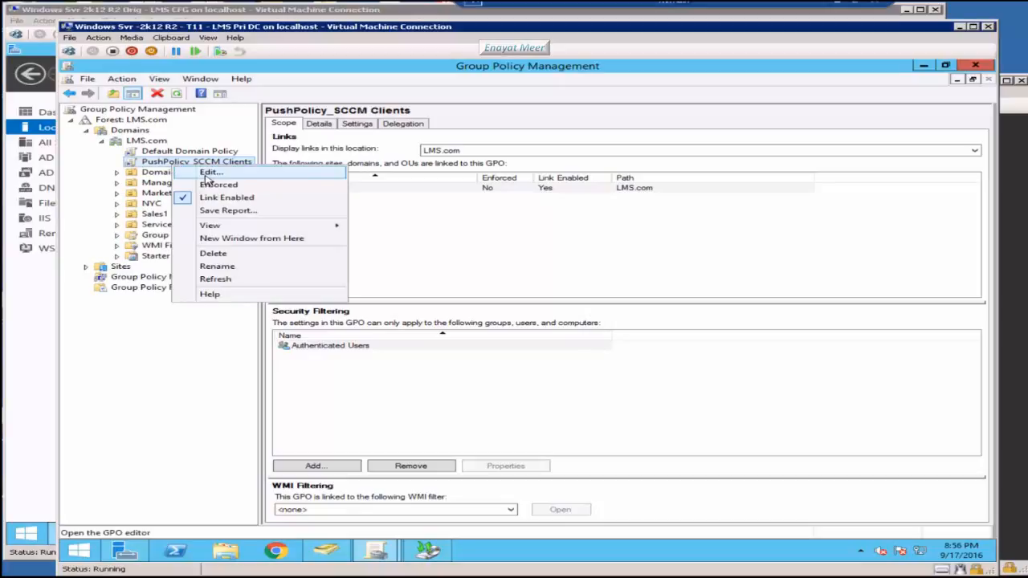
{"action": "left_click", "coordinate": [204, 177]}
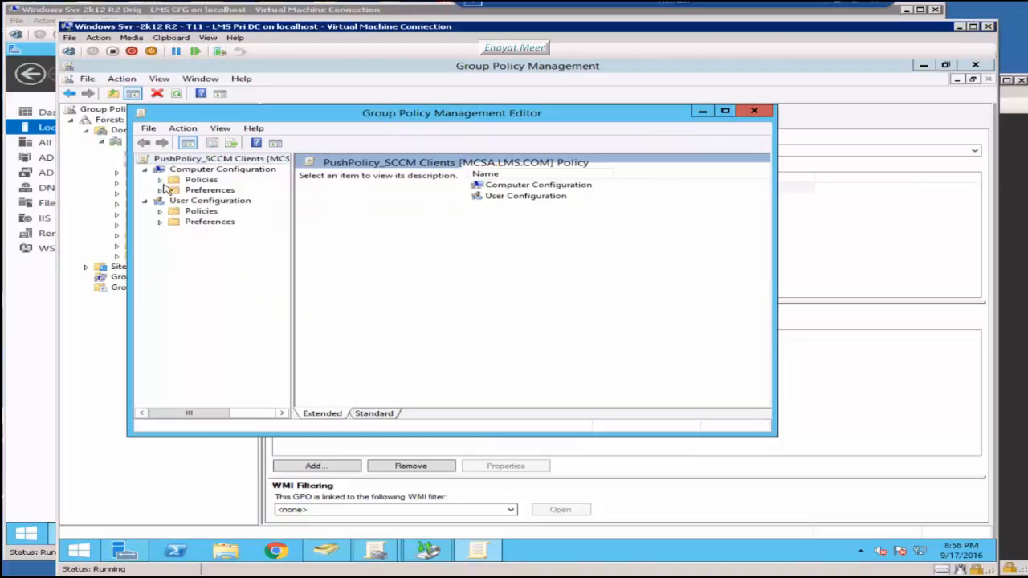
{"action": "left_click", "coordinate": [161, 180]}
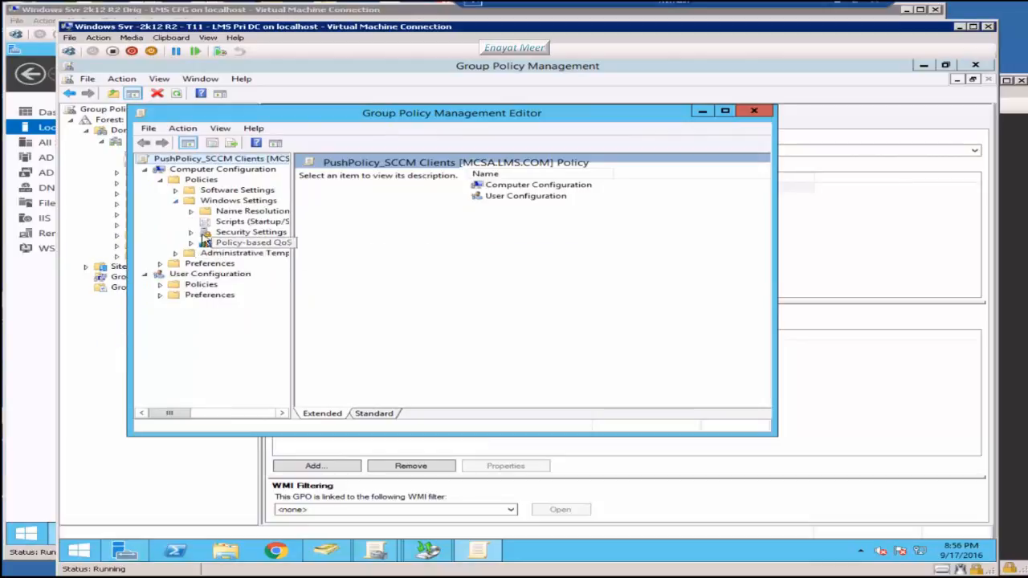
{"action": "left_click", "coordinate": [191, 232]}
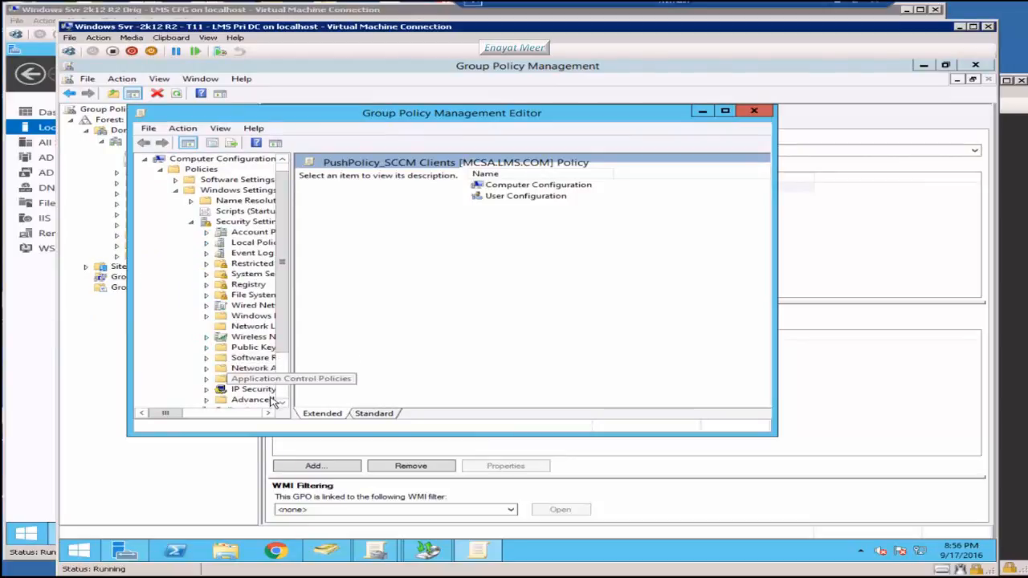
{"action": "left_click_drag", "start_coordinate": [291, 369], "coordinate": [358, 388]}
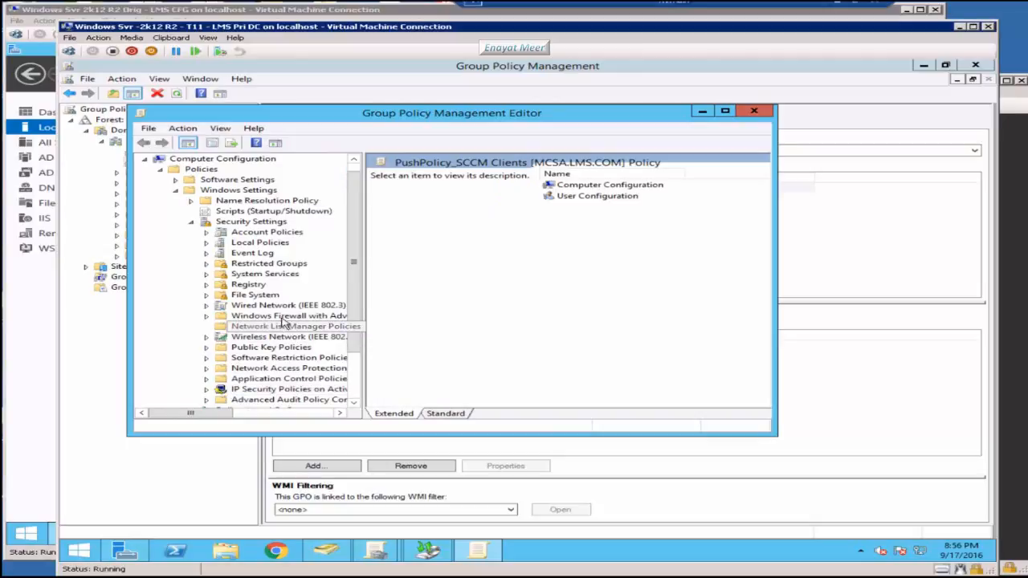
{"action": "left_click", "coordinate": [207, 316]}
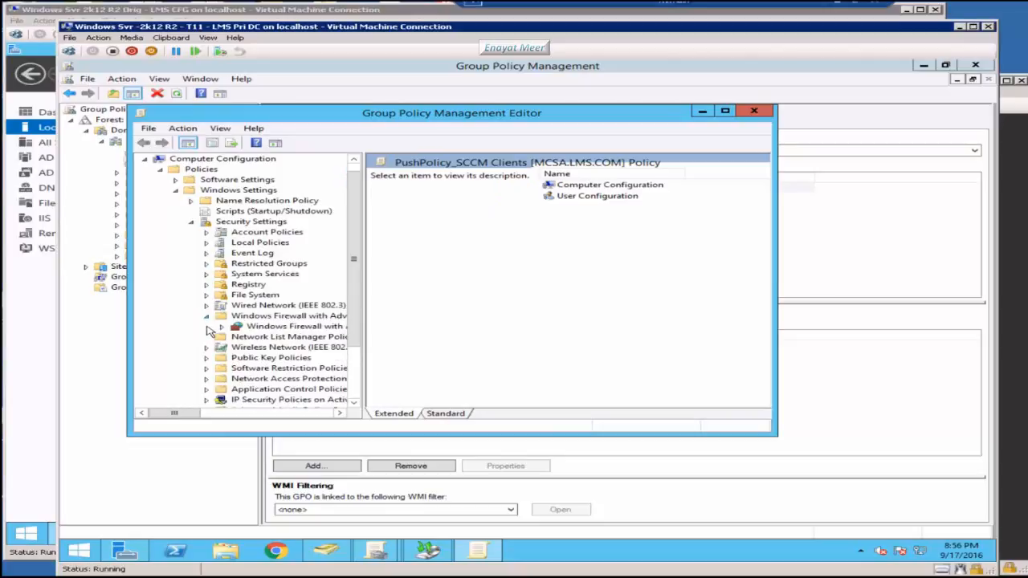
{"action": "left_click", "coordinate": [265, 327]}
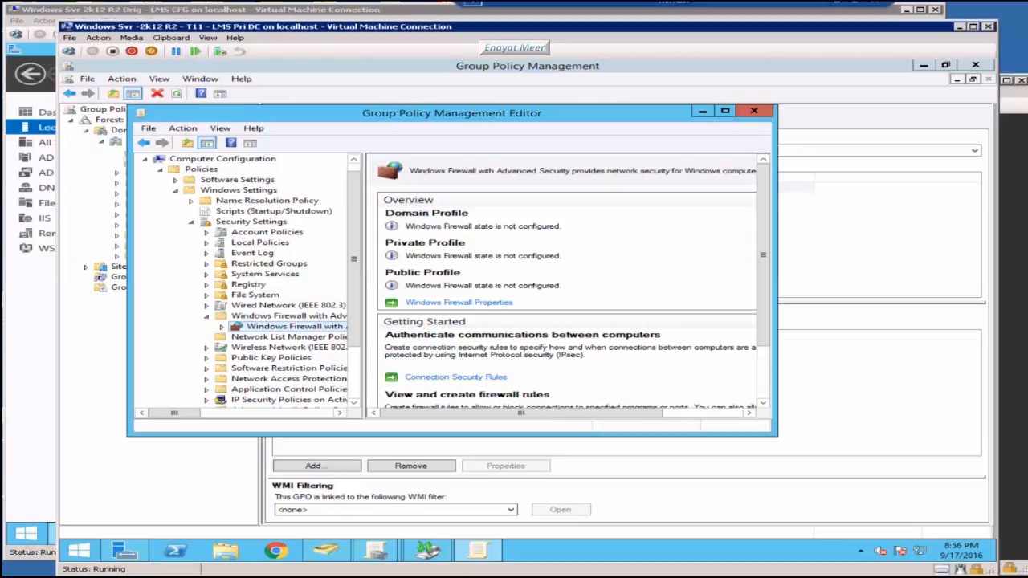
{"action": "left_click", "coordinate": [222, 327]}
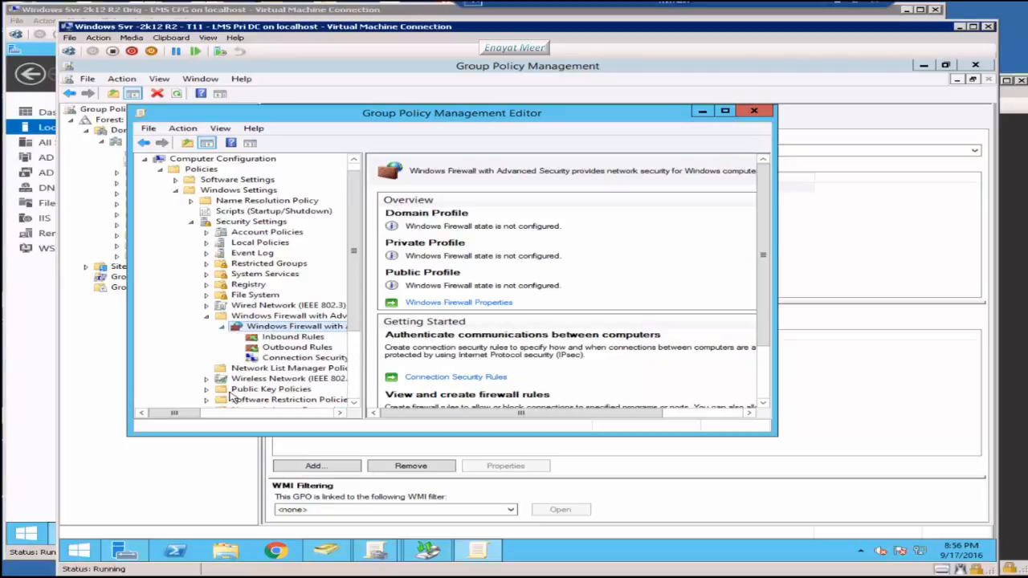
{"action": "left_click", "coordinate": [290, 337]}
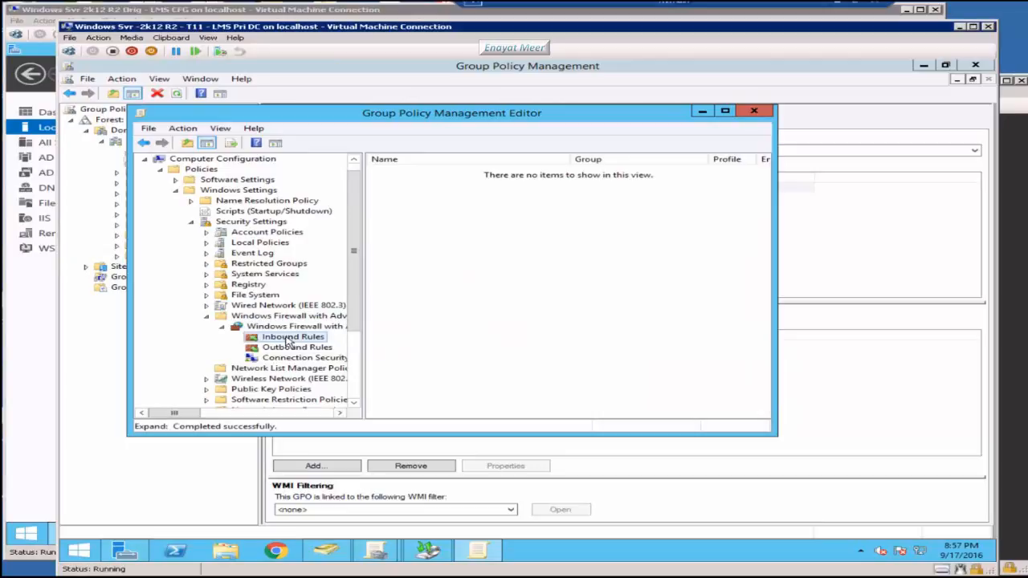
Step: Add the predefined File and Printer Sharing inbound rules to the GPO, allowing the connections
{"action": "right_click", "coordinate": [291, 341]}
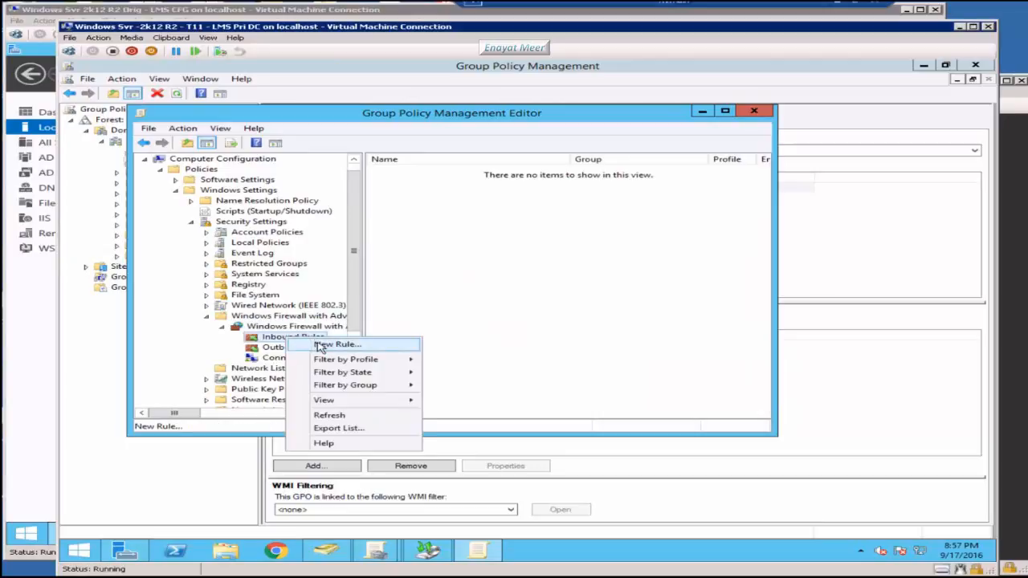
{"action": "left_click", "coordinate": [322, 346]}
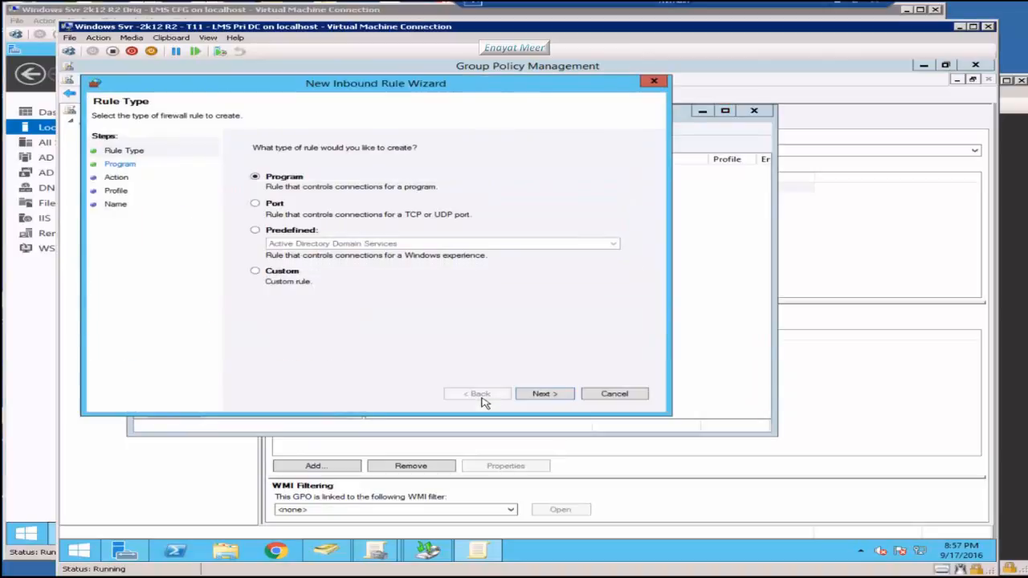
{"action": "left_click", "coordinate": [255, 229]}
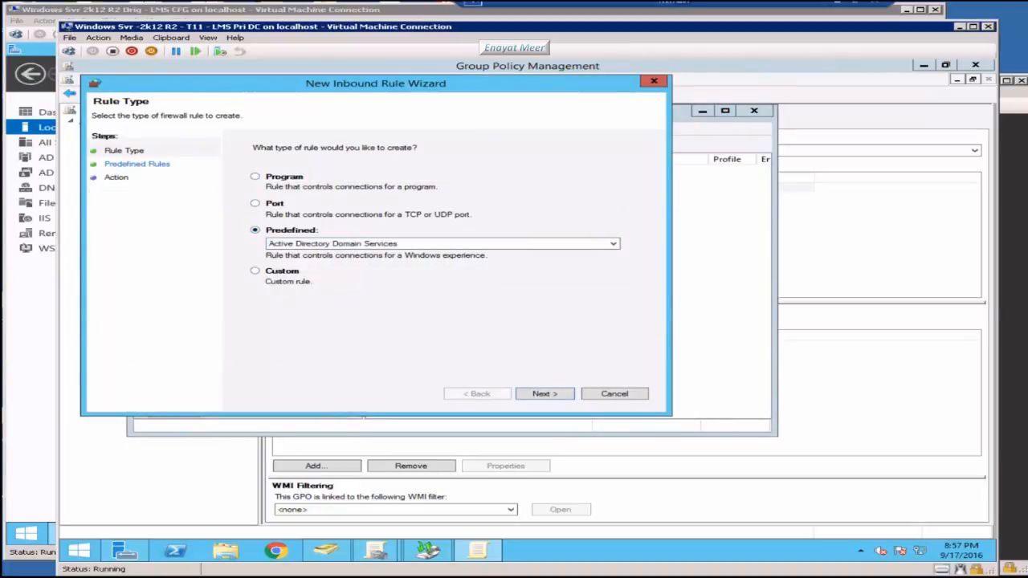
{"action": "left_click", "coordinate": [614, 244]}
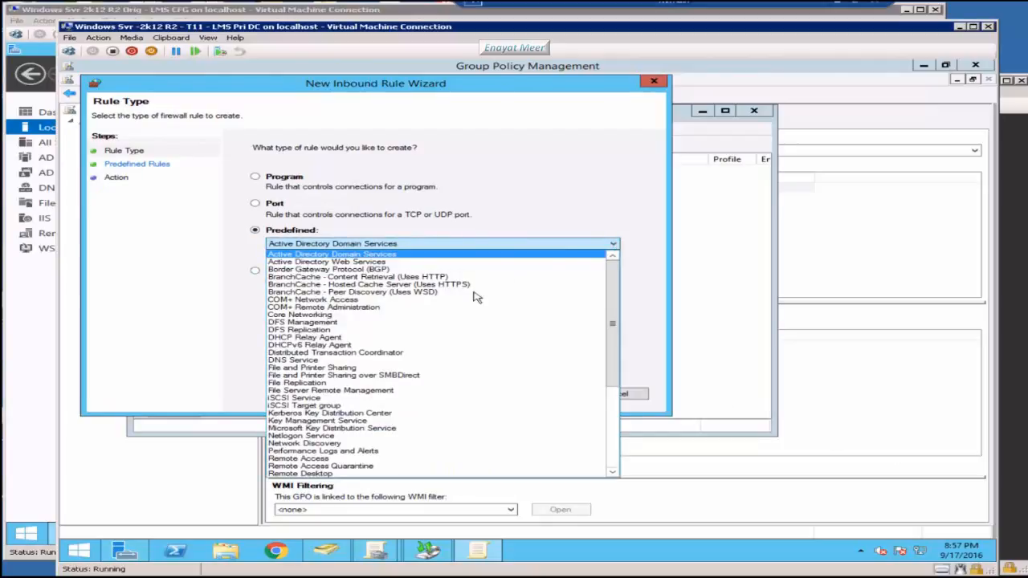
{"action": "left_click", "coordinate": [317, 369]}
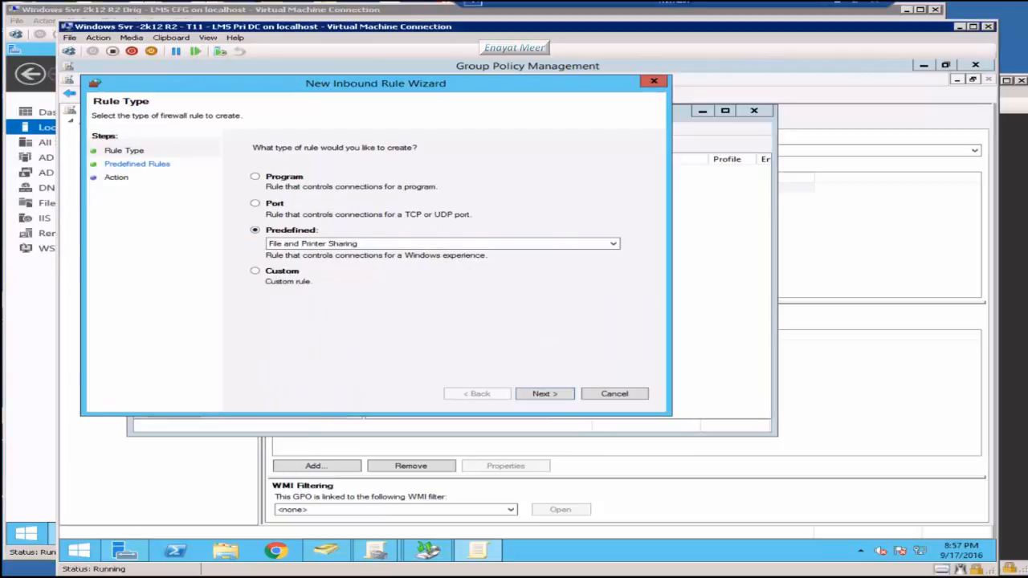
{"action": "left_click", "coordinate": [544, 396]}
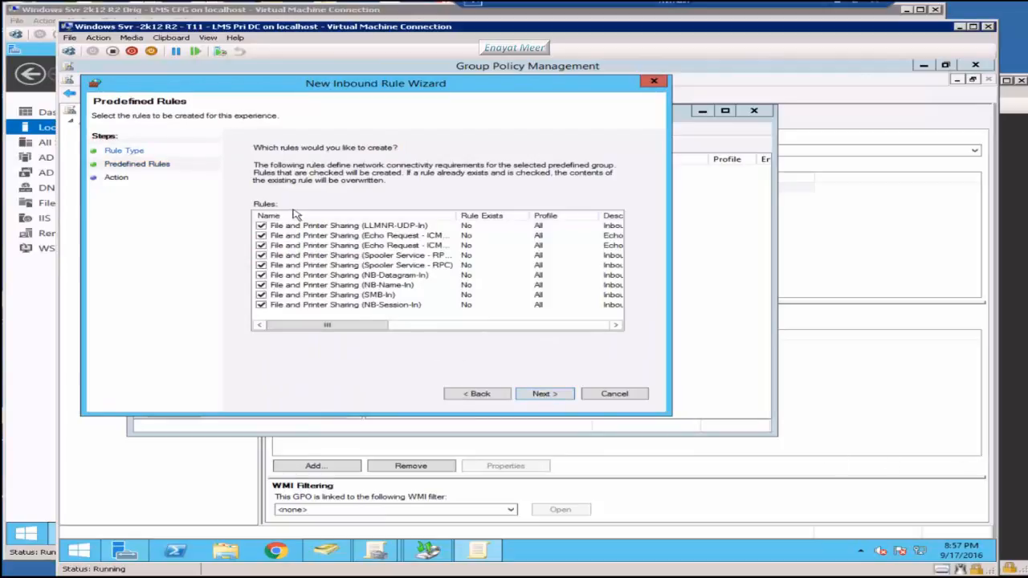
{"action": "left_click", "coordinate": [551, 396]}
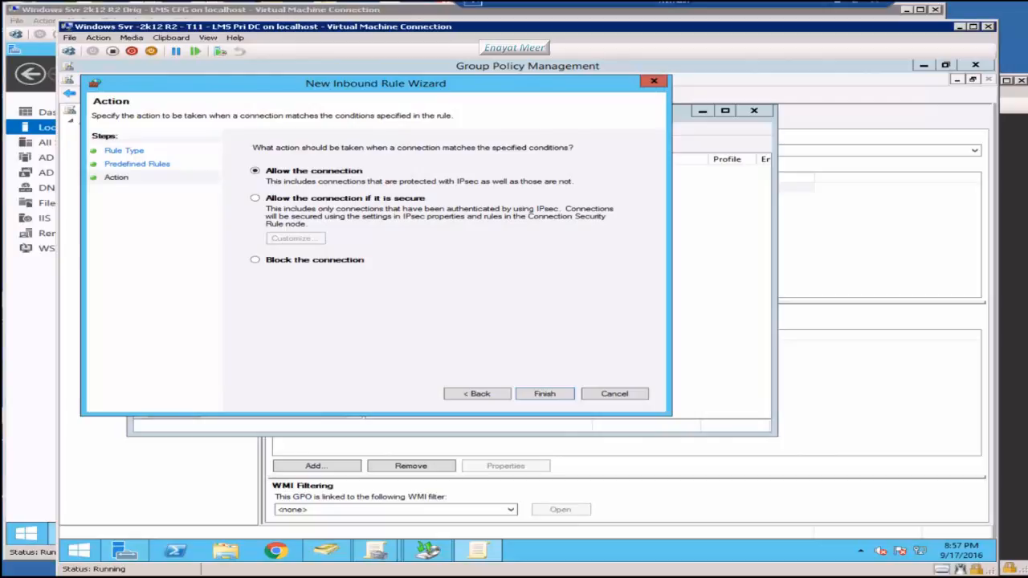
{"action": "left_click", "coordinate": [468, 398]}
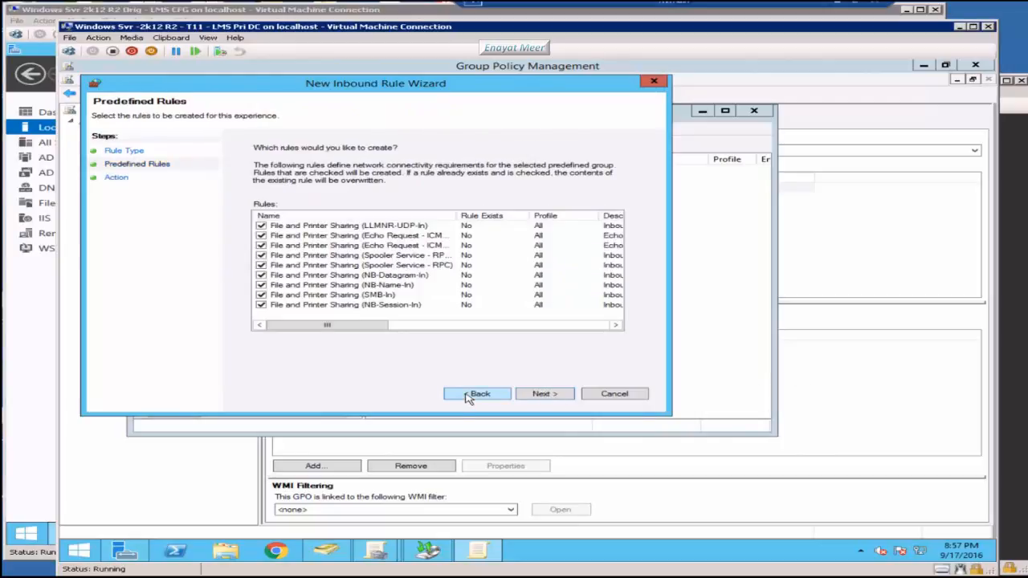
{"action": "left_click", "coordinate": [545, 395]}
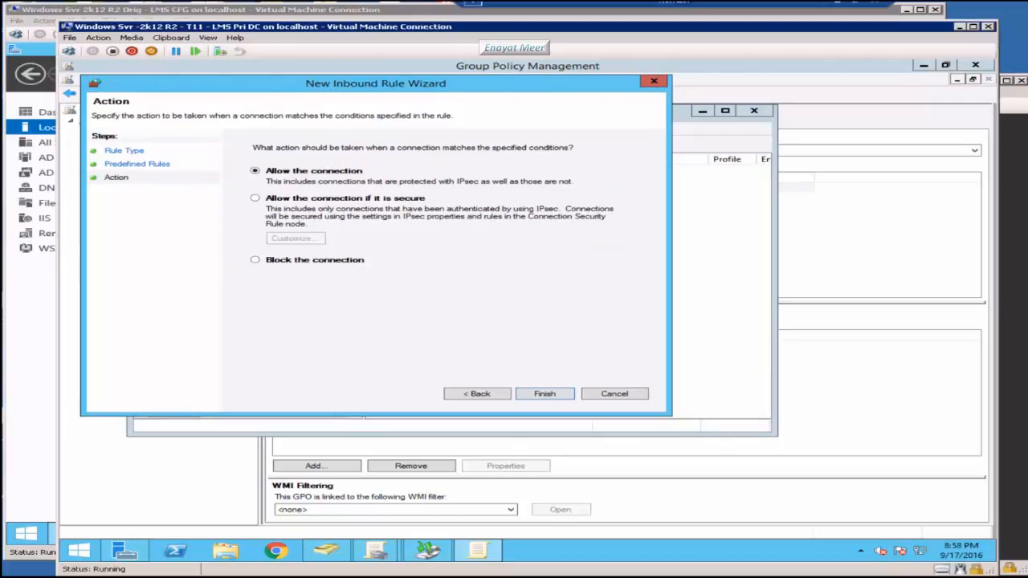
{"action": "left_click", "coordinate": [545, 393]}
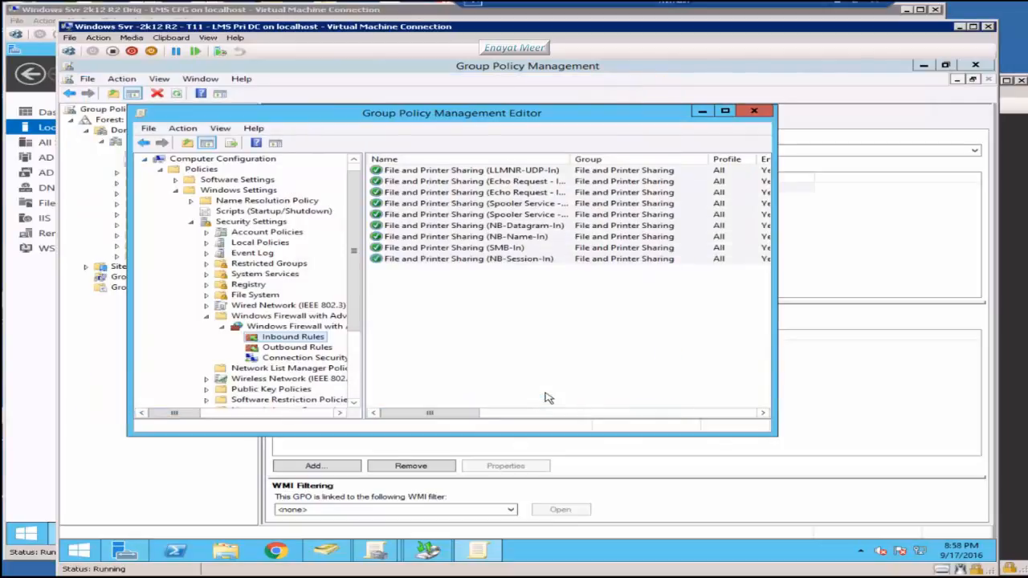
Step: Start another new inbound rule of the Predefined type
{"action": "right_click", "coordinate": [266, 340]}
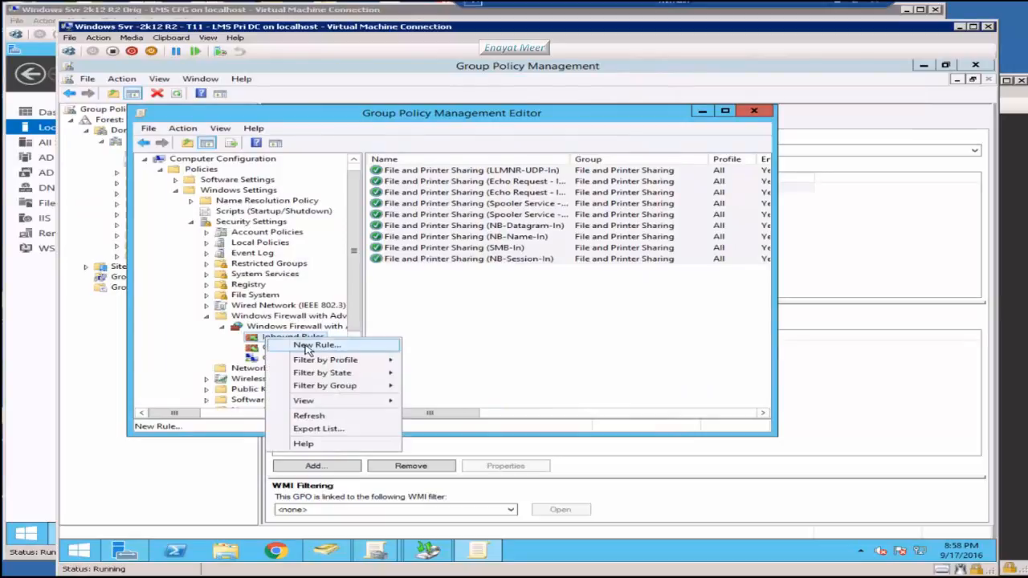
{"action": "left_click", "coordinate": [307, 348]}
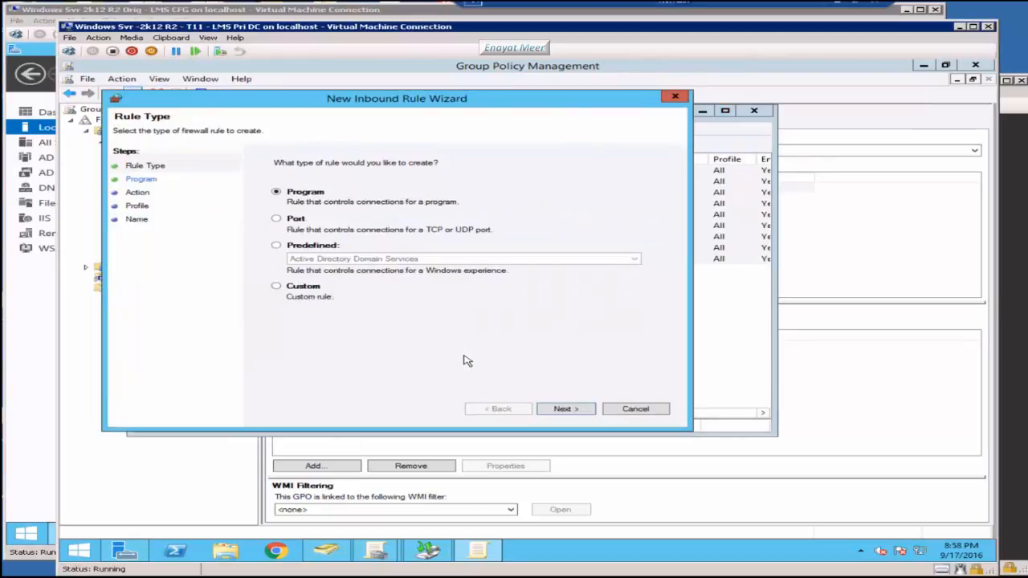
{"action": "left_click", "coordinate": [278, 246]}
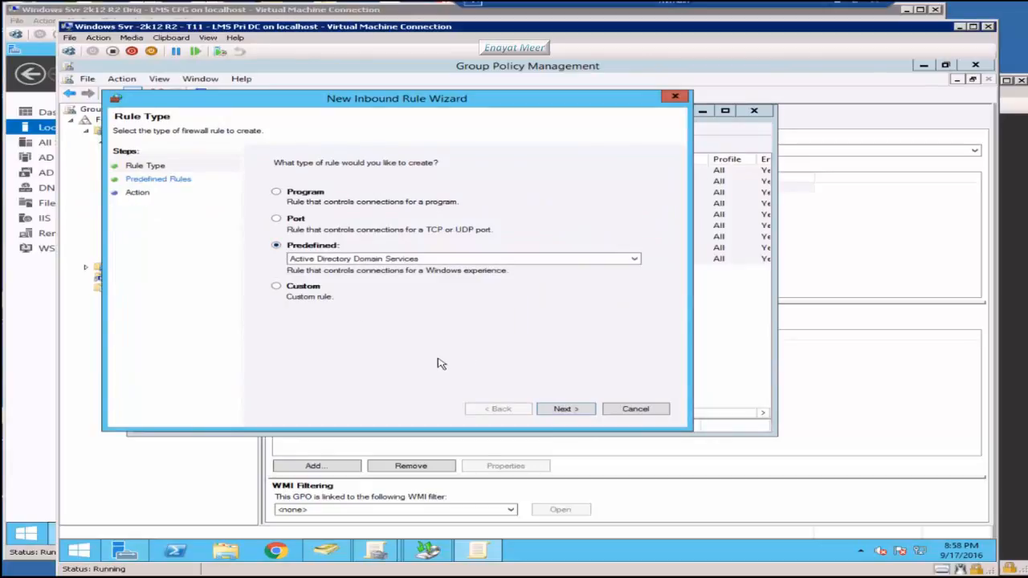
Step: Add the three predefined Windows Management Instrumentation (WMI) inbound rules with Allow the connection
{"action": "left_click", "coordinate": [637, 261]}
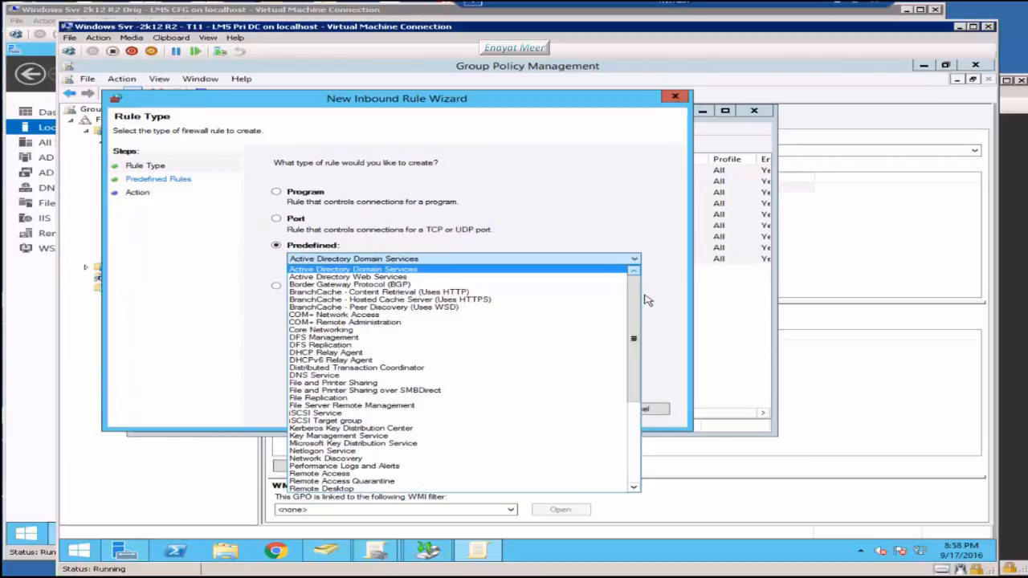
{"action": "left_click_drag", "start_coordinate": [638, 322], "coordinate": [633, 430]}
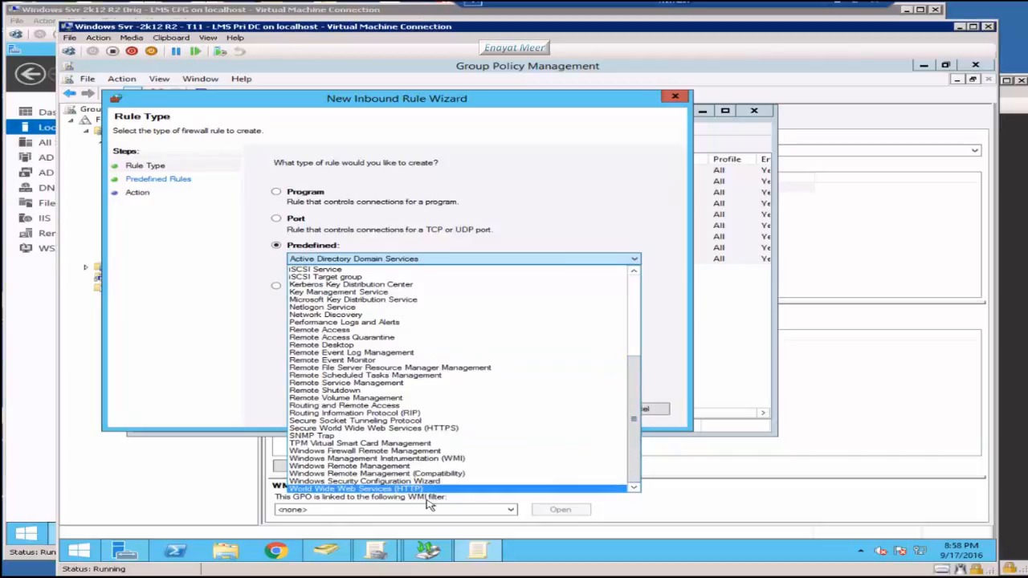
{"action": "left_click", "coordinate": [393, 458]}
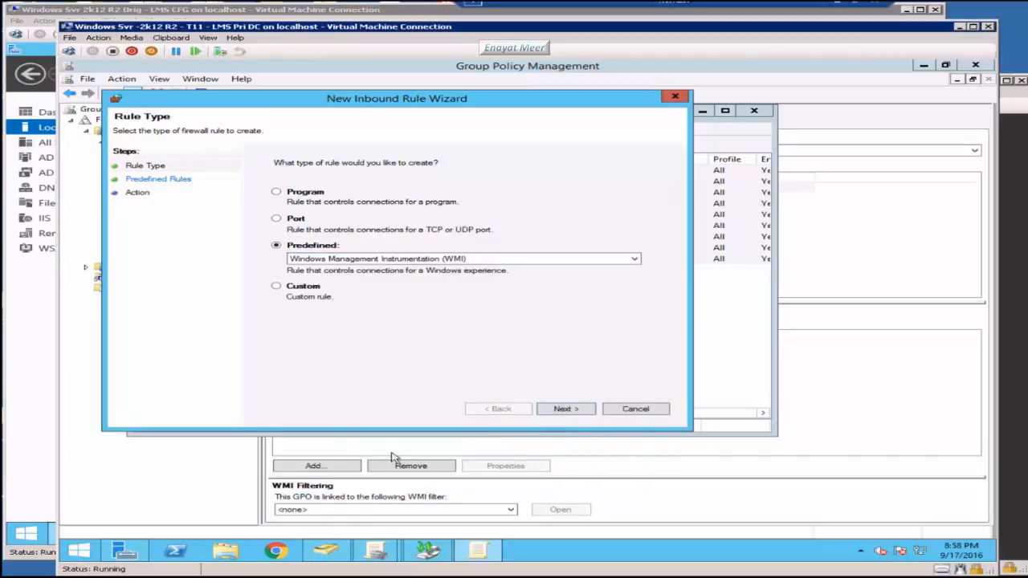
{"action": "left_click", "coordinate": [563, 410]}
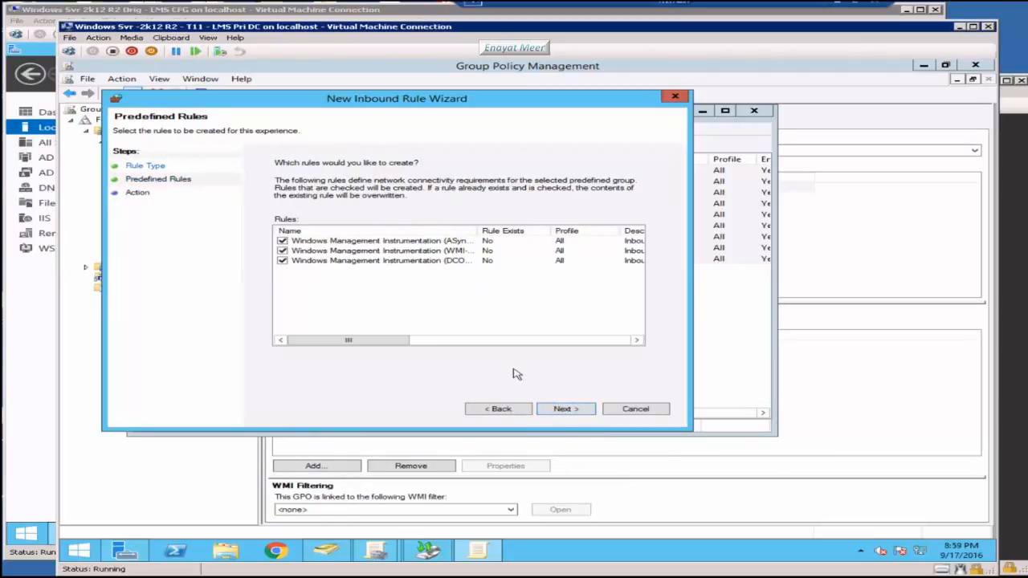
{"action": "left_click", "coordinate": [572, 413]}
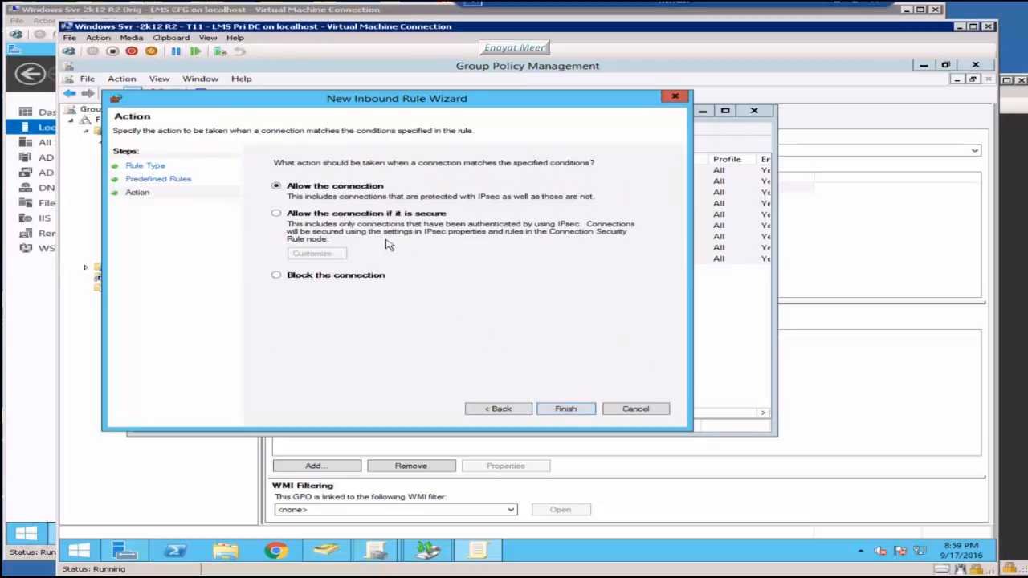
{"action": "left_click", "coordinate": [566, 411]}
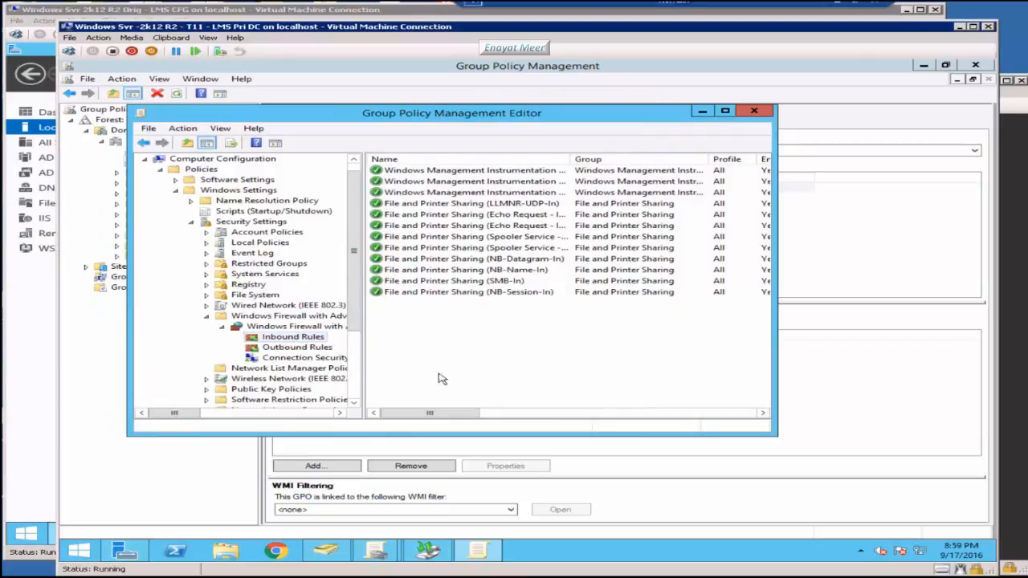
Step: Sort the inbound rules by group, check the WMI entries, and close the policy editor
{"action": "left_click", "coordinate": [304, 346]}
{"action": "left_click", "coordinate": [304, 339]}
{"action": "left_click", "coordinate": [516, 351]}
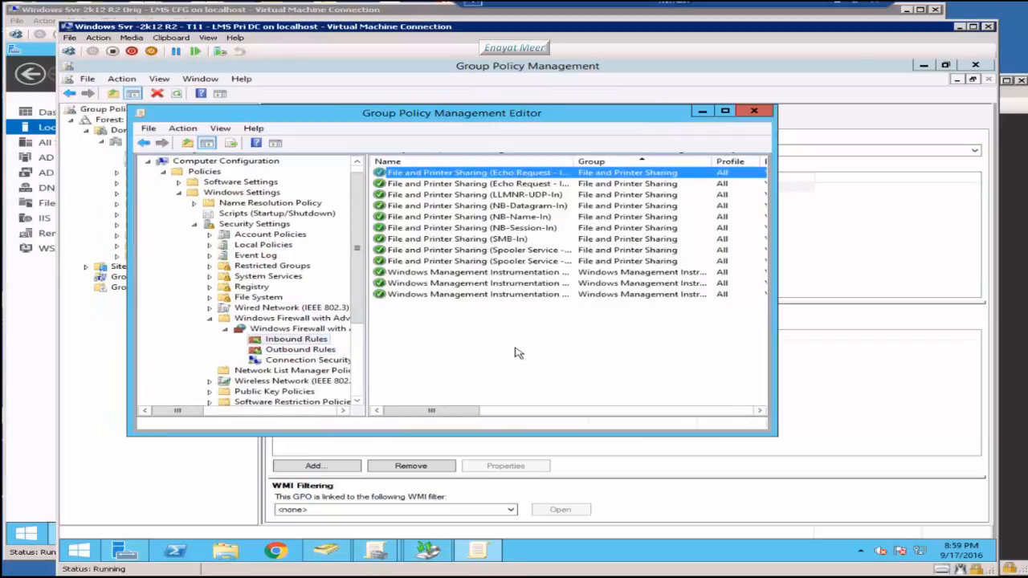
{"action": "key", "text": "ctrl+a"}
{"action": "left_click", "coordinate": [534, 367]}
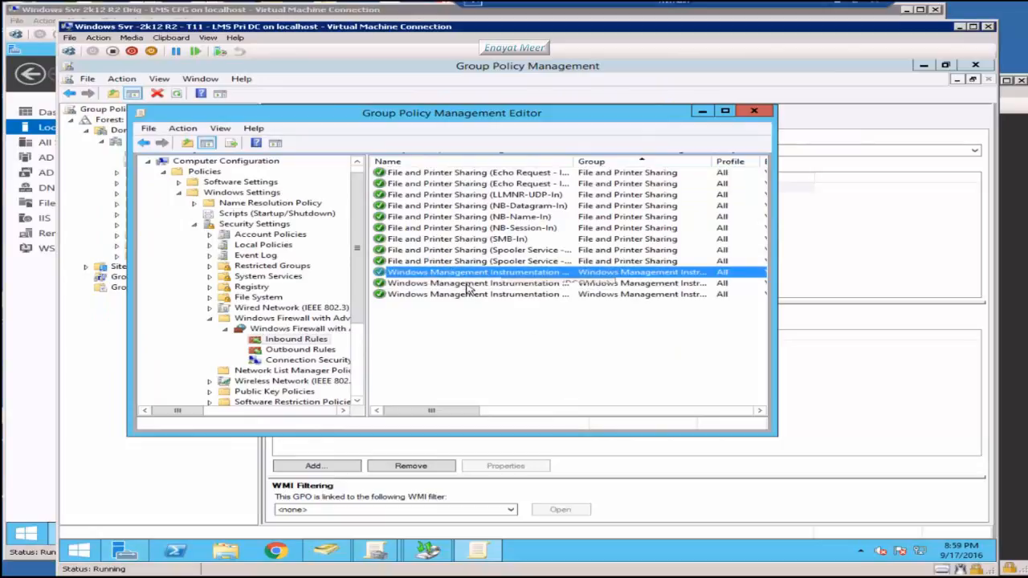
{"action": "left_click", "coordinate": [470, 283]}
{"action": "left_click", "coordinate": [473, 294]}
{"action": "left_click", "coordinate": [552, 367]}
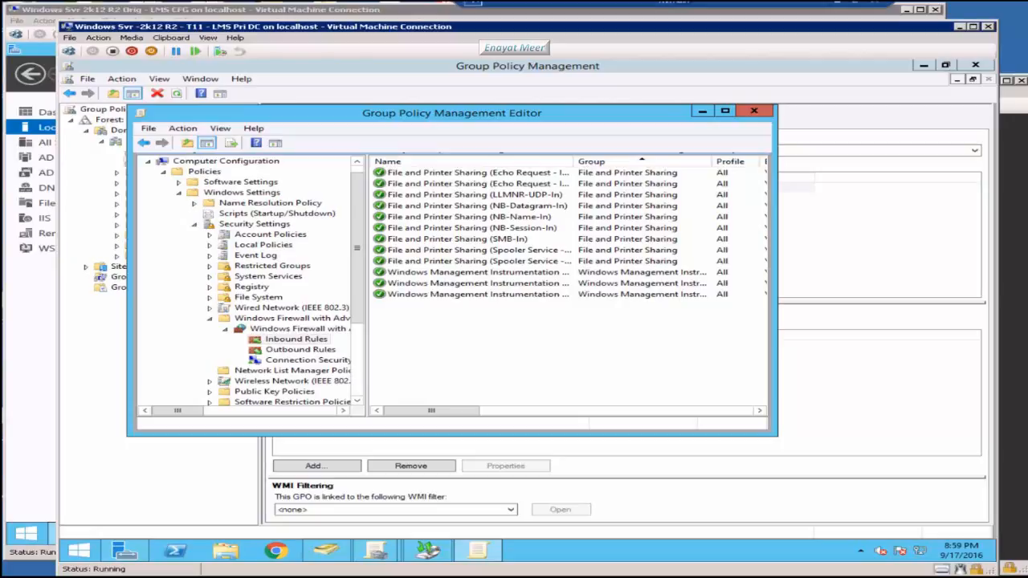
{"action": "left_click", "coordinate": [755, 111]}
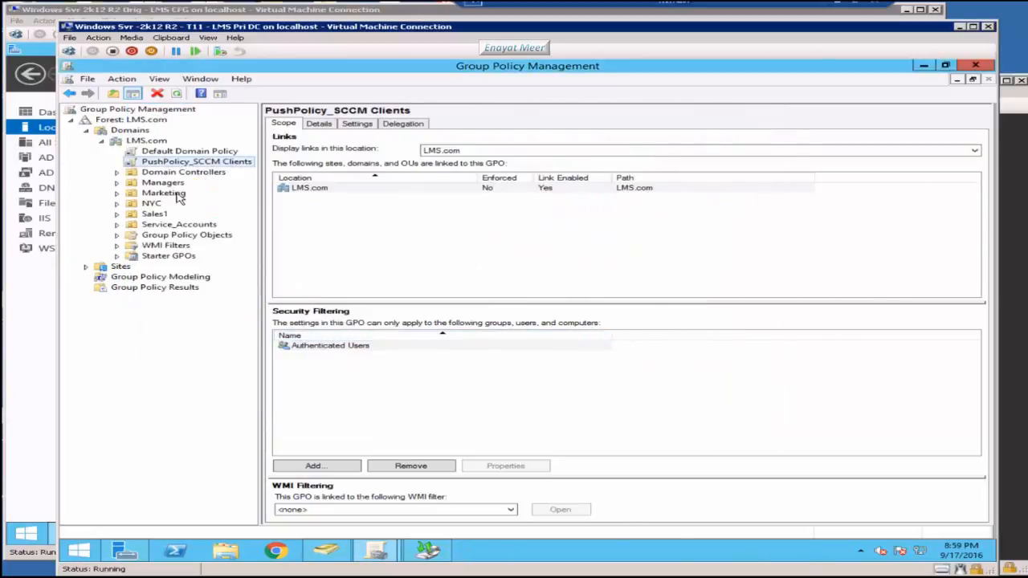
Step: Create a GPO named 'SQL_SCCM Ports' linked to the LMS.com domain
{"action": "right_click", "coordinate": [149, 144]}
{"action": "left_click", "coordinate": [189, 149]}
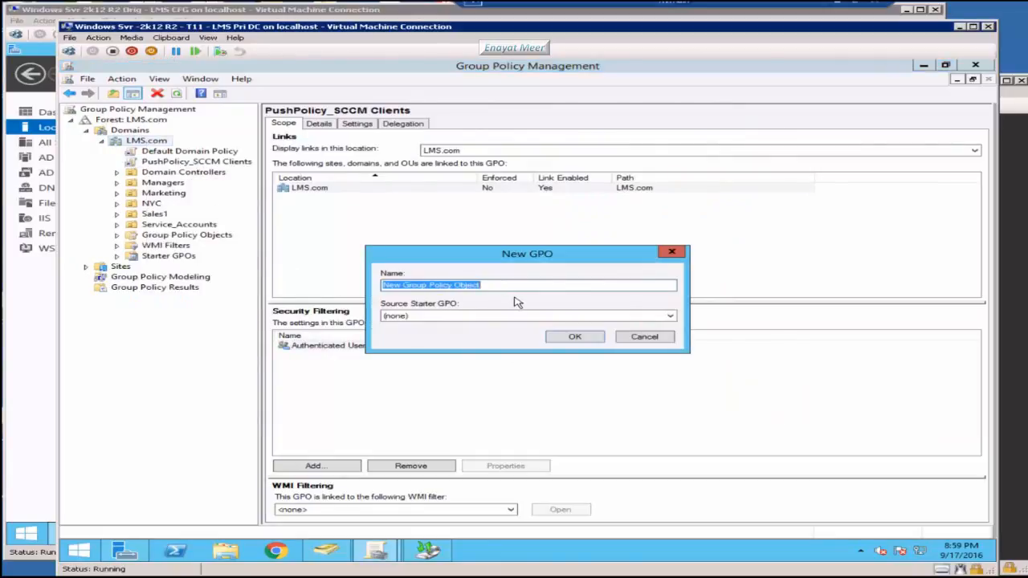
{"action": "type", "text": "SQ"}
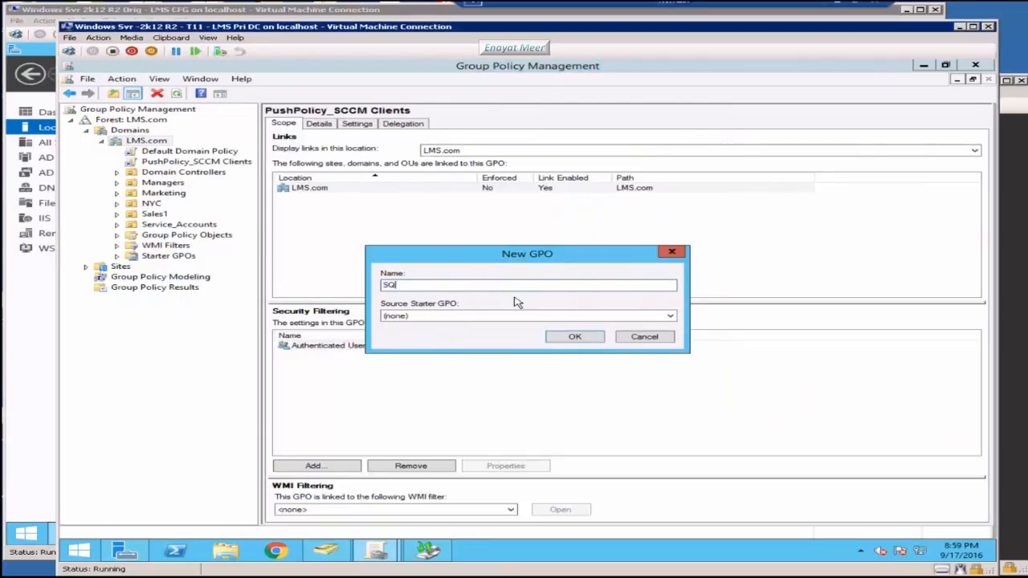
{"action": "type", "text": "L_SCCM Ports"}
{"action": "left_click", "coordinate": [573, 342]}
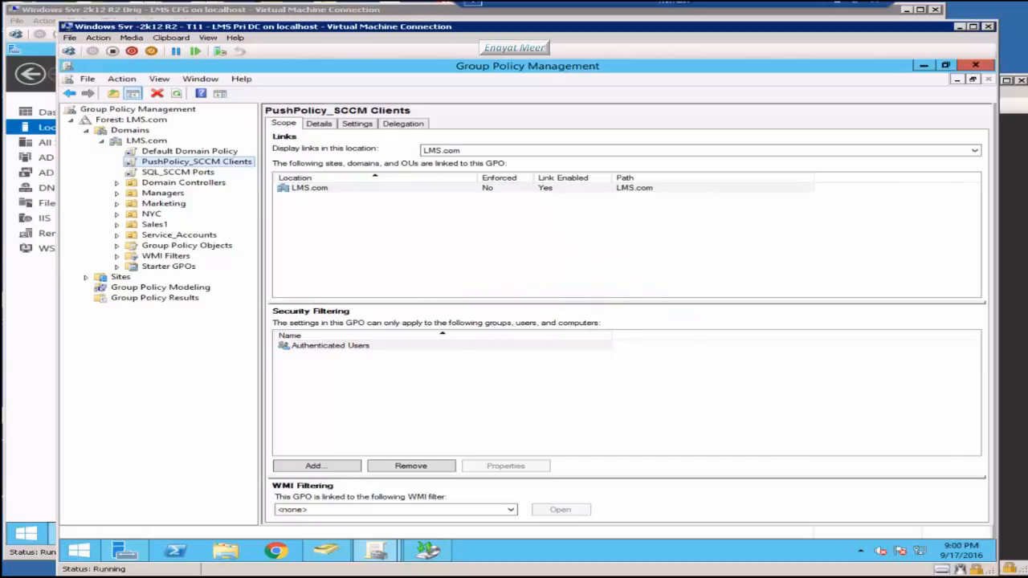
Step: Open the SQL_SCCM Ports GPO in the Group Policy Management Editor
{"action": "left_click", "coordinate": [168, 173]}
{"action": "right_click", "coordinate": [171, 173]}
{"action": "left_click", "coordinate": [507, 326]}
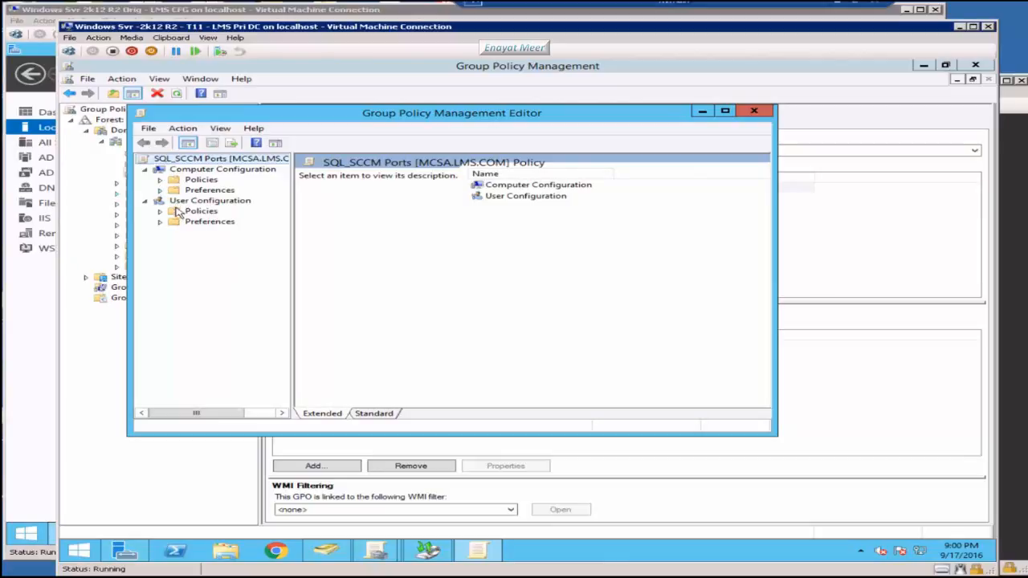
Step: Expand the SQL_SCCM Ports GPO down to the empty Windows Firewall Inbound Rules list
{"action": "left_click", "coordinate": [159, 180]}
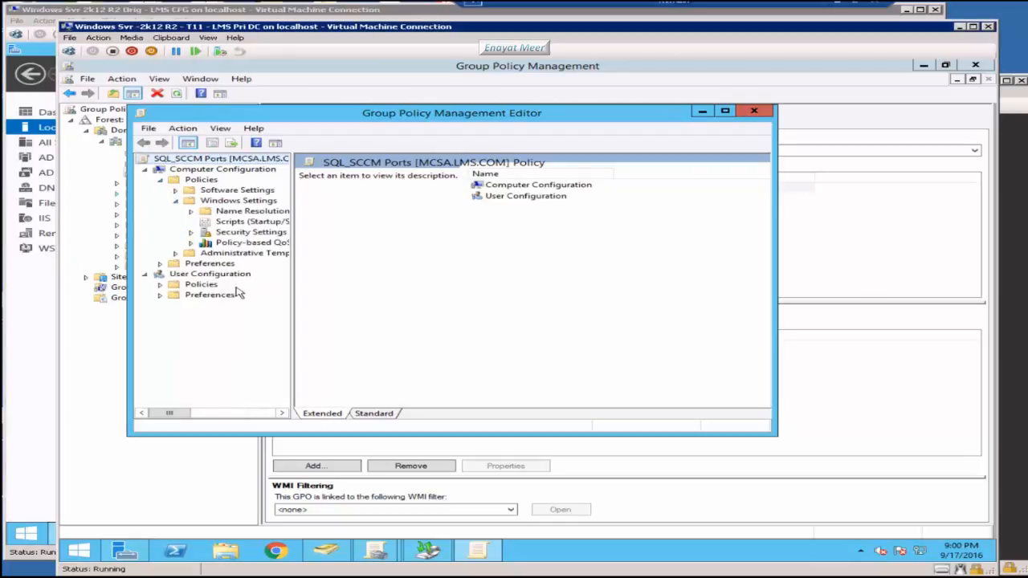
{"action": "left_click", "coordinate": [191, 233]}
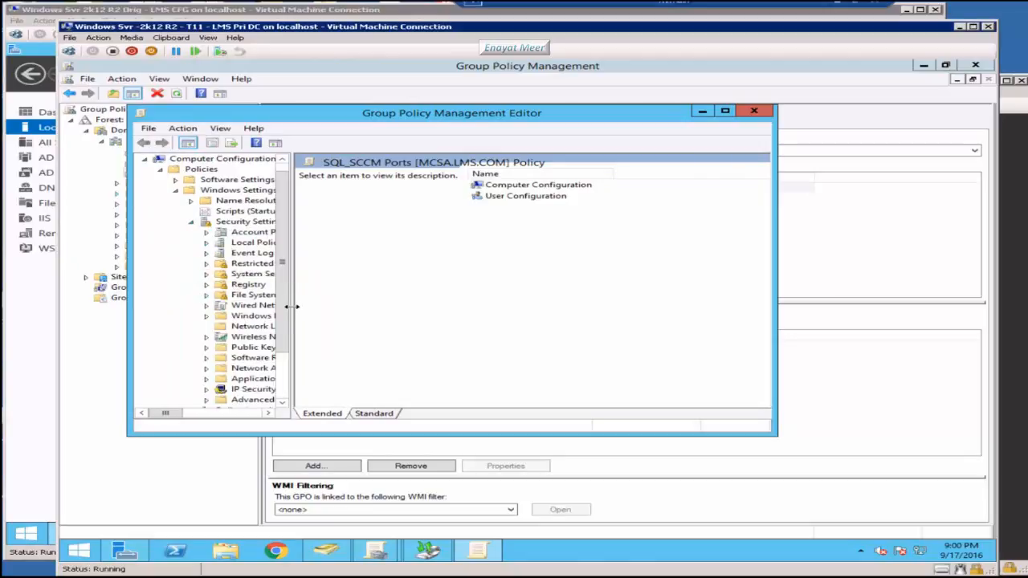
{"action": "left_click_drag", "start_coordinate": [291, 312], "coordinate": [416, 326]}
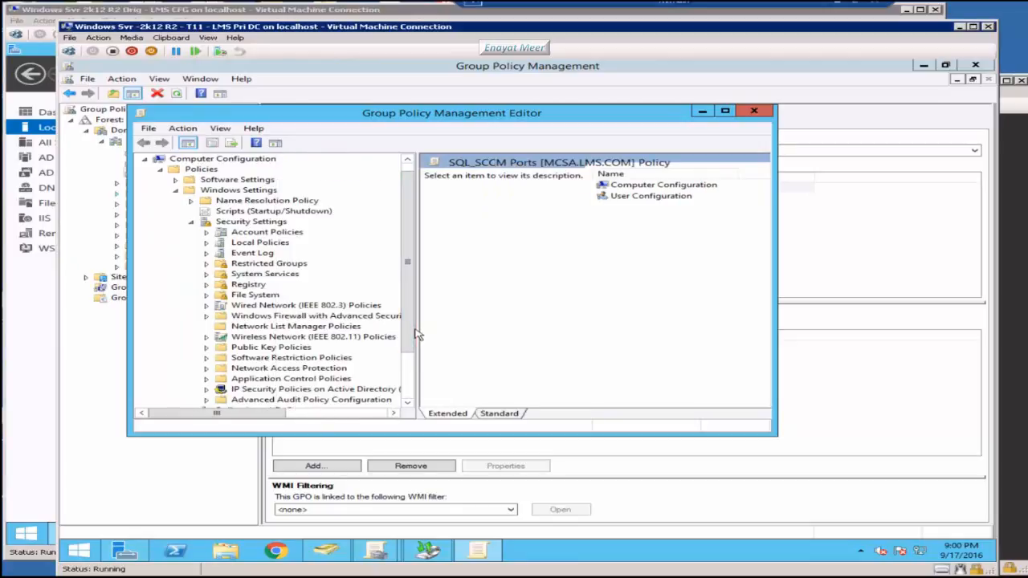
{"action": "left_click_drag", "start_coordinate": [411, 348], "coordinate": [413, 369]}
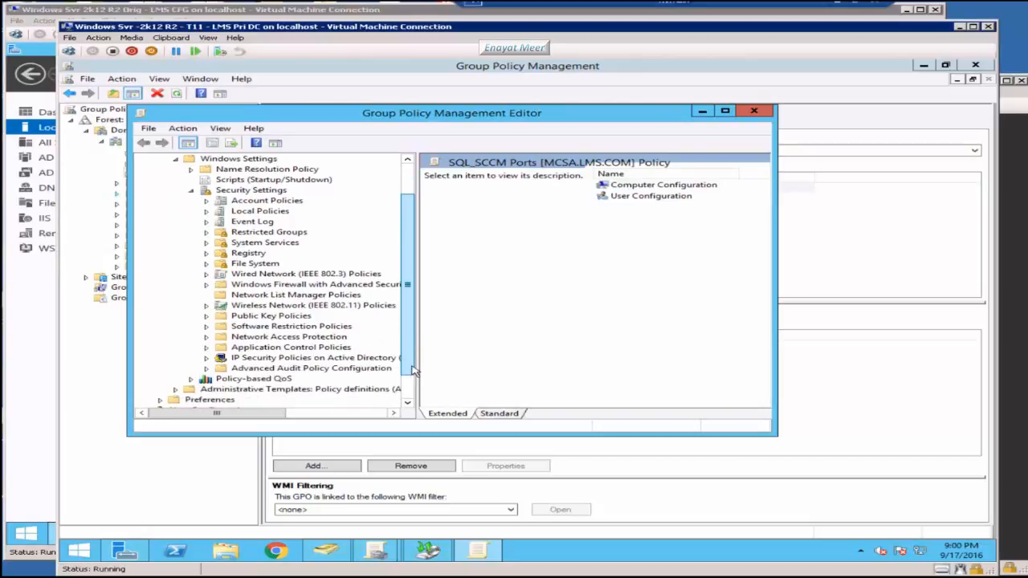
{"action": "left_click", "coordinate": [205, 285]}
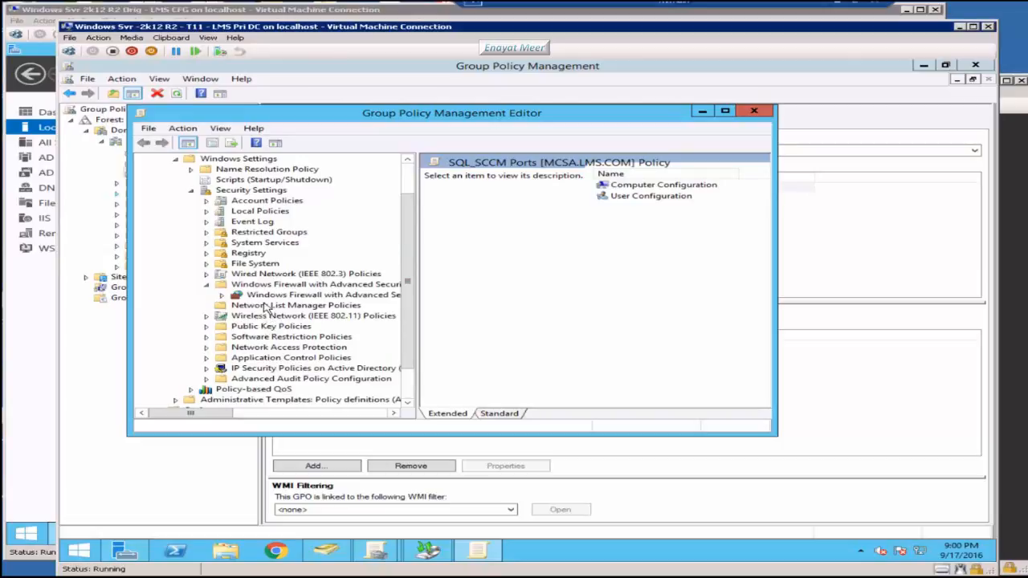
{"action": "left_click", "coordinate": [222, 296]}
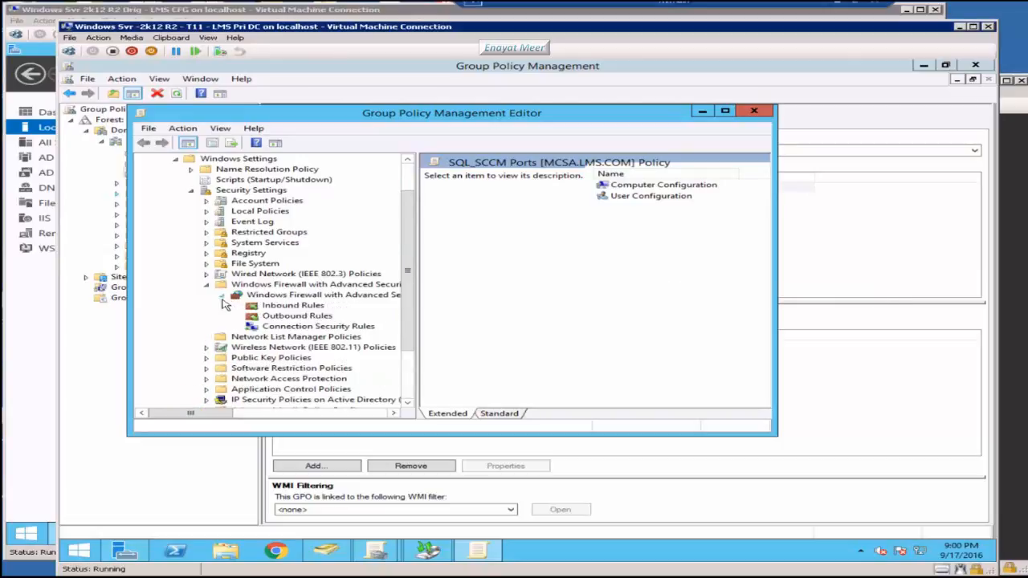
{"action": "left_click", "coordinate": [282, 309]}
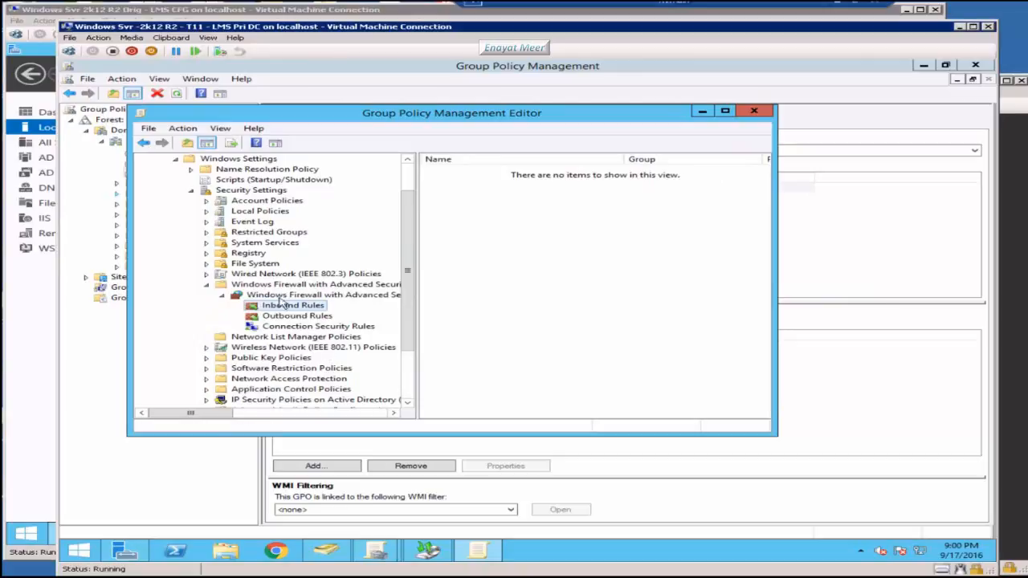
{"action": "right_click", "coordinate": [285, 306]}
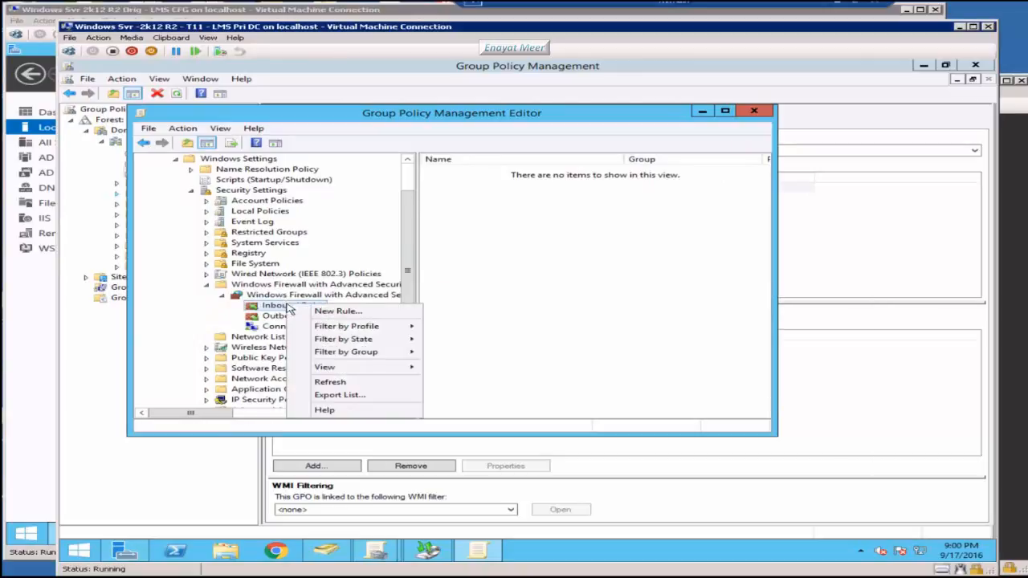
Step: Create a port rule for 1433, allowed on all profiles, named SQL SCCM Port 1433
{"action": "left_click", "coordinate": [325, 312]}
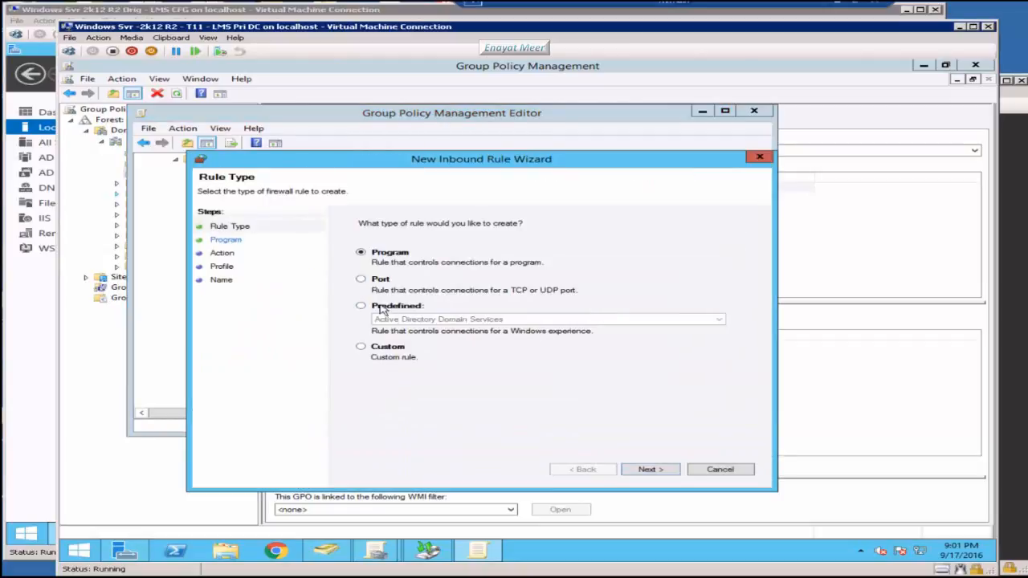
{"action": "left_click", "coordinate": [361, 279]}
{"action": "left_click", "coordinate": [652, 471]}
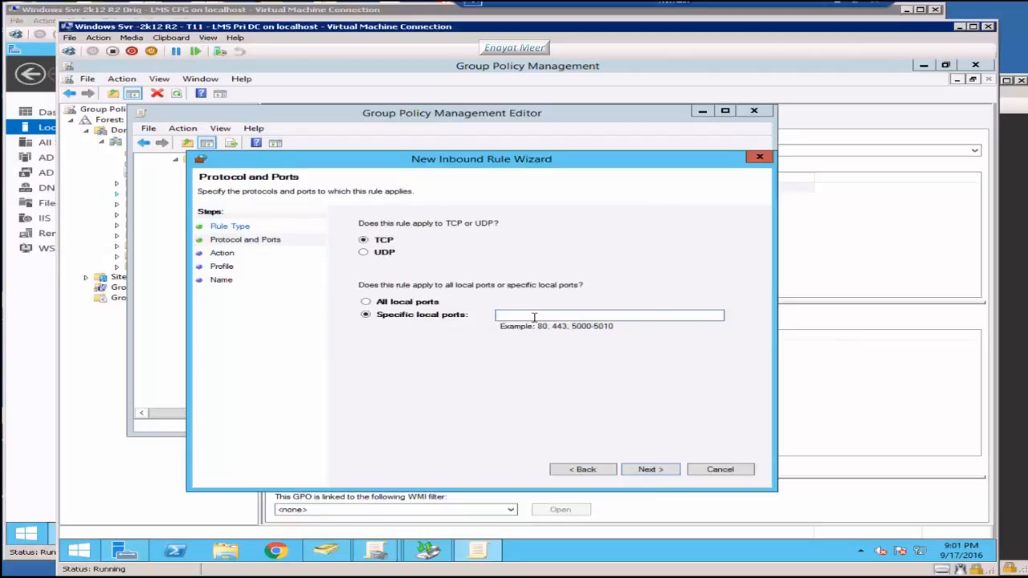
{"action": "type", "text": "1433"}
{"action": "left_click", "coordinate": [654, 477]}
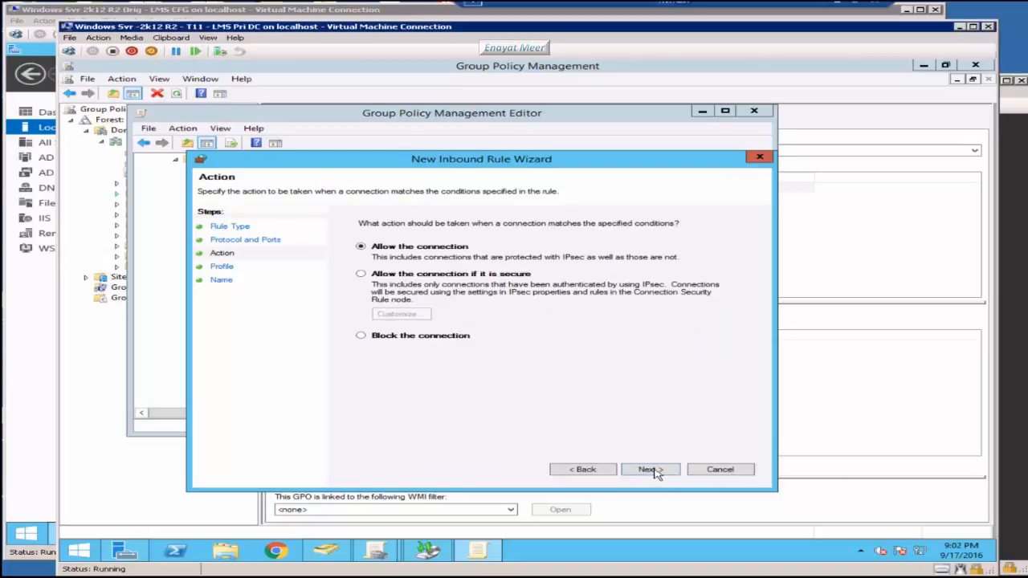
{"action": "left_click", "coordinate": [655, 472]}
{"action": "left_click", "coordinate": [654, 472]}
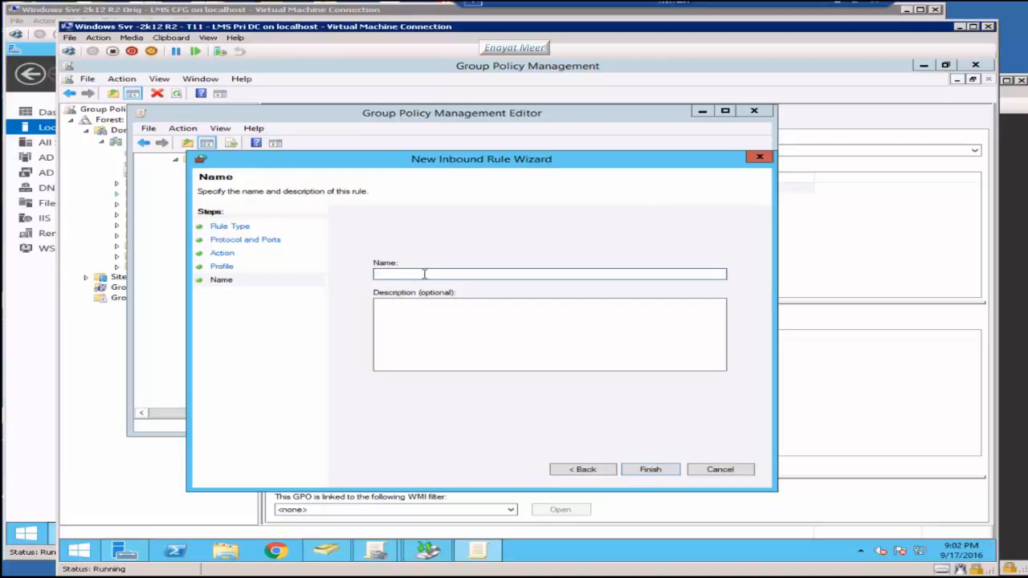
{"action": "type", "text": "SQ"}
{"action": "type", "text": "L "}
{"action": "type", "text": "S"}
{"action": "type", "text": "CC"}
{"action": "type", "text": "M"}
{"action": "type", "text": " For"}
{"action": "type", "text": "t 1433"}
{"action": "key", "text": "Return"}
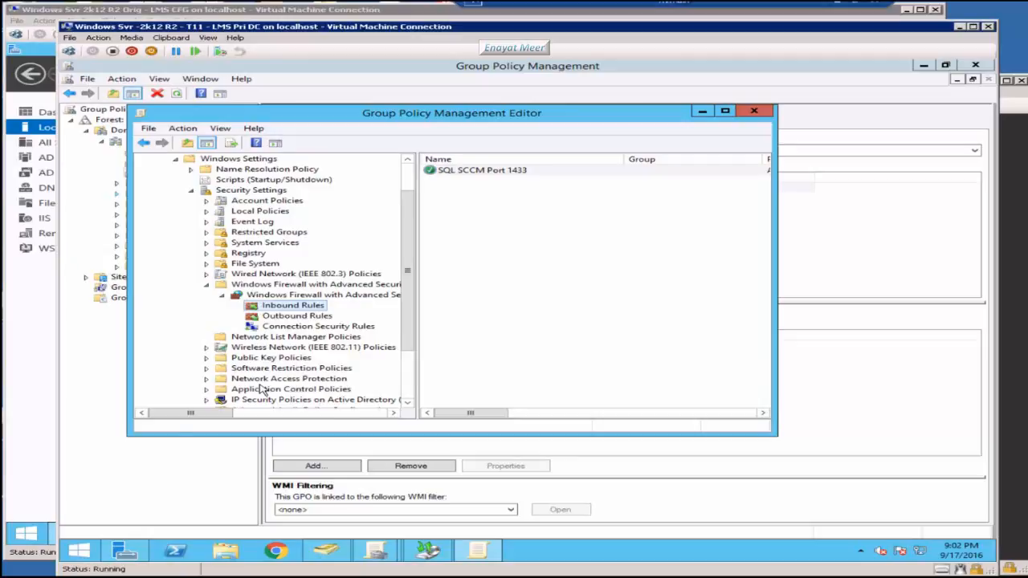
Step: Add an inbound port rule for TCP 4022, allowed on all profiles, named SCCM SQL Port 4022
{"action": "right_click", "coordinate": [293, 306]}
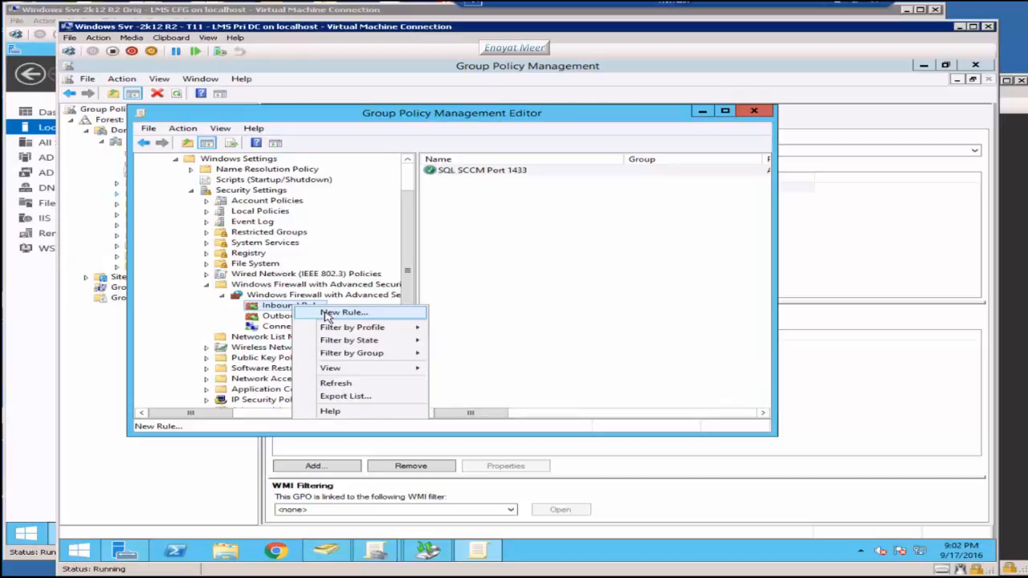
{"action": "left_click", "coordinate": [327, 315]}
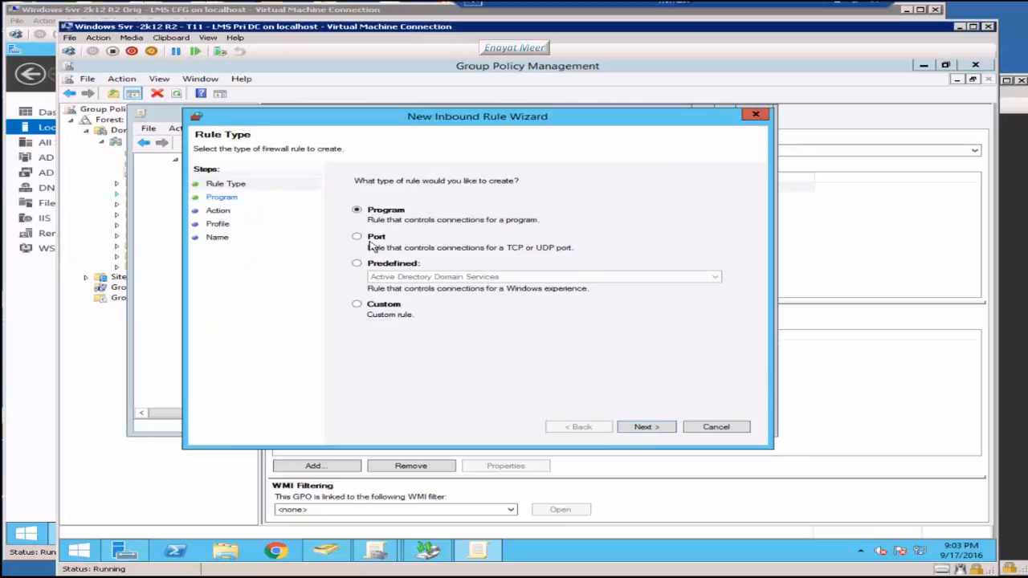
{"action": "left_click", "coordinate": [371, 244]}
{"action": "key", "text": "Return"}
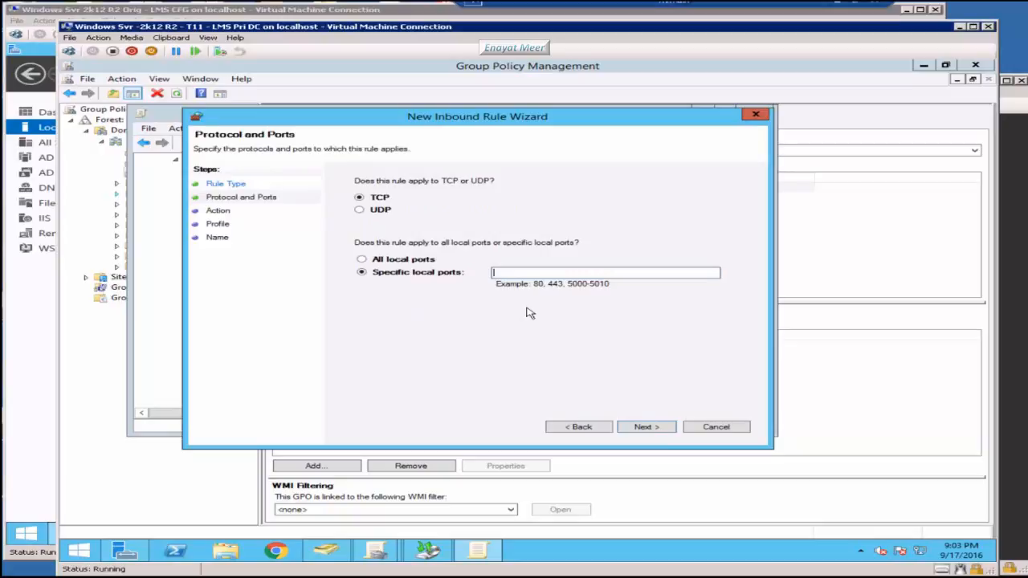
{"action": "type", "text": "4022"}
{"action": "left_click", "coordinate": [643, 426]}
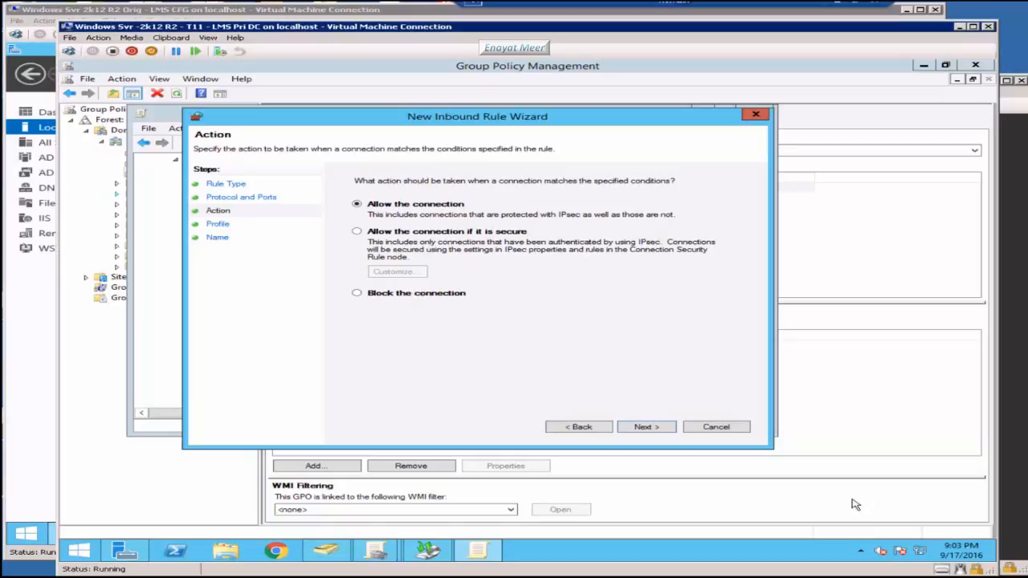
{"action": "left_click", "coordinate": [647, 427]}
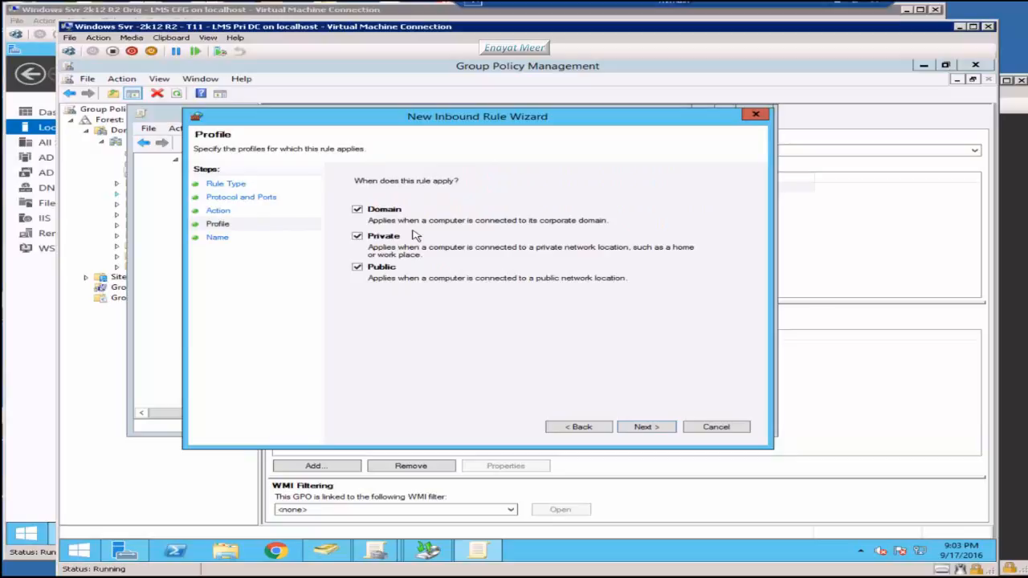
{"action": "key", "text": "Return"}
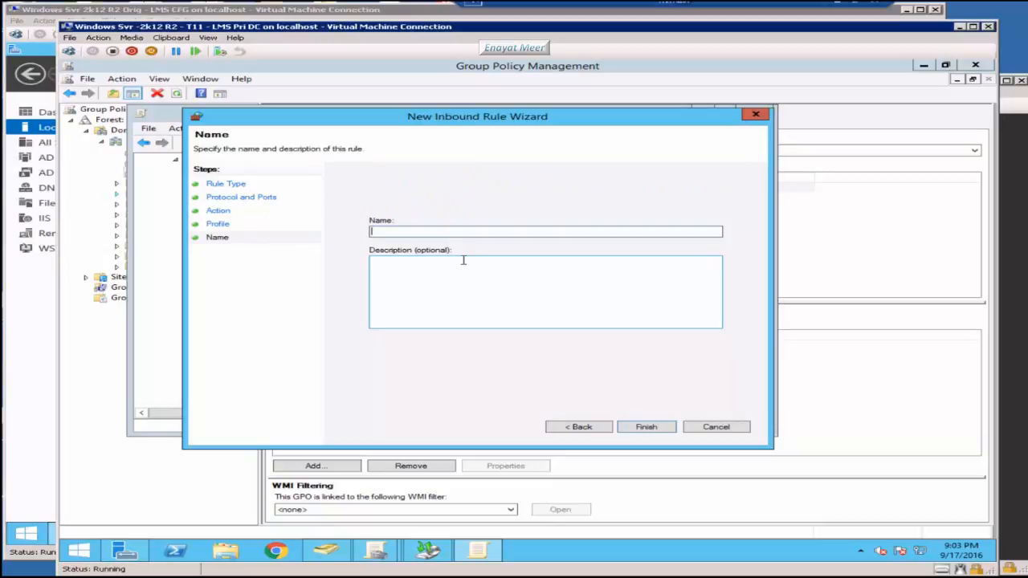
{"action": "type", "text": "SCCM SQL Port 4022"}
{"action": "key", "text": "Return"}
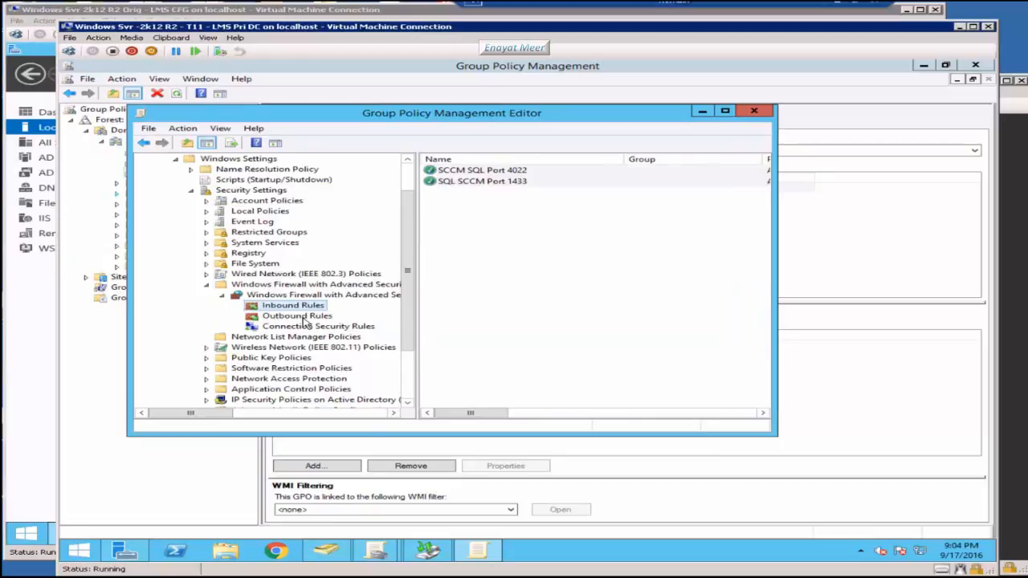
Step: Rename the rule from SCCM SQL Port 4022 to SQL SCCM Port 4022
{"action": "left_click", "coordinate": [464, 182]}
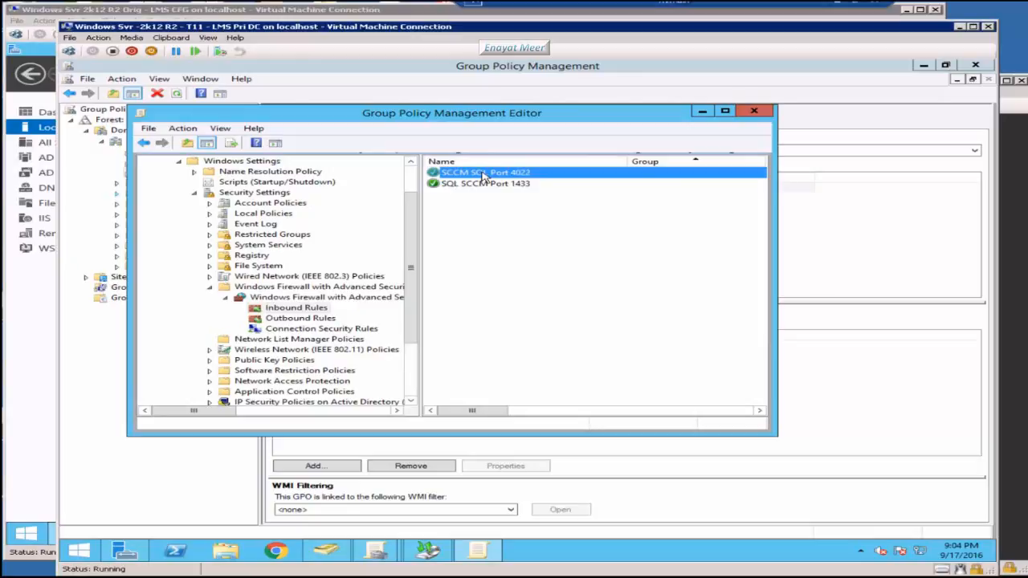
{"action": "double_click", "coordinate": [485, 175]}
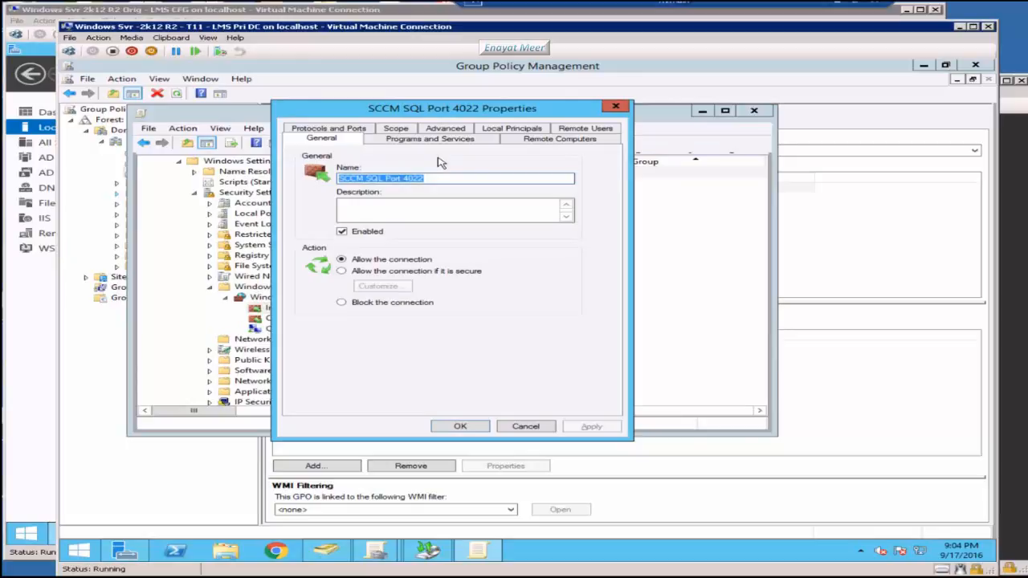
{"action": "left_click_drag", "start_coordinate": [364, 178], "coordinate": [269, 183]}
{"action": "key", "text": "ctrl+c"}
{"action": "key", "text": "BackSpace"}
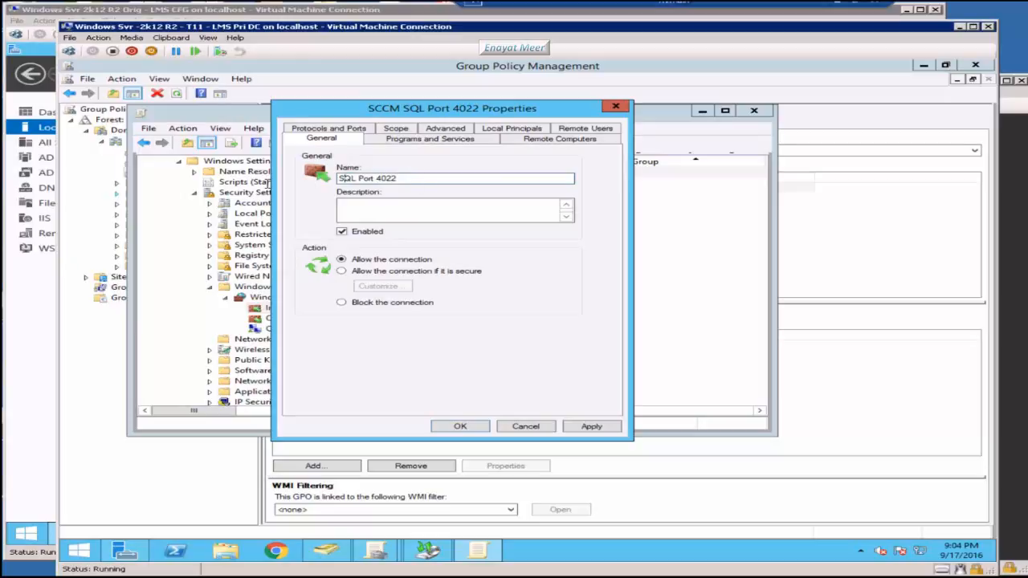
{"action": "key", "text": "Right"}
{"action": "key", "text": "Right"}
{"action": "key", "text": "Right"}
{"action": "key", "text": "ctrl+v"}
Step: Review the rule's Programs and Services and Scope settings
{"action": "left_click", "coordinate": [435, 140]}
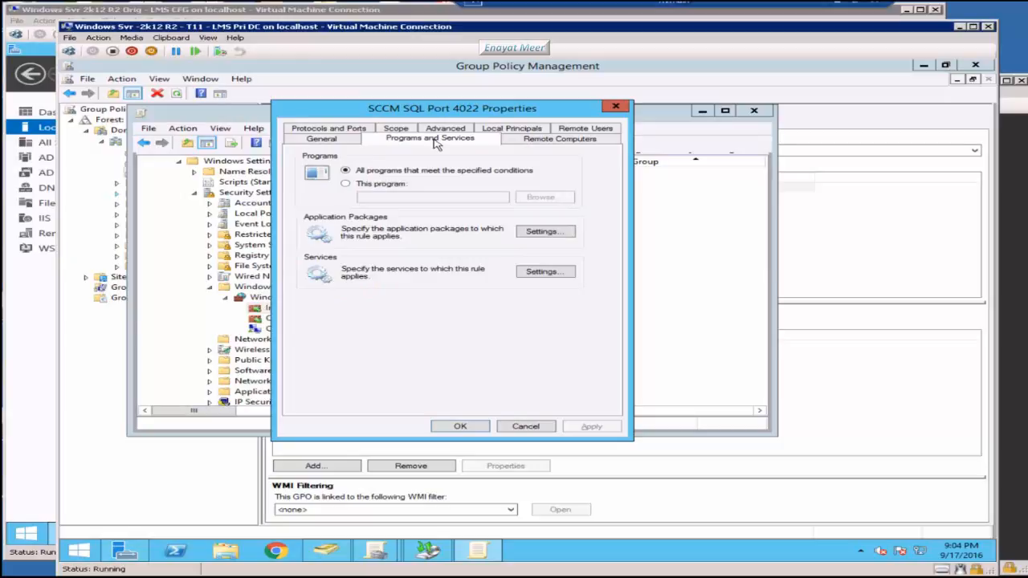
{"action": "left_click", "coordinate": [395, 128]}
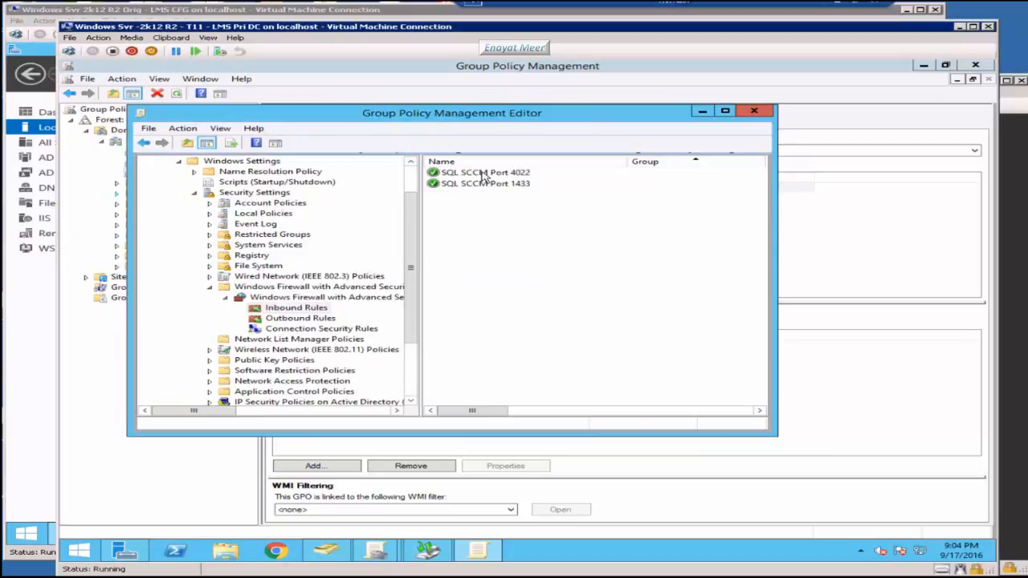
{"action": "scroll", "coordinate": [410, 271], "scroll_direction": "up", "scroll_amount": 1}
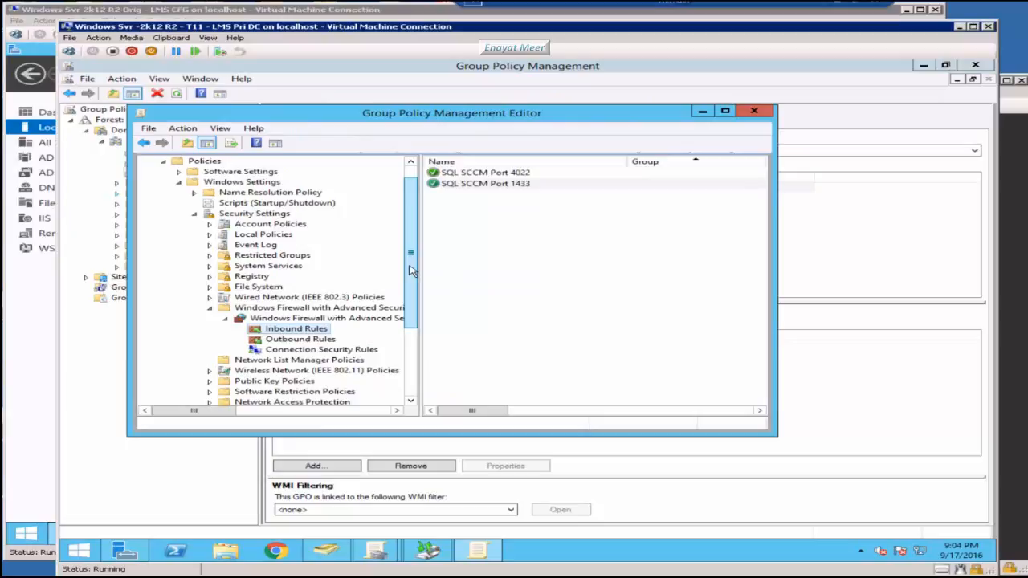
Step: Show the list of open Virtual Machine Connection windows from the taskbar
{"action": "scroll", "coordinate": [410, 271], "scroll_direction": "down", "scroll_amount": 3}
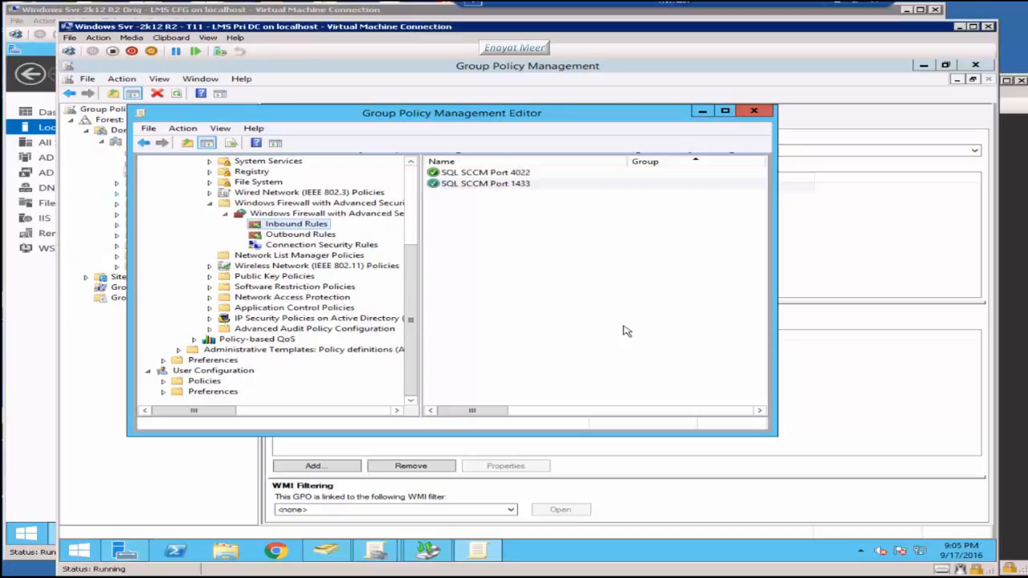
{"action": "left_click", "coordinate": [428, 550]}
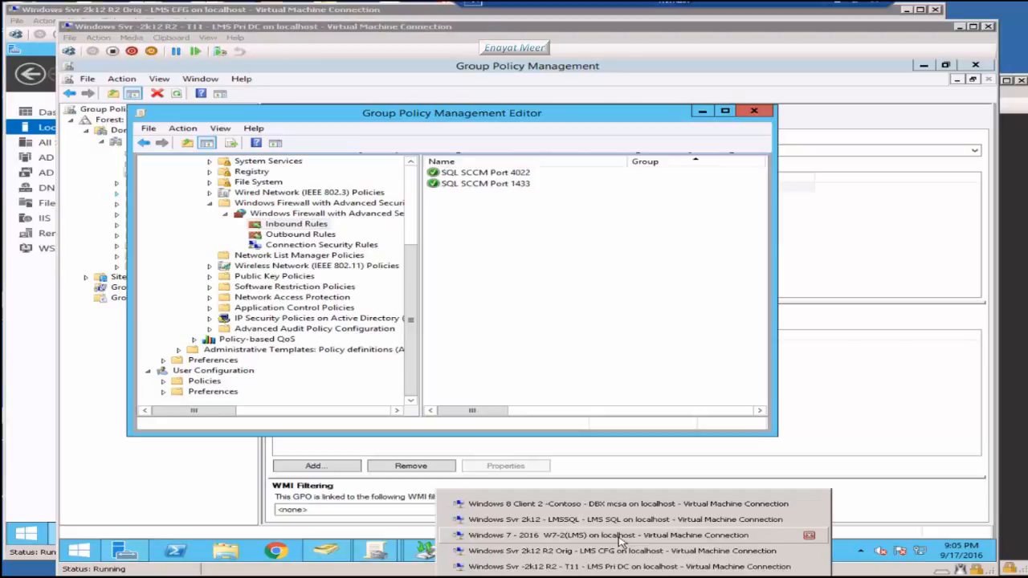
Step: On LMSSQL, browse SQL Server Services and the 32-bit native client's Client Protocols
{"action": "left_click", "coordinate": [619, 520]}
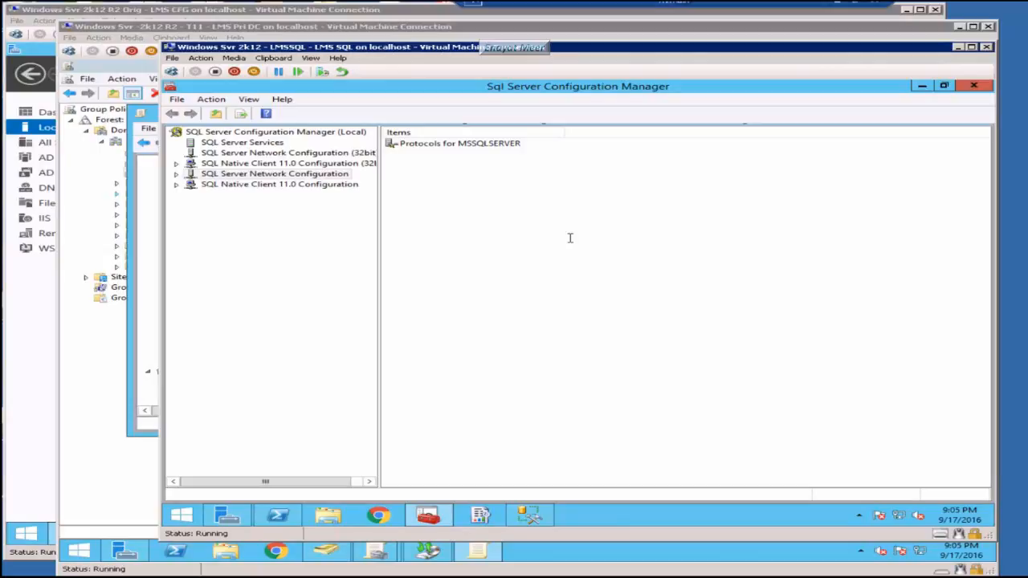
{"action": "left_click", "coordinate": [243, 142]}
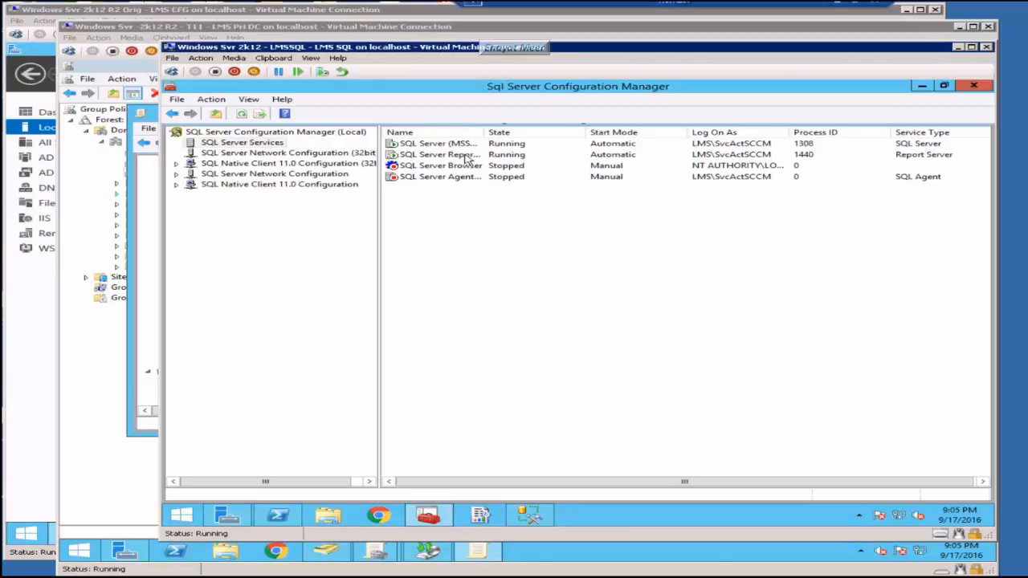
{"action": "left_click_drag", "start_coordinate": [484, 132], "coordinate": [545, 132]}
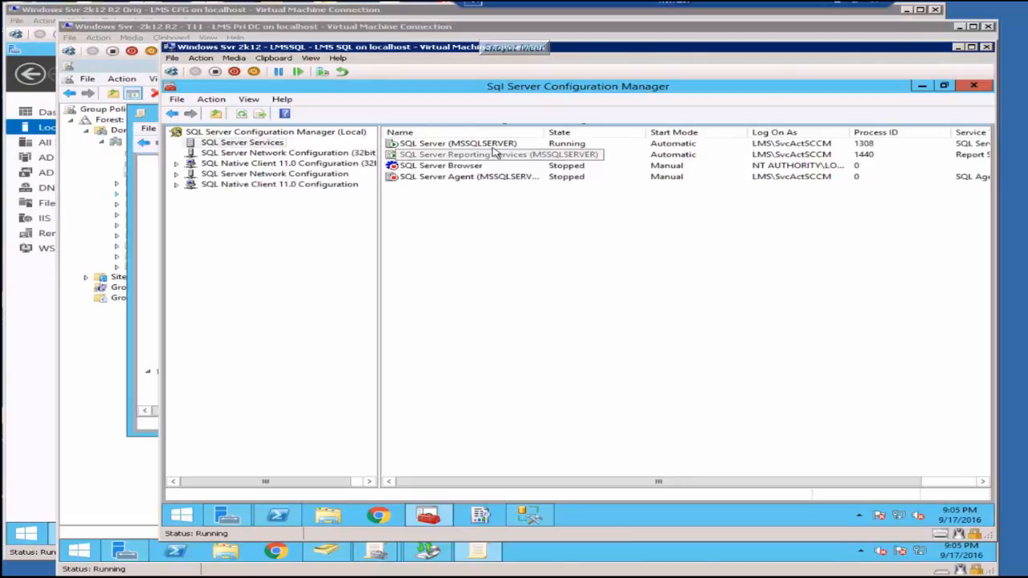
{"action": "left_click", "coordinate": [249, 153]}
{"action": "left_click", "coordinate": [176, 163]}
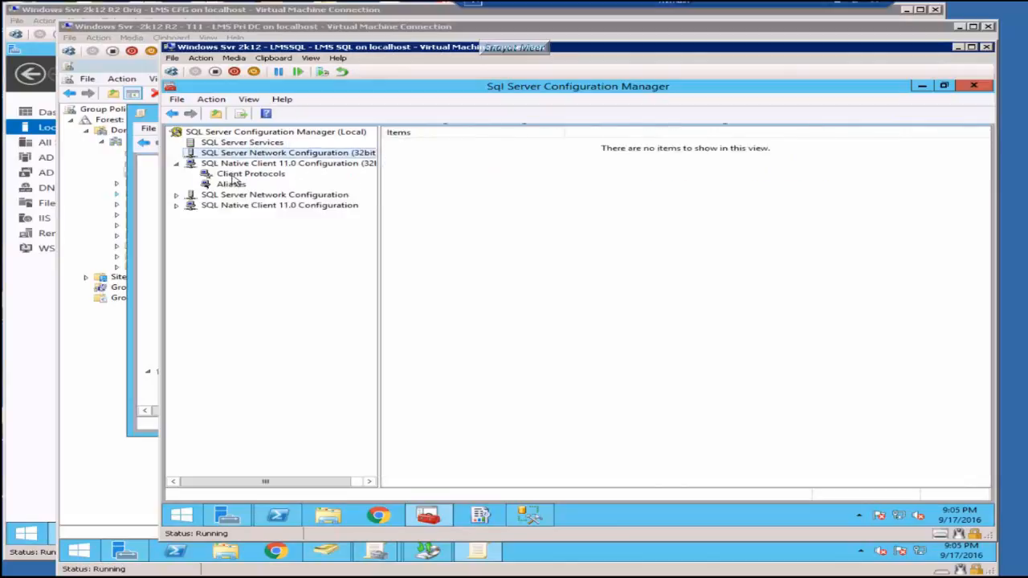
{"action": "left_click", "coordinate": [241, 175]}
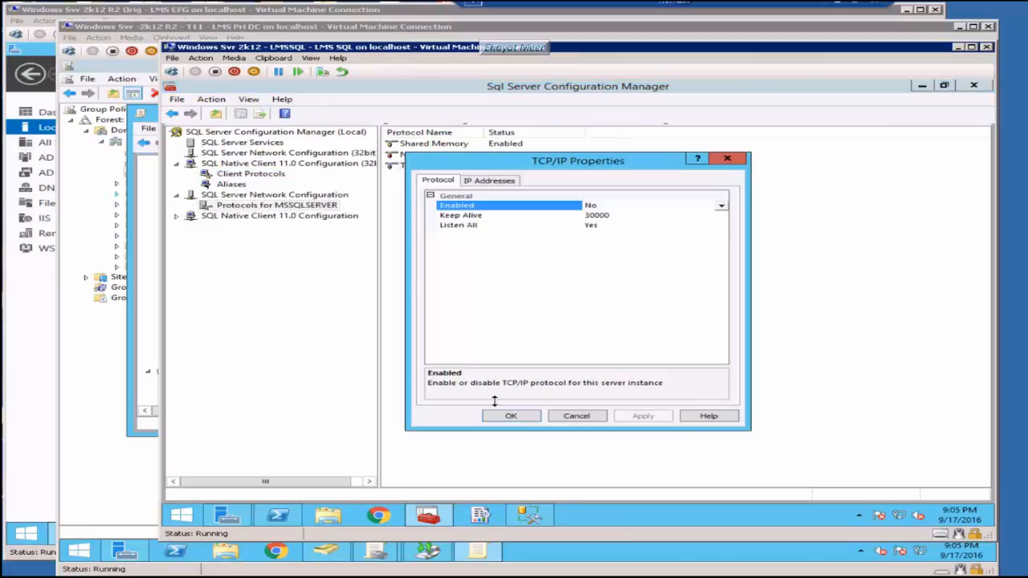
Step: Set TCP/IP to Enabled for MSSQLSERVER and acknowledge the restart warning
{"action": "double_click", "coordinate": [594, 206]}
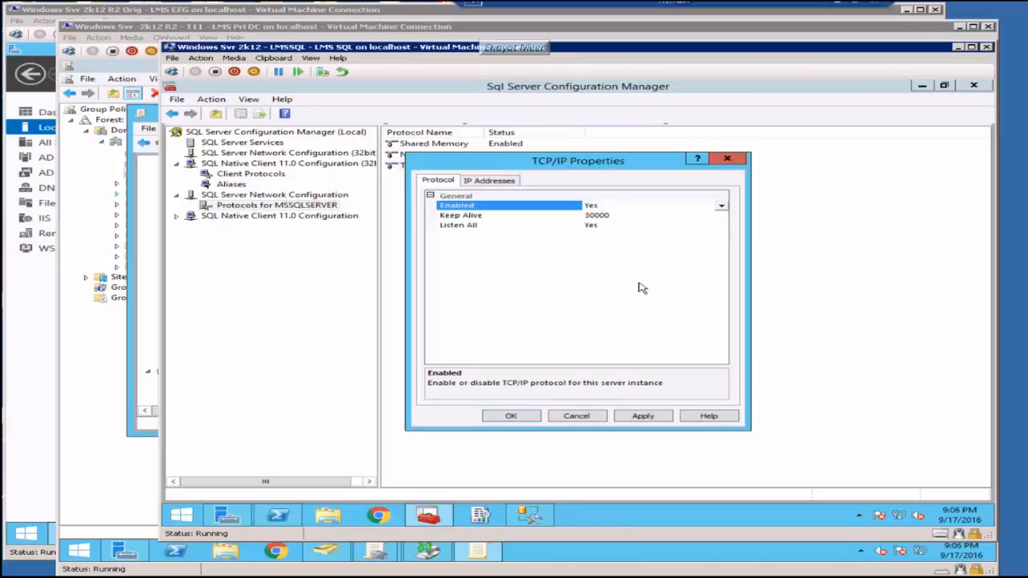
{"action": "left_click", "coordinate": [642, 415]}
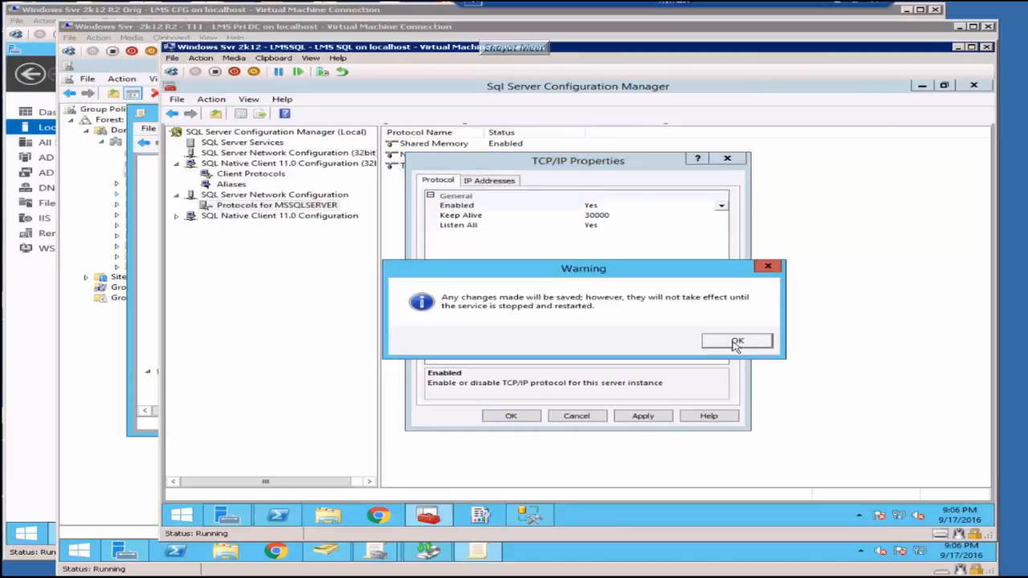
{"action": "left_click", "coordinate": [736, 344]}
{"action": "left_click", "coordinate": [512, 416]}
Step: Check the SQL Native Client 11.0 client protocols, then switch to SQL Server Management Studio
{"action": "left_click", "coordinate": [279, 216]}
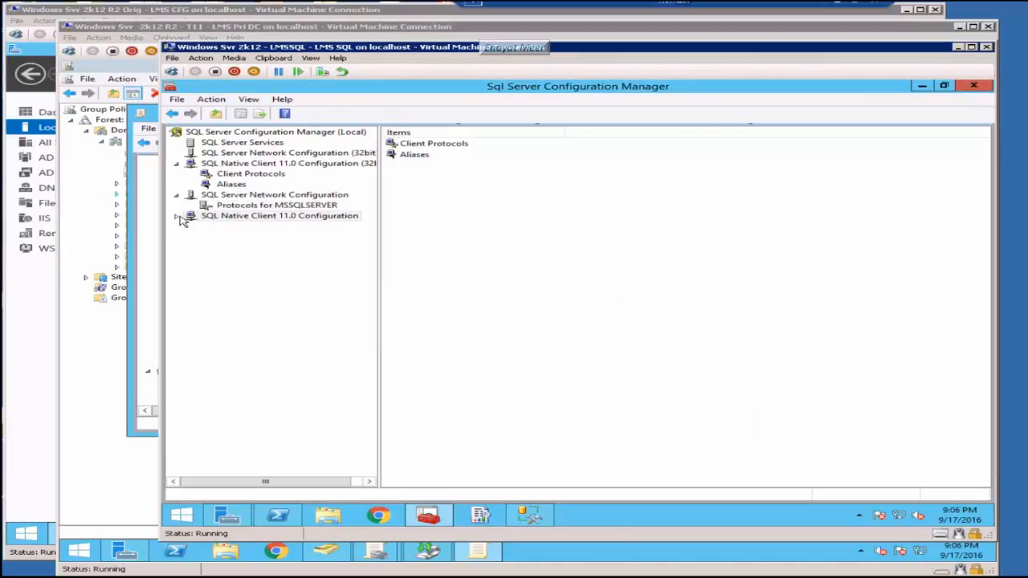
{"action": "left_click", "coordinate": [177, 216]}
{"action": "left_click", "coordinate": [249, 225]}
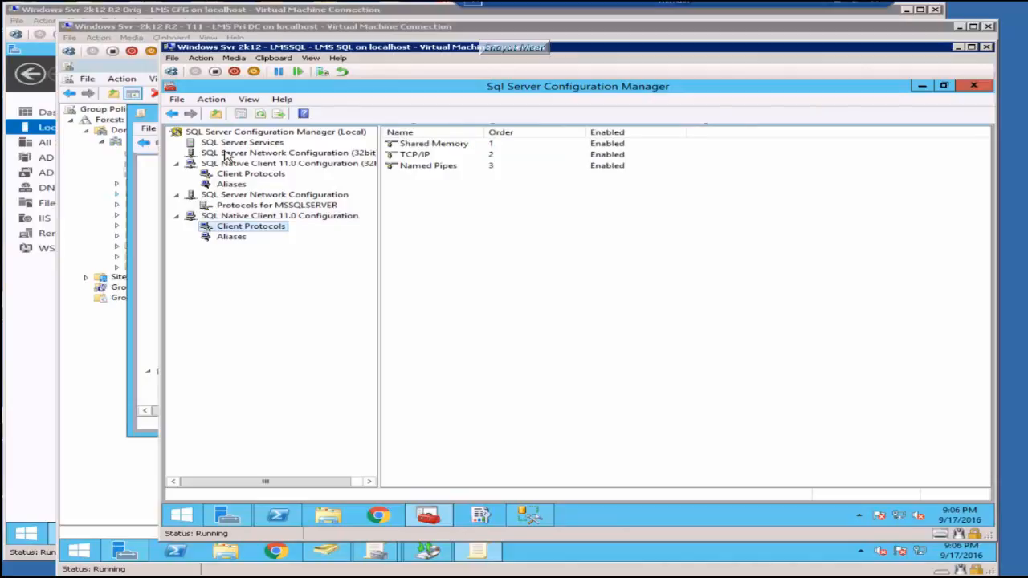
{"action": "left_click", "coordinate": [529, 515]}
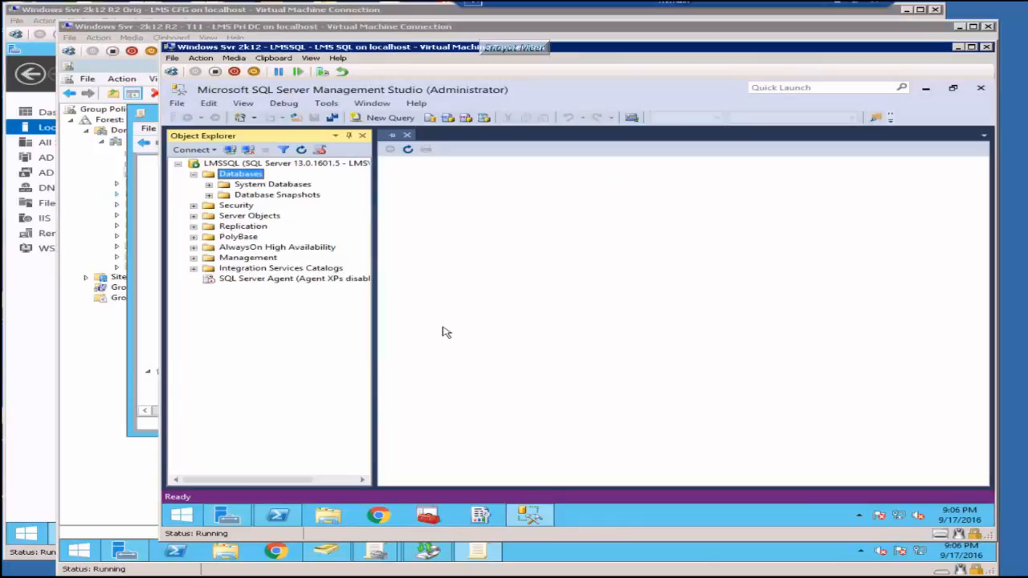
Step: Look over the LMSSQL server in Management Studio, then return to Server Manager's dashboard
{"action": "right_click", "coordinate": [238, 163]}
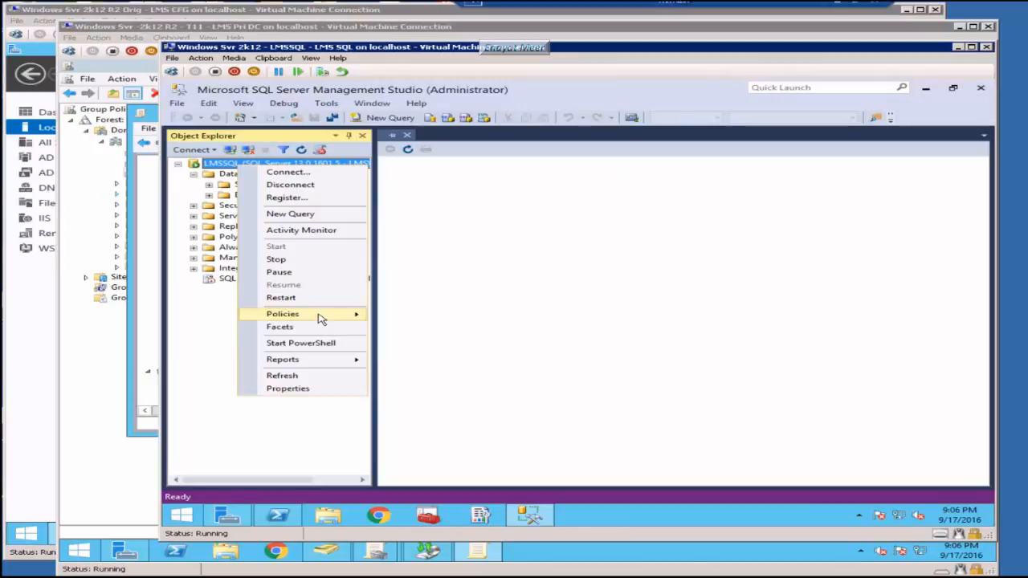
{"action": "left_click", "coordinate": [299, 389]}
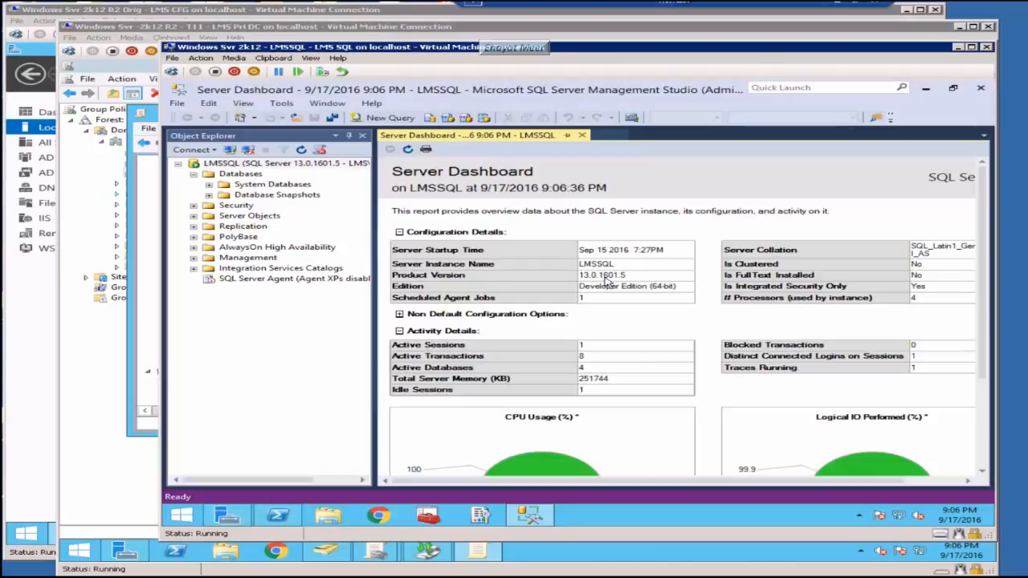
{"action": "left_click", "coordinate": [956, 481]}
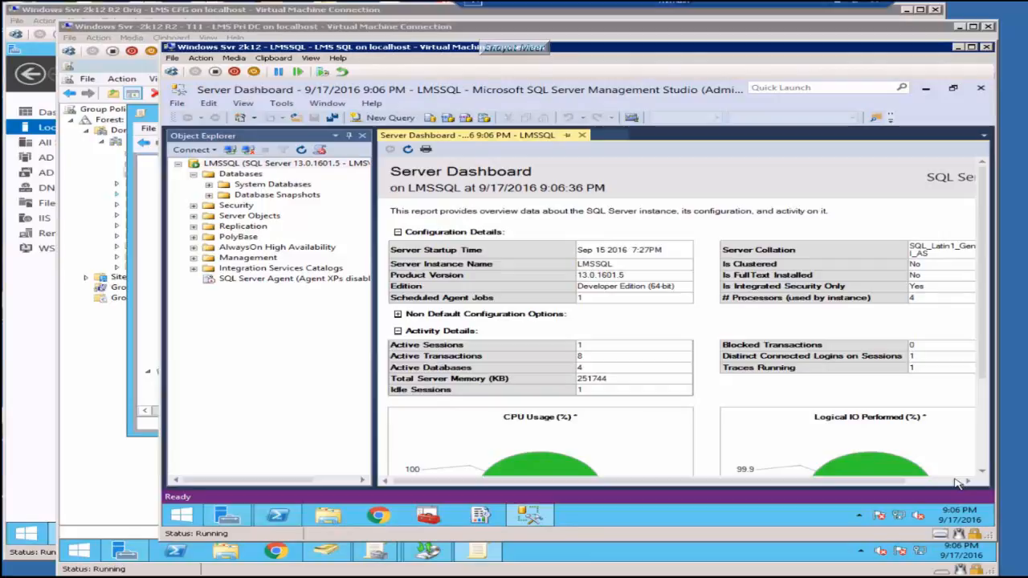
{"action": "left_click", "coordinate": [385, 481]}
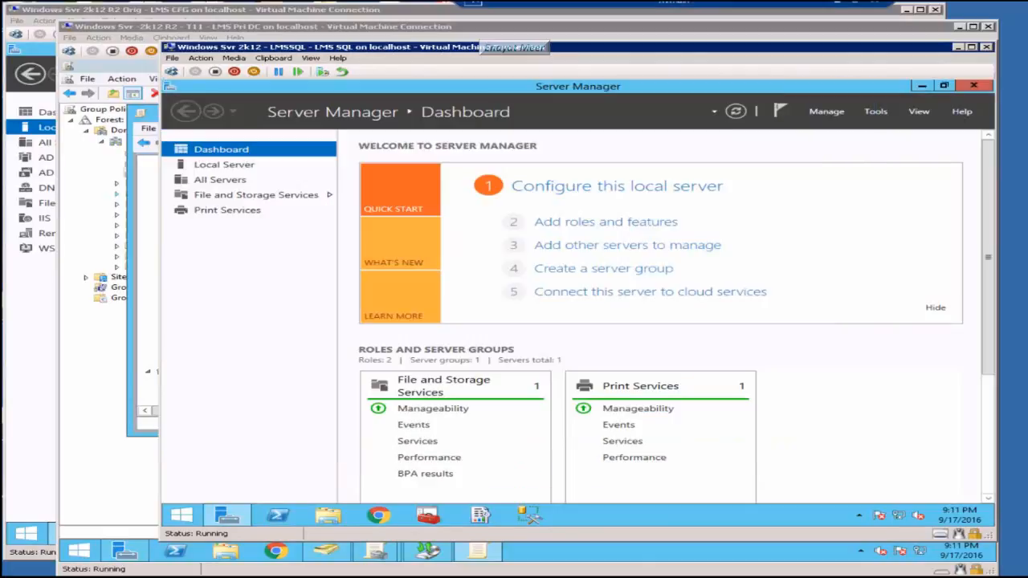
Step: Switch to the LMS Pri DC virtual machine and bring Active Directory Users and Computers forward
{"action": "left_click", "coordinate": [634, 576]}
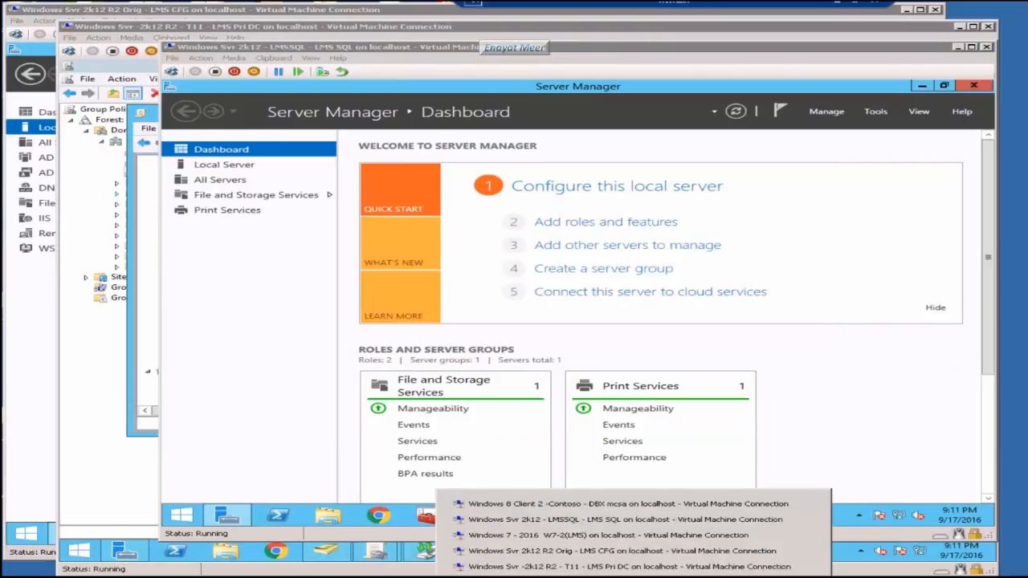
{"action": "left_click", "coordinate": [562, 567]}
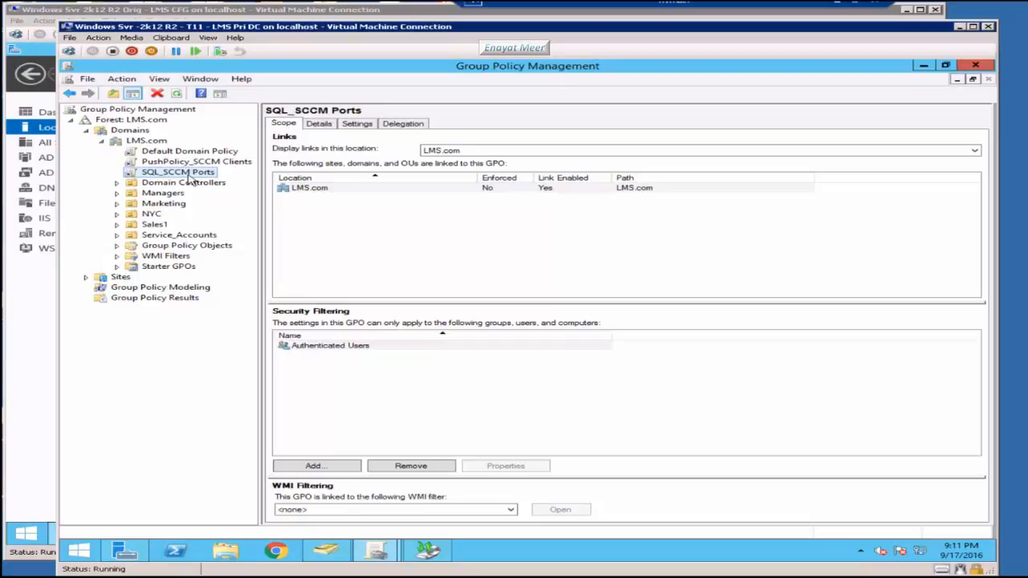
{"action": "left_click", "coordinate": [336, 551]}
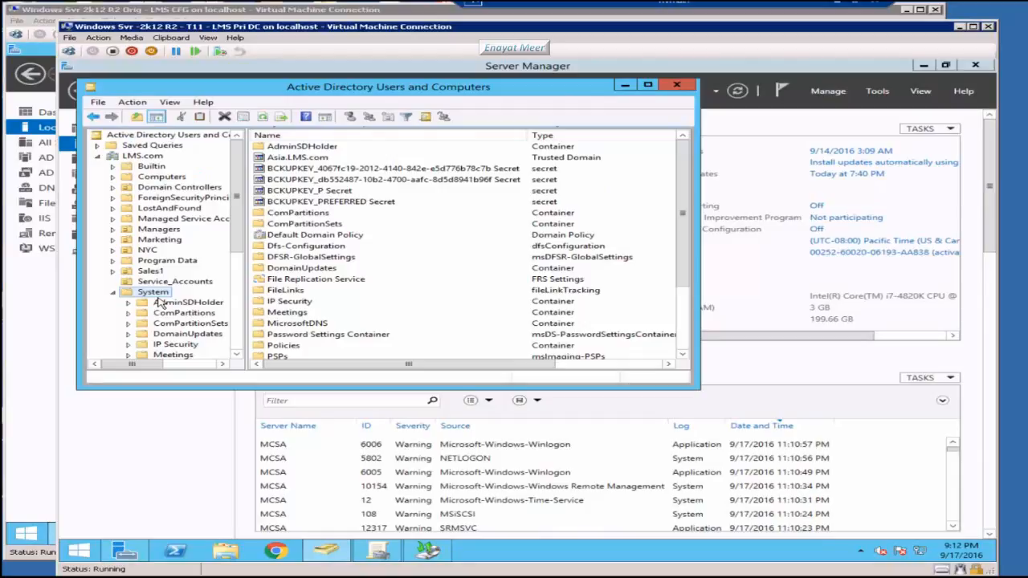
Step: Collapse System and add an organizational unit named SCCM to LMS.com
{"action": "double_click", "coordinate": [170, 293]}
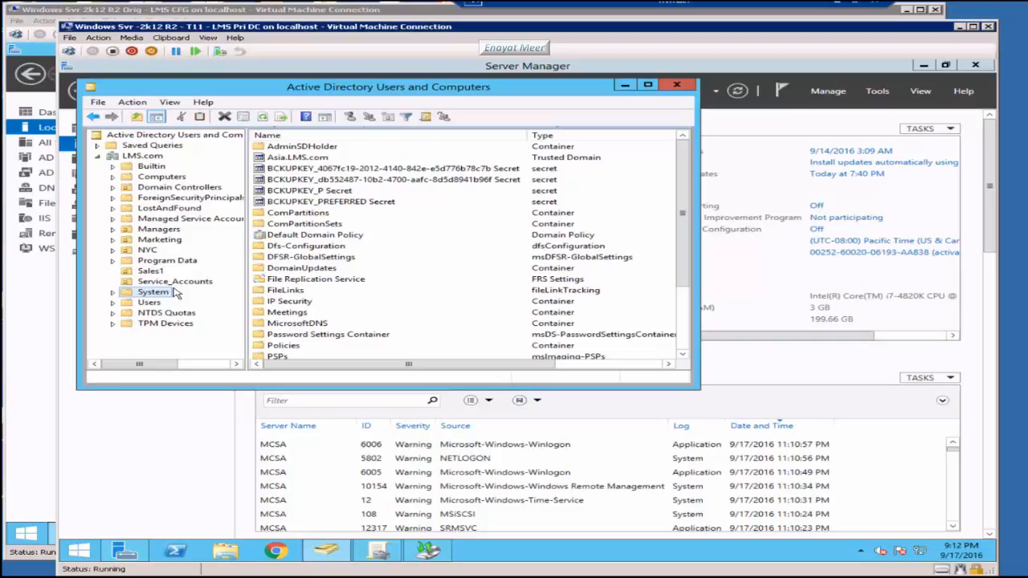
{"action": "key", "text": "Up"}
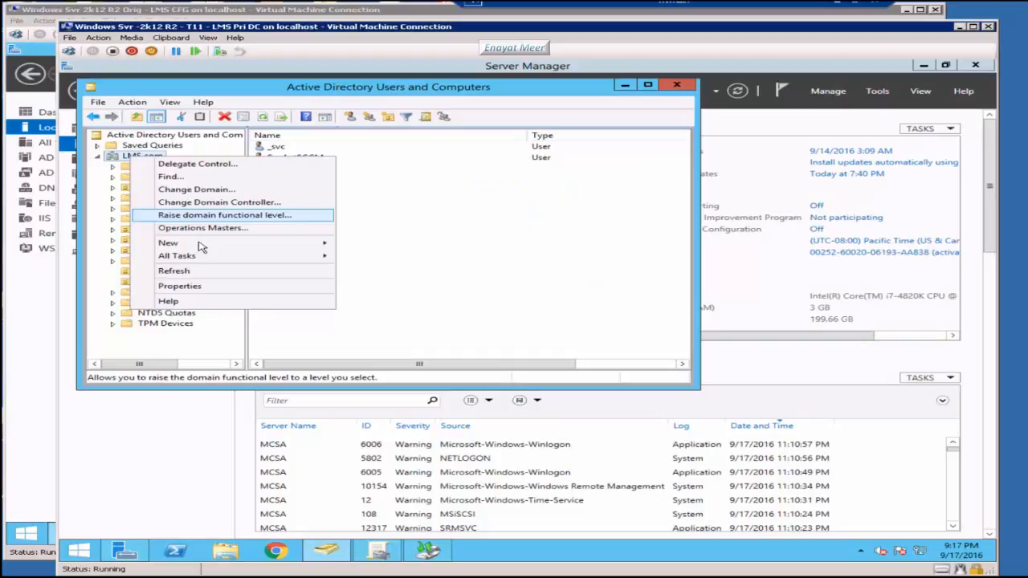
{"action": "left_click", "coordinate": [417, 336]}
{"action": "type", "text": "S"}
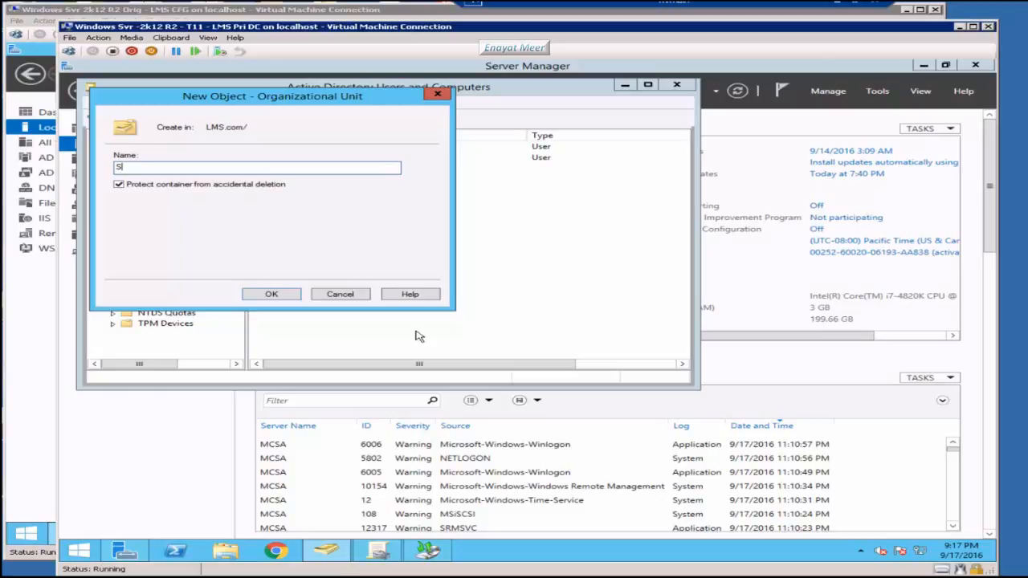
{"action": "type", "text": "CCM"}
{"action": "key", "text": "Return"}
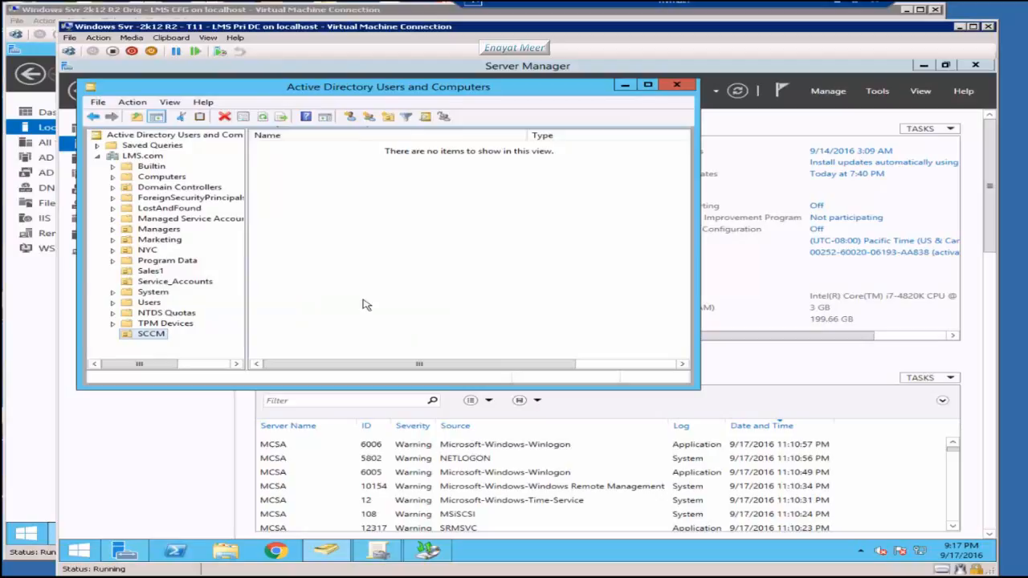
Step: Create a new user in the SCCM OU with first name and logon name SCCM_NA
{"action": "right_click", "coordinate": [155, 333]}
{"action": "mouse_move", "coordinate": [241, 381]}
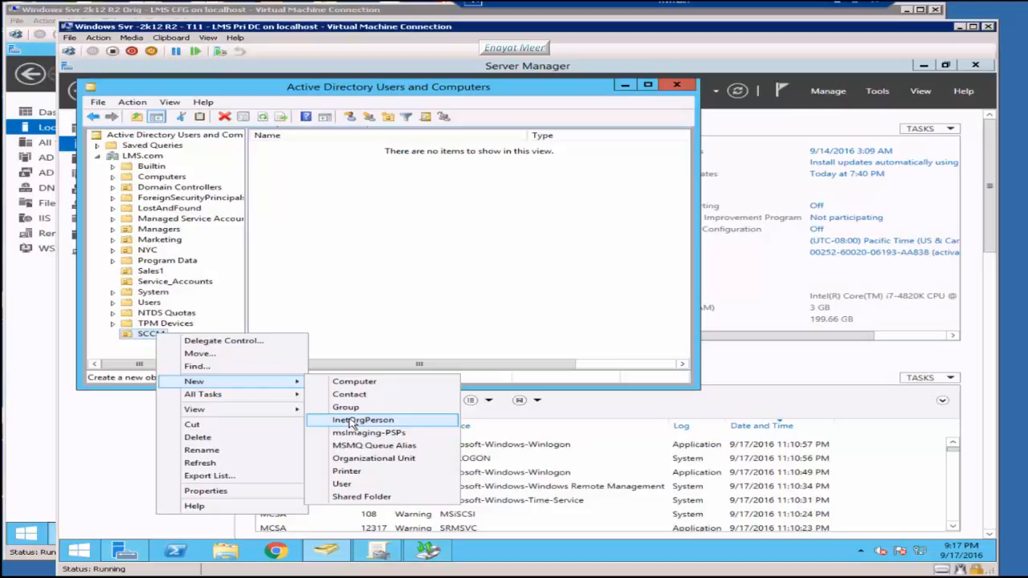
{"action": "left_click", "coordinate": [341, 484]}
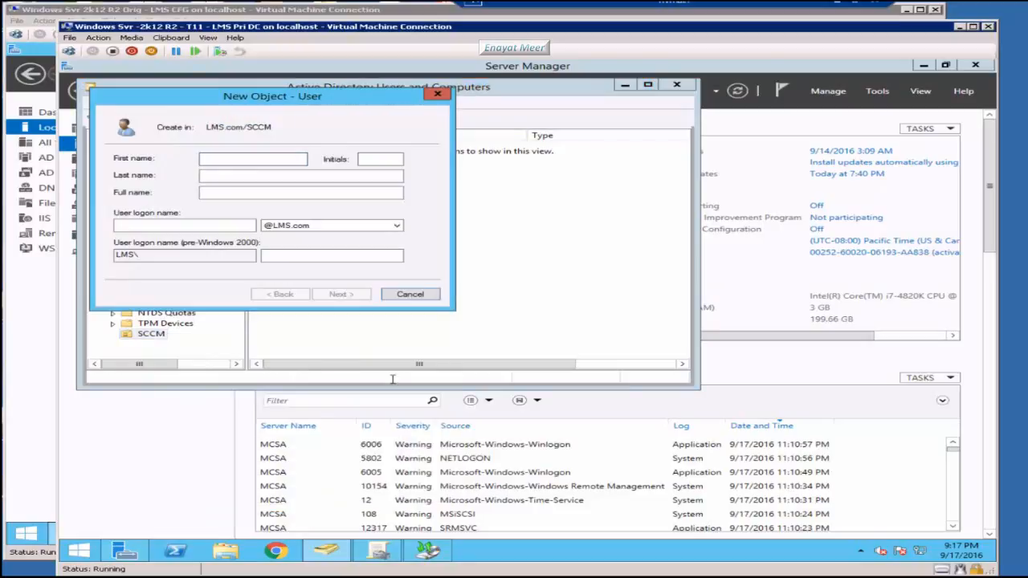
{"action": "type", "text": "SCCM-Network"}
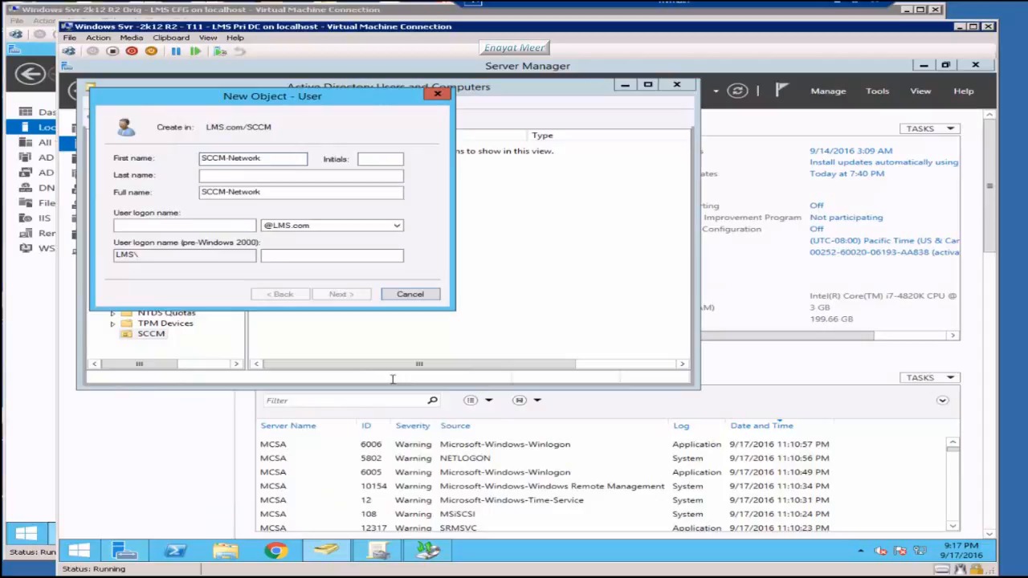
{"action": "type", "text": "Access"}
{"action": "key", "text": "ctrl+a"}
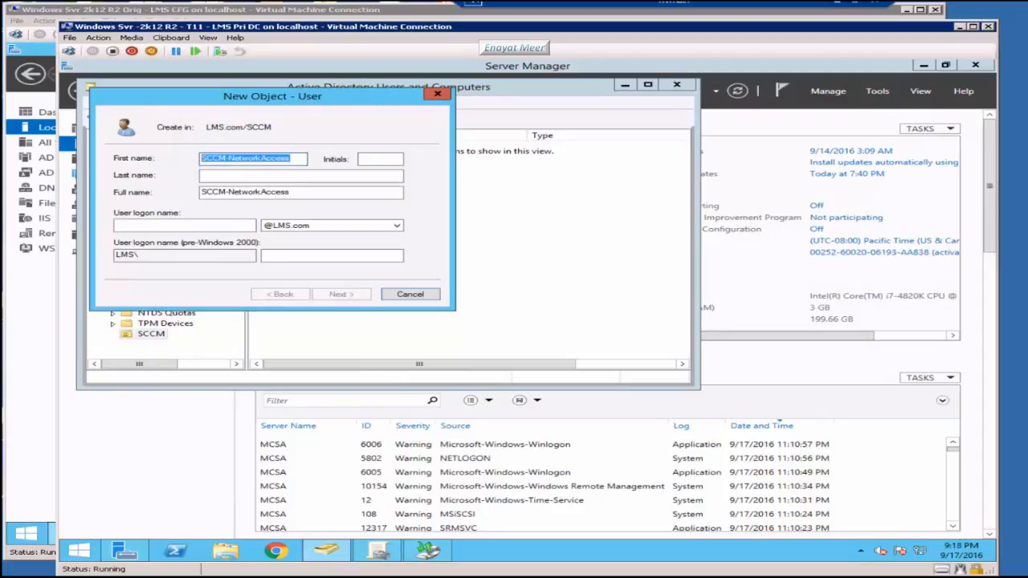
{"action": "left_click", "coordinate": [302, 160]}
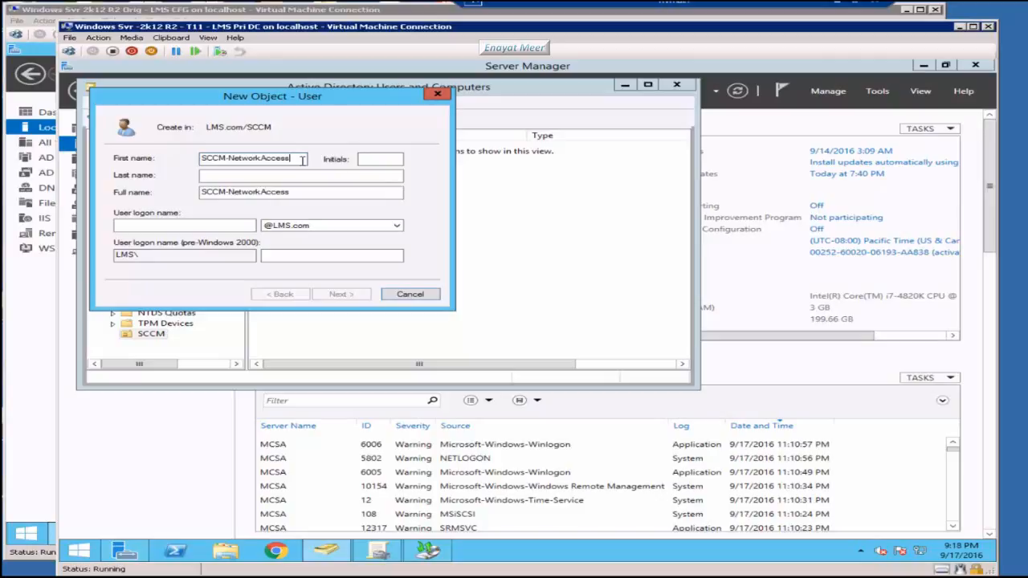
{"action": "key", "text": "BackSpace"}
{"action": "key", "text": "BackSpace"}
{"action": "key", "text": "BackSpace"}
{"action": "key", "text": "BackSpace"}
{"action": "key", "text": "BackSpace"}
{"action": "key", "text": "BackSpace"}
{"action": "key", "text": "BackSpace"}
{"action": "key", "text": "BackSpace"}
{"action": "key", "text": "BackSpace"}
{"action": "key", "text": "BackSpace"}
{"action": "key", "text": "BackSpace"}
{"action": "key", "text": "BackSpace"}
{"action": "key", "text": "BackSpace"}
{"action": "key", "text": "BackSpace"}
{"action": "type", "text": "_NA"}
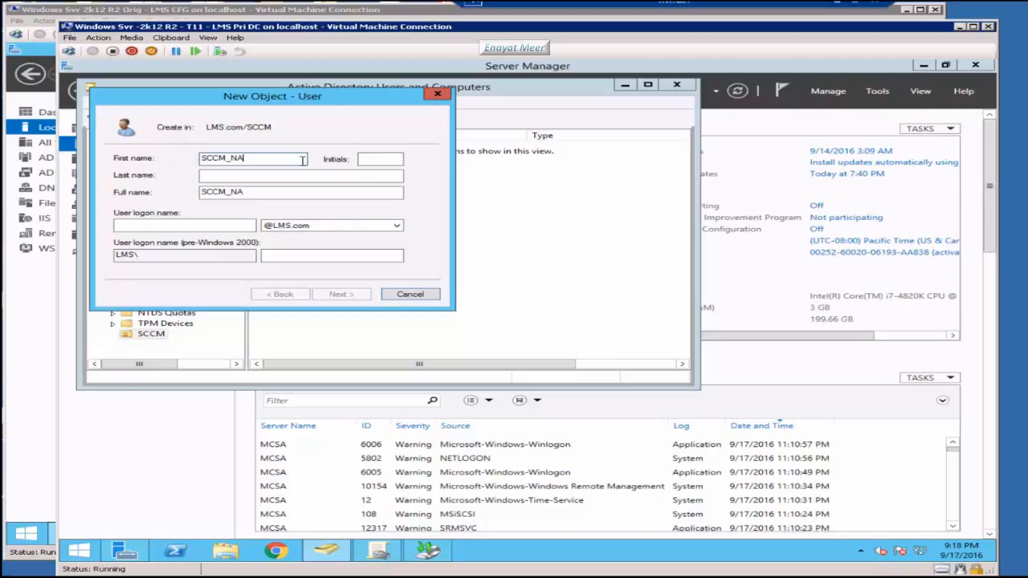
{"action": "left_click", "coordinate": [171, 227]}
{"action": "type", "text": "SCCM"}
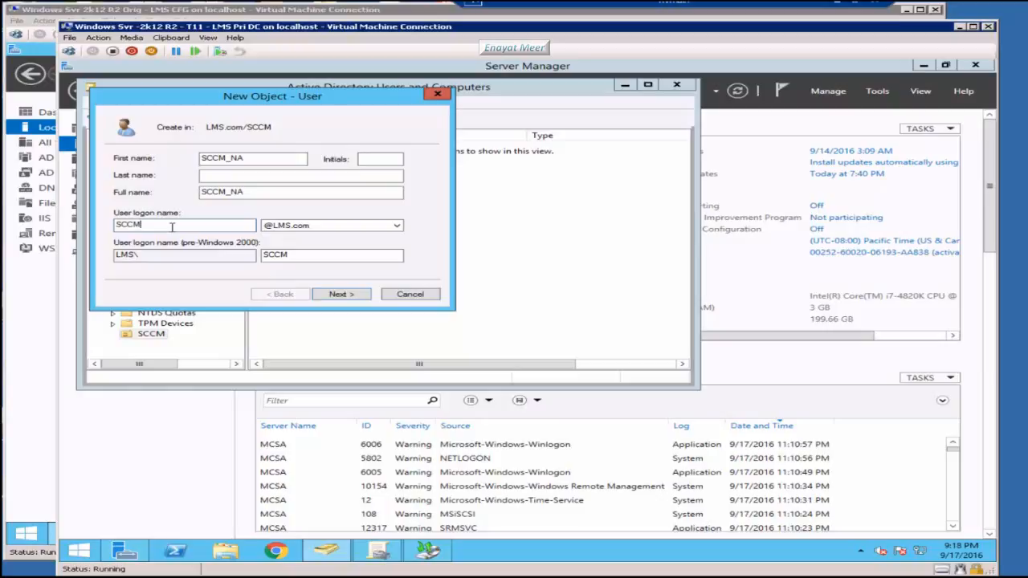
{"action": "type", "text": "_NA"}
Step: Set the account password with 'User cannot change password' and 'Password never expires' checked
{"action": "left_click", "coordinate": [338, 294]}
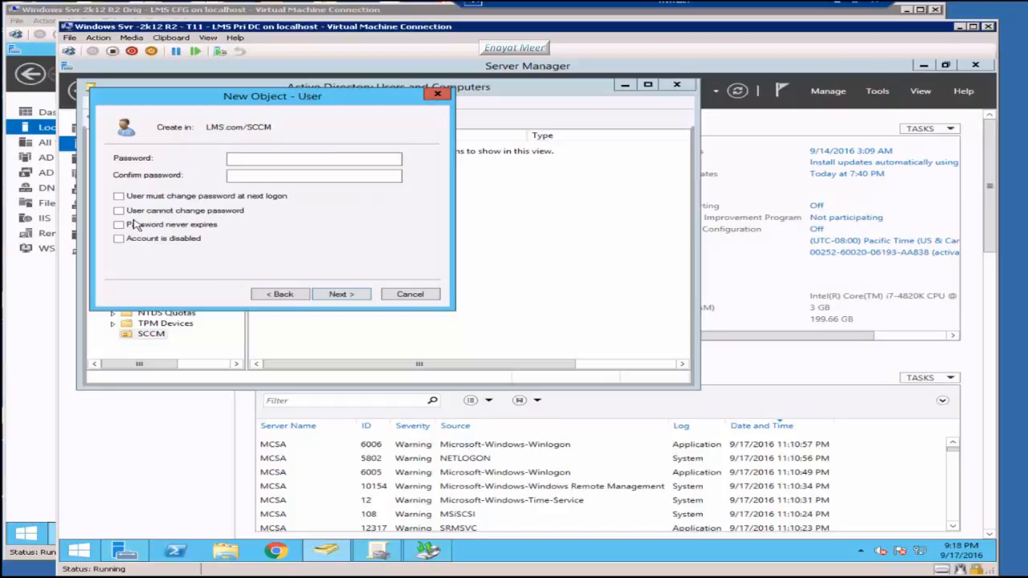
{"action": "left_click", "coordinate": [119, 211]}
{"action": "left_click", "coordinate": [119, 225]}
{"action": "left_click", "coordinate": [304, 160]}
{"action": "type", "text": "••"}
{"action": "type", "text": "•••••••"}
{"action": "key", "text": "Tab"}
{"action": "type", "text": "•••"}
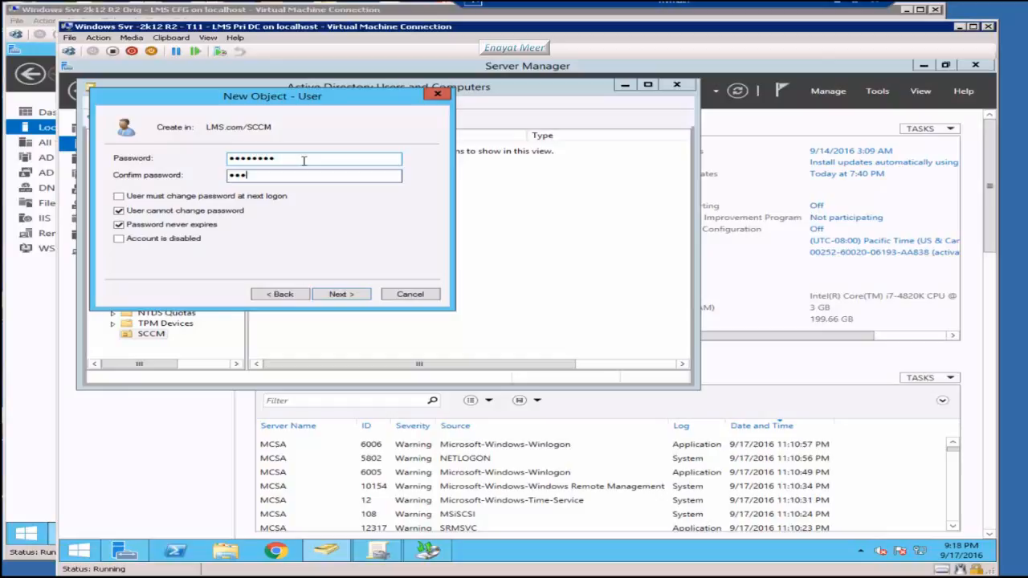
{"action": "left_click", "coordinate": [352, 297]}
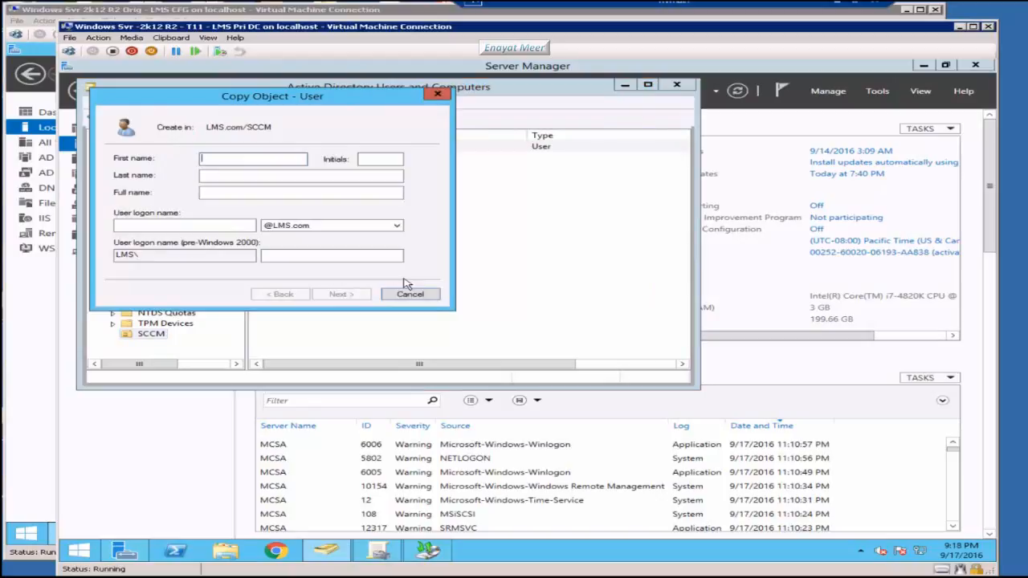
Step: Name the copied user SCCM_CP with logon name SCCM_CP
{"action": "type", "text": "SCCM_CP"}
{"action": "left_click", "coordinate": [209, 225]}
{"action": "type", "text": "S"}
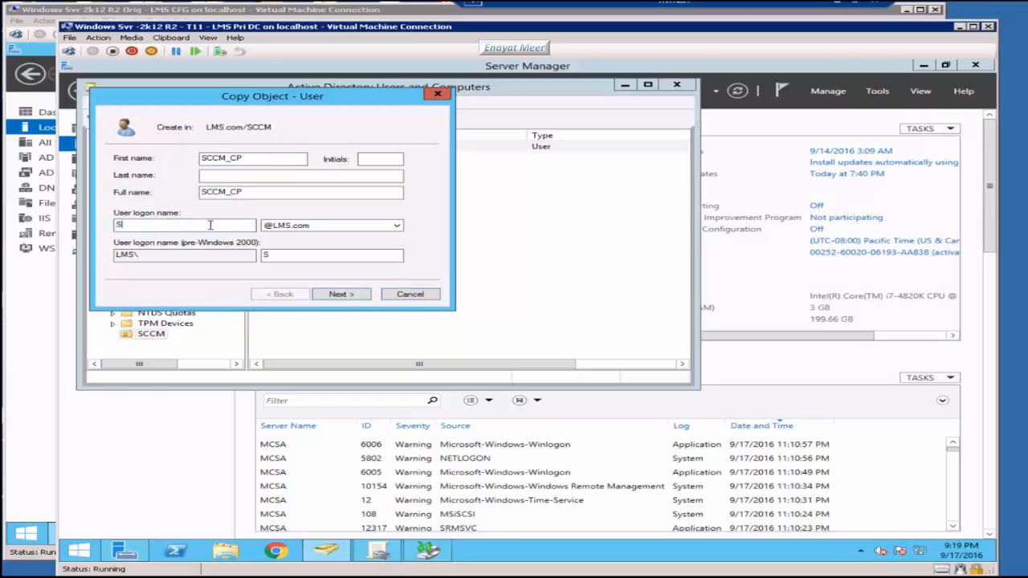
{"action": "type", "text": "CCM_CP"}
Step: Enter the SCCM_CP account password and begin confirming it
{"action": "left_click", "coordinate": [341, 294]}
{"action": "type", "text": "••••"}
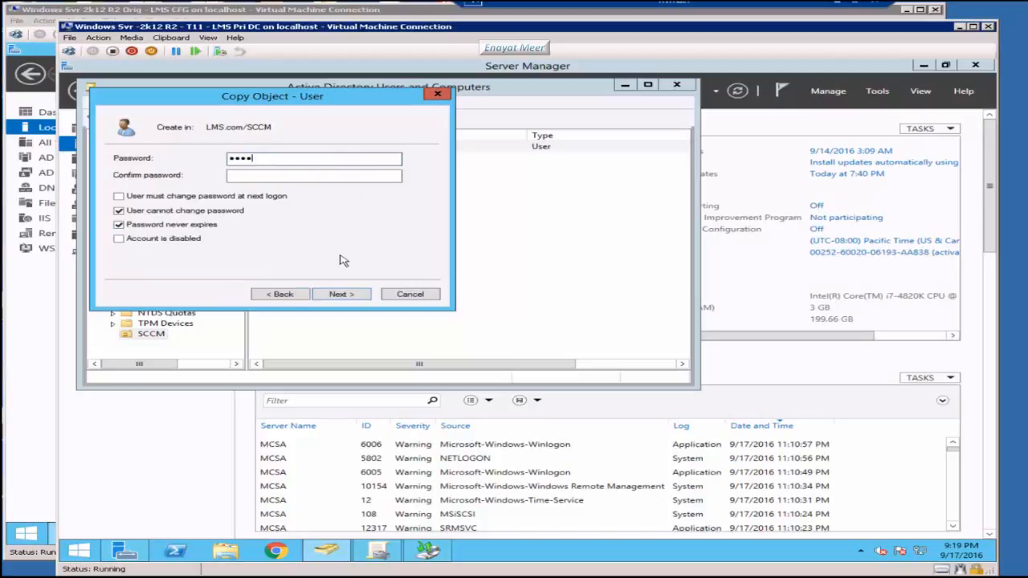
{"action": "type", "text": "word1"}
{"action": "key", "text": "Tab"}
{"action": "type", "text": "Passw"}
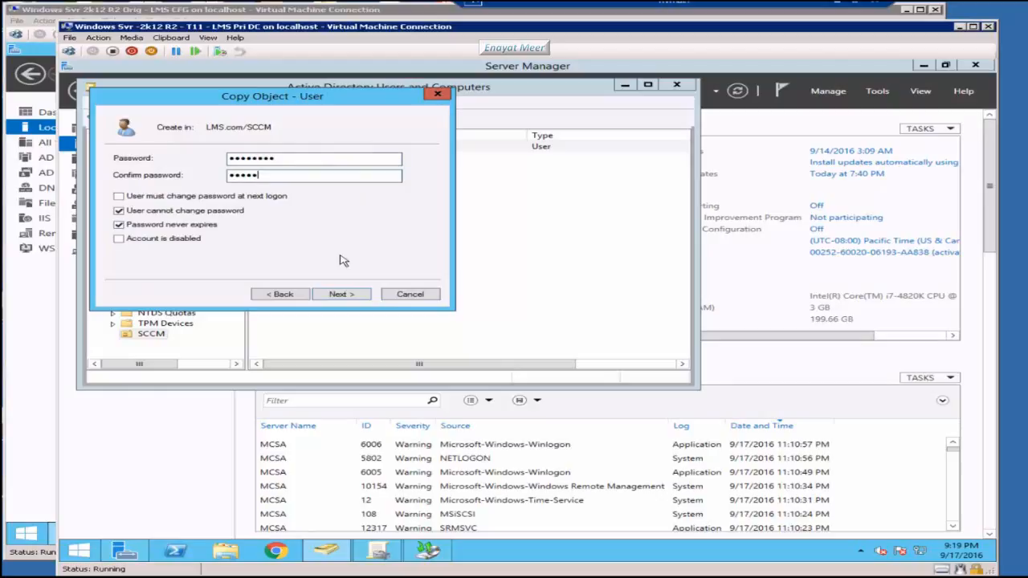
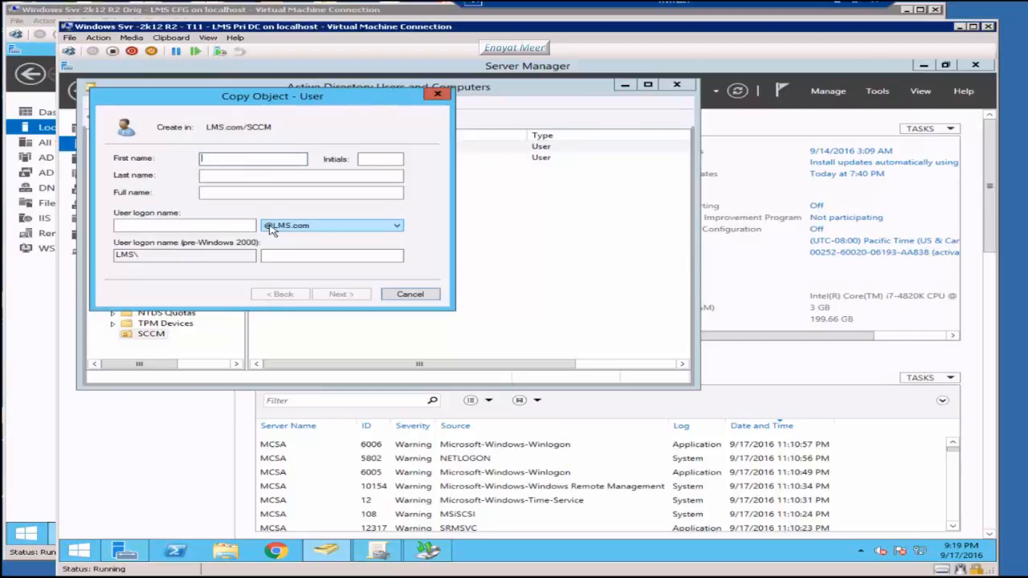
Step: Name the copied user SCCM_SQLRPTR and enter its logon name
{"action": "type", "text": "SCCM_SQLRPT"}
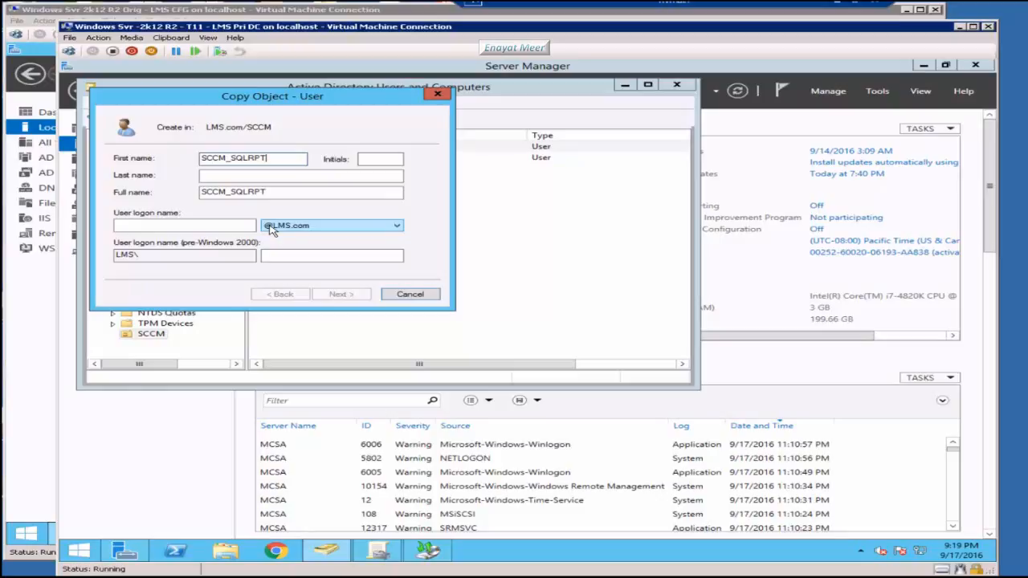
{"action": "type", "text": "R"}
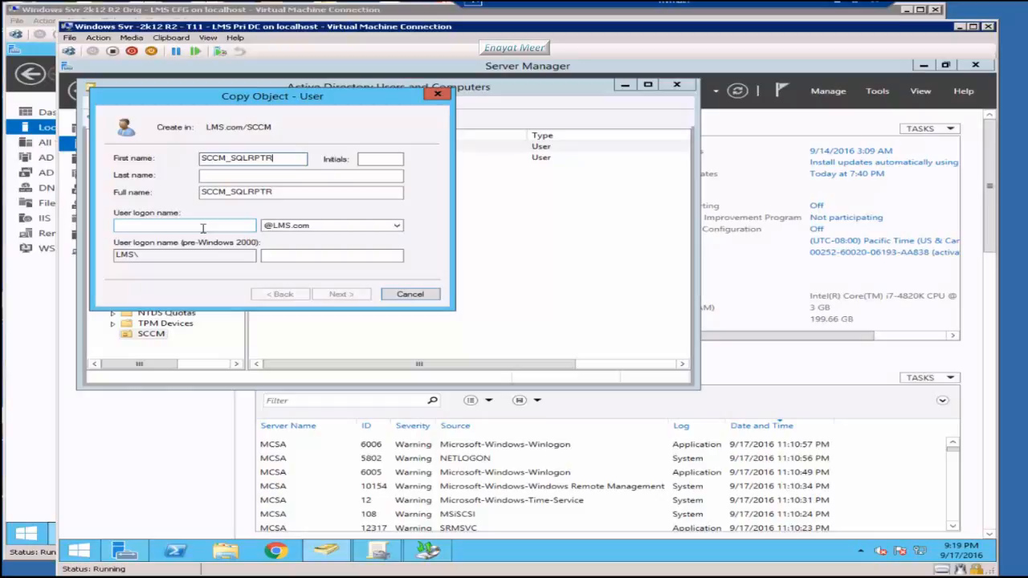
{"action": "left_click", "coordinate": [203, 229]}
{"action": "type", "text": "SCCM"}
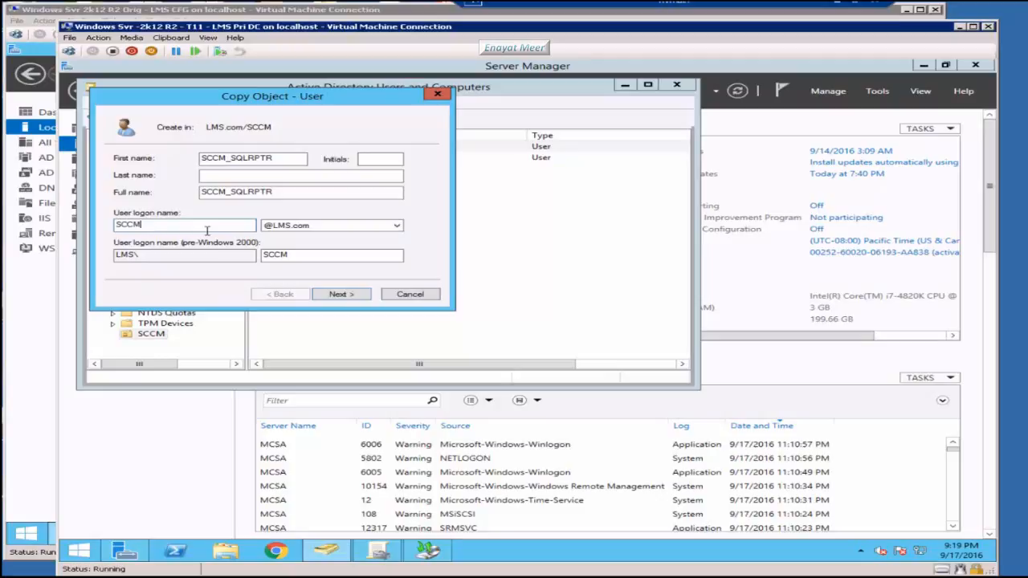
{"action": "type", "text": "_SQLRPT"}
Step: Set the SCCM_SQLRPTR password to never expire and finish creating the user
{"action": "left_click", "coordinate": [342, 294]}
{"action": "type", "text": "•"}
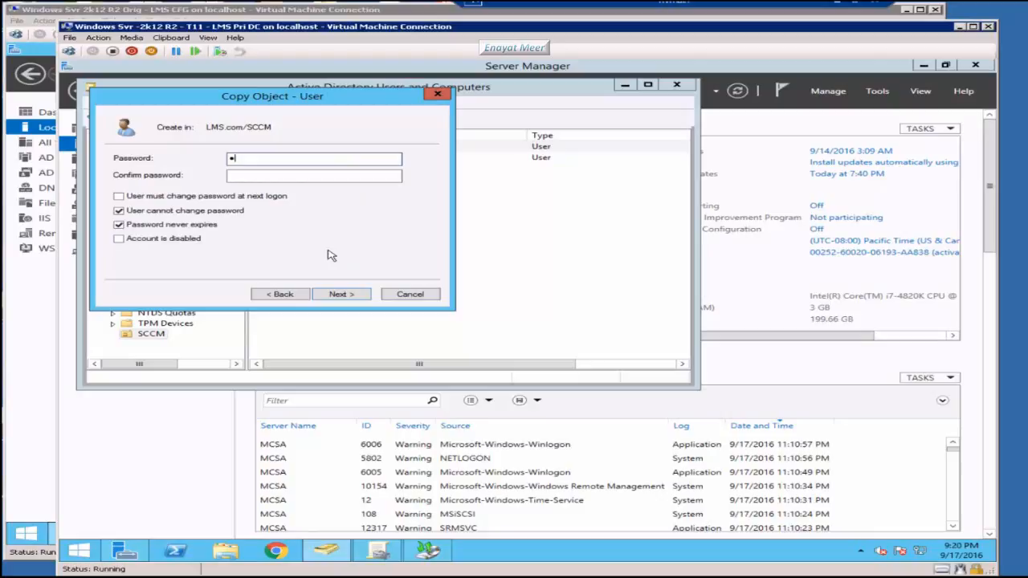
{"action": "type", "text": "•••••"}
{"action": "left_click", "coordinate": [354, 295]}
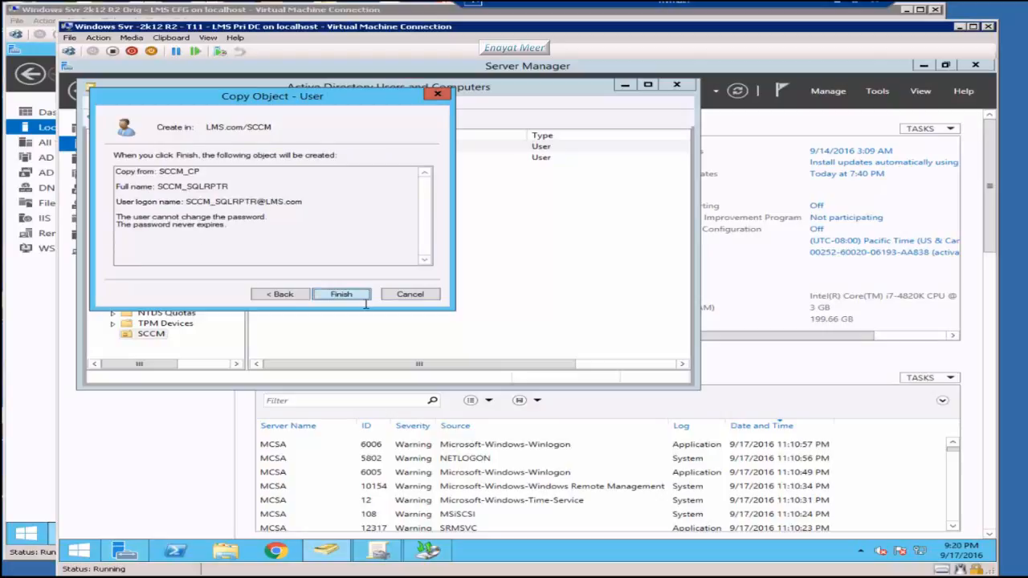
{"action": "left_click", "coordinate": [363, 295]}
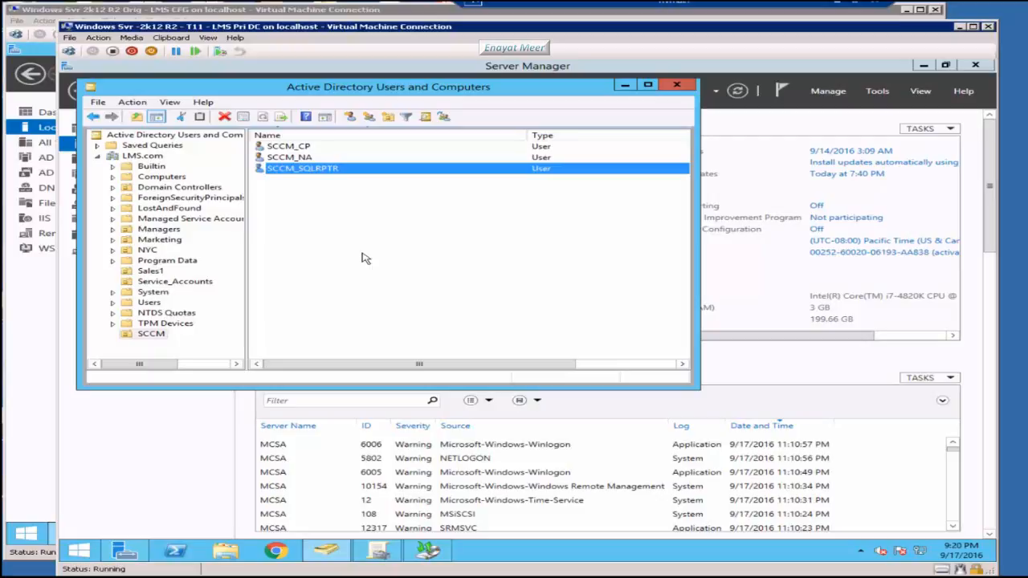
Step: Create the global security group SCCMAdmins in the SCCM OU
{"action": "right_click", "coordinate": [366, 258]}
{"action": "left_click", "coordinate": [586, 322]}
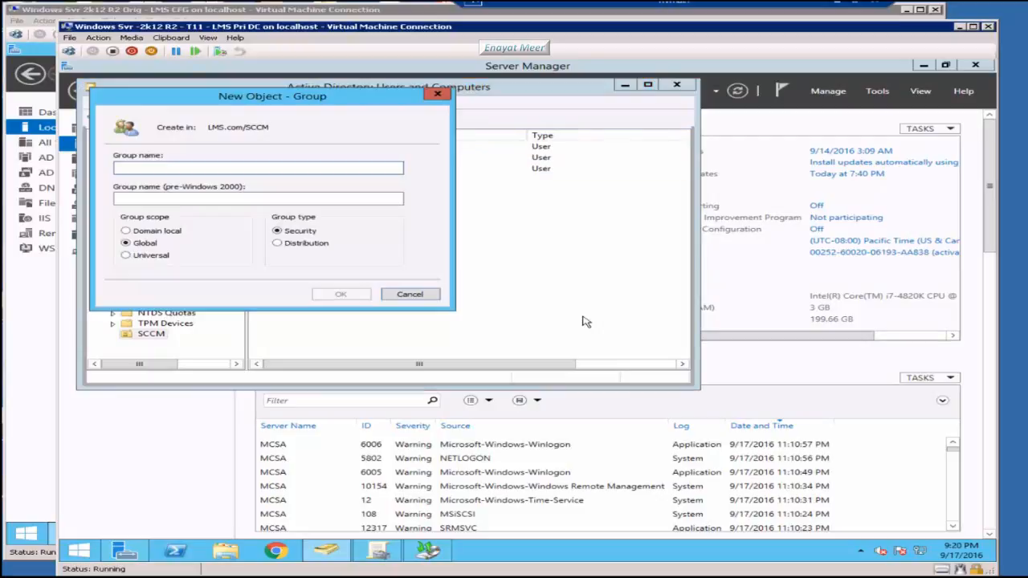
{"action": "type", "text": "SCC"}
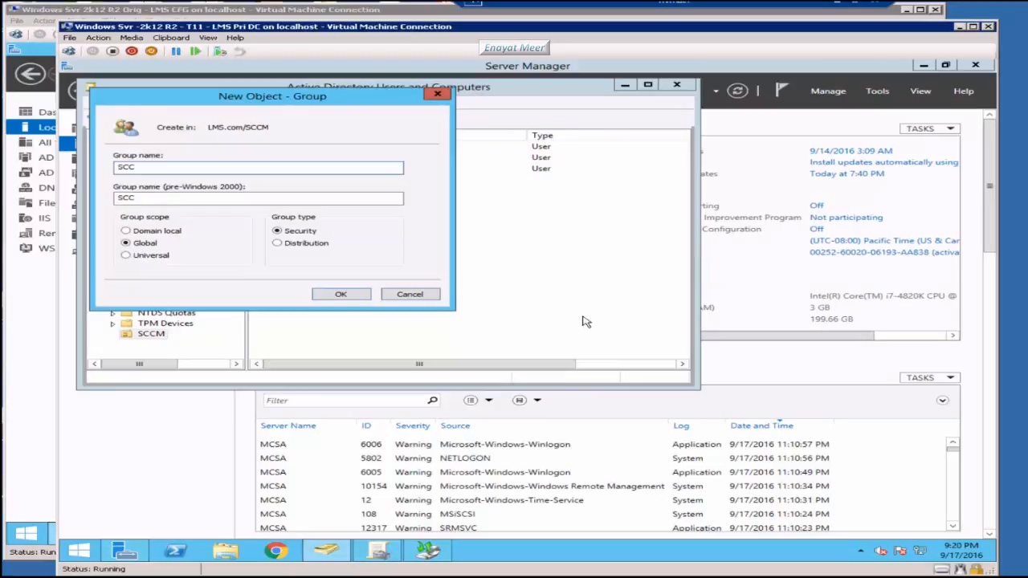
{"action": "type", "text": "MAdmins"}
{"action": "left_click", "coordinate": [340, 296]}
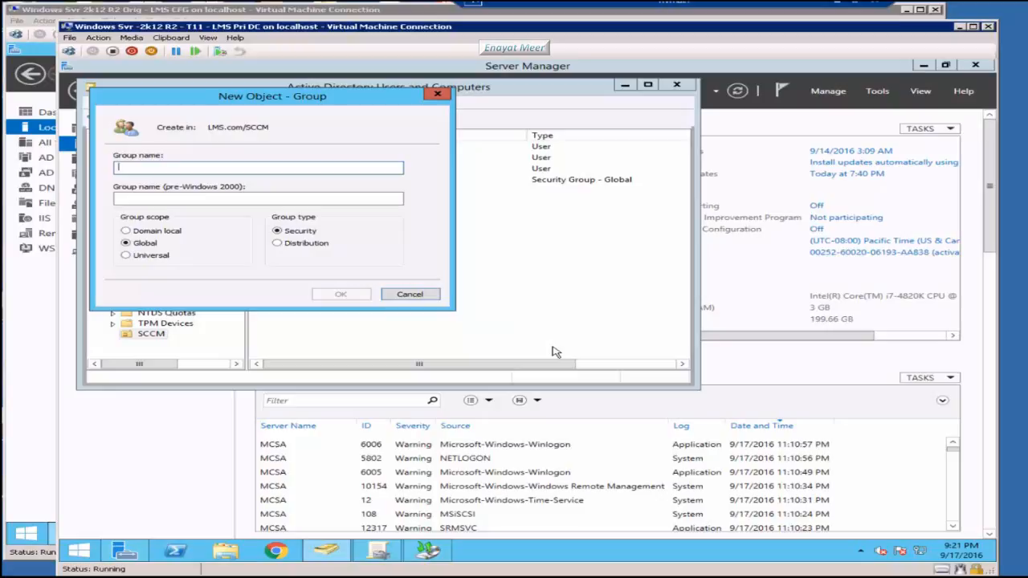
Step: Create the global security group SCCM_SiteServers in the SCCM OU
{"action": "type", "text": "SCCM"}
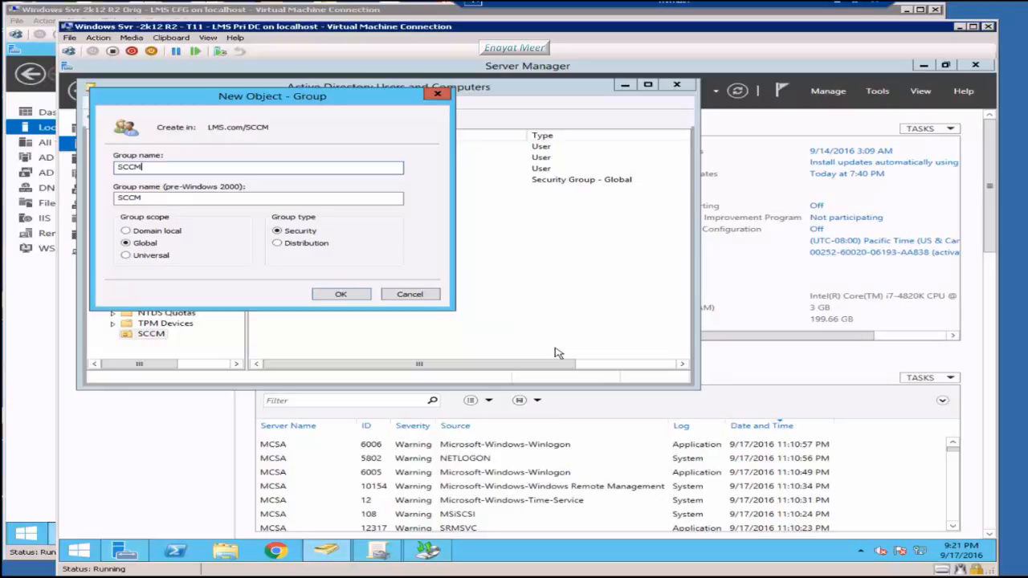
{"action": "type", "text": "_SitSServers"}
{"action": "type", "text": "ite"}
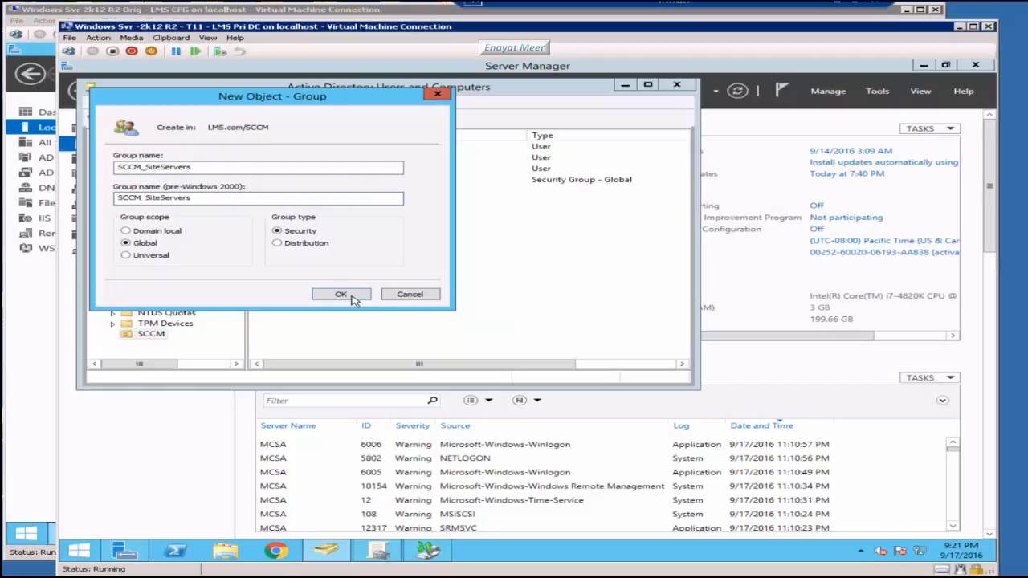
{"action": "left_click", "coordinate": [342, 295]}
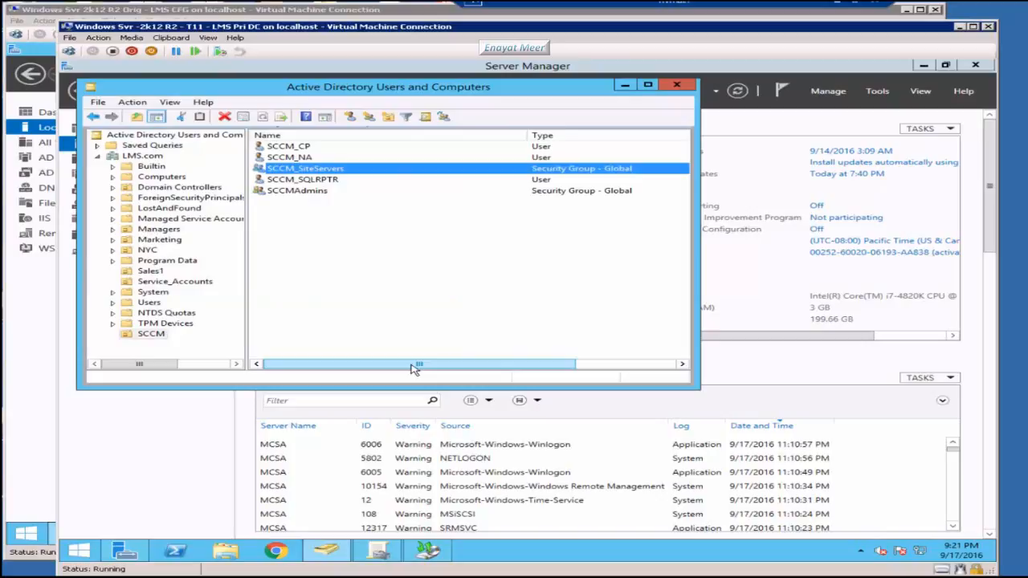
{"action": "right_click", "coordinate": [338, 226]}
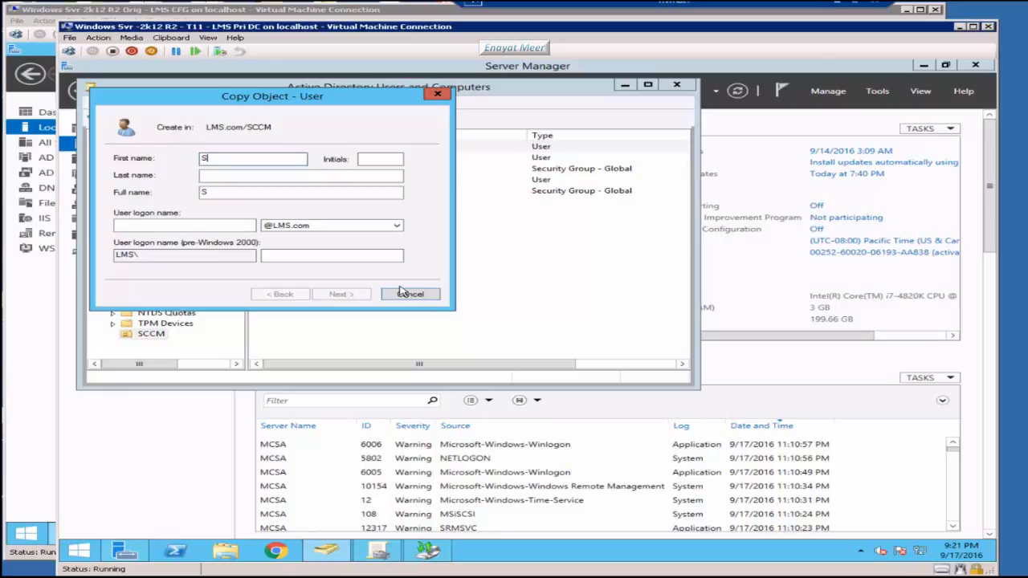
Step: Create user SCCM_DJoin with matching logon name and a confirmed password
{"action": "type", "text": "CCM_DJoin"}
{"action": "left_click", "coordinate": [201, 228]}
{"action": "type", "text": "SCCM_"}
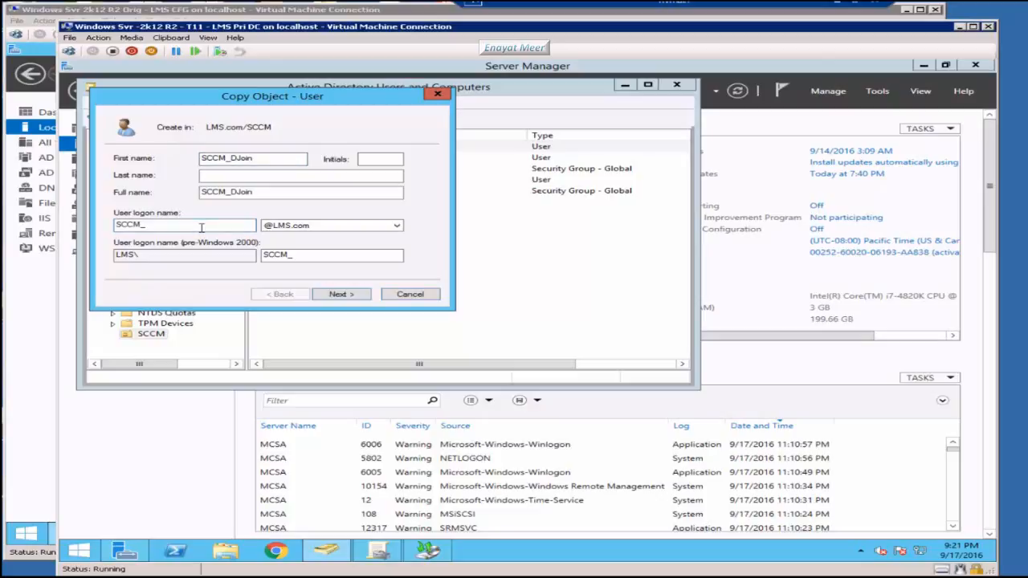
{"action": "key", "text": "Return"}
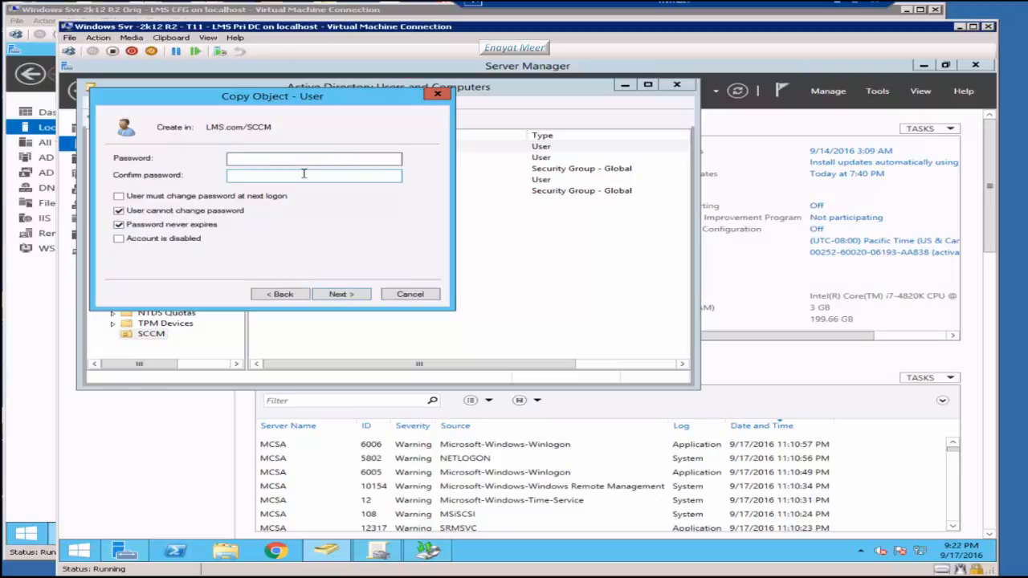
{"action": "type", "text": "••••••••"}
{"action": "key", "text": "Tab"}
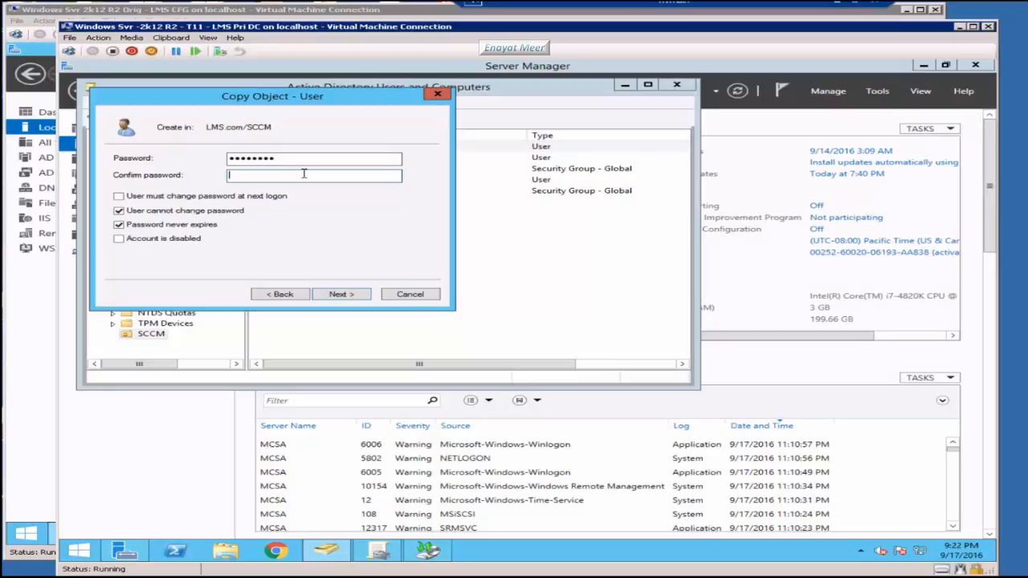
{"action": "type", "text": "•••••••••"}
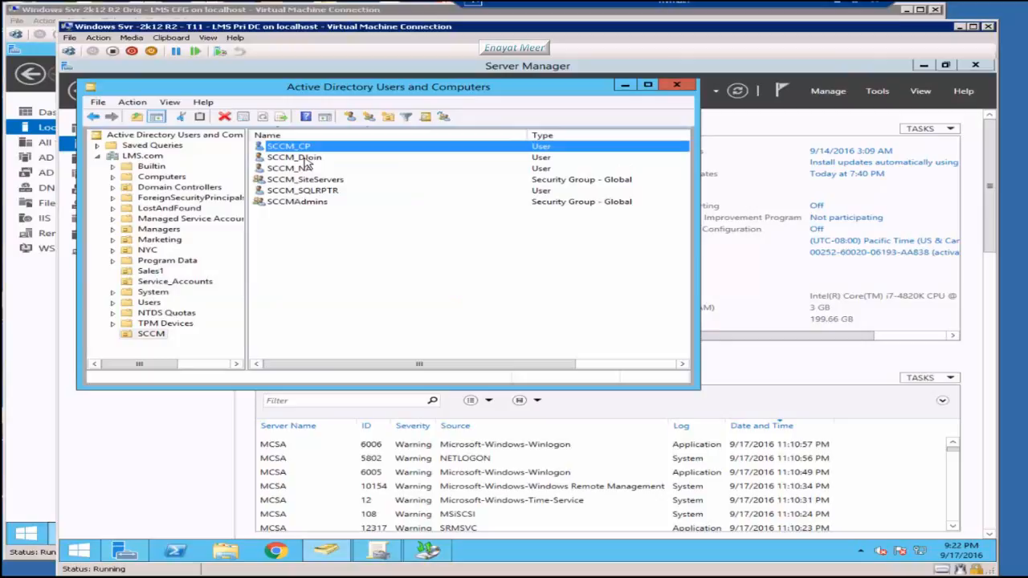
Step: Review the SCCM_SiteServers and SCCMAdmins groups, then show the Service_Accounts container
{"action": "left_click", "coordinate": [294, 179]}
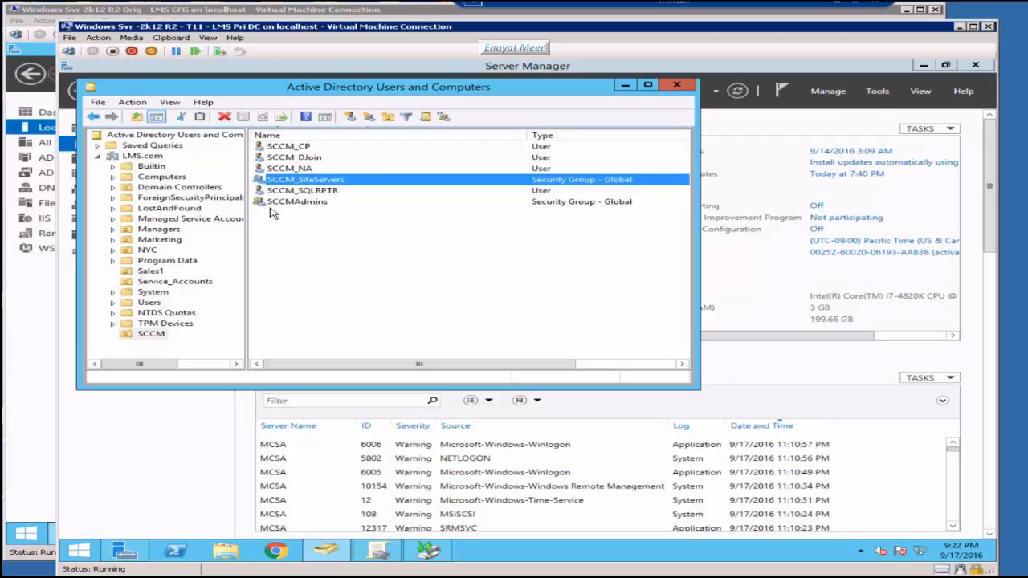
{"action": "left_click", "coordinate": [271, 204]}
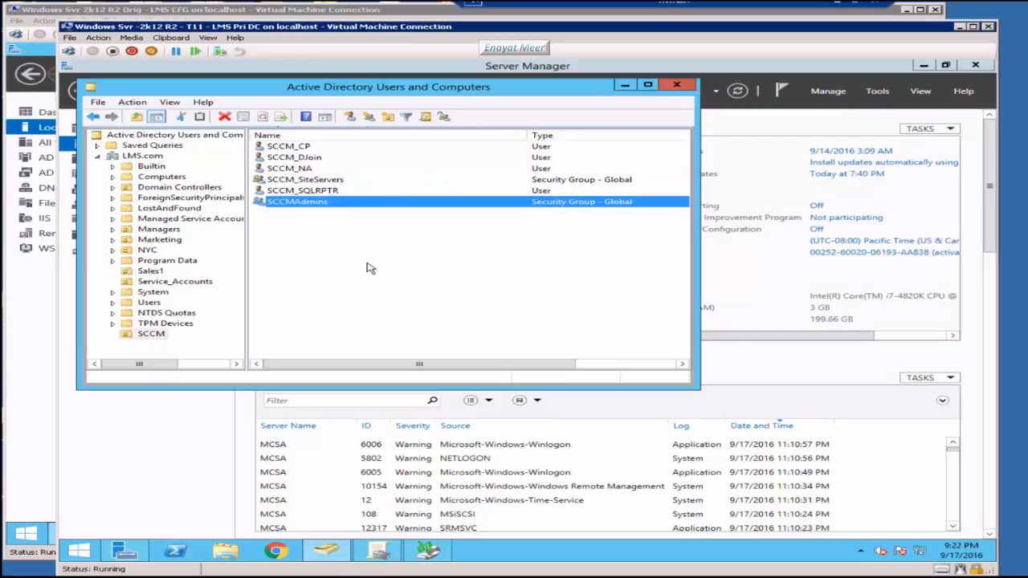
{"action": "left_click", "coordinate": [370, 268]}
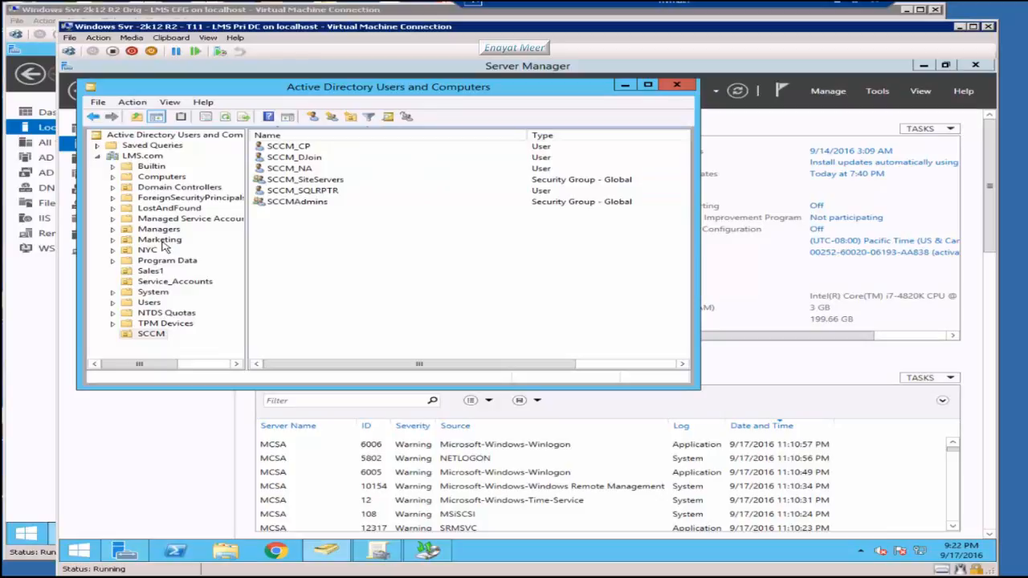
{"action": "left_click", "coordinate": [174, 281]}
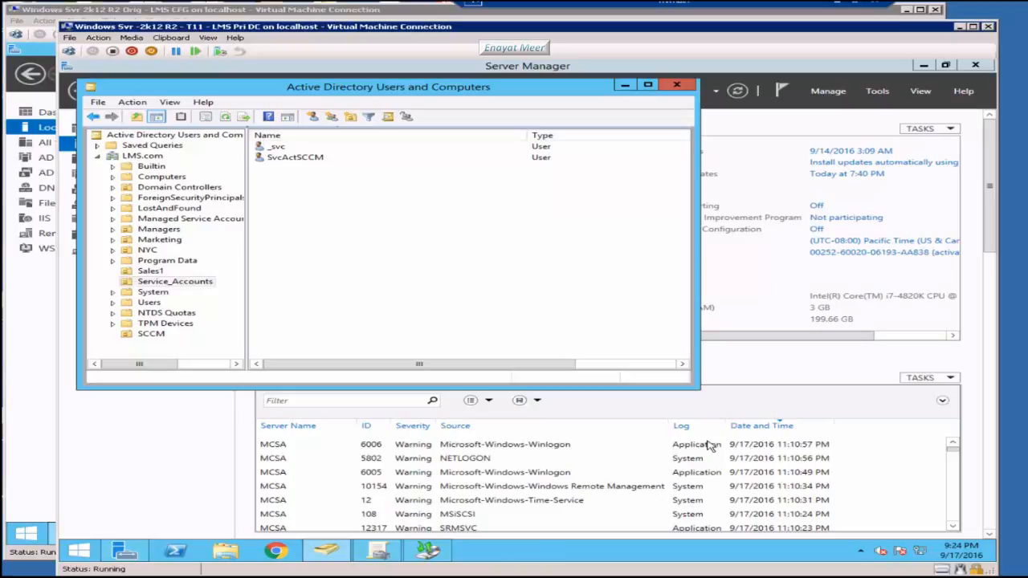
{"action": "key", "text": "alt+Tab"}
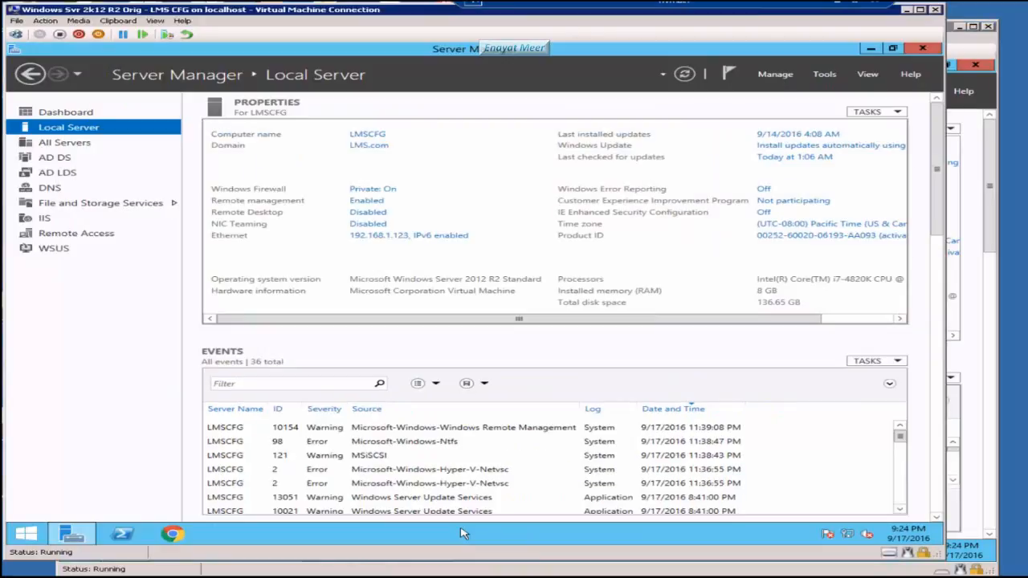
Step: Open C:\SCCM2012R2 and launch the Configuration Manager SP2 splash setup
{"action": "right_click", "coordinate": [26, 534]}
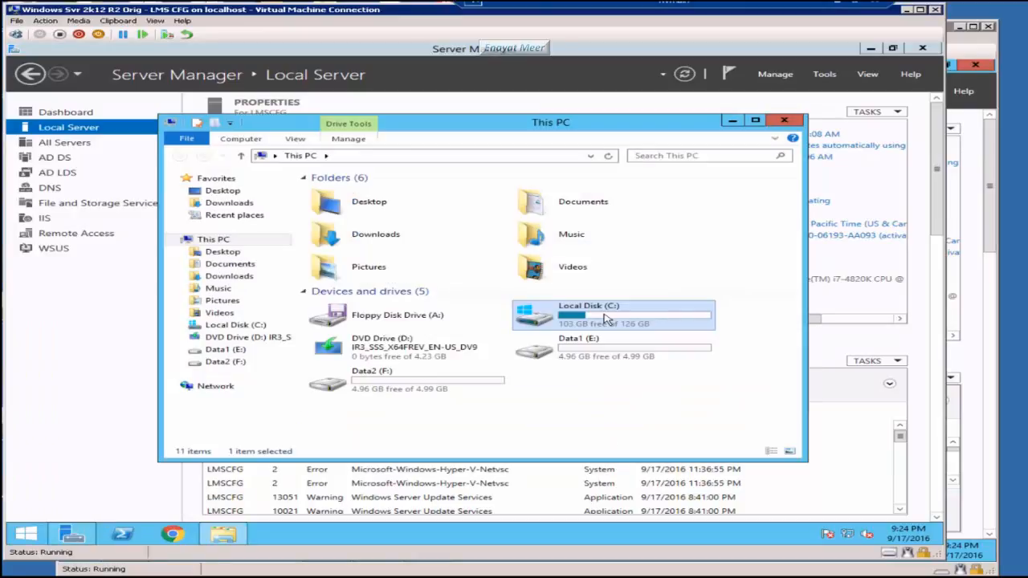
{"action": "double_click", "coordinate": [606, 319]}
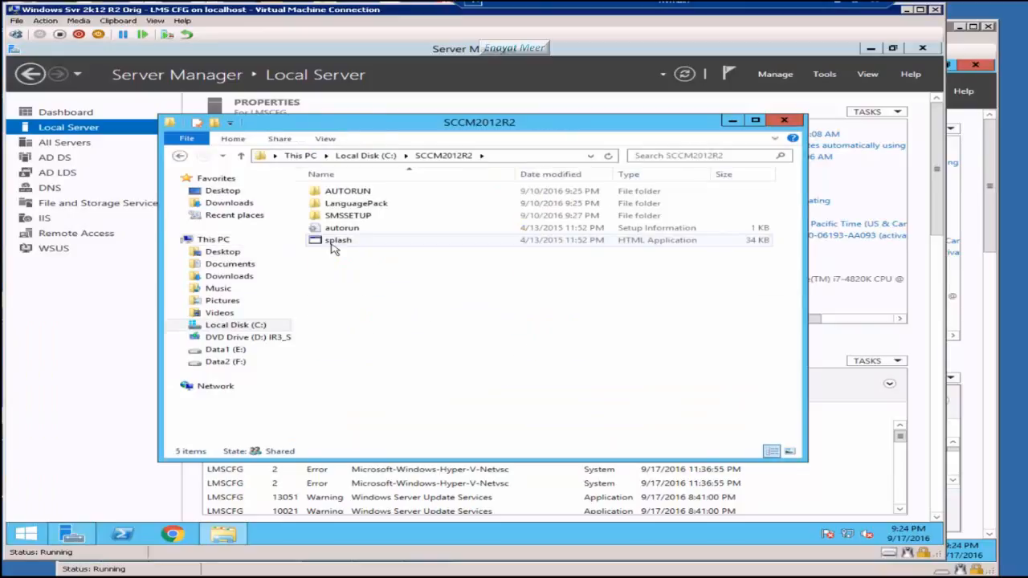
{"action": "double_click", "coordinate": [333, 242]}
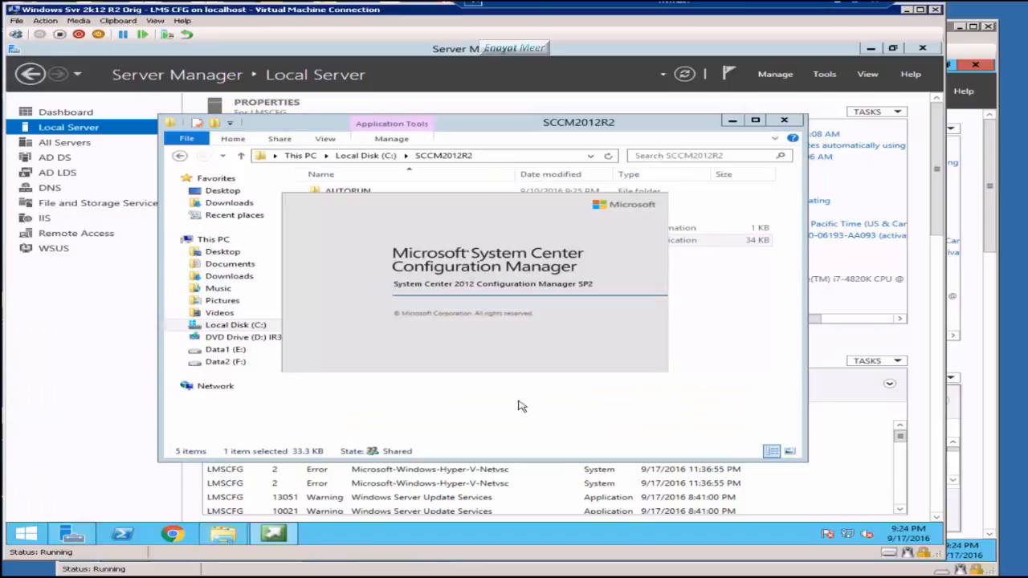
Step: Set C:\dwd as the Setup Downloader path and create the dwd folder on drive C:
{"action": "left_click", "coordinate": [515, 238]}
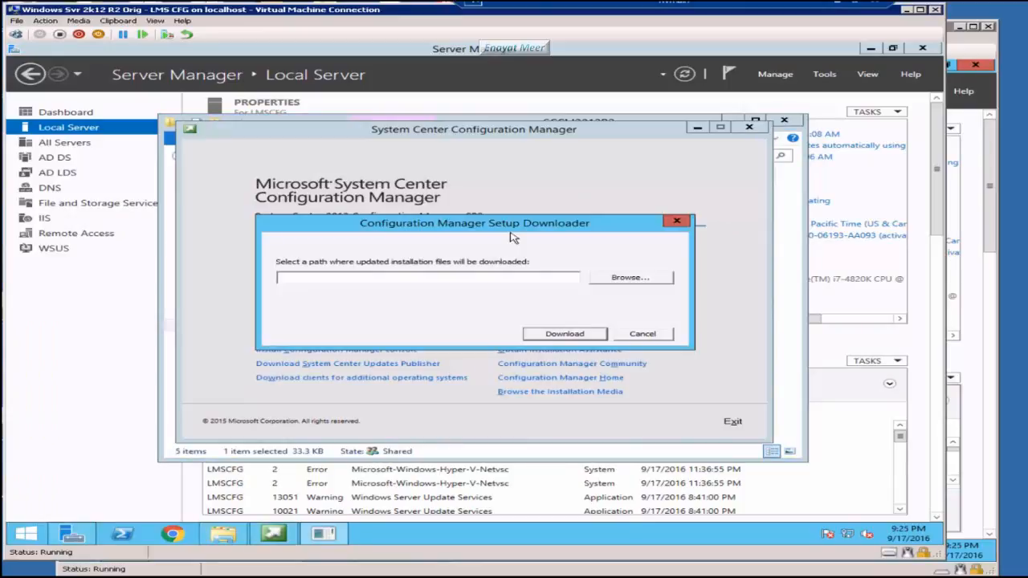
{"action": "type", "text": "c:\\dwd"}
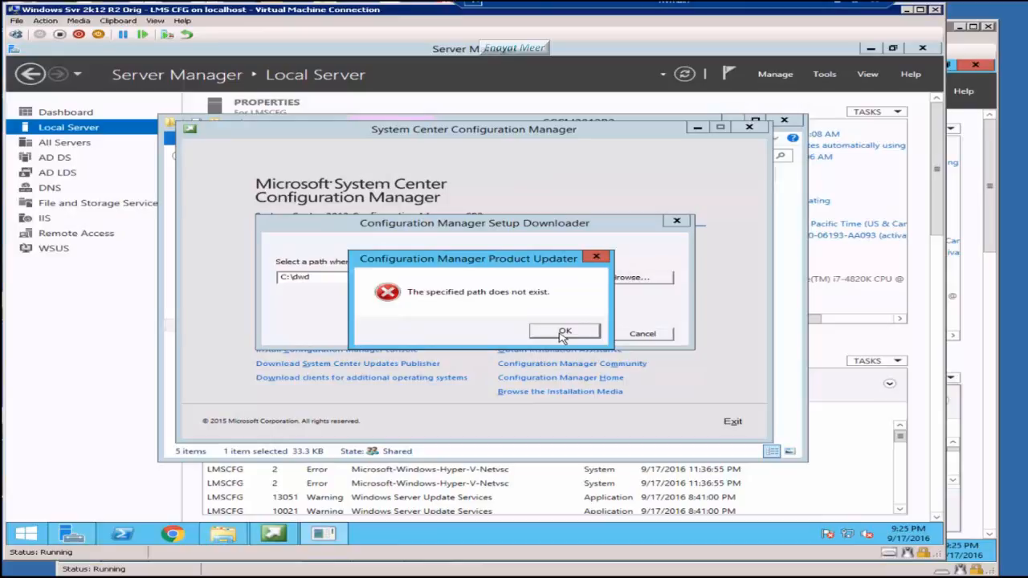
{"action": "right_click", "coordinate": [226, 531]}
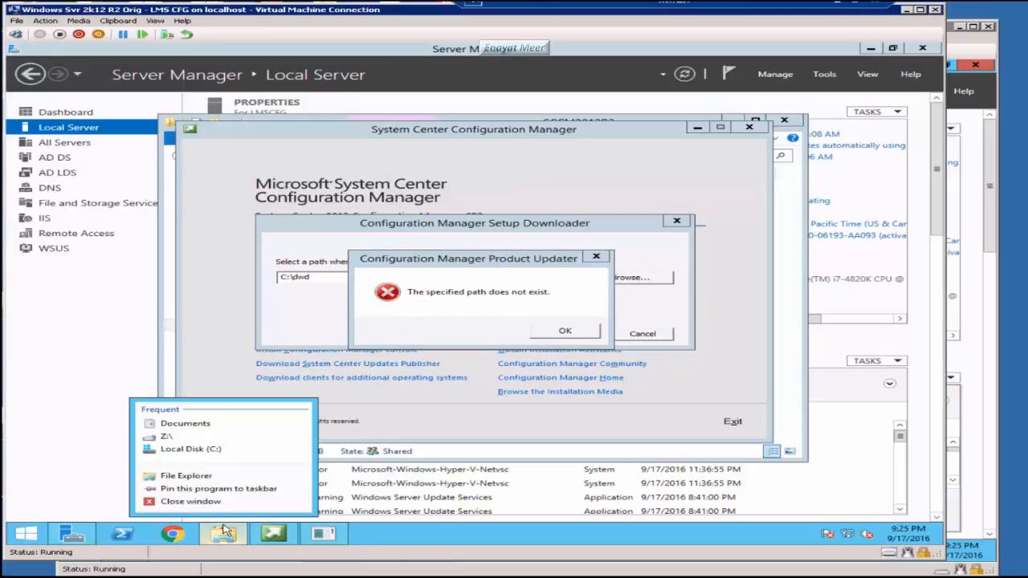
{"action": "left_click", "coordinate": [190, 449]}
{"action": "right_click", "coordinate": [458, 392]}
{"action": "mouse_move", "coordinate": [514, 493]}
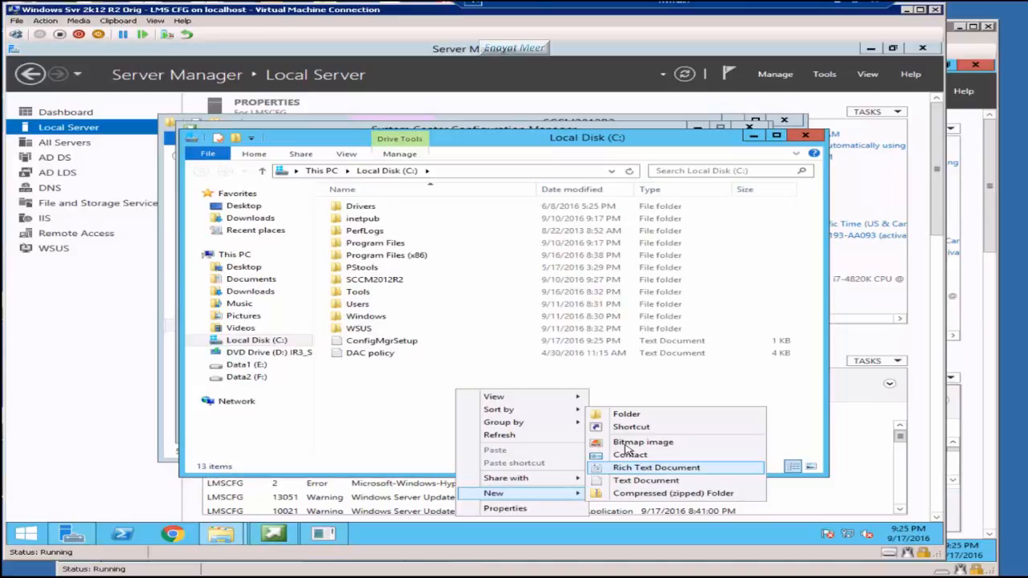
{"action": "left_click", "coordinate": [627, 414]}
{"action": "type", "text": "dwd"}
{"action": "key", "text": "Return"}
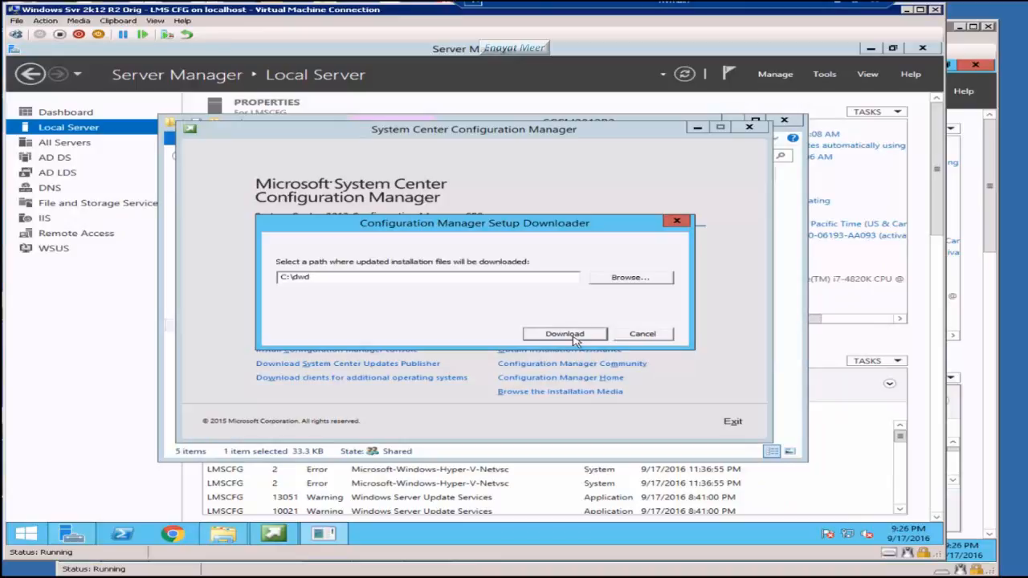
Step: Run prereqchk.exe /AdminUI, accept its Success result, and close the prompt and X64 folder
{"action": "left_click", "coordinate": [565, 335]}
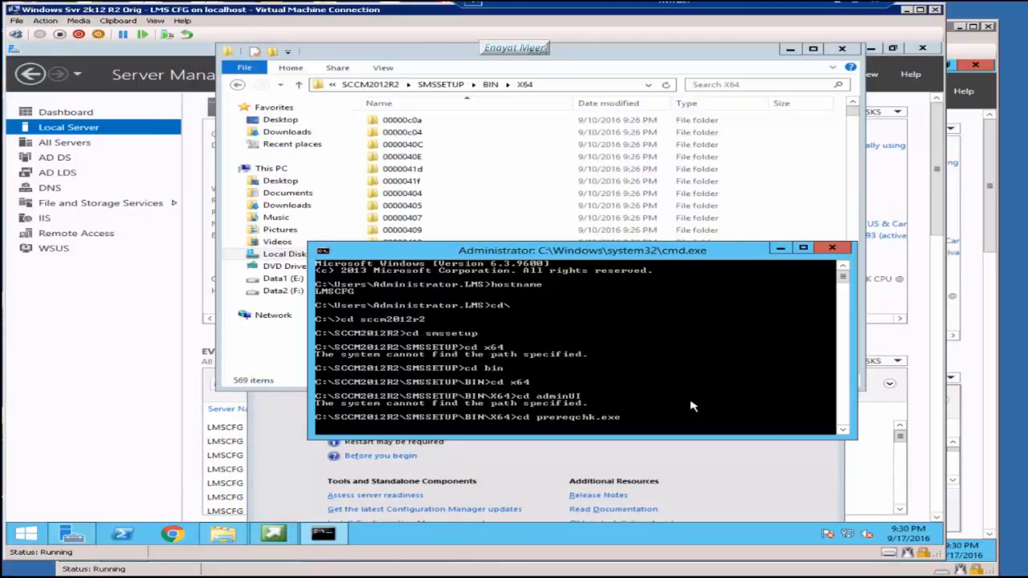
{"action": "type", "text": "/AdminUI"}
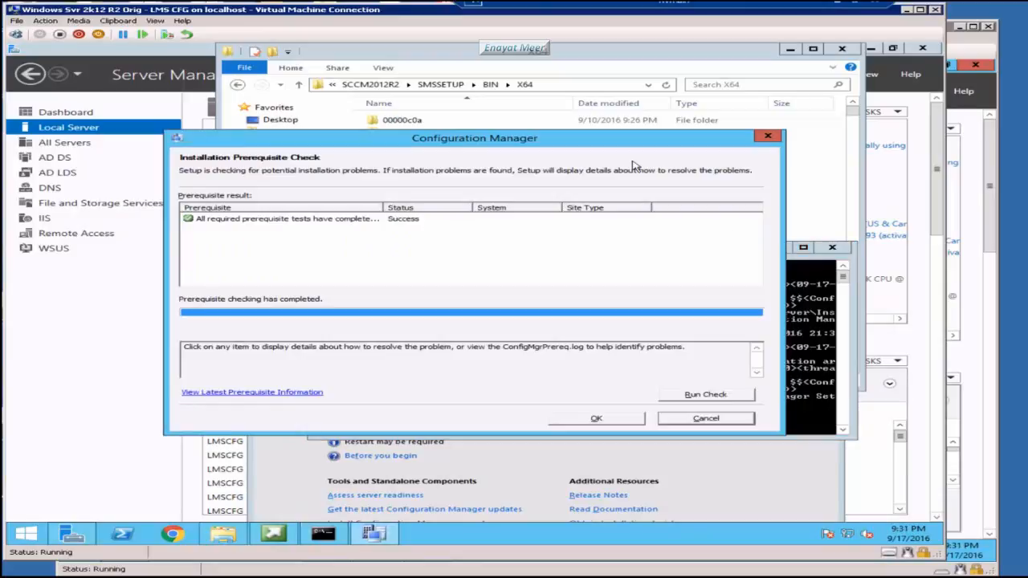
{"action": "left_click_drag", "start_coordinate": [549, 138], "coordinate": [605, 346]}
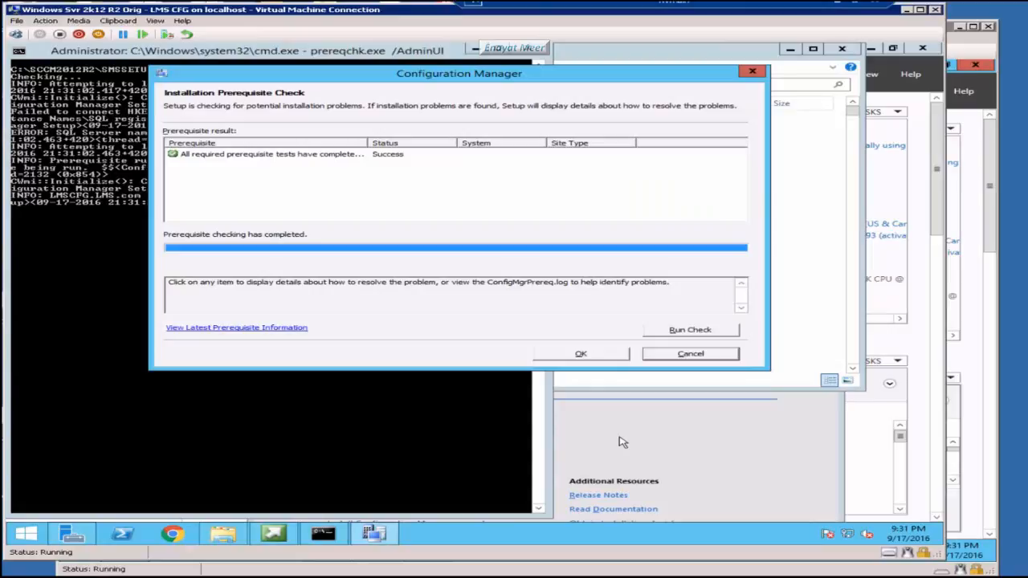
{"action": "left_click", "coordinate": [580, 354]}
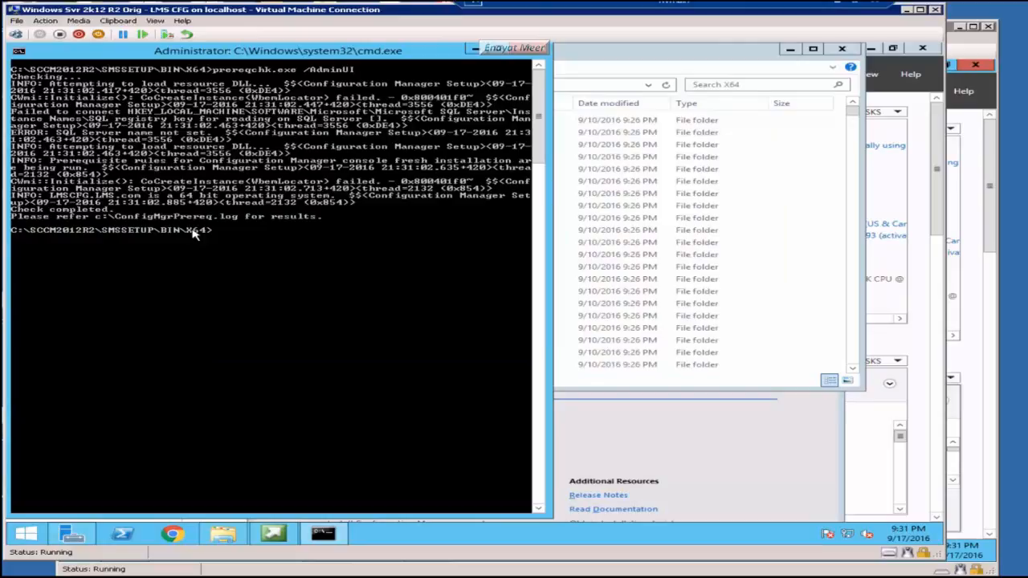
{"action": "left_click", "coordinate": [531, 49]}
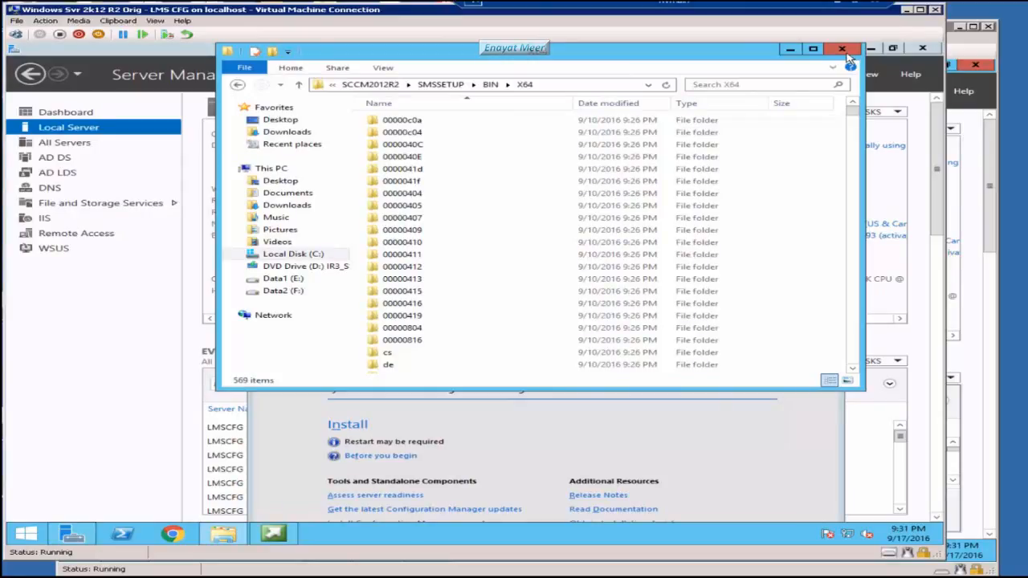
{"action": "left_click", "coordinate": [842, 50]}
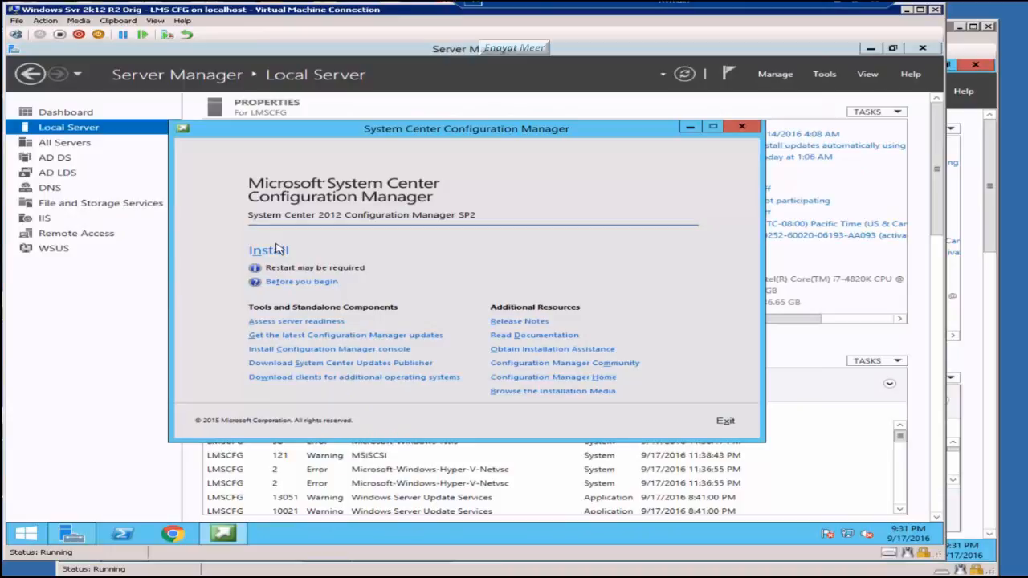
Step: Start the installation and continue with a primary site install to the Product Key page
{"action": "left_click", "coordinate": [277, 250]}
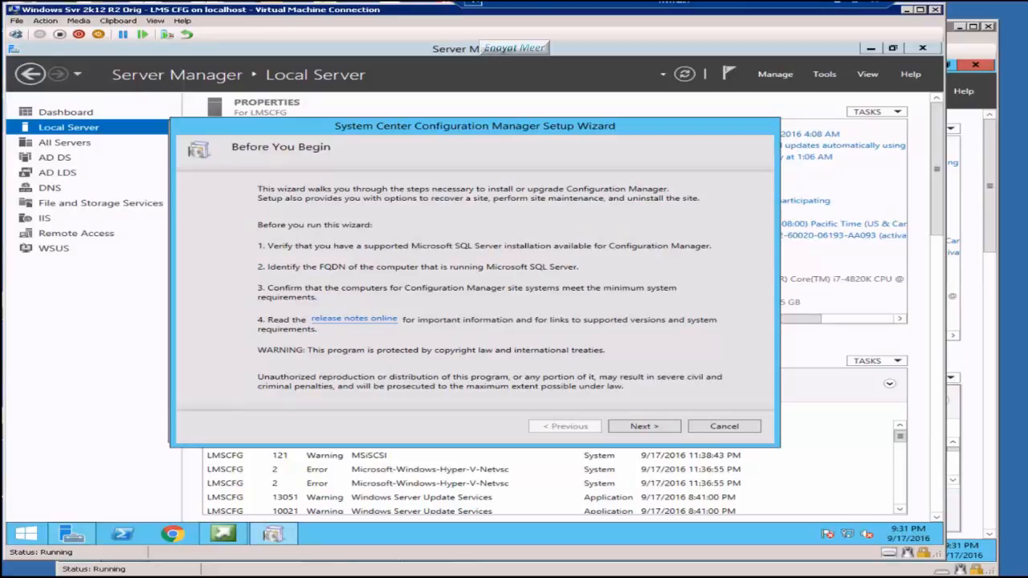
{"action": "left_click", "coordinate": [638, 428]}
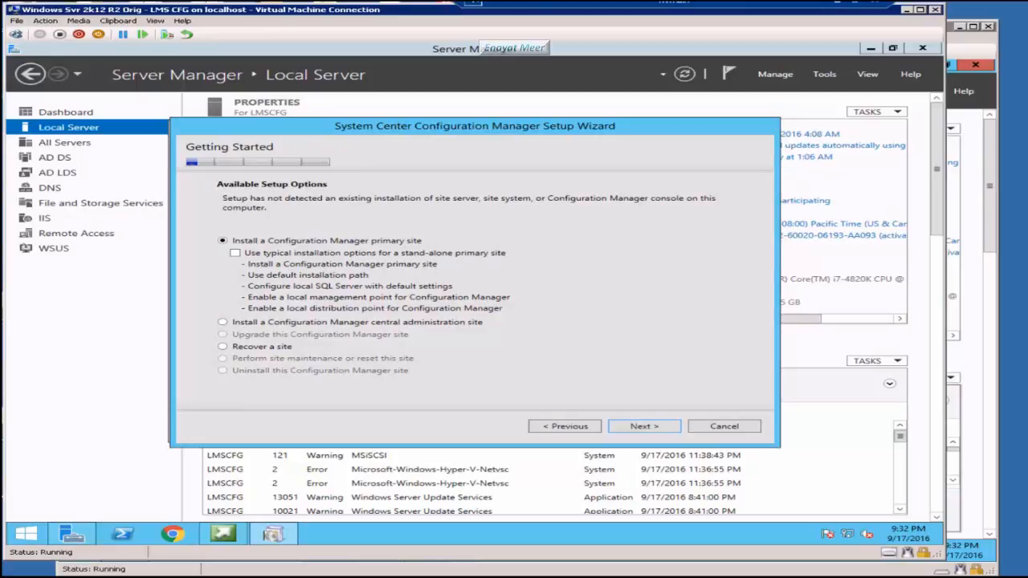
{"action": "left_click", "coordinate": [640, 428]}
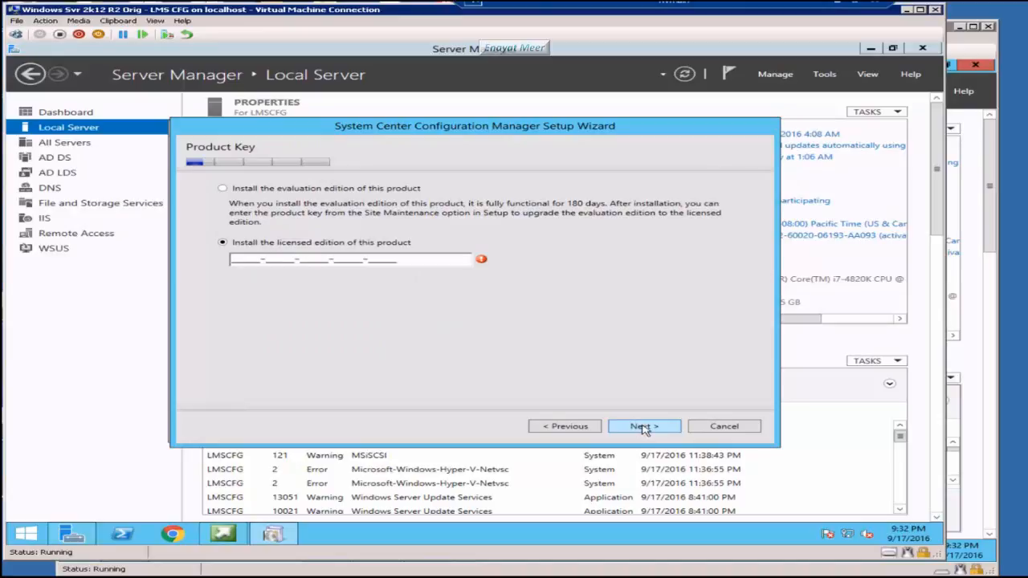
Step: Choose the evaluation edition and accept the prerequisite licences, including SQL Server 2012 Express
{"action": "left_click", "coordinate": [224, 188]}
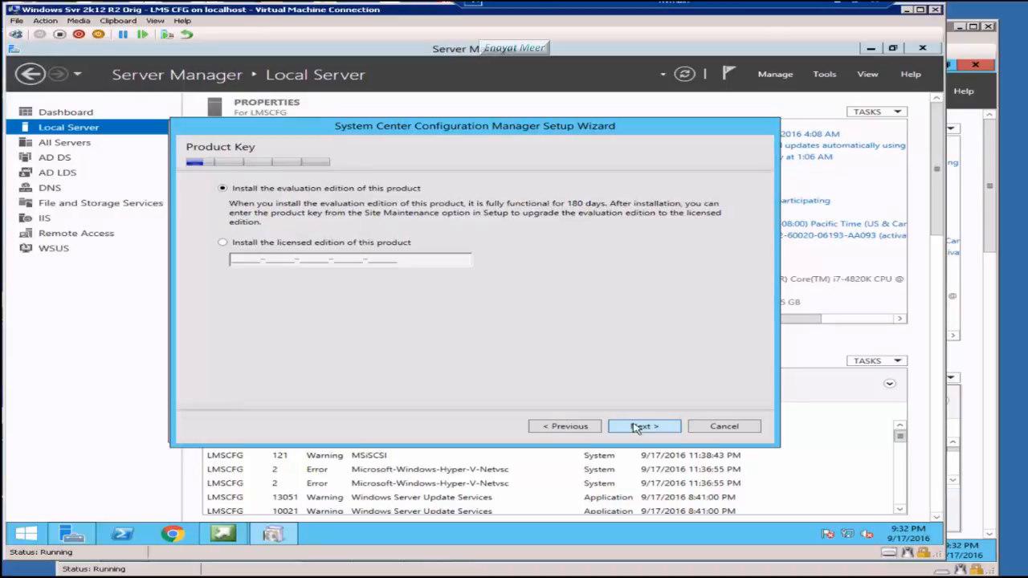
{"action": "left_click", "coordinate": [636, 429]}
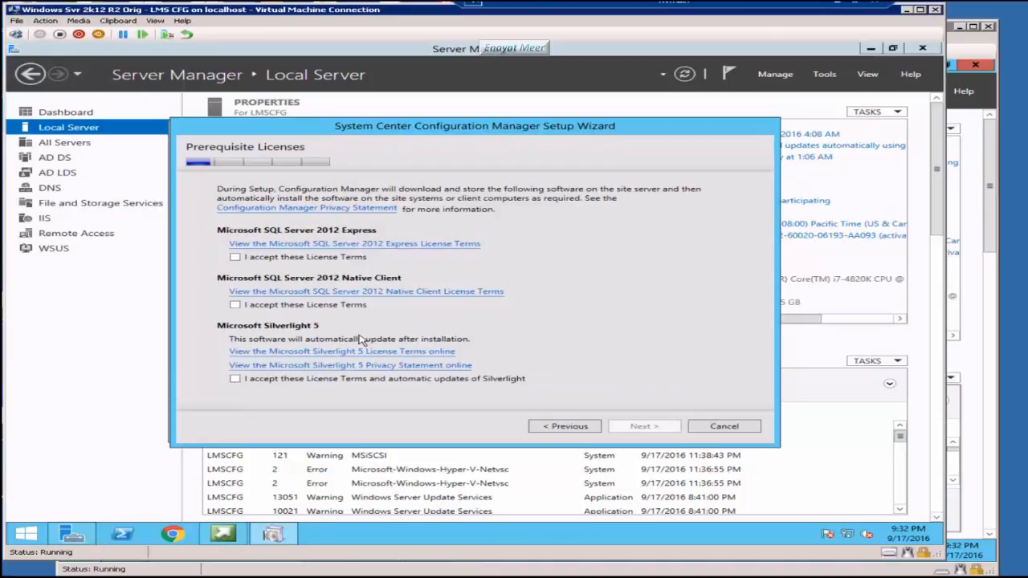
{"action": "left_click", "coordinate": [235, 257]}
{"action": "left_click", "coordinate": [644, 427]}
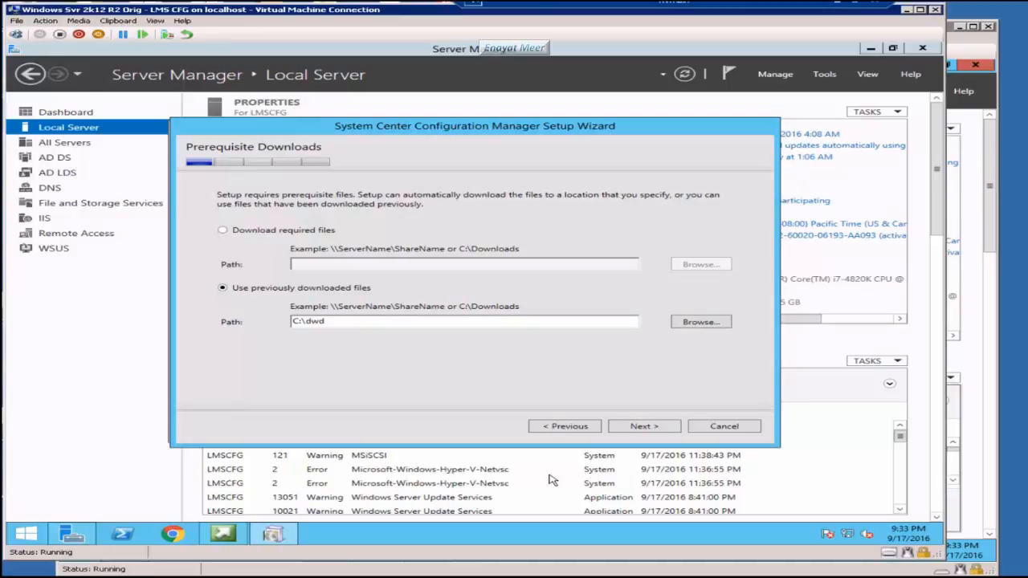
Step: Verify the prerequisites in C:\dwd and keep English as server and client language
{"action": "left_click", "coordinate": [644, 426]}
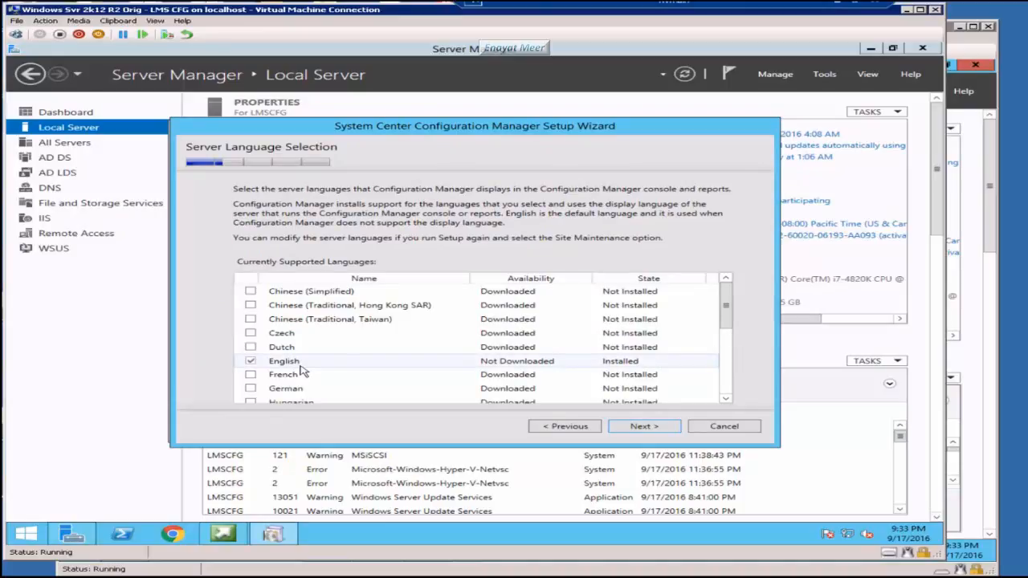
{"action": "key", "text": "Return"}
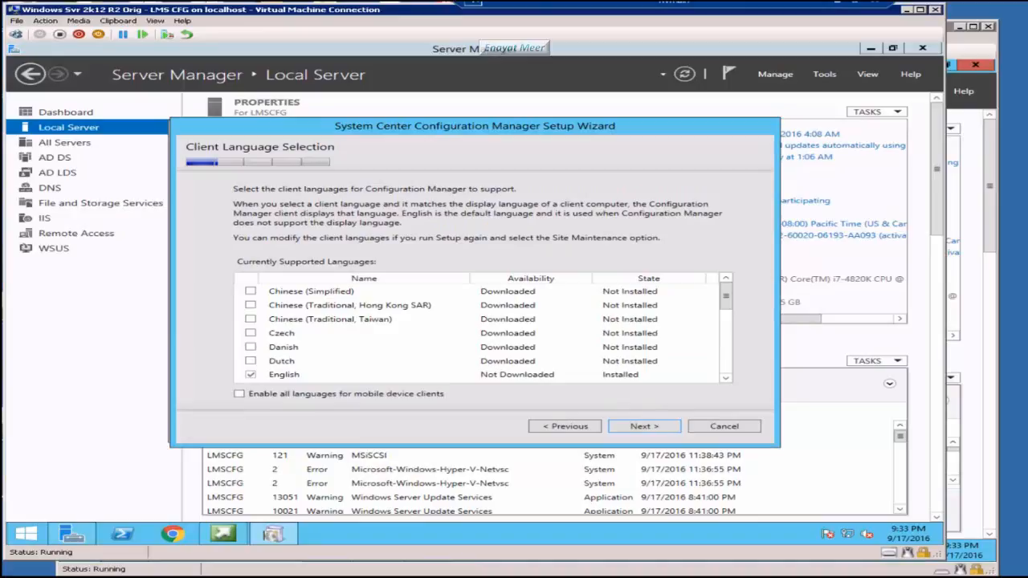
{"action": "left_click", "coordinate": [645, 427]}
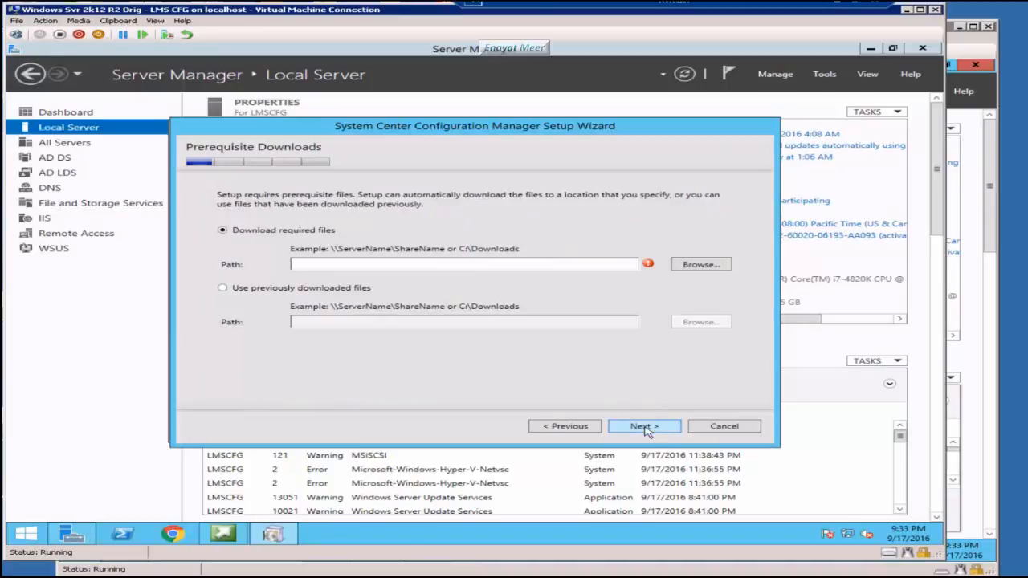
{"action": "left_click", "coordinate": [645, 428]}
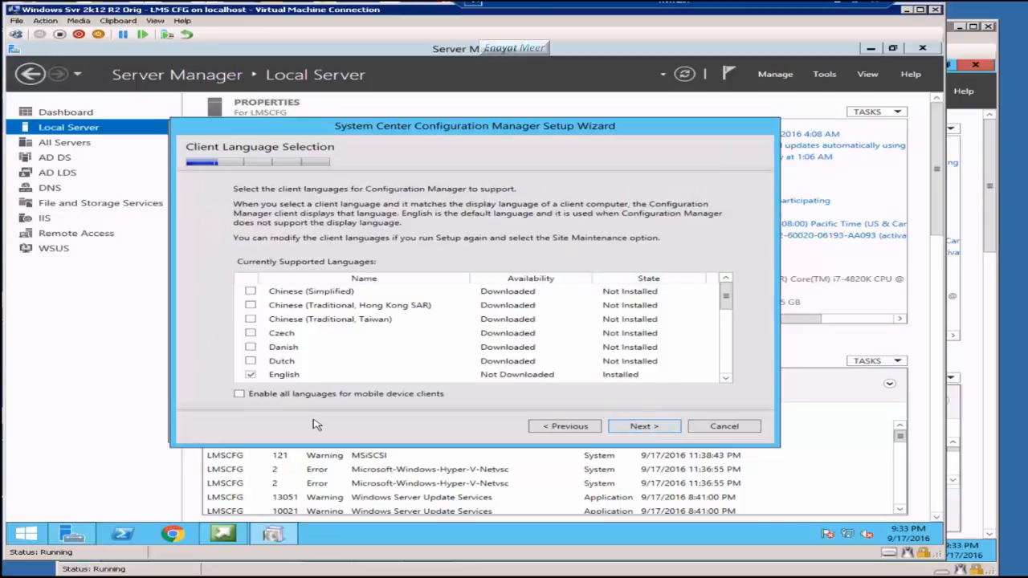
{"action": "left_click", "coordinate": [727, 370]}
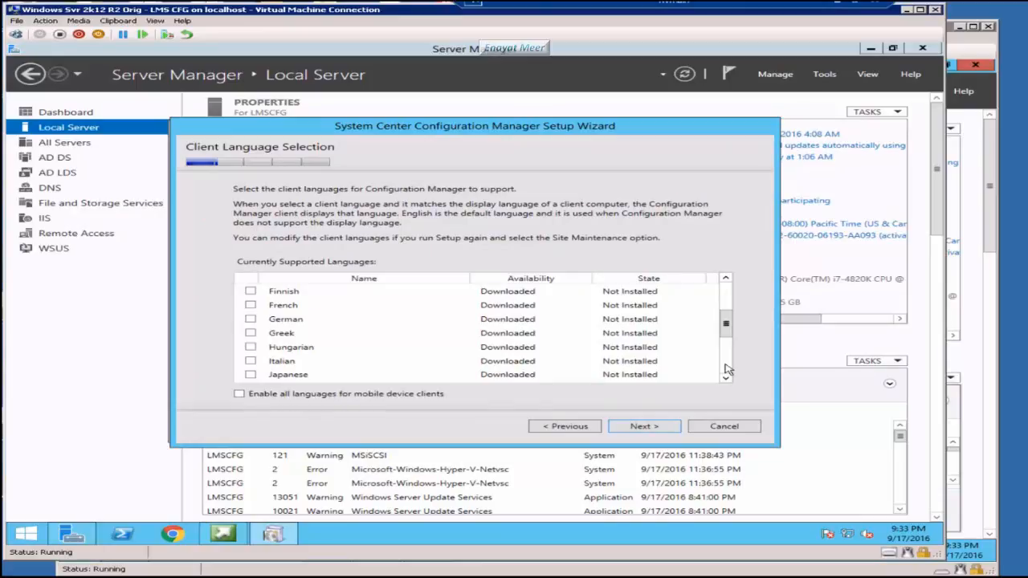
{"action": "left_click", "coordinate": [646, 426]}
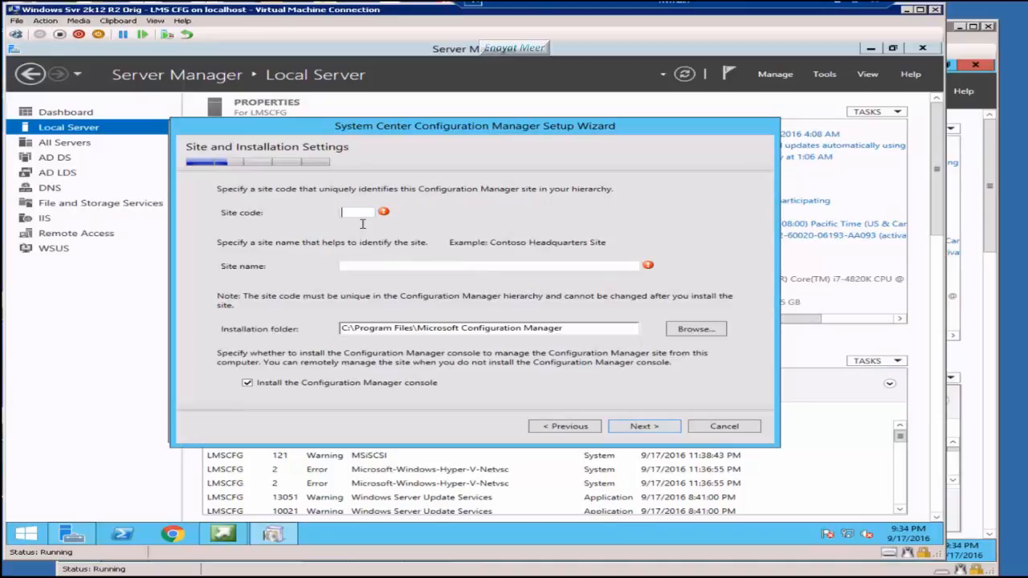
Step: Enter site code NY1 and site name Learning Management, keeping the default folder
{"action": "type", "text": "NY1"}
{"action": "left_click", "coordinate": [379, 267]}
{"action": "type", "text": "Learning Management"}
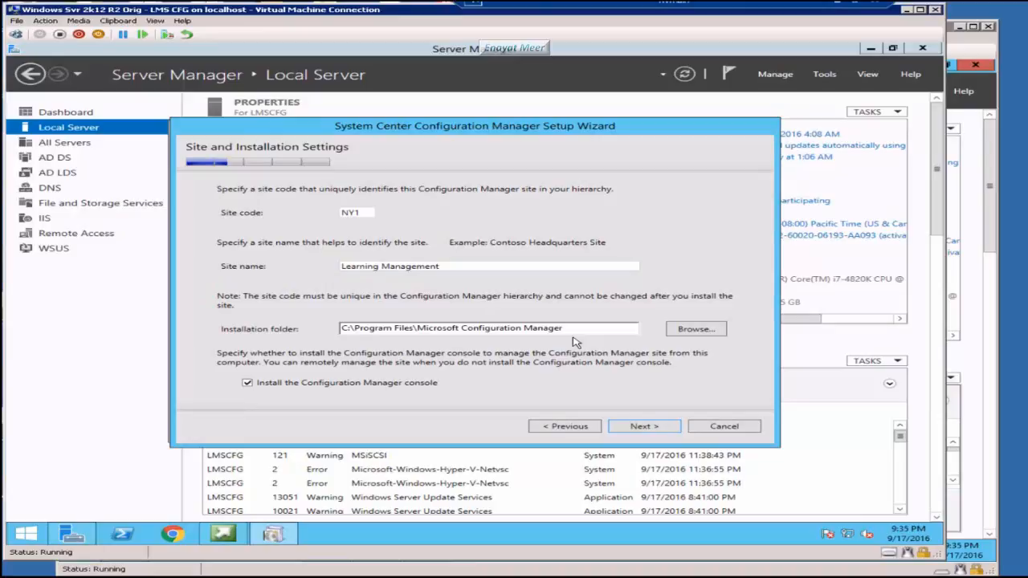
{"action": "left_click", "coordinate": [650, 428]}
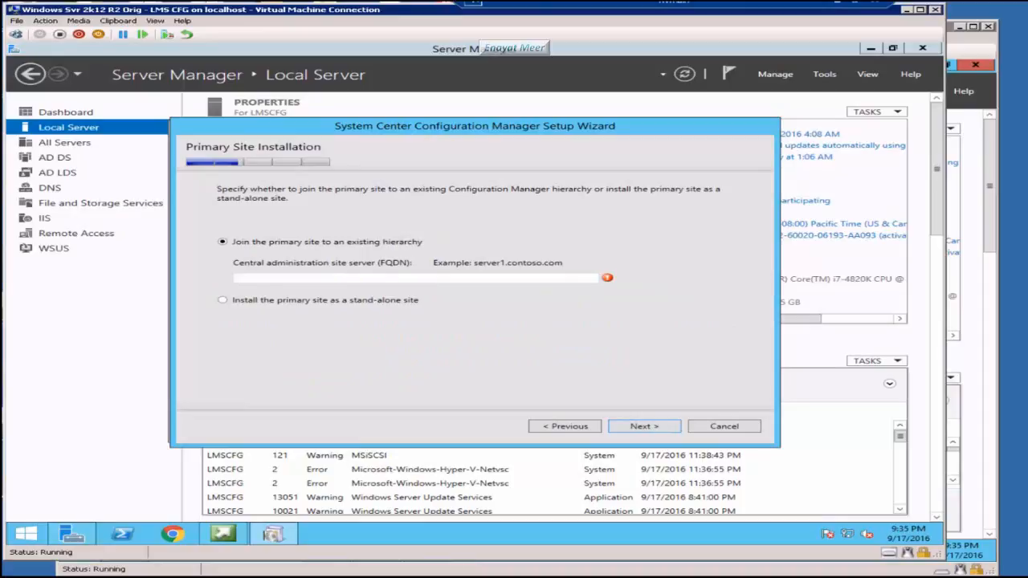
Step: Choose to install the primary site as a stand-alone site and confirm the choice
{"action": "left_click", "coordinate": [270, 300]}
{"action": "left_click", "coordinate": [648, 428]}
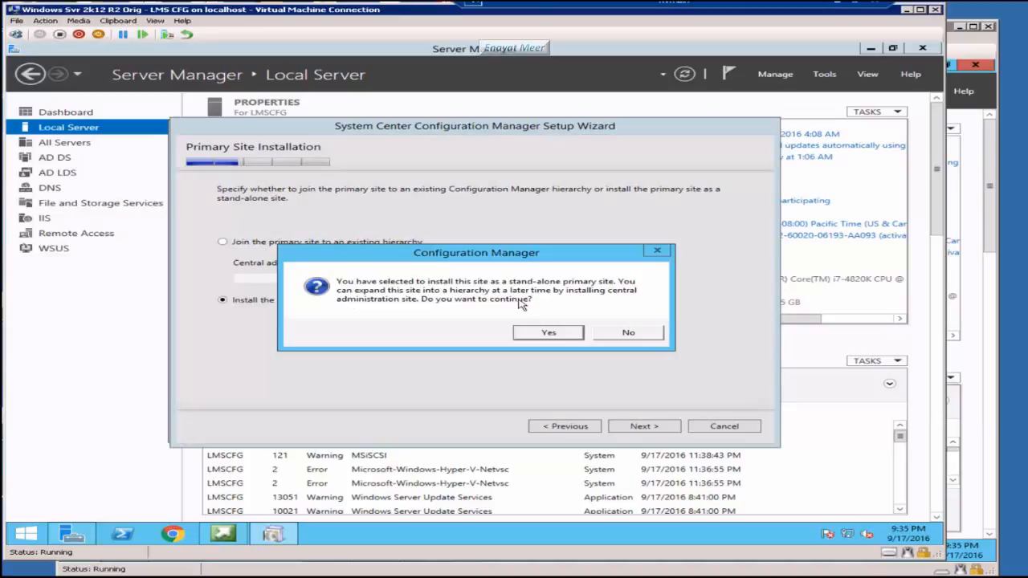
{"action": "left_click", "coordinate": [532, 332]}
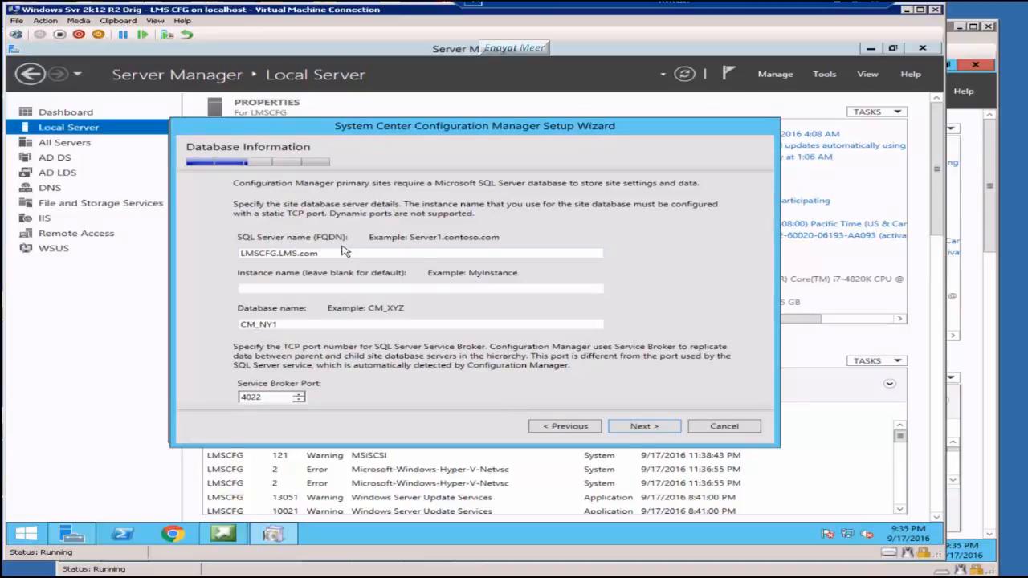
Step: Correct the SQL Server name to LMSSQL.LMS.com, keeping database CM_NY1 and port 4022
{"action": "key", "text": "BackSpace"}
{"action": "key", "text": "BackSpace"}
{"action": "key", "text": "BackSpace"}
{"action": "key", "text": "BackSpace"}
{"action": "type", "text": "SQL."}
{"action": "key", "text": "End"}
Step: Unlock the LMSSQL virtual machine by signing in with the administrator password
{"action": "key", "text": "alt+Tab"}
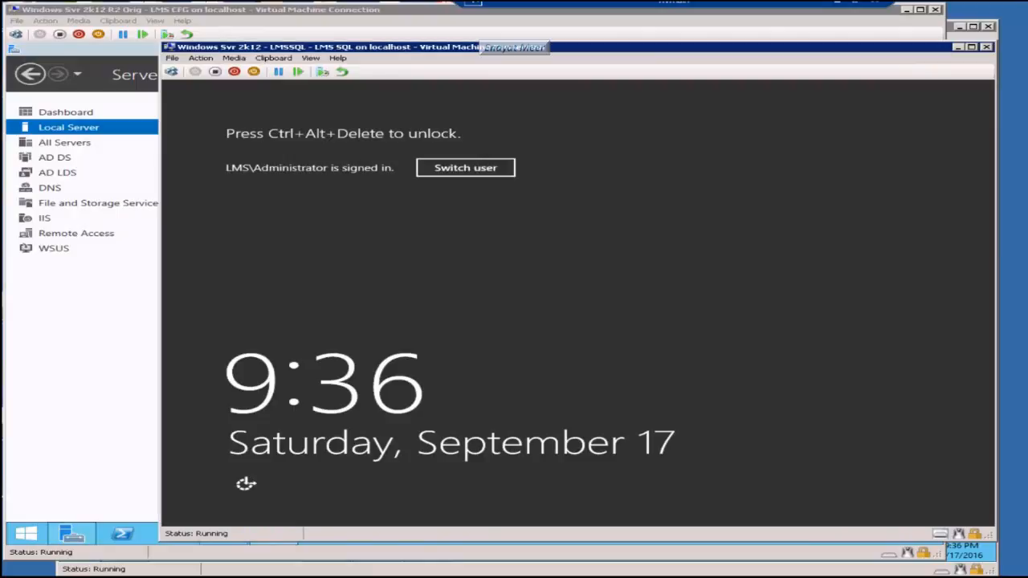
{"action": "key", "text": "ctrl+alt+End"}
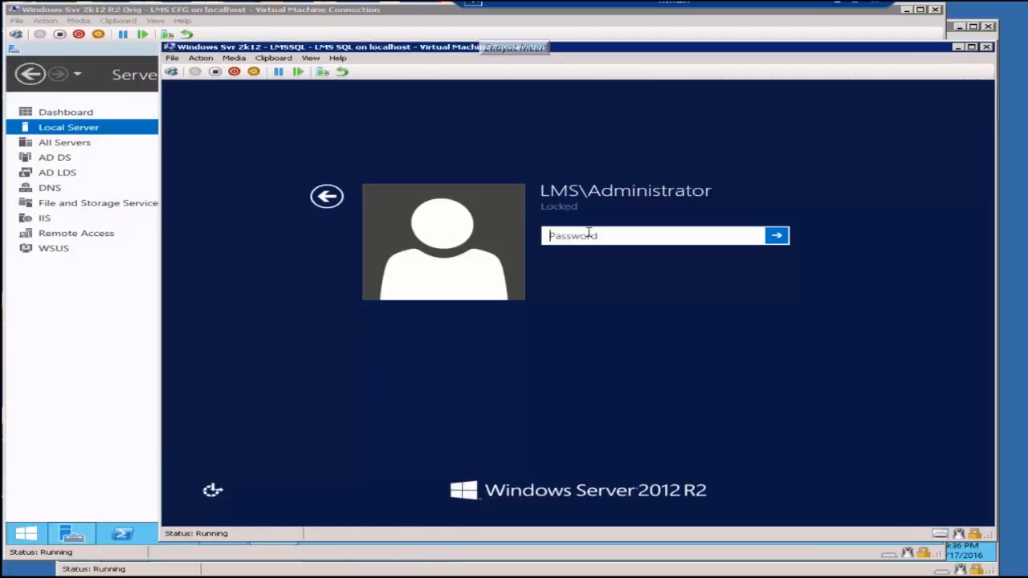
{"action": "type", "text": "********"}
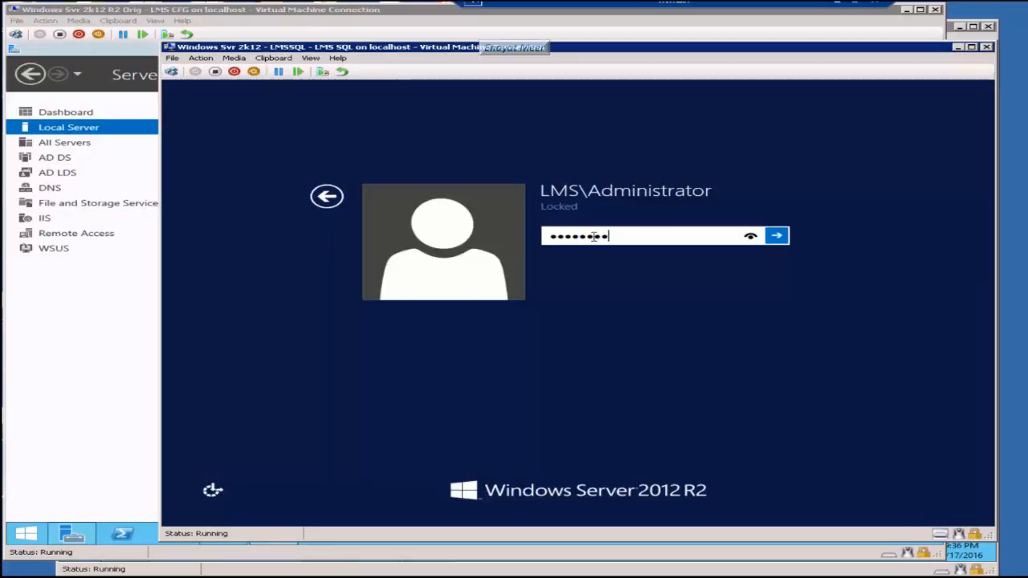
{"action": "key", "text": "Return"}
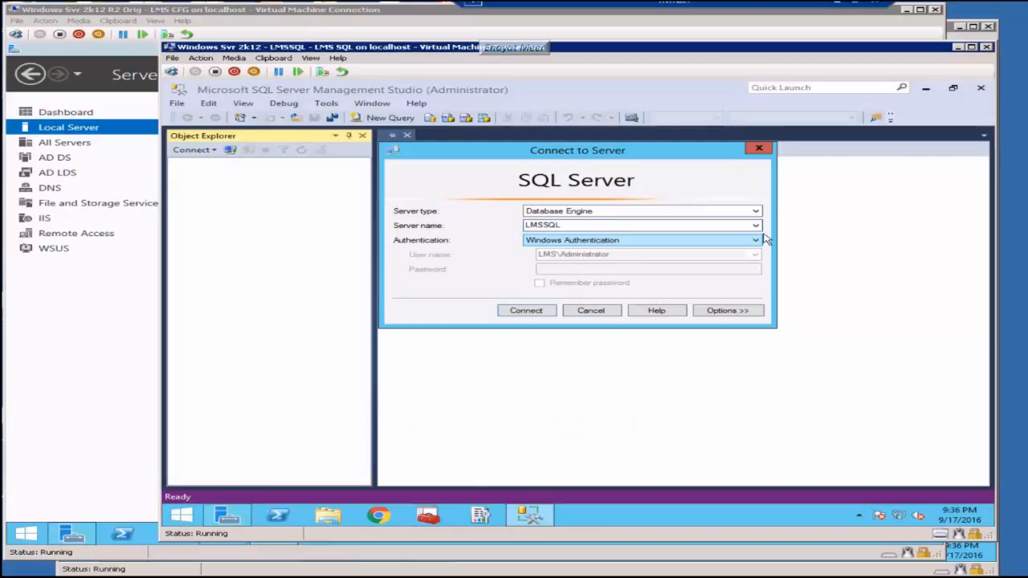
Step: Connect to LMSSQL, read the MSSQLSERVER instance in SQL Server Configuration Manager, then return to LMSCFG
{"action": "key", "text": "Return"}
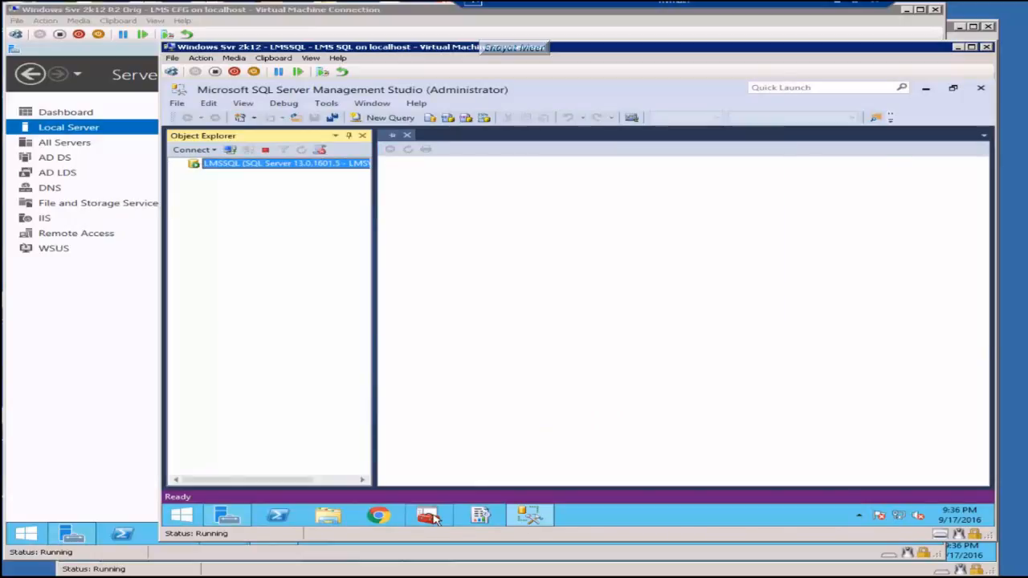
{"action": "left_click", "coordinate": [430, 516]}
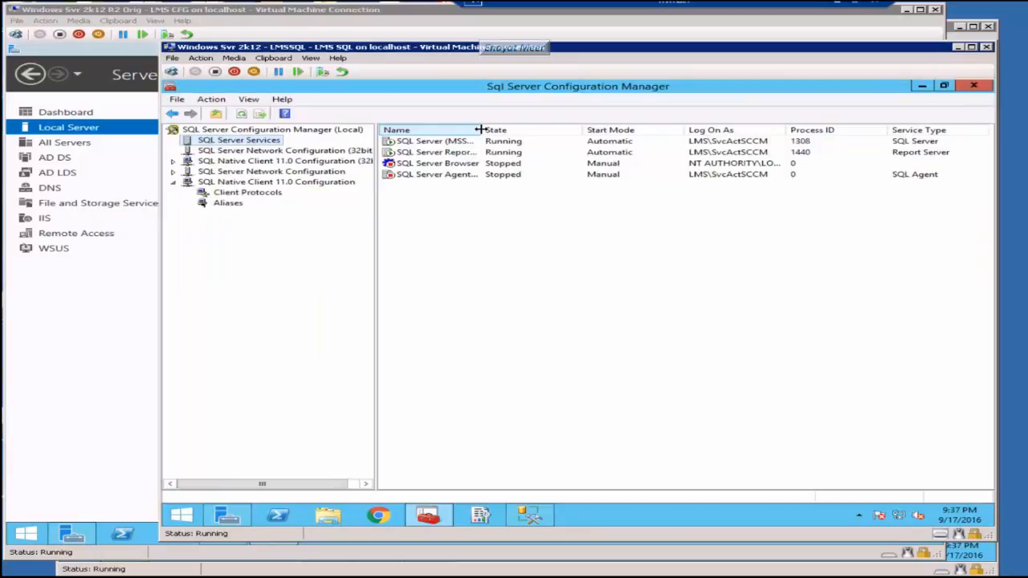
{"action": "left_click_drag", "start_coordinate": [480, 130], "coordinate": [575, 131]}
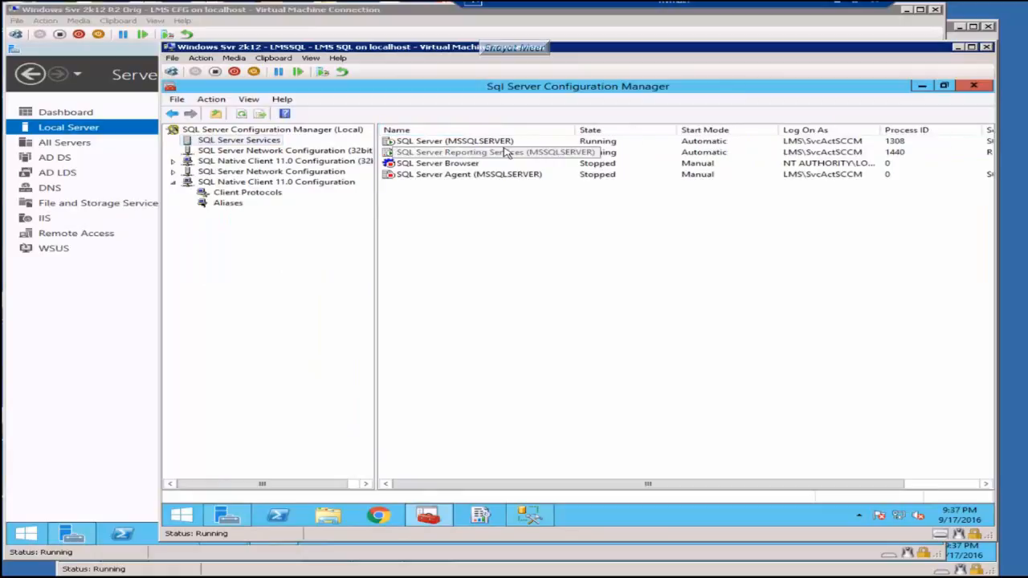
{"action": "left_click", "coordinate": [506, 576]}
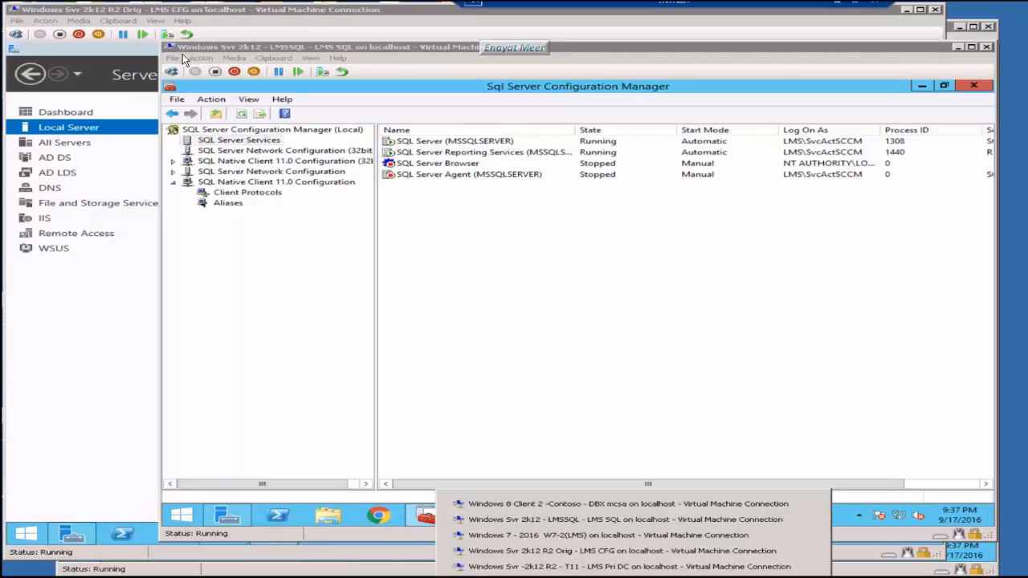
{"action": "left_click", "coordinate": [622, 551]}
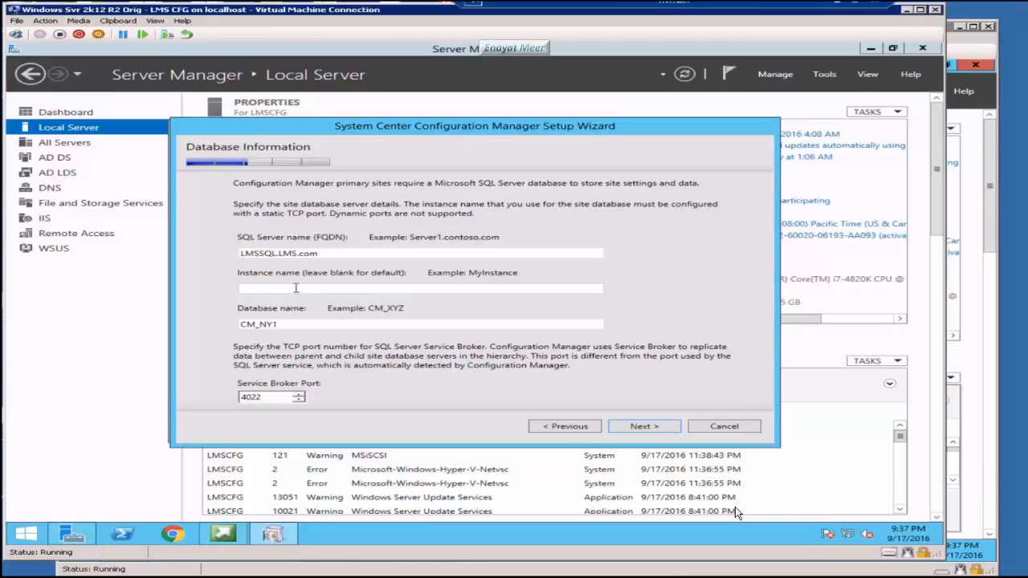
Step: Enter MSSQLSERVER as the instance name for LMSSQL.LMS.com
{"action": "type", "text": "MSSQLSERVER"}
Step: Accept default SQL file paths and the LMSCFG.LMS.com SMS Provider, choosing per-role communication methods
{"action": "left_click", "coordinate": [639, 426]}
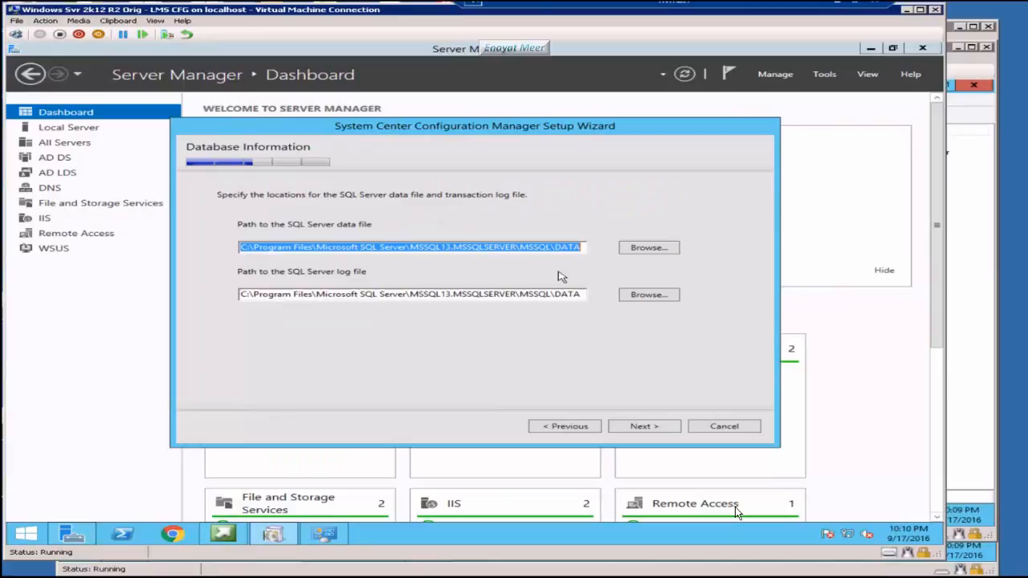
{"action": "key", "text": "Return"}
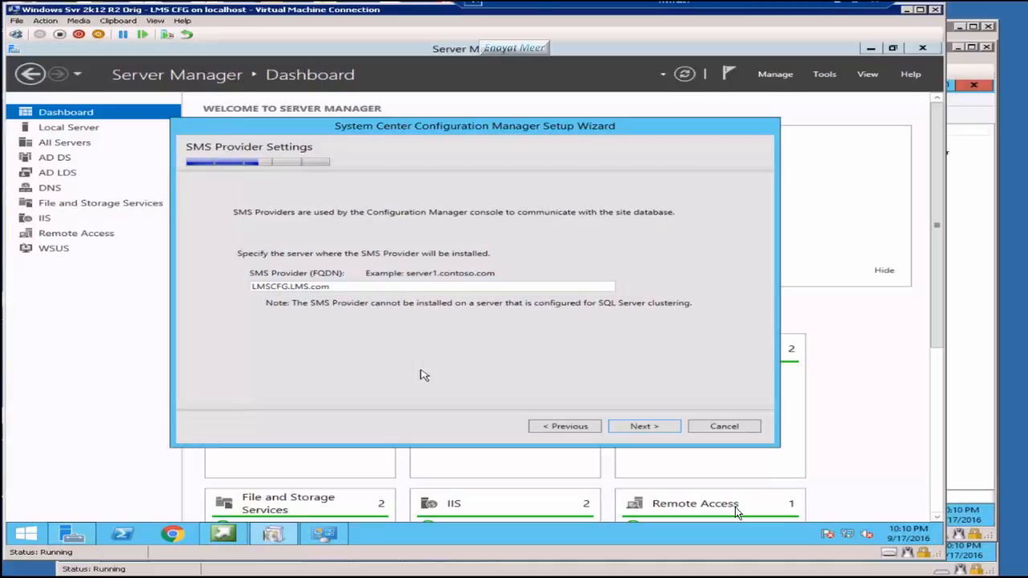
{"action": "left_click", "coordinate": [630, 422]}
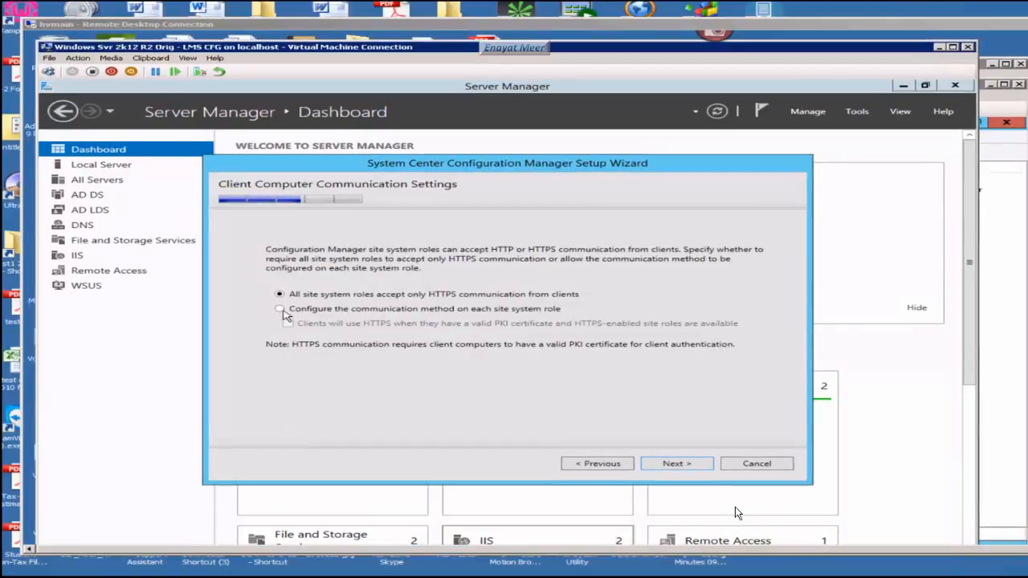
{"action": "left_click", "coordinate": [281, 309]}
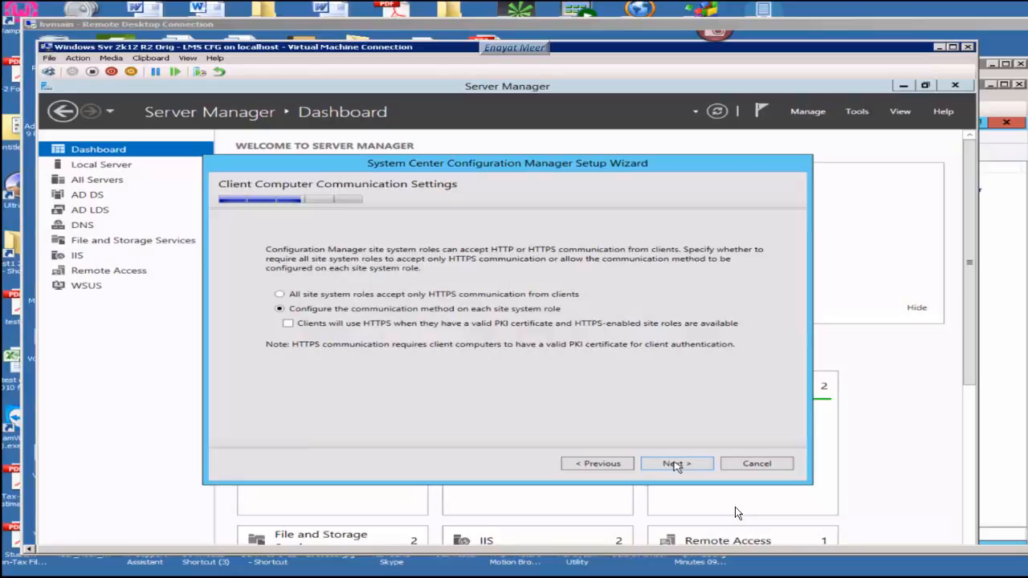
{"action": "left_click", "coordinate": [676, 464]}
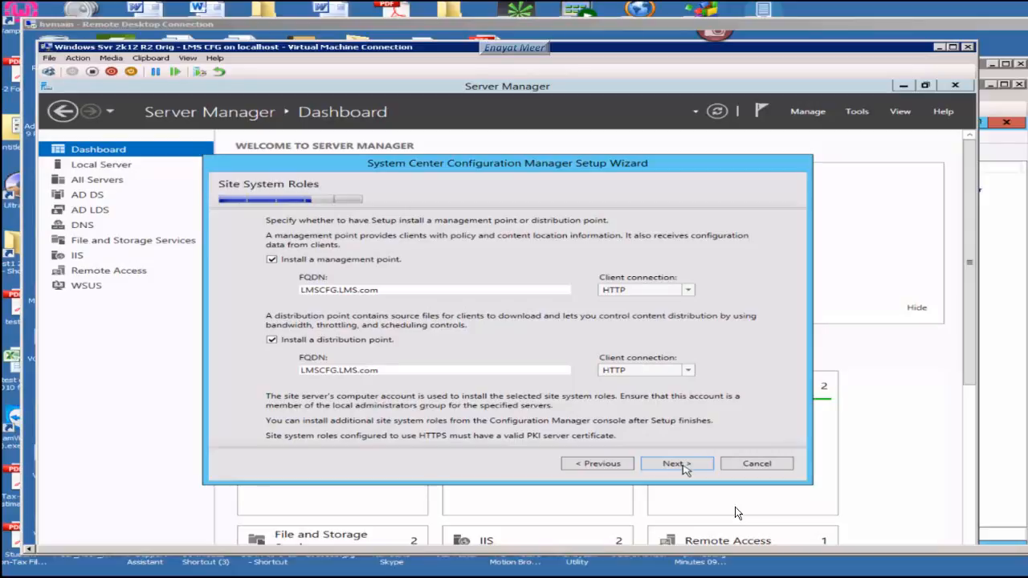
Step: Keep the management point and distribution point on LMSCFG.LMS.com over HTTP and continue
{"action": "left_click", "coordinate": [683, 466]}
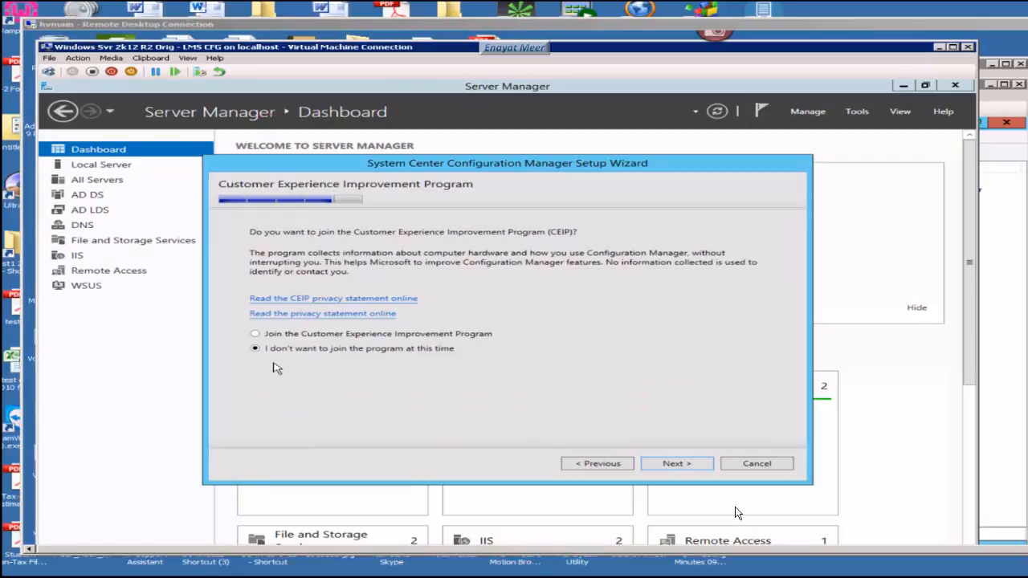
Step: Leave 'I don't want to join the program at this time' selected and continue
{"action": "key", "text": "Return"}
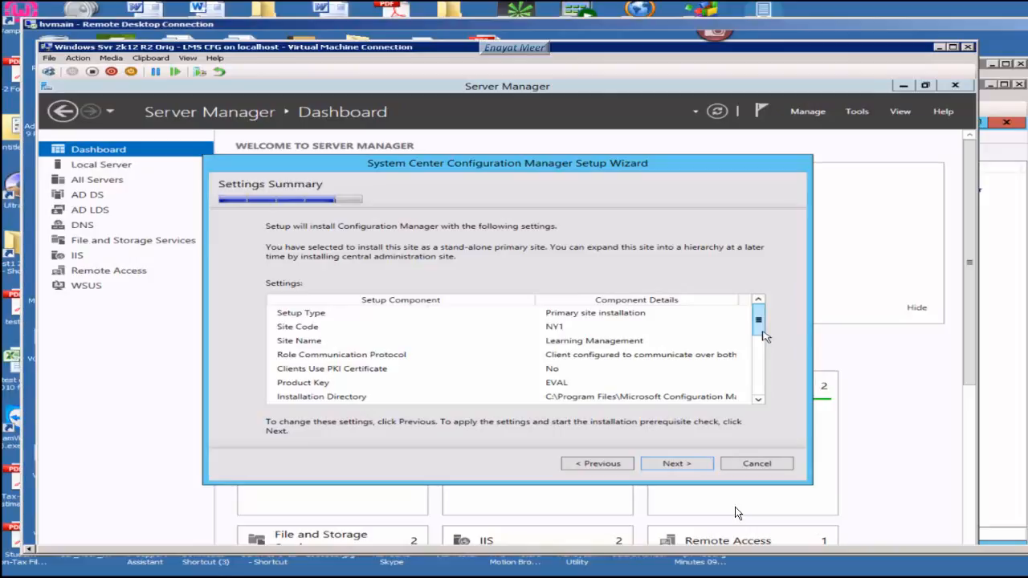
Step: Review the NY1 settings summary and run the prerequisite check
{"action": "left_click_drag", "start_coordinate": [763, 332], "coordinate": [760, 390]}
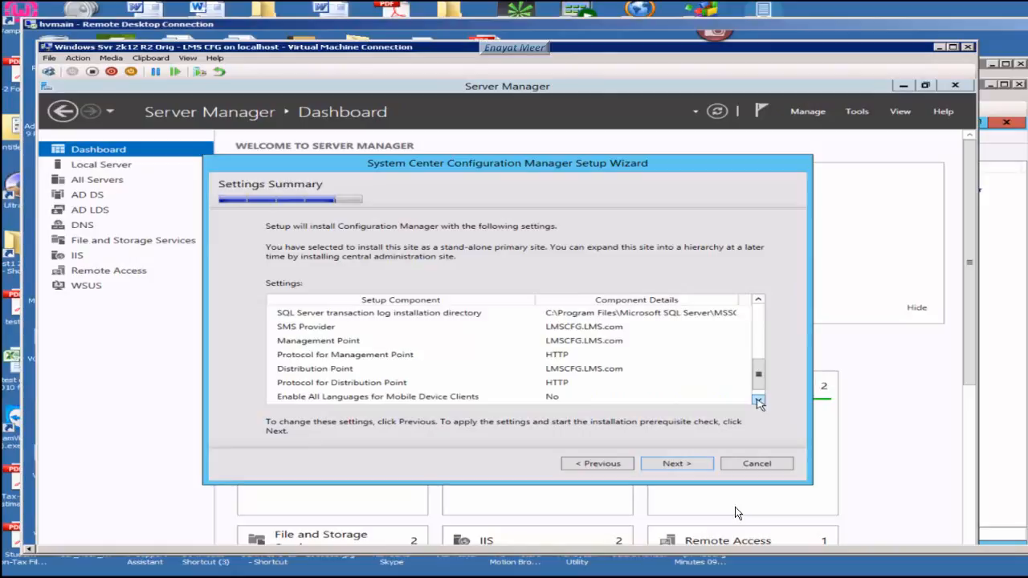
{"action": "left_click", "coordinate": [676, 465]}
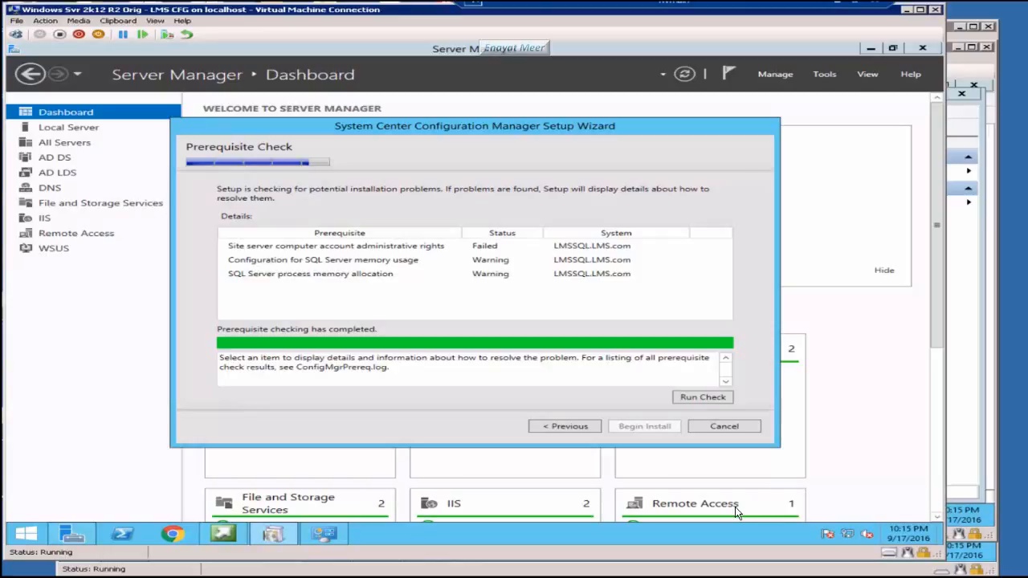
{"action": "left_click", "coordinate": [621, 576]}
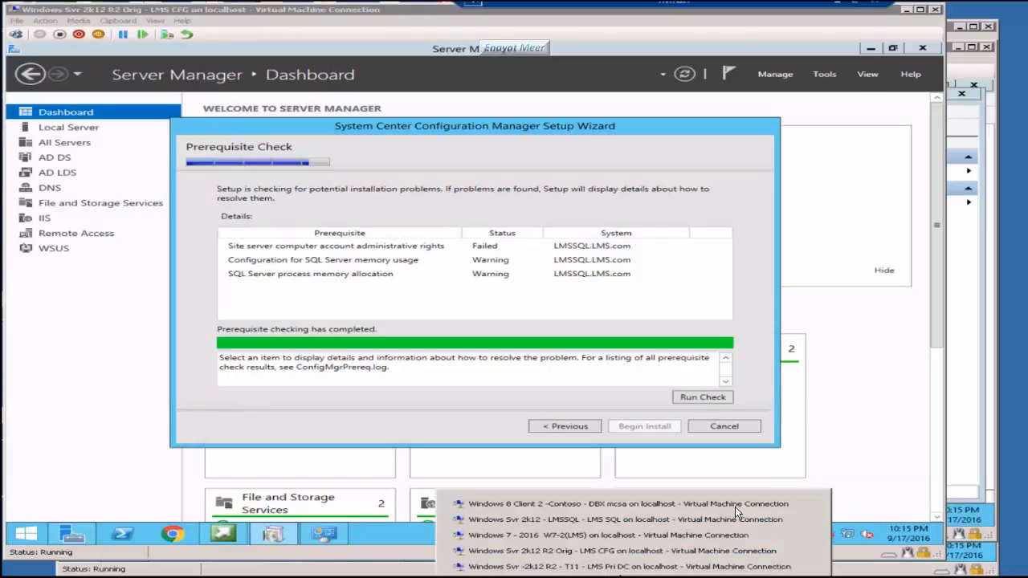
Step: On the LMSSQL machine, add LMSSQL to the local Administrators group
{"action": "left_click", "coordinate": [738, 514]}
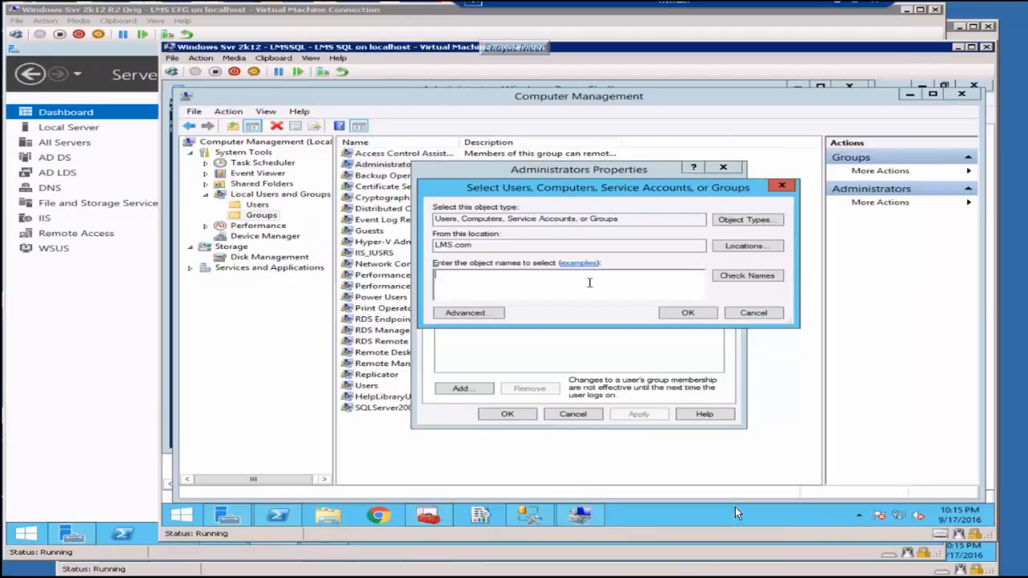
{"action": "type", "text": "LMSSQL"}
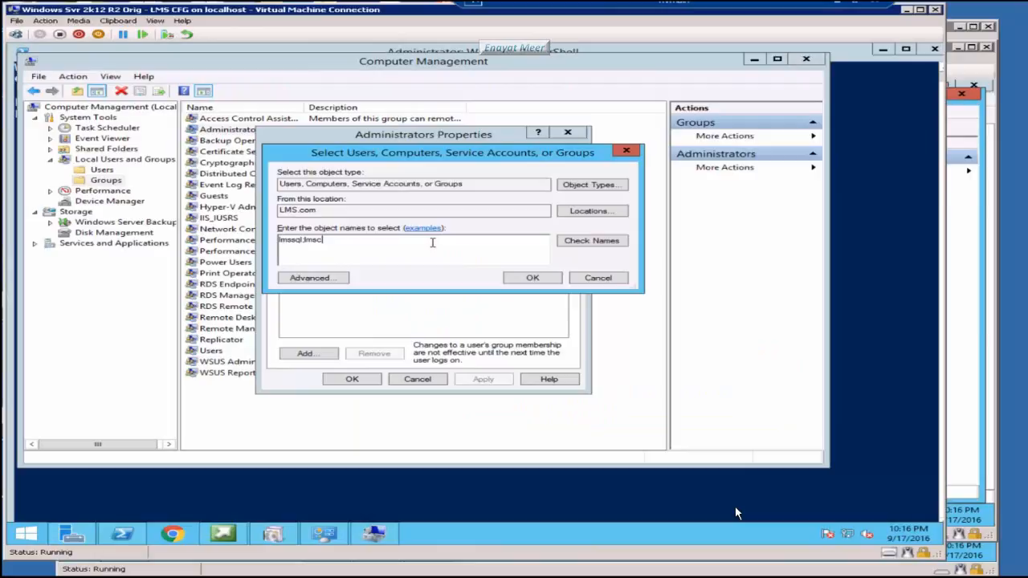
{"action": "key", "text": "Return"}
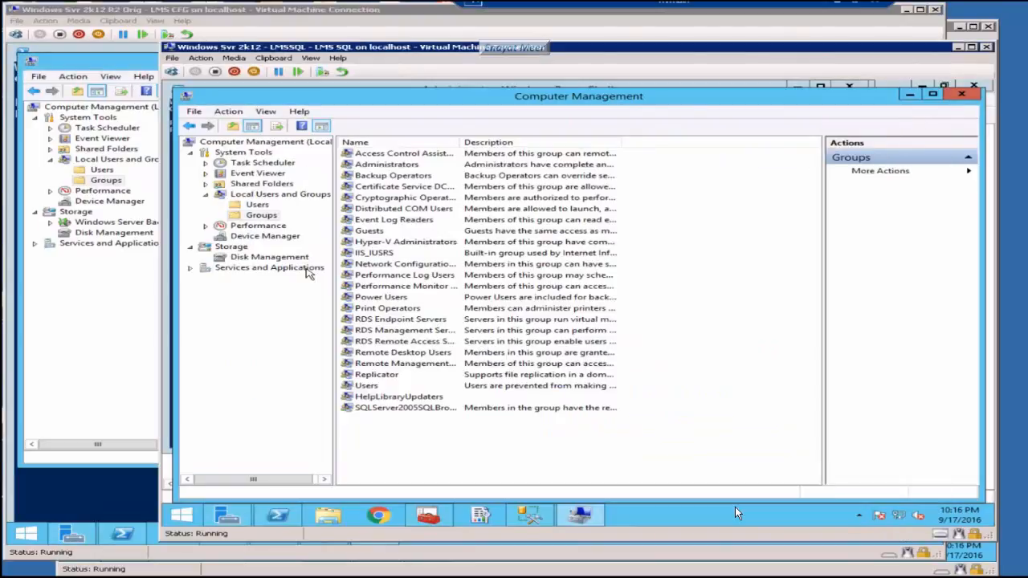
Step: Add the lmscfg computer account to the Administrators group as well
{"action": "double_click", "coordinate": [387, 164]}
{"action": "left_click", "coordinate": [462, 389]}
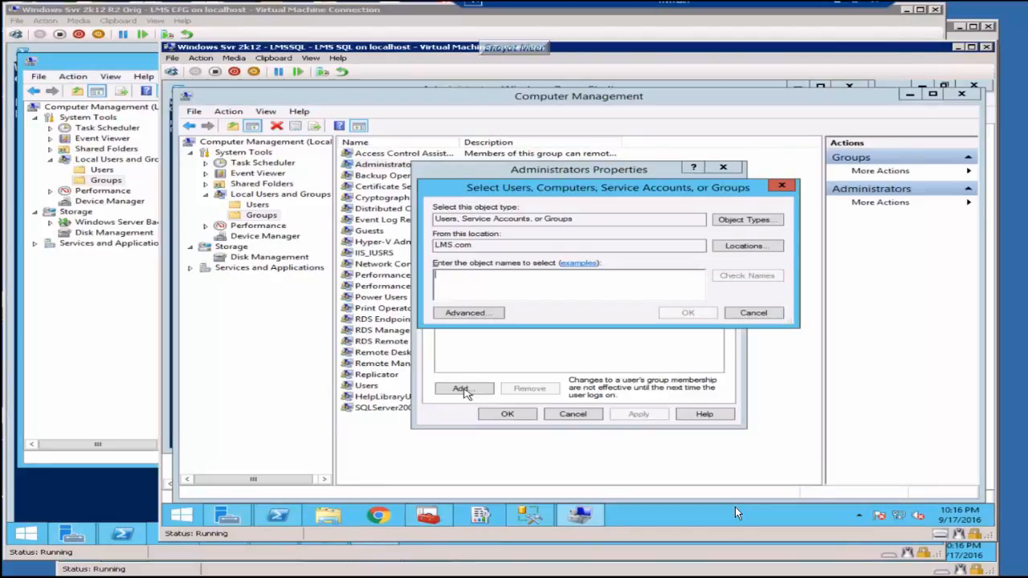
{"action": "type", "text": "lmscfg"}
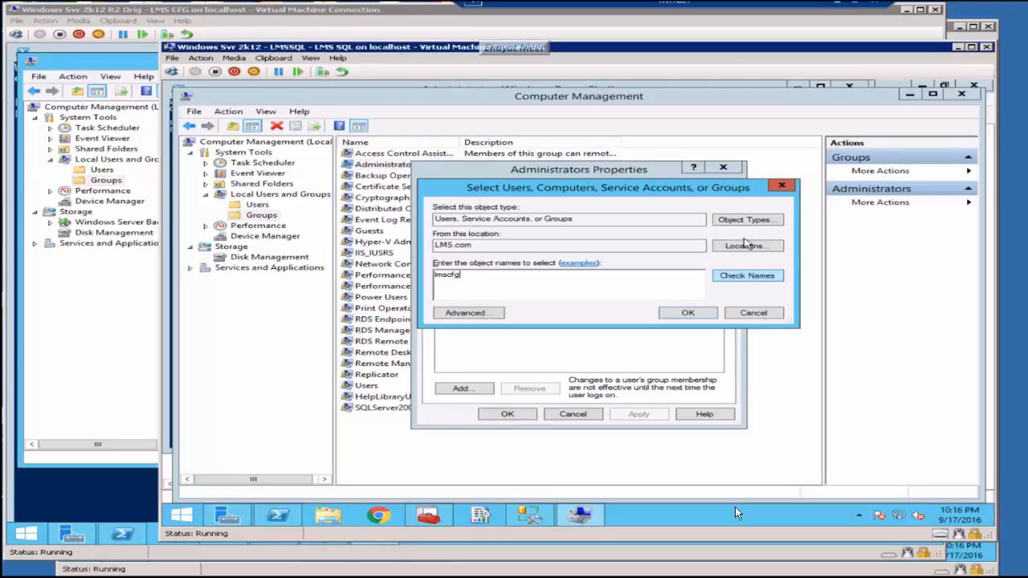
{"action": "left_click", "coordinate": [691, 313]}
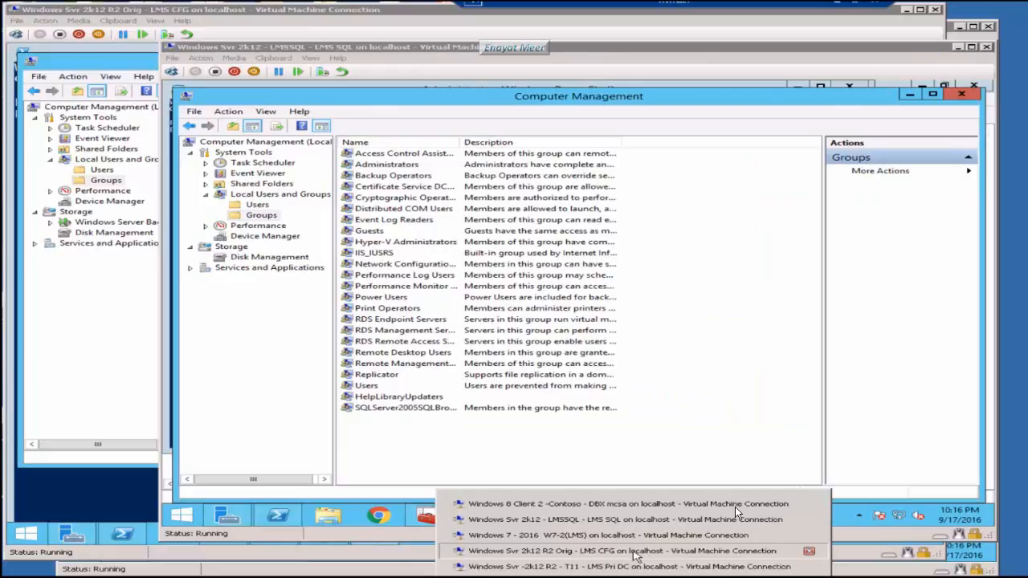
Step: Back on the LMS CFG VM, begin installing the primary site with only prerequisite warnings left
{"action": "left_click", "coordinate": [634, 551]}
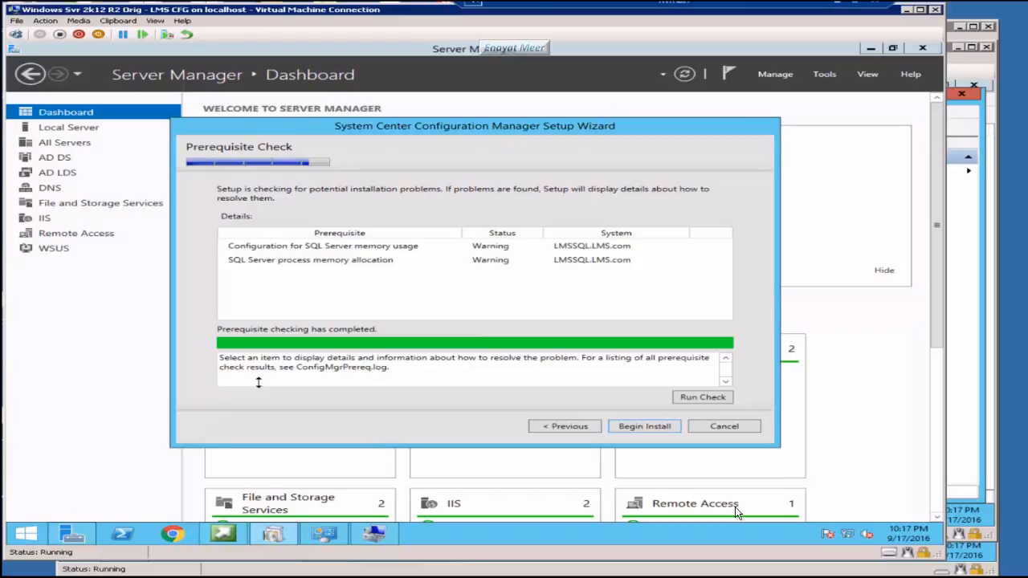
{"action": "left_click", "coordinate": [644, 426]}
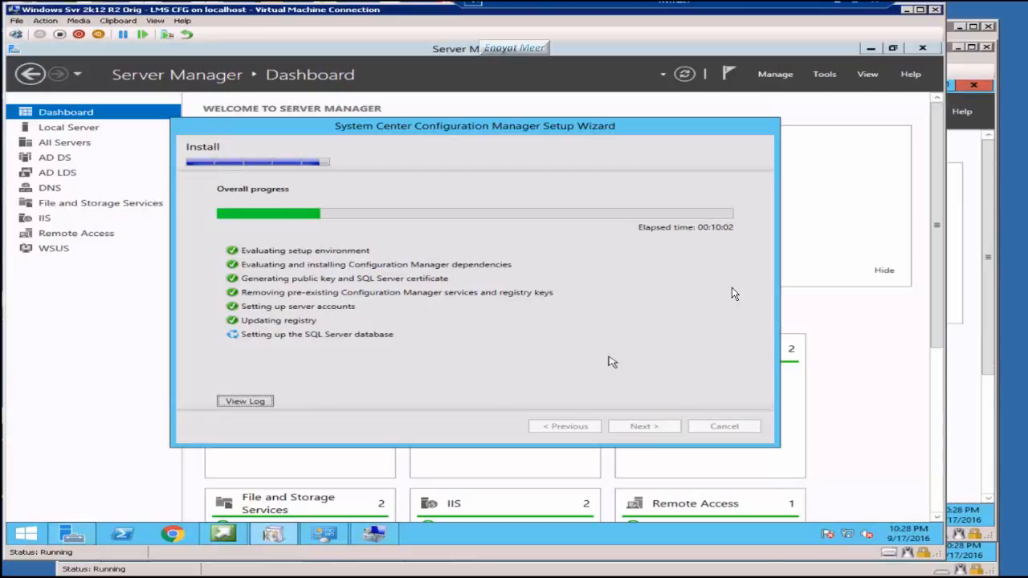
Step: Open Management Studio on LMSSQL, then scroll setup progress down to the boot image package step
{"action": "key", "text": "alt+Tab"}
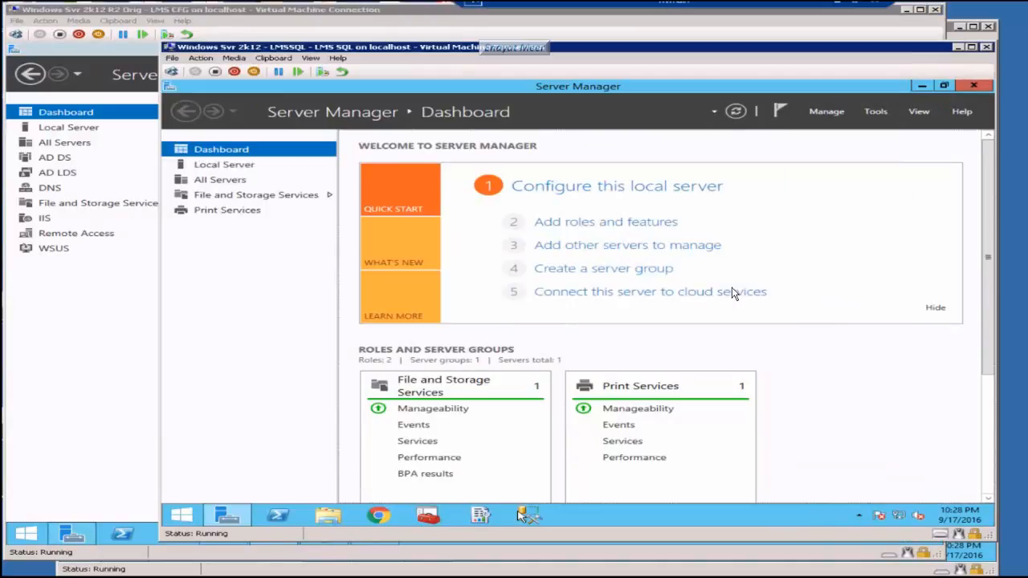
{"action": "left_click", "coordinate": [522, 515]}
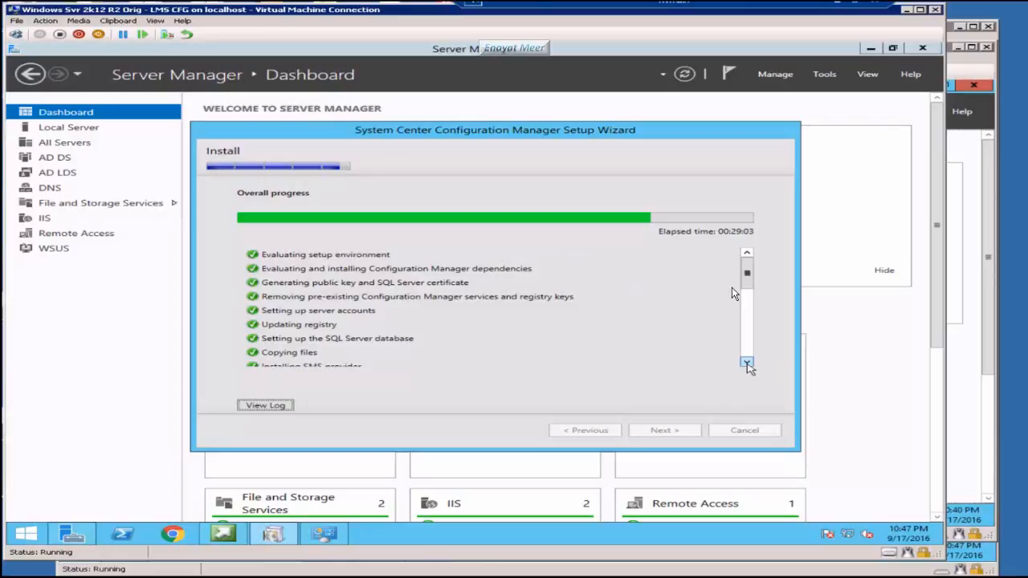
{"action": "left_click", "coordinate": [748, 364]}
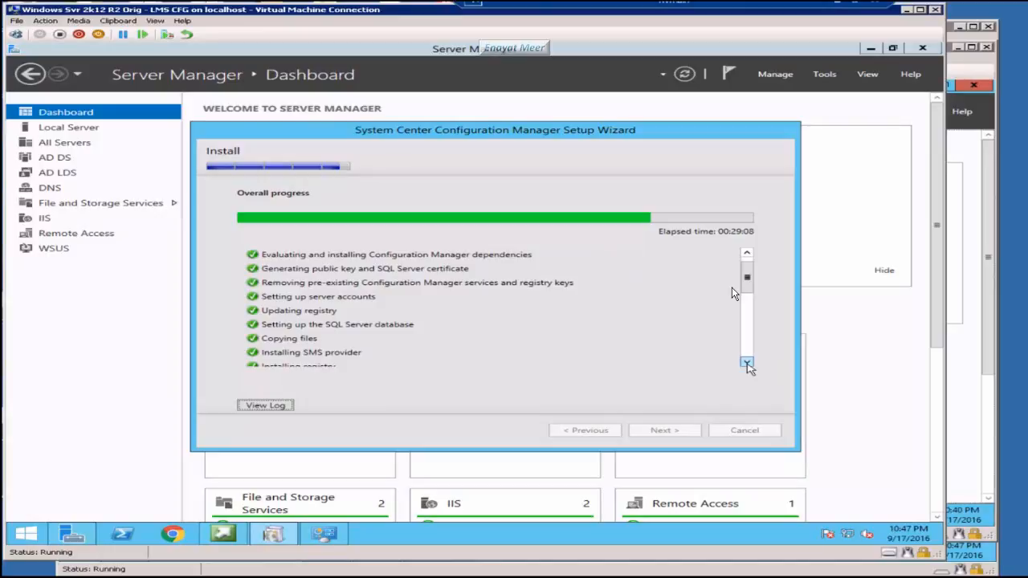
{"action": "left_click", "coordinate": [747, 363]}
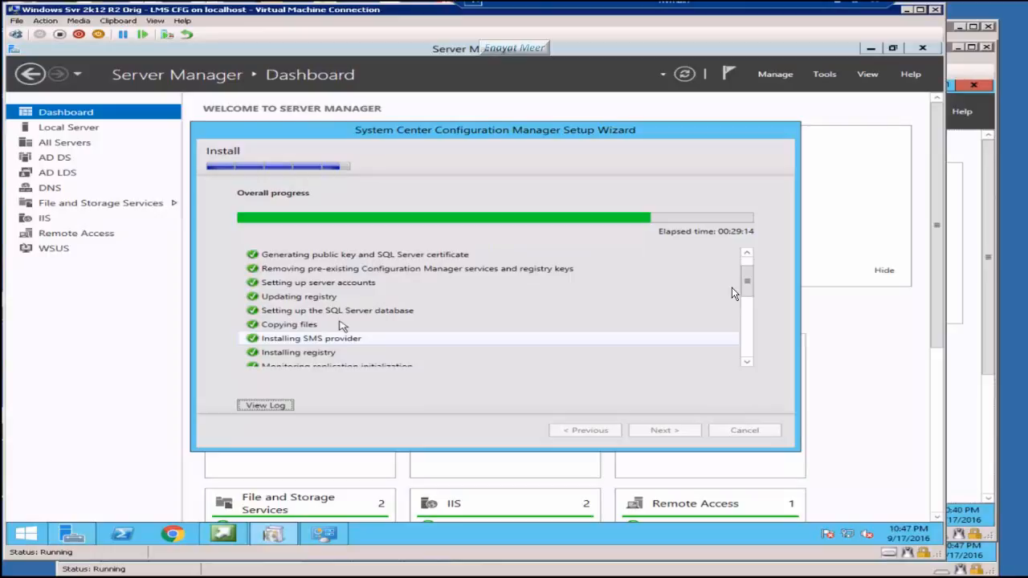
{"action": "left_click", "coordinate": [747, 363]}
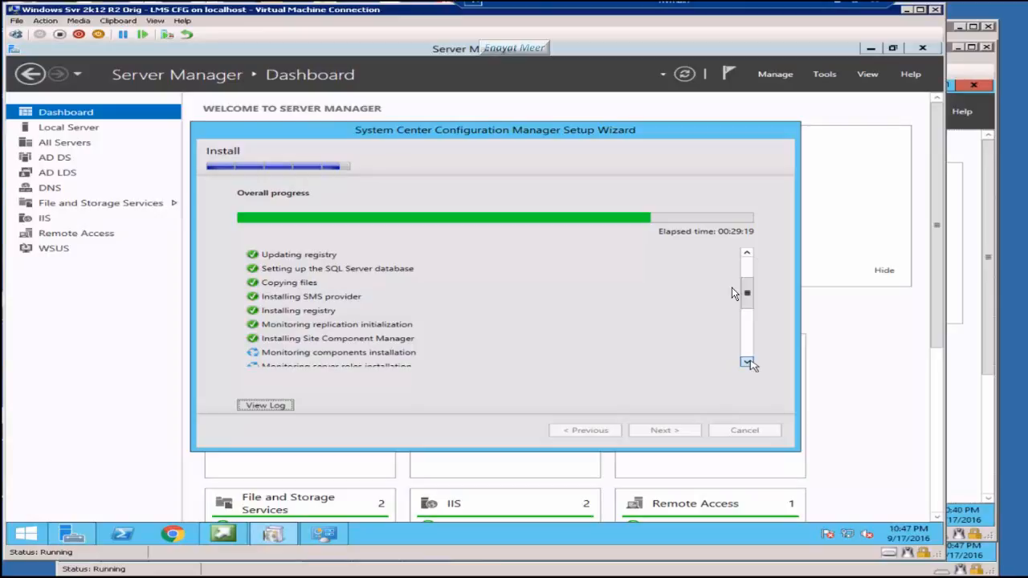
{"action": "left_click", "coordinate": [748, 363]}
{"action": "left_click", "coordinate": [748, 363]}
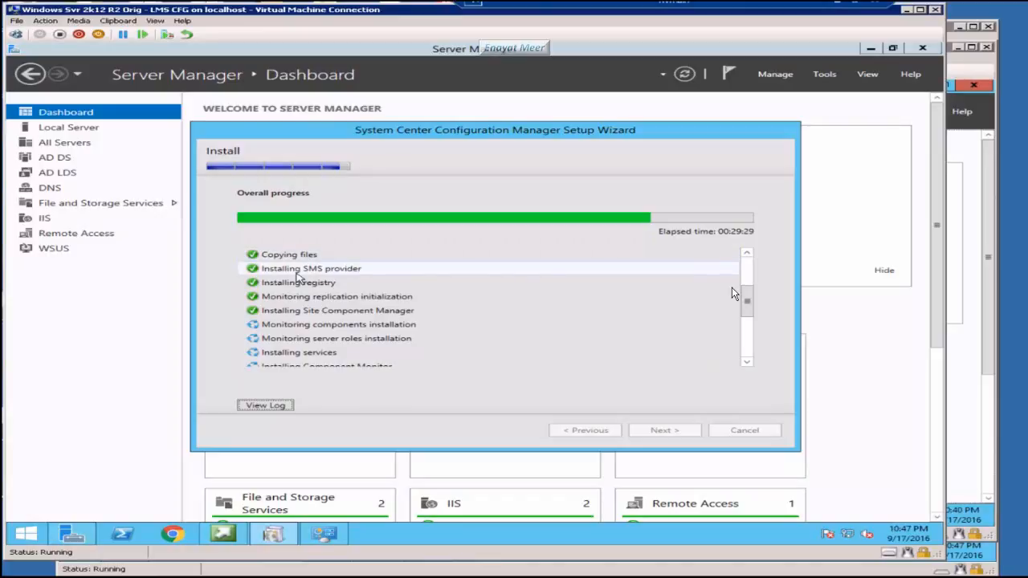
{"action": "left_click", "coordinate": [748, 363]}
{"action": "left_click", "coordinate": [748, 364]}
{"action": "left_click", "coordinate": [748, 363]}
{"action": "left_click", "coordinate": [748, 363]}
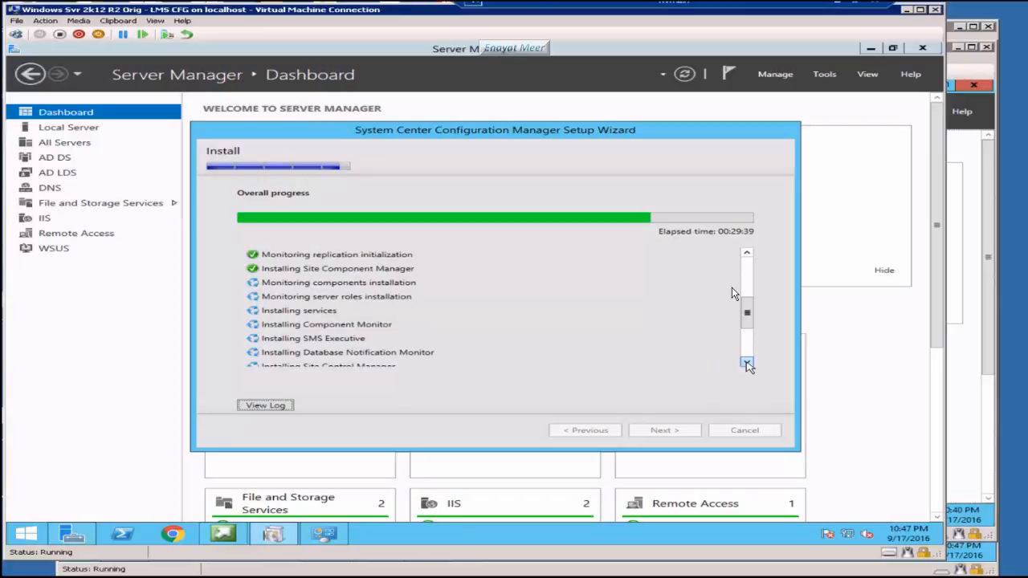
{"action": "left_click", "coordinate": [748, 363]}
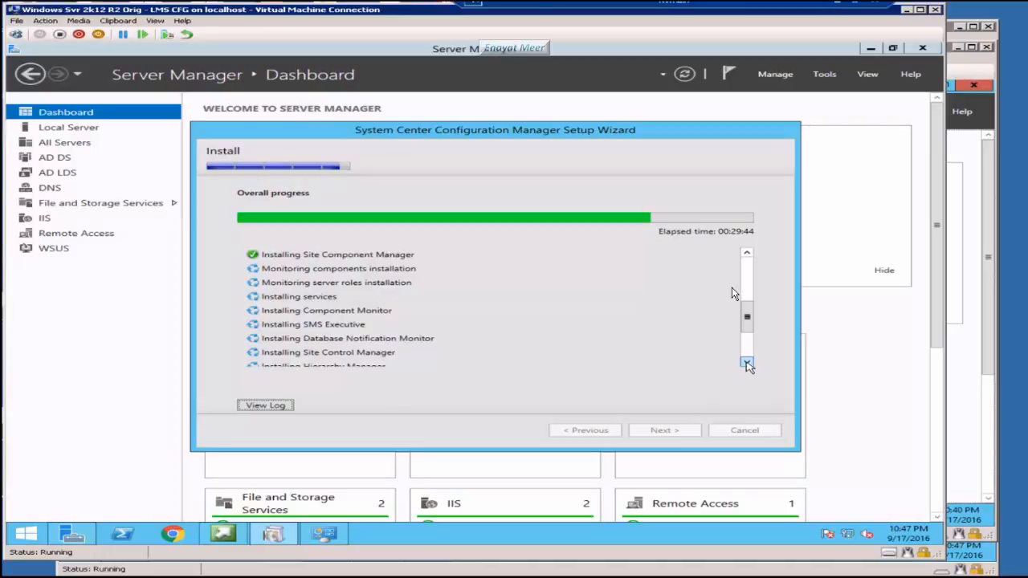
{"action": "left_click", "coordinate": [747, 363]}
{"action": "left_click", "coordinate": [747, 364]}
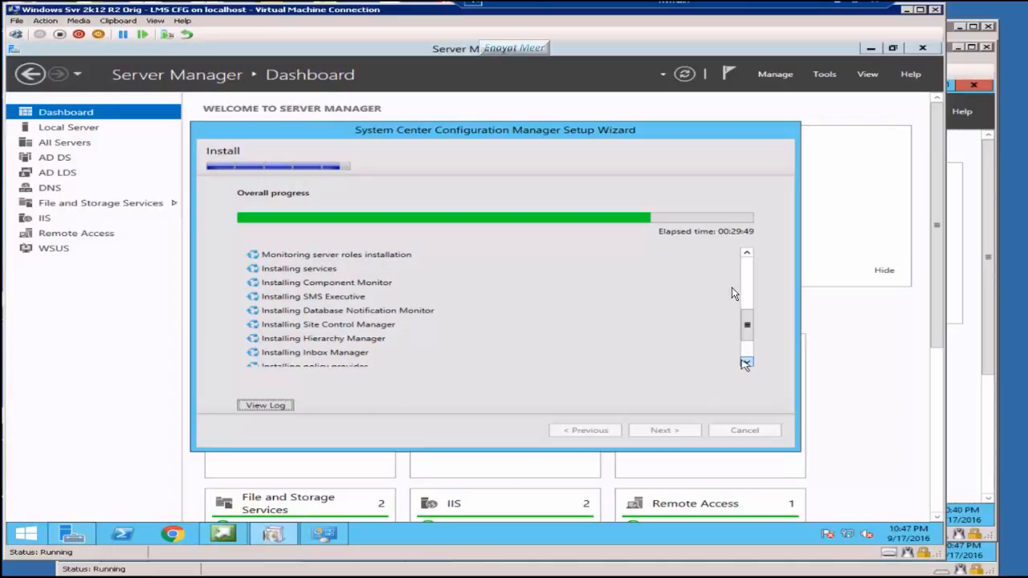
{"action": "left_click", "coordinate": [748, 364]}
{"action": "left_click", "coordinate": [747, 363]}
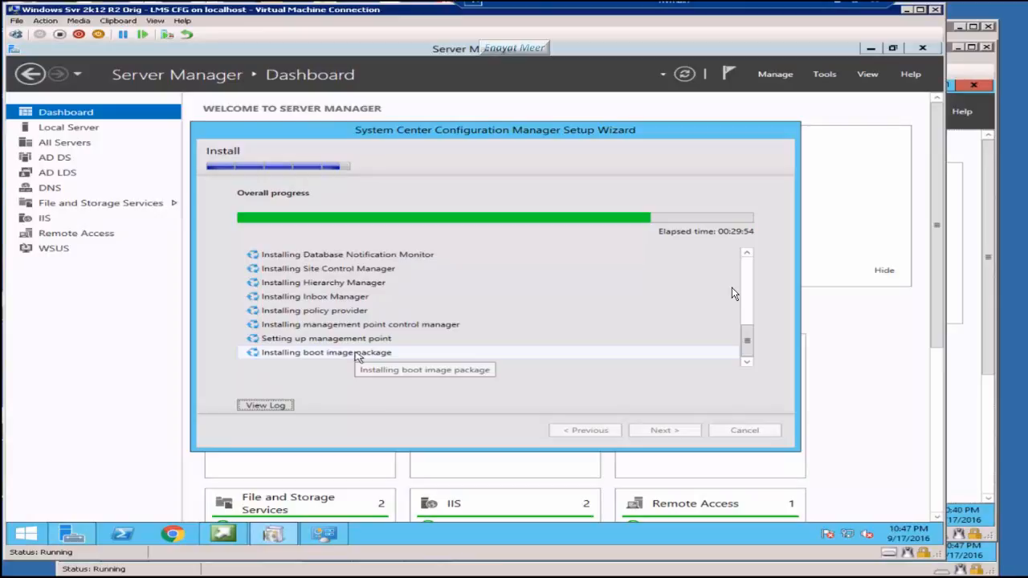
{"action": "left_click", "coordinate": [635, 577]}
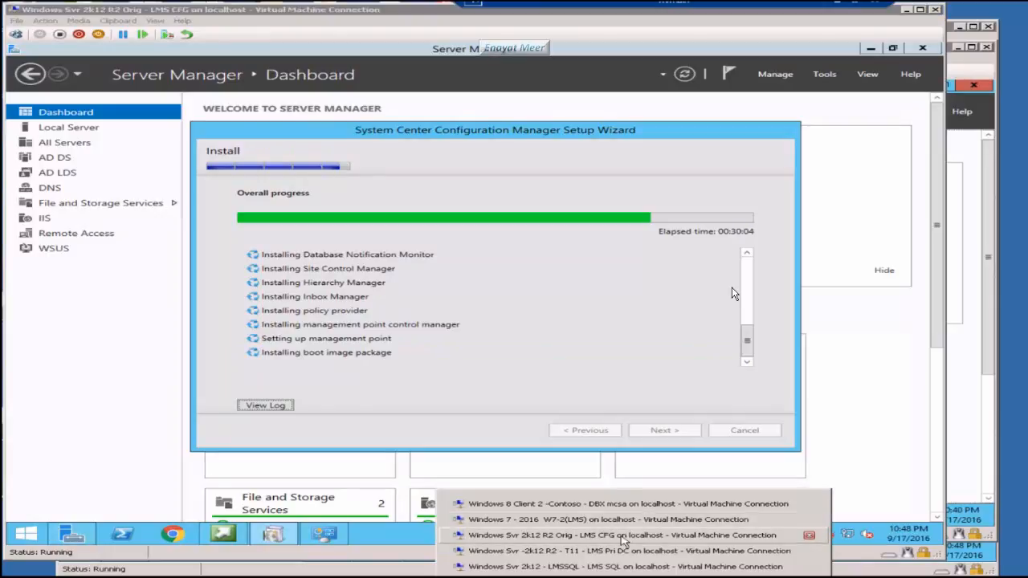
Step: Unlock the LMSSQL VM by entering the domain administrator's password at the sign-in screen
{"action": "left_click", "coordinate": [615, 566]}
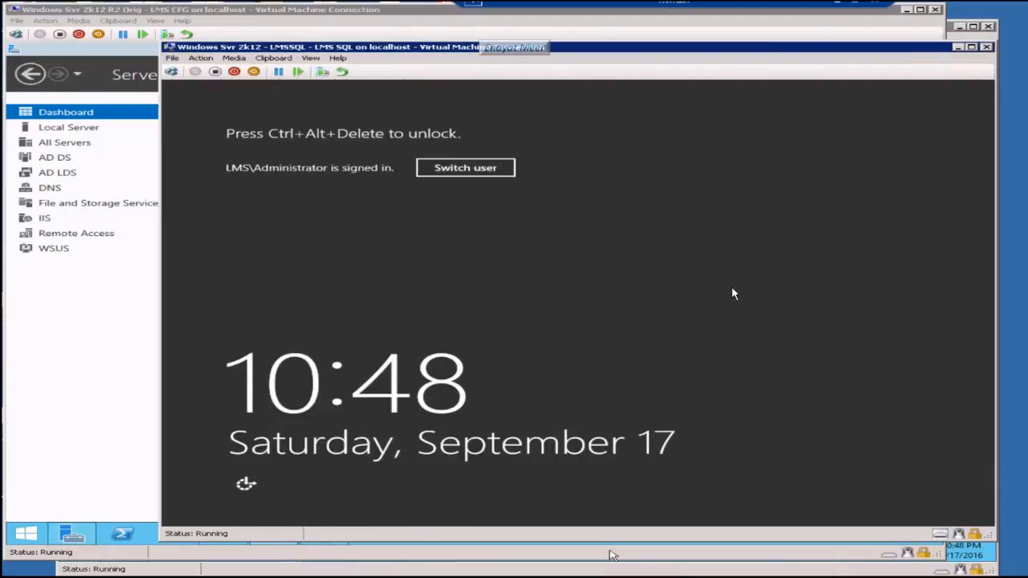
{"action": "left_click", "coordinate": [197, 72]}
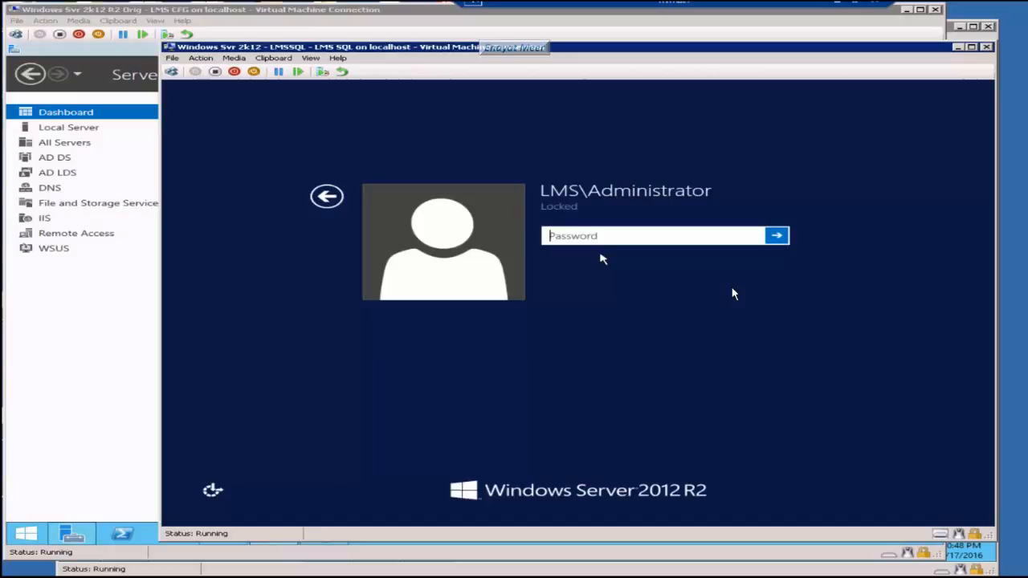
{"action": "type", "text": "•••••"}
{"action": "key", "text": "Return"}
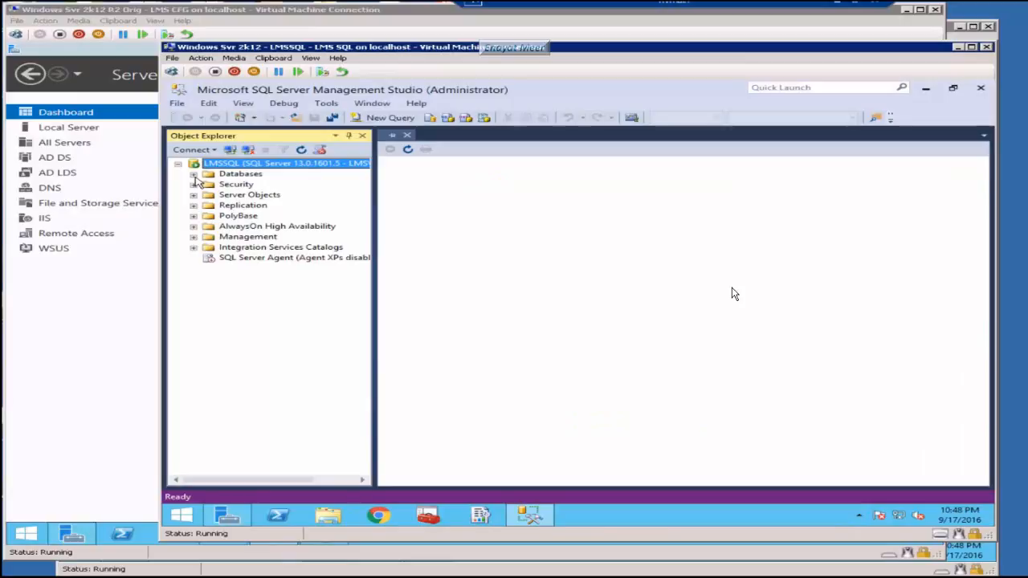
Step: Expand Databases > CM_NY1 to browse its Tables and Views, then close Management Studio
{"action": "left_click", "coordinate": [193, 175]}
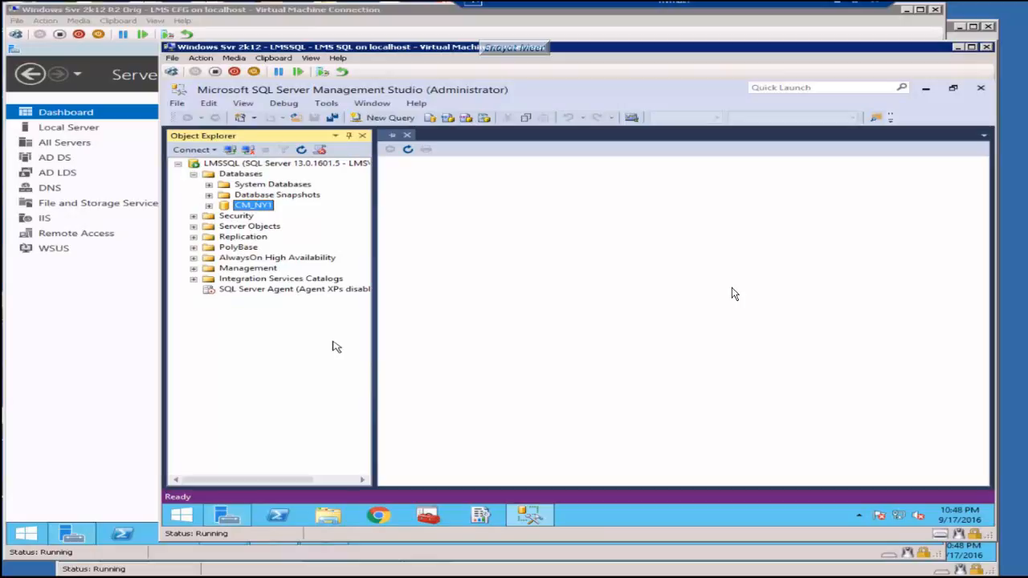
{"action": "left_click", "coordinate": [208, 206]}
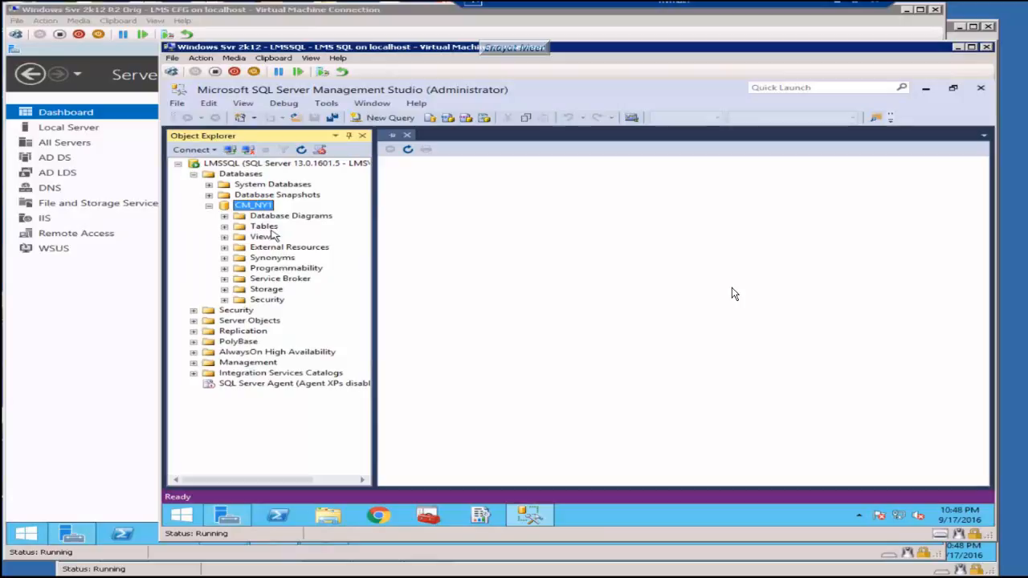
{"action": "double_click", "coordinate": [268, 227]}
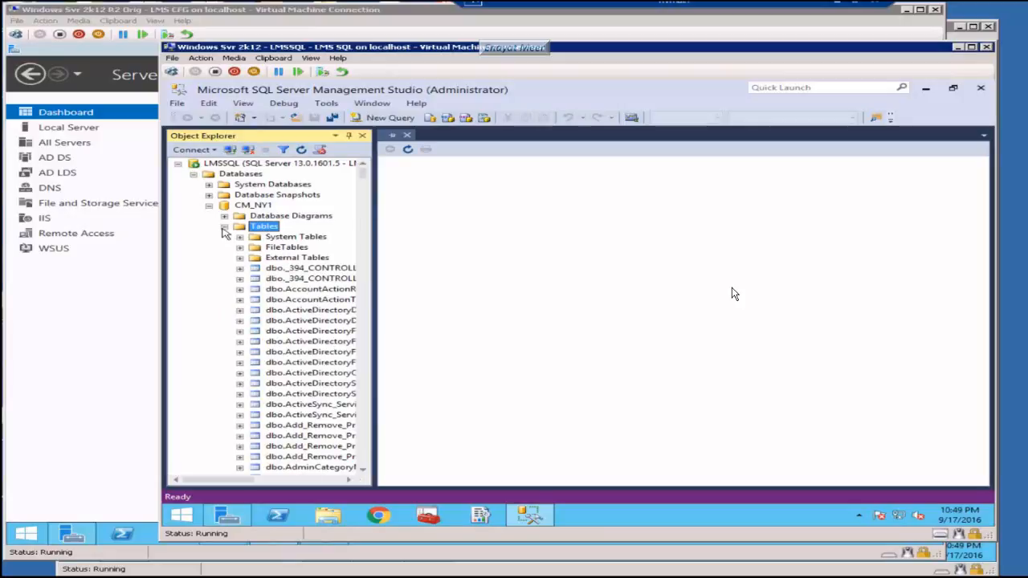
{"action": "left_click", "coordinate": [224, 227]}
{"action": "left_click", "coordinate": [224, 236]}
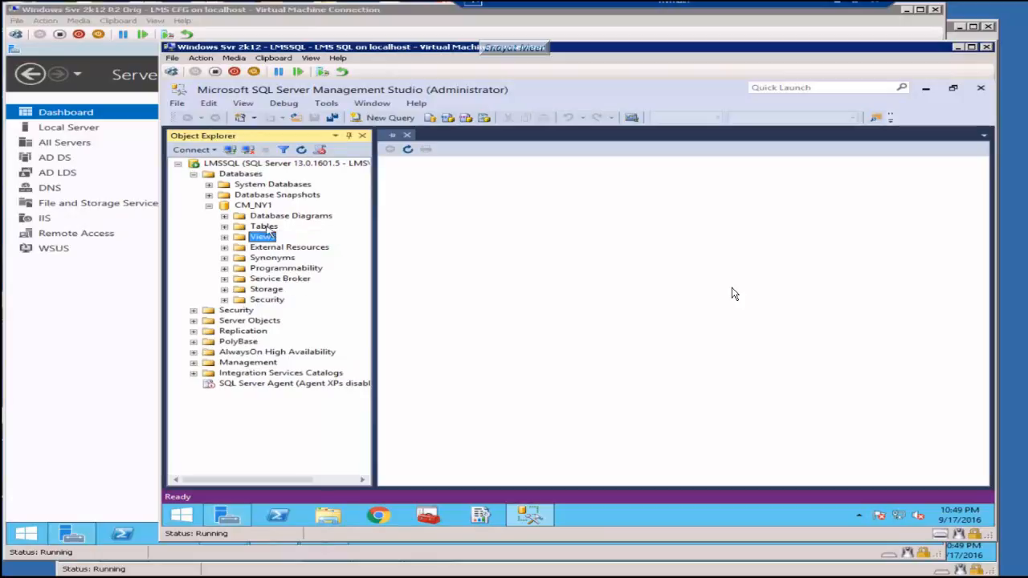
{"action": "left_click", "coordinate": [254, 206]}
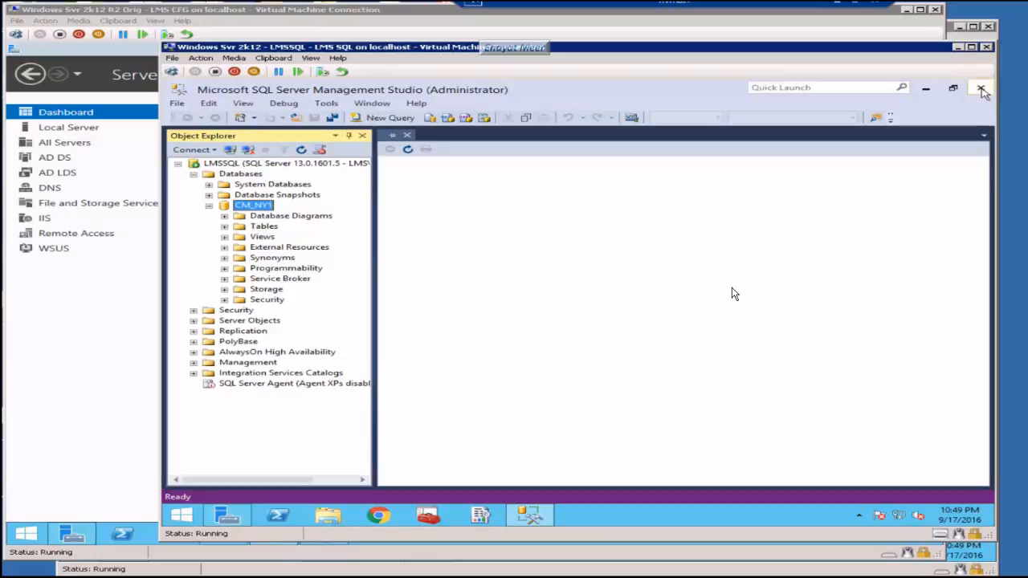
{"action": "left_click", "coordinate": [981, 88]}
{"action": "left_click", "coordinate": [634, 576]}
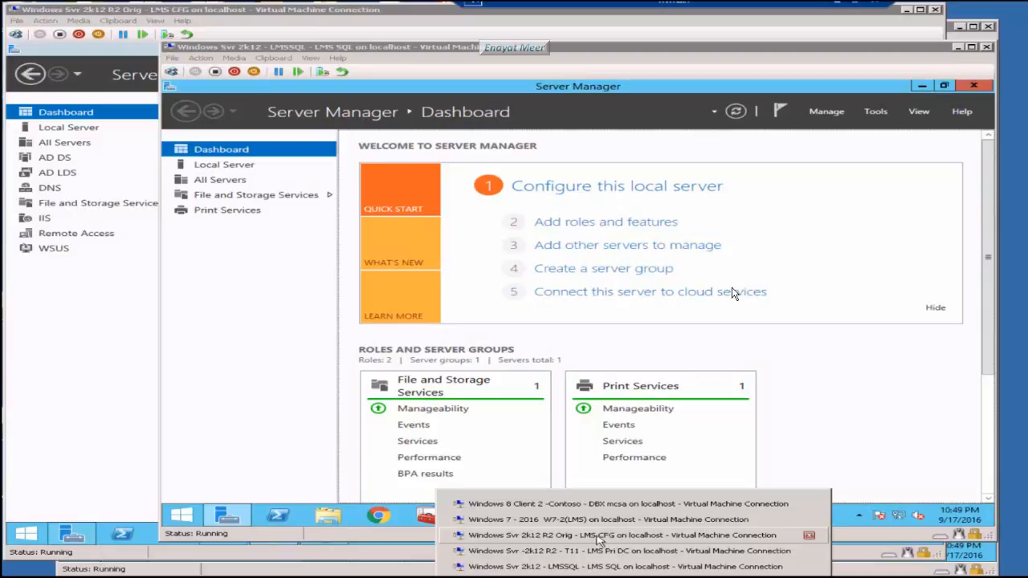
Step: On LMS CFG, scroll the completed task list to confirm core setup finished in 00:53:22
{"action": "left_click", "coordinate": [599, 535]}
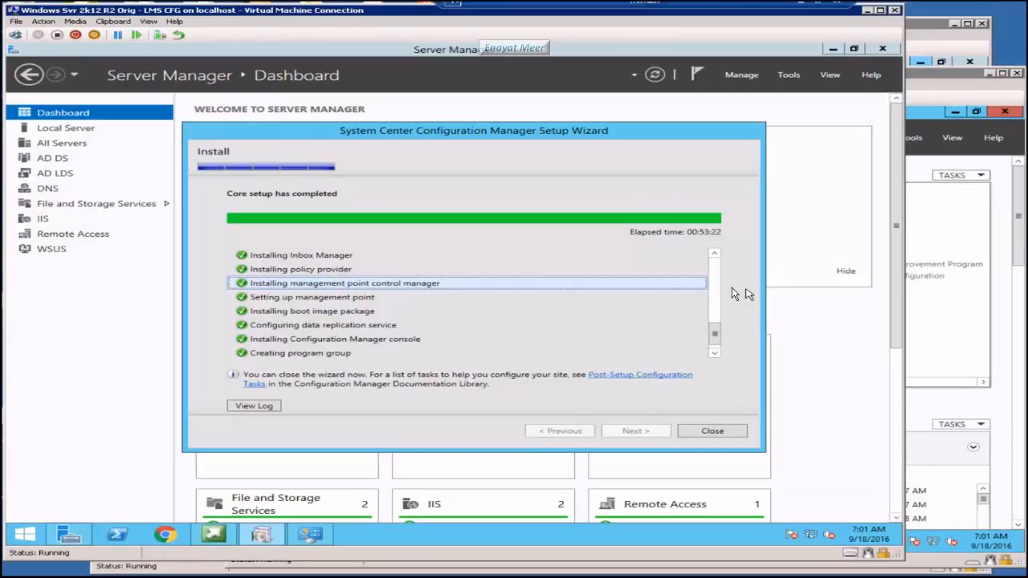
{"action": "scroll", "coordinate": [731, 294], "scroll_direction": "up", "scroll_amount": 5}
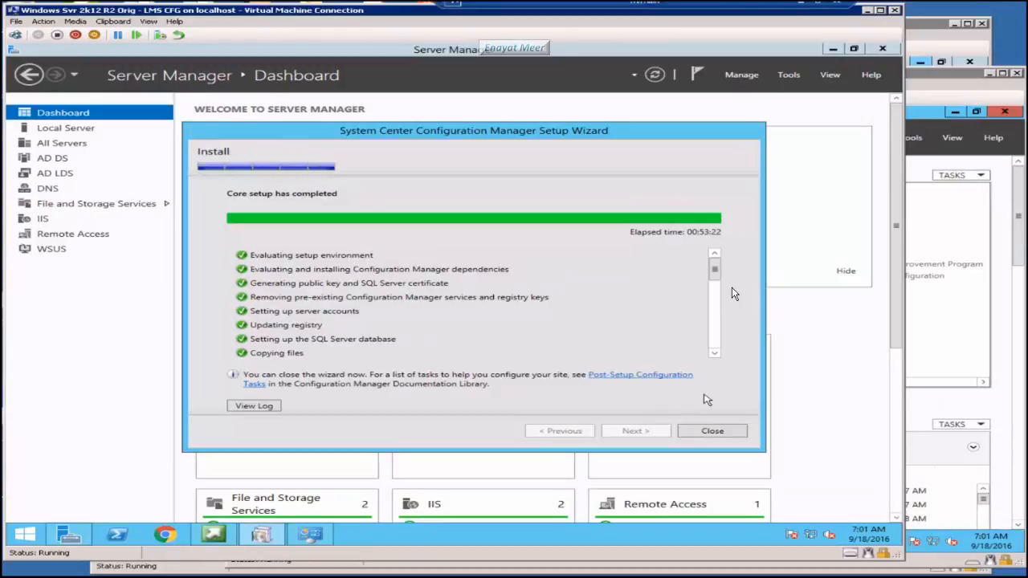
{"action": "left_click", "coordinate": [714, 353]}
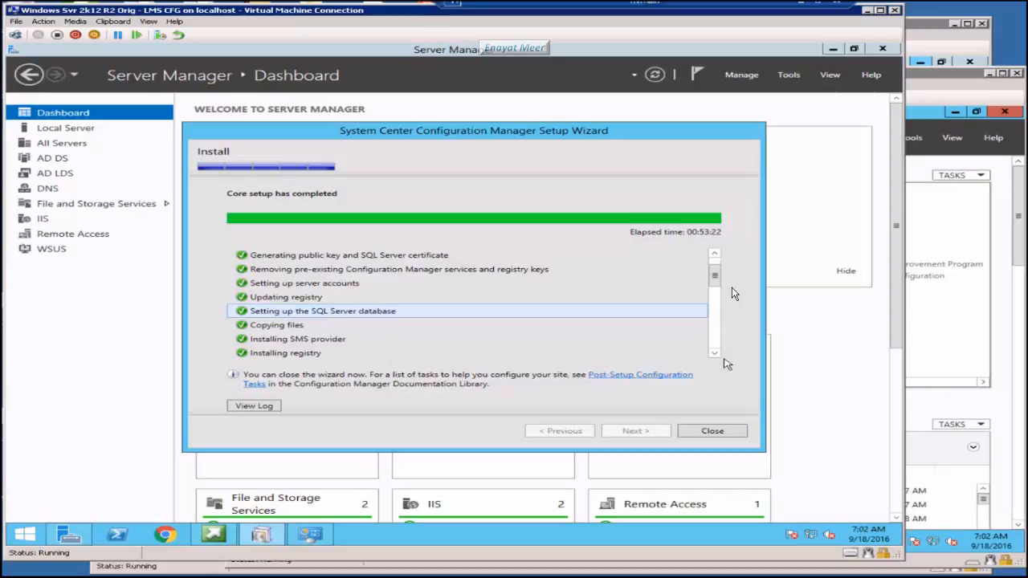
{"action": "left_click", "coordinate": [715, 353]}
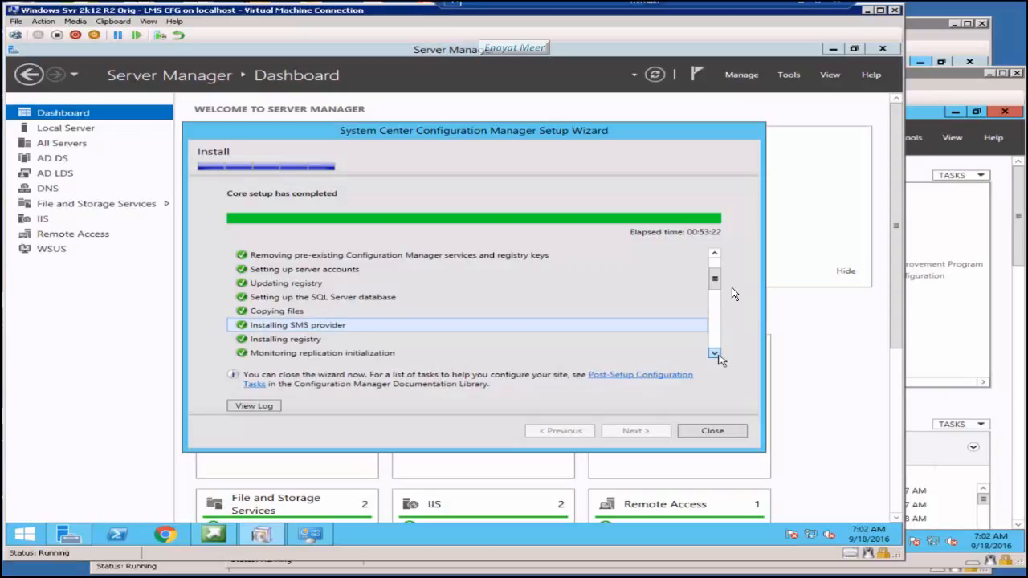
{"action": "left_click", "coordinate": [715, 354]}
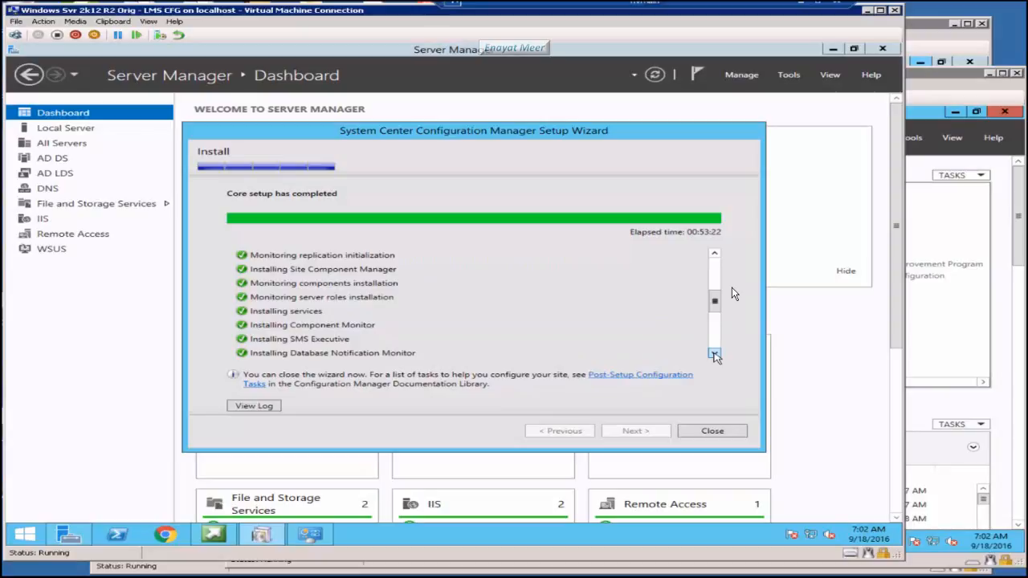
{"action": "left_click", "coordinate": [715, 353]}
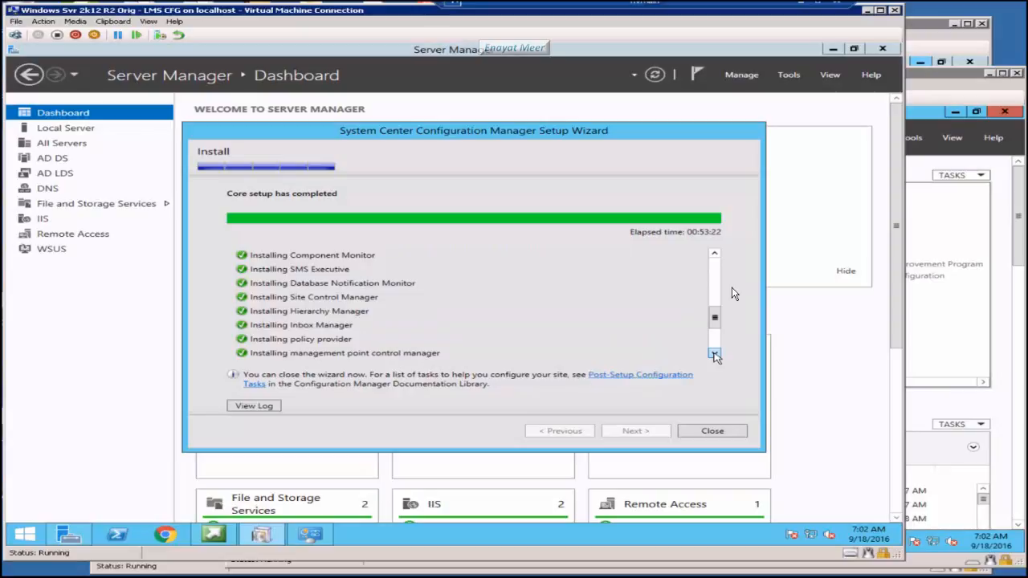
{"action": "left_click", "coordinate": [715, 354]}
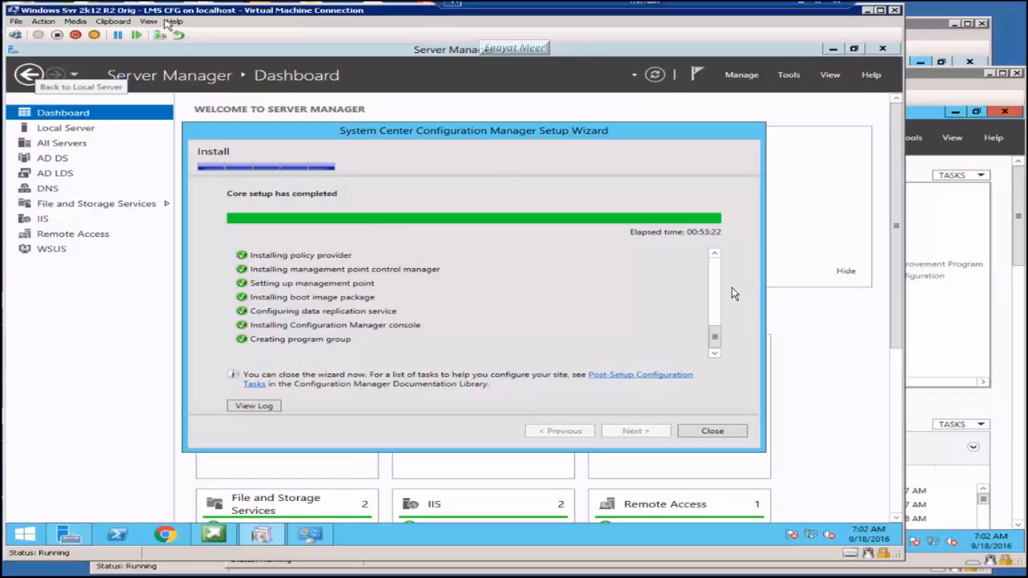
{"action": "key", "text": "alt+Tab"}
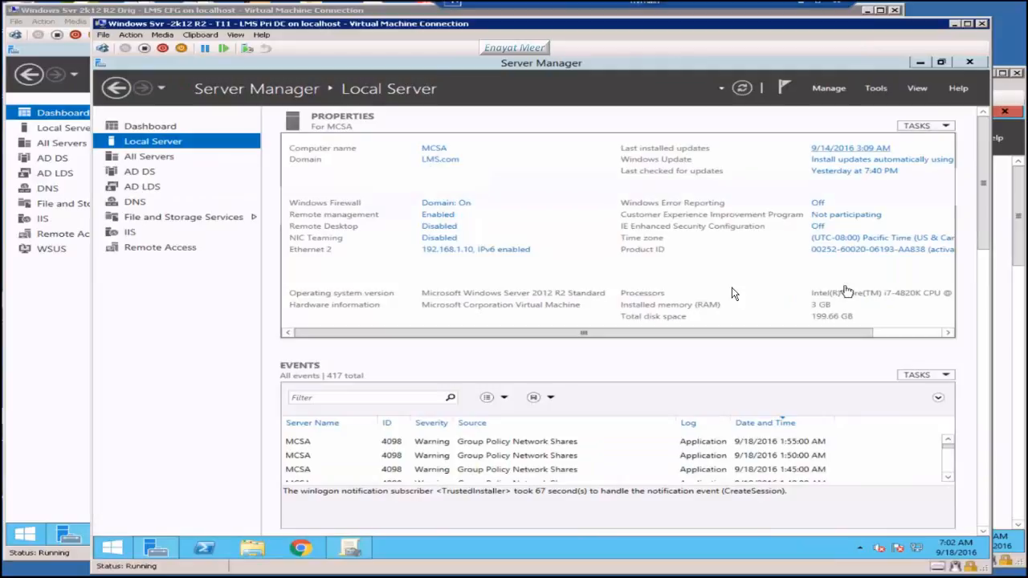
Step: List the default site's domain controllers in Active Directory Sites and Services
{"action": "left_click", "coordinate": [876, 89]}
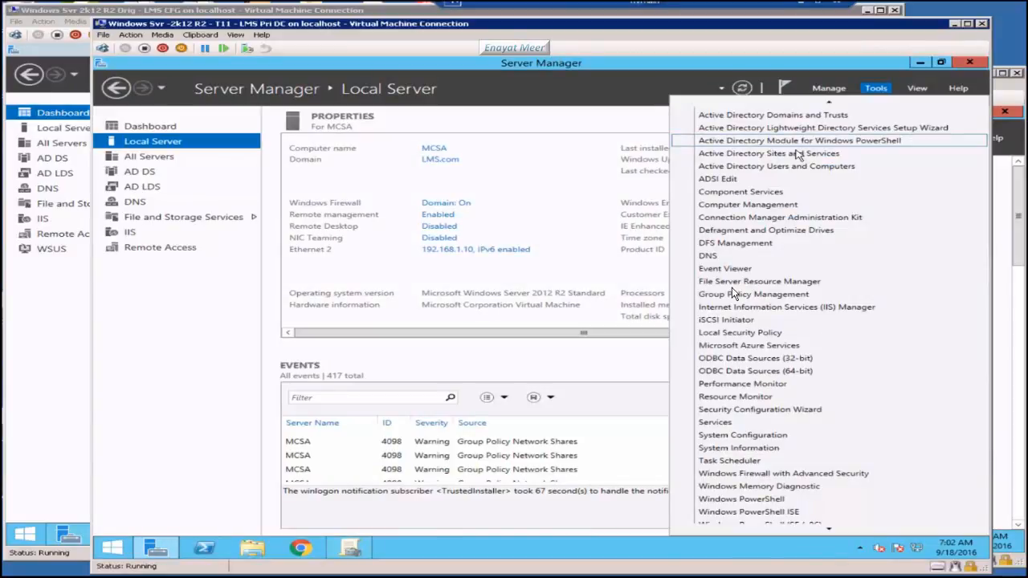
{"action": "left_click", "coordinate": [799, 153]}
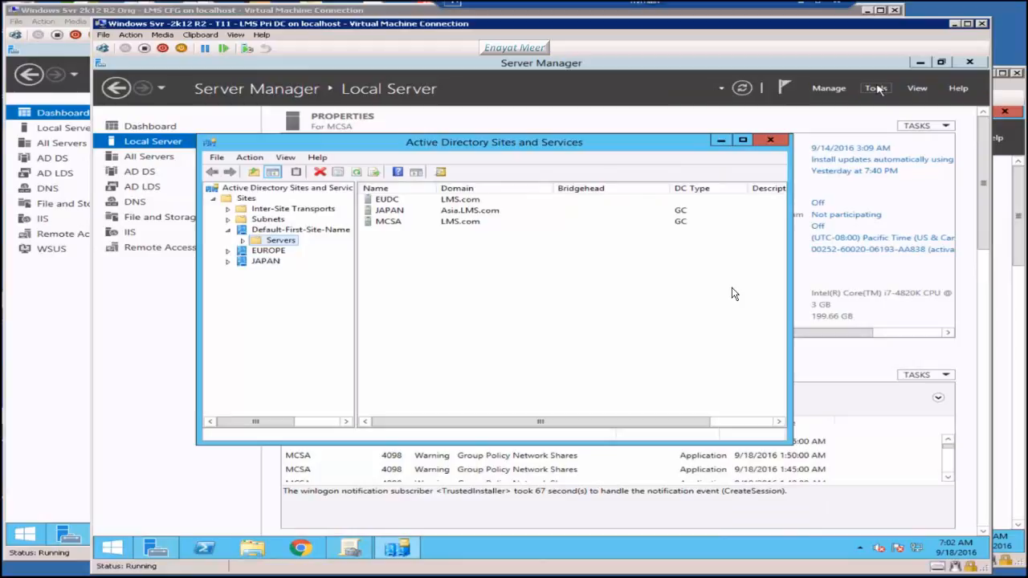
{"action": "left_click", "coordinate": [243, 241]}
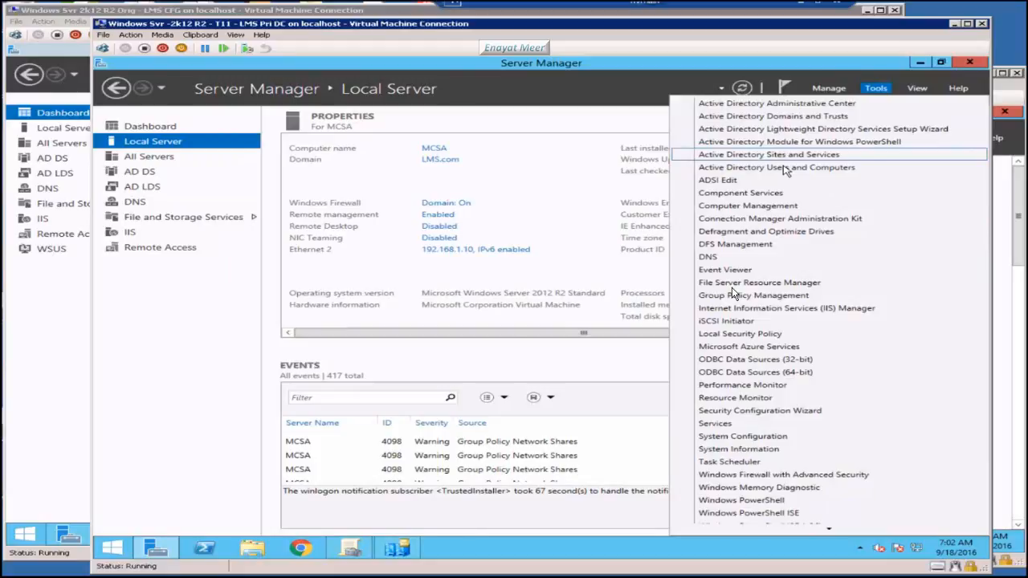
Step: Show the accounts in the SCCM Service_Accounts OU in Active Directory Users and Computers
{"action": "left_click", "coordinate": [776, 167]}
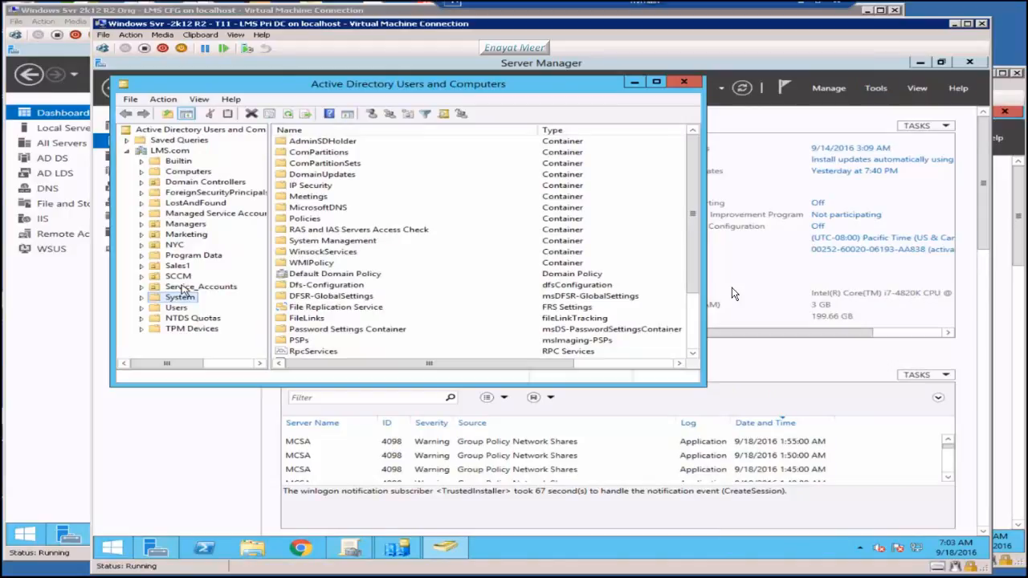
{"action": "left_click", "coordinate": [179, 276]}
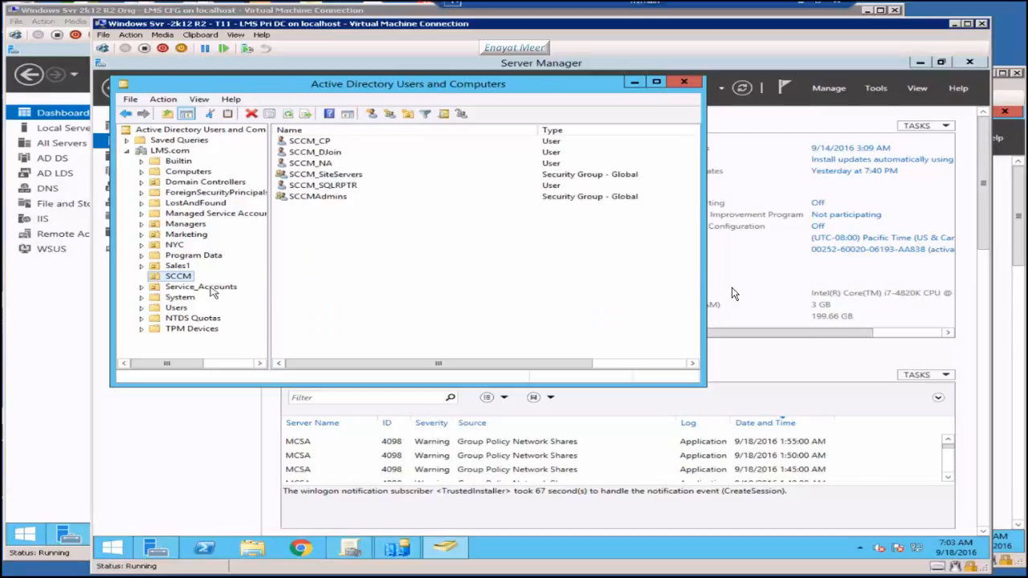
{"action": "left_click", "coordinate": [201, 287]}
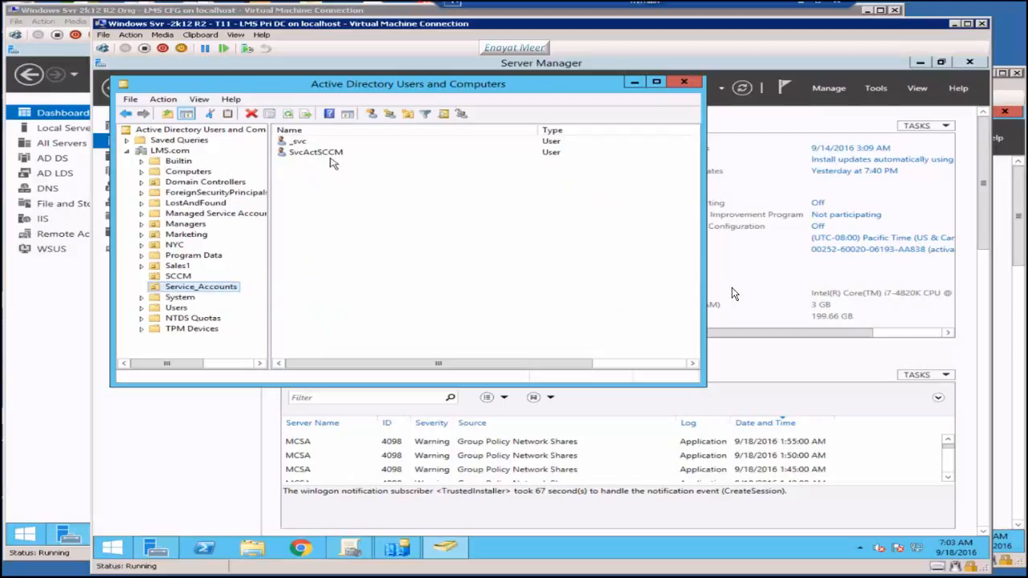
{"action": "key", "text": "alt+Tab"}
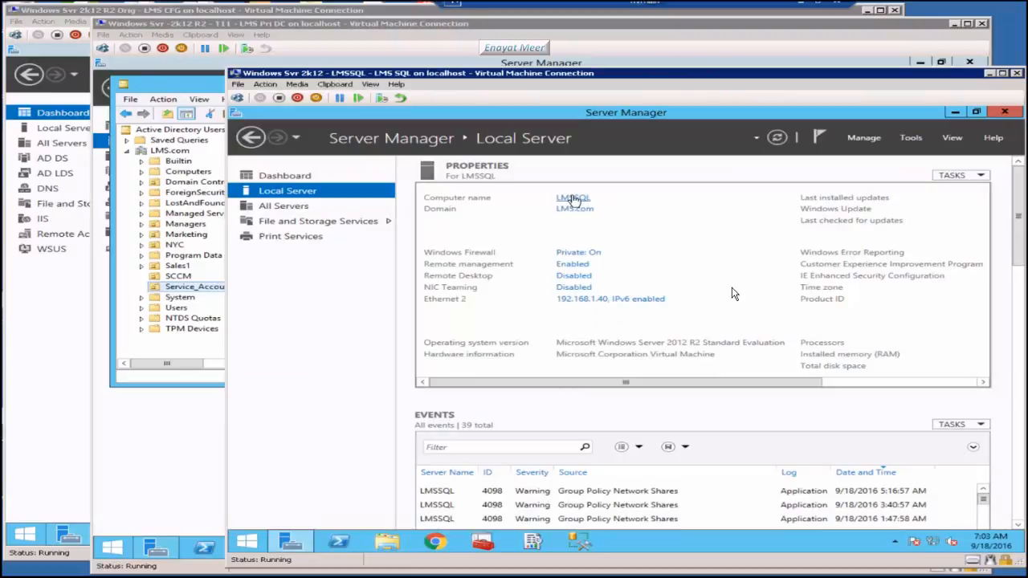
Step: Scroll Object Explorer to see CM_NY1 on LMSSQL, then bring the LMS CFG VM forward
{"action": "scroll", "coordinate": [733, 294], "scroll_direction": "right", "scroll_amount": 3}
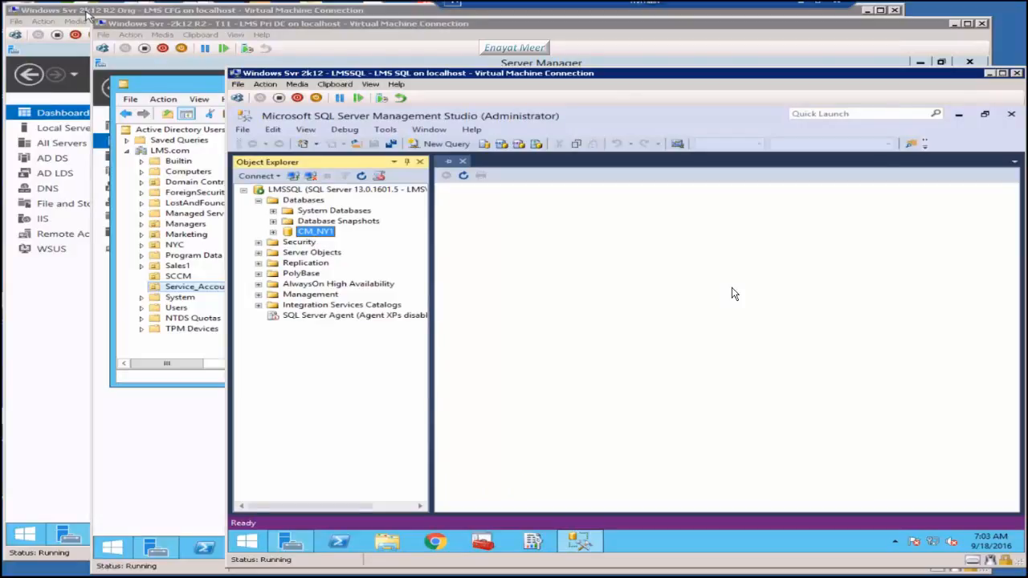
{"action": "left_click", "coordinate": [87, 10]}
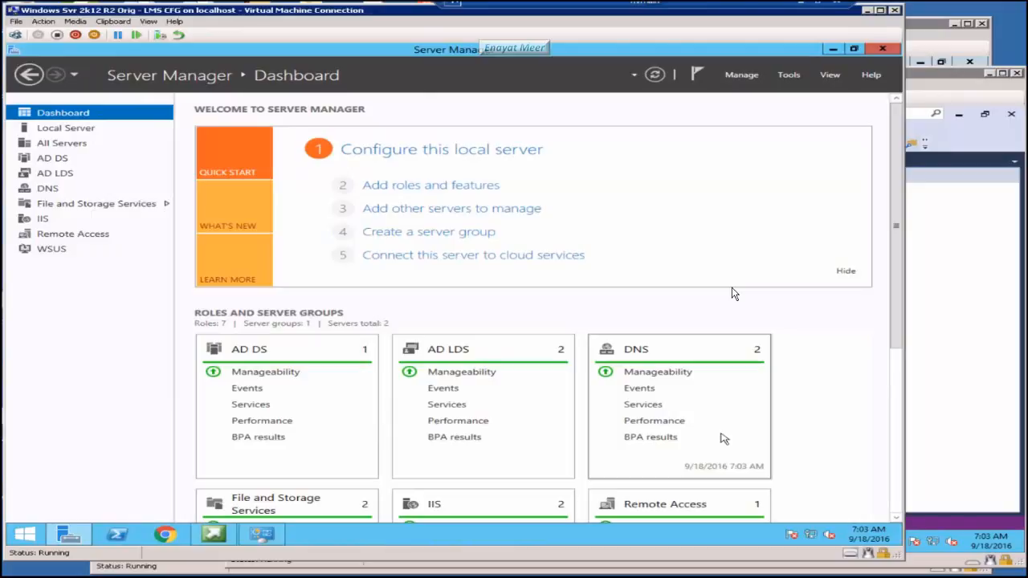
Step: Search for 'configura' from the Start quick-link menu and launch the Configuration Manager Console
{"action": "right_click", "coordinate": [27, 537]}
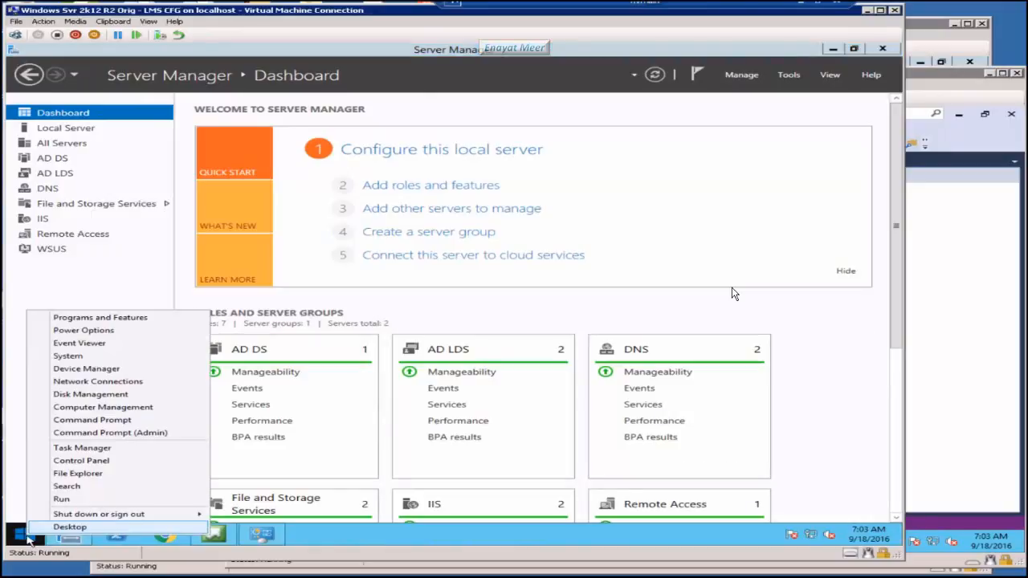
{"action": "type", "text": "sc"}
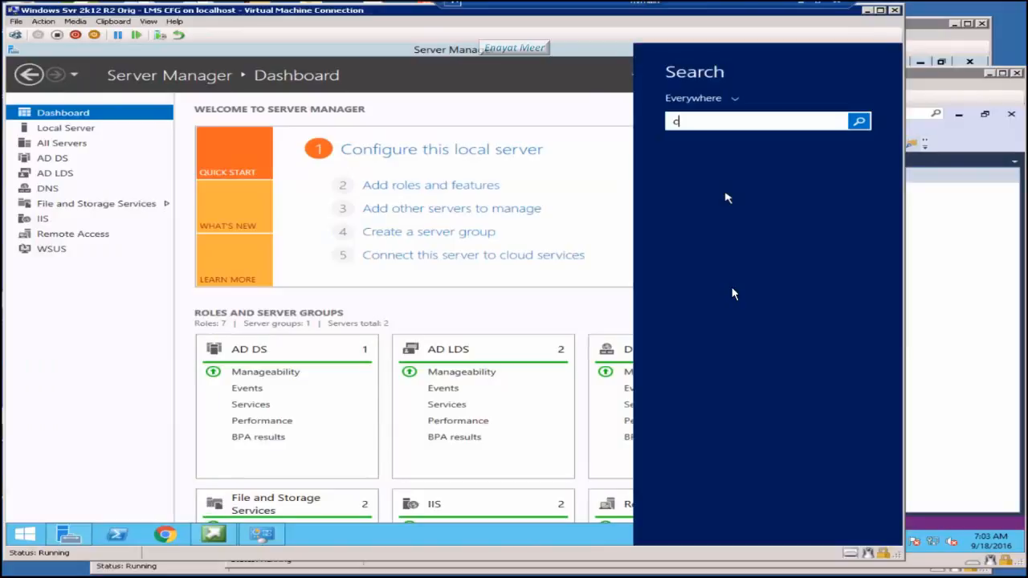
{"action": "type", "text": "onfiguration"}
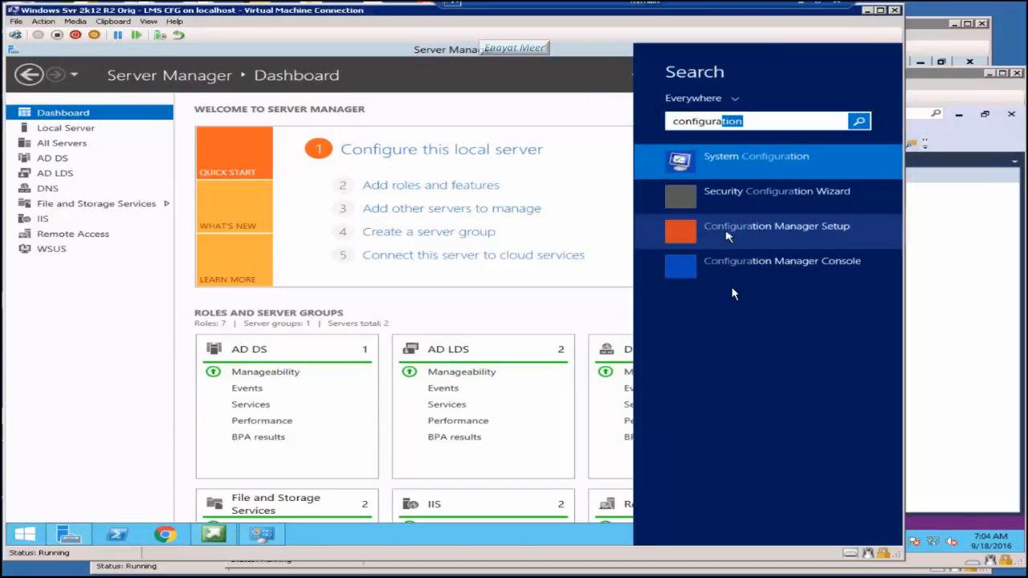
{"action": "right_click", "coordinate": [727, 235]}
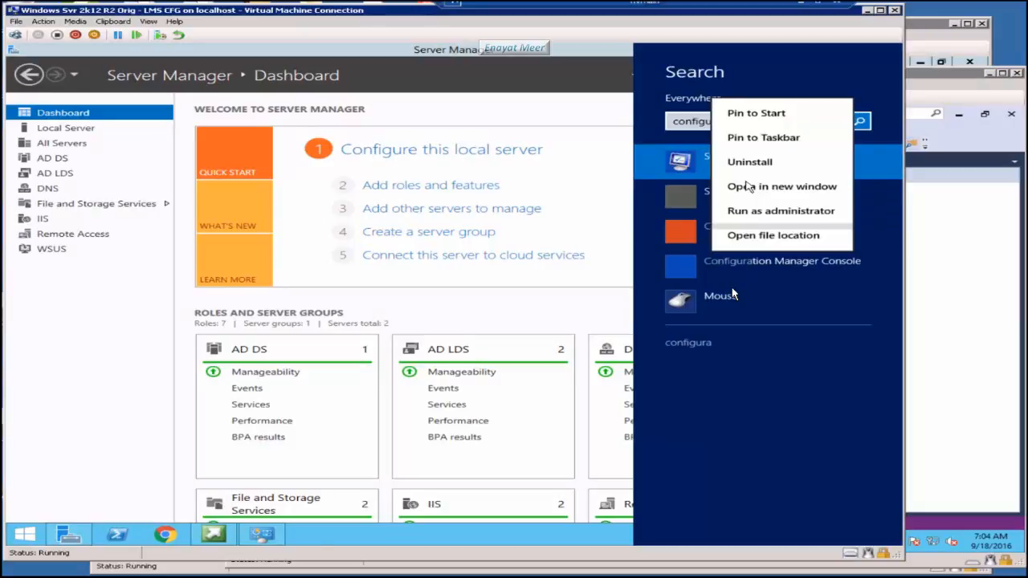
{"action": "left_click", "coordinate": [747, 186]}
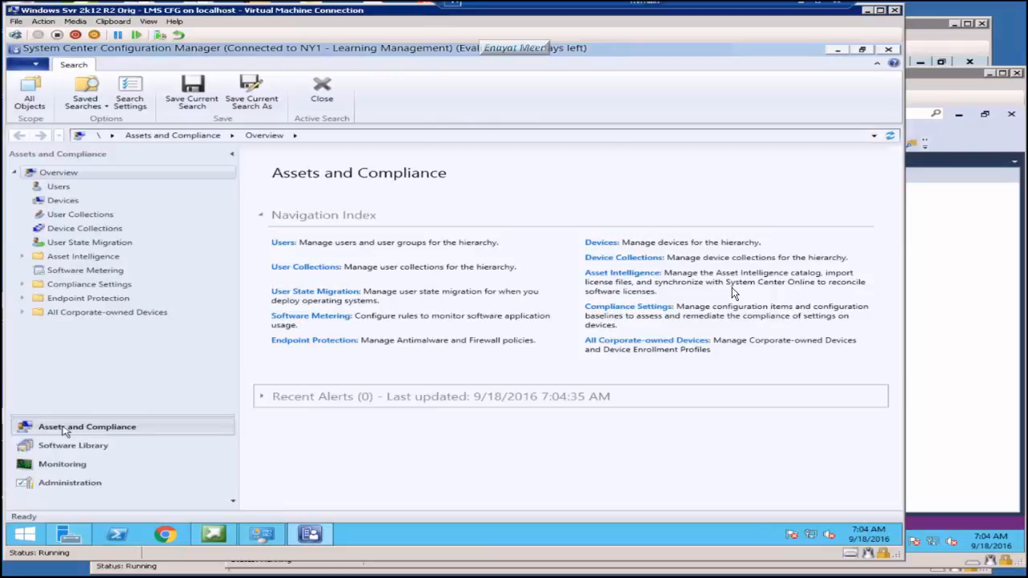
Step: Go to Administration > Site Configuration > Sites and confirm primary site NY1 shows Active
{"action": "left_click", "coordinate": [85, 445]}
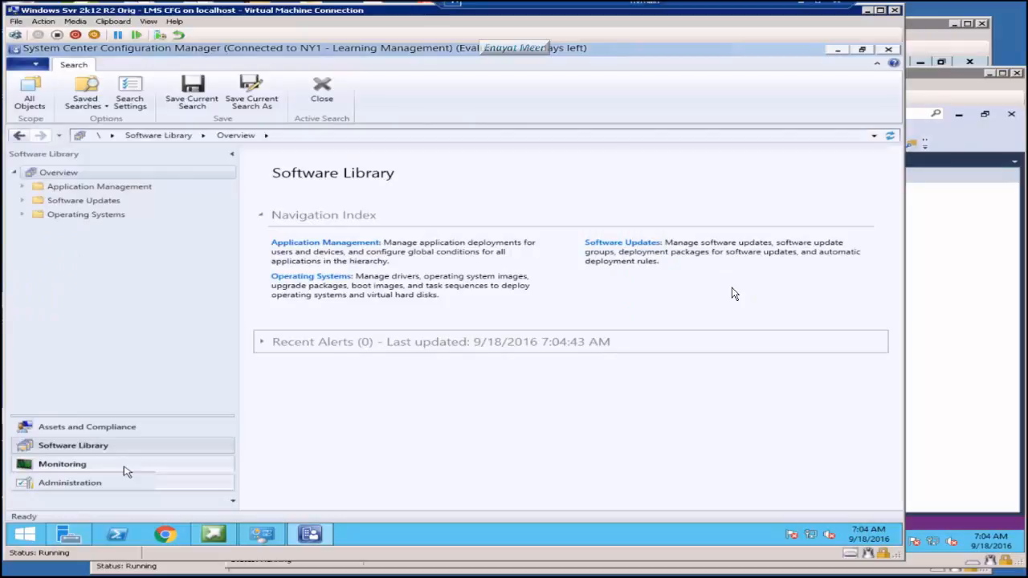
{"action": "left_click", "coordinate": [124, 468]}
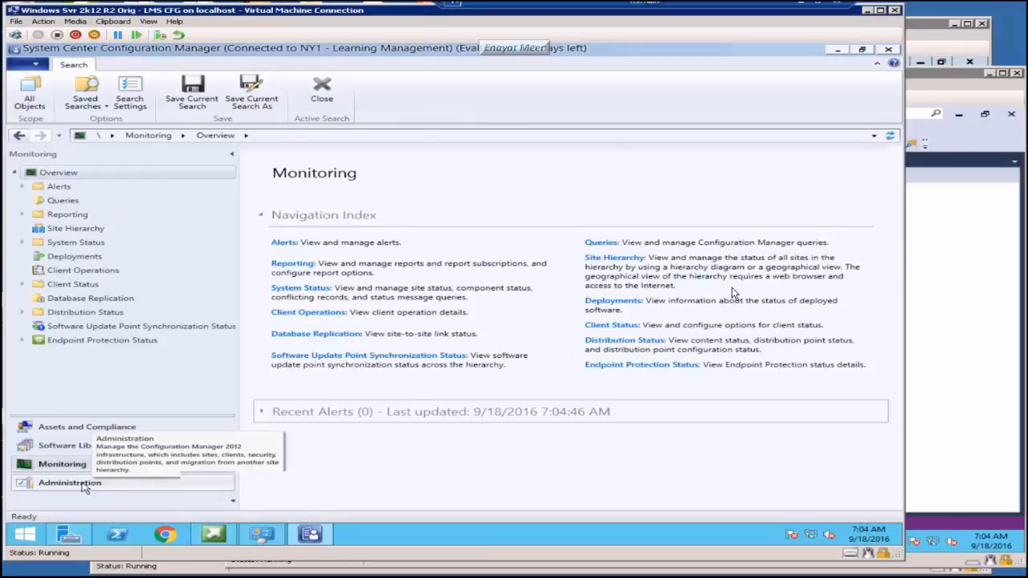
{"action": "left_click", "coordinate": [70, 483]}
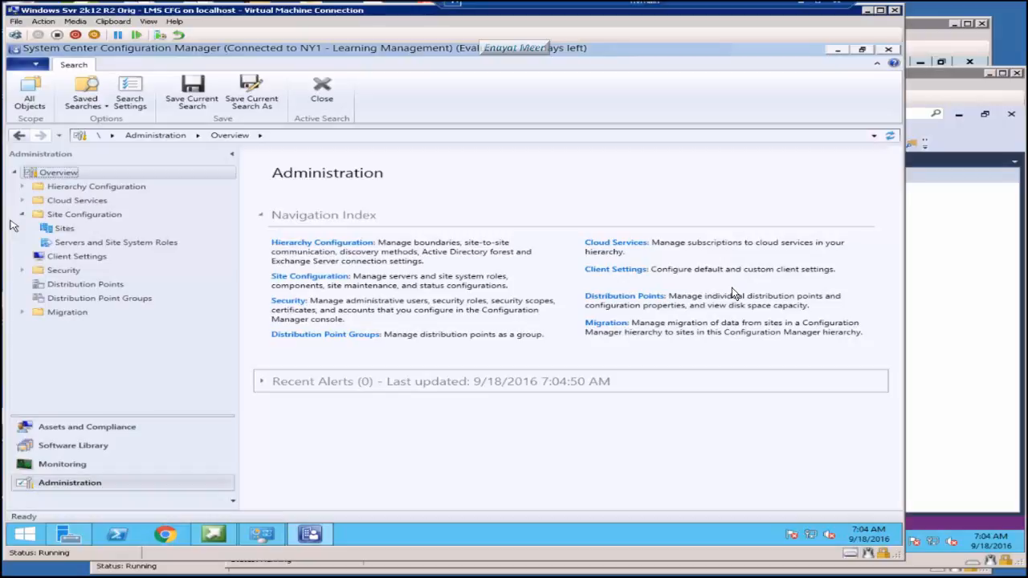
{"action": "left_click", "coordinate": [64, 229]}
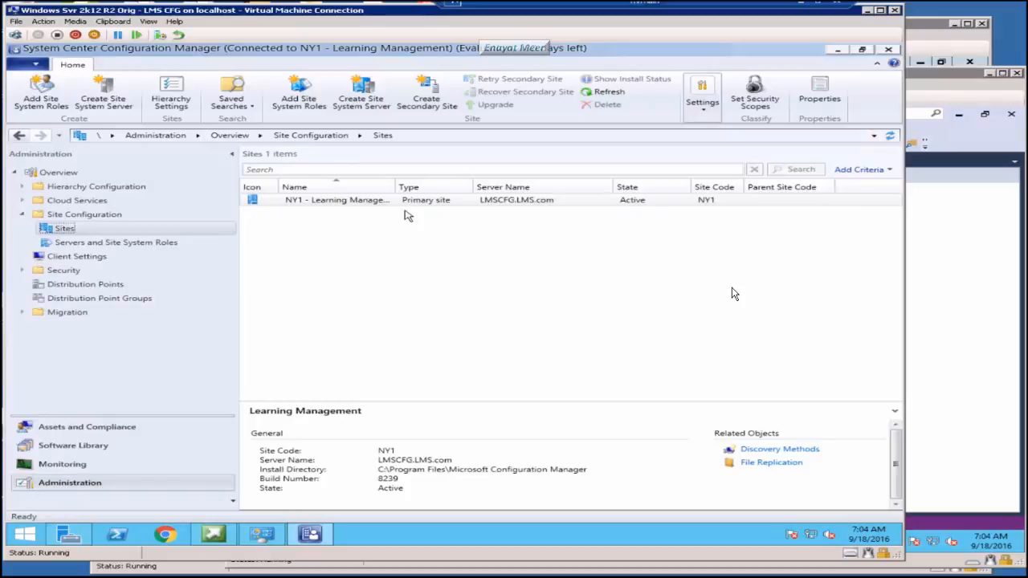
{"action": "left_click", "coordinate": [399, 208]}
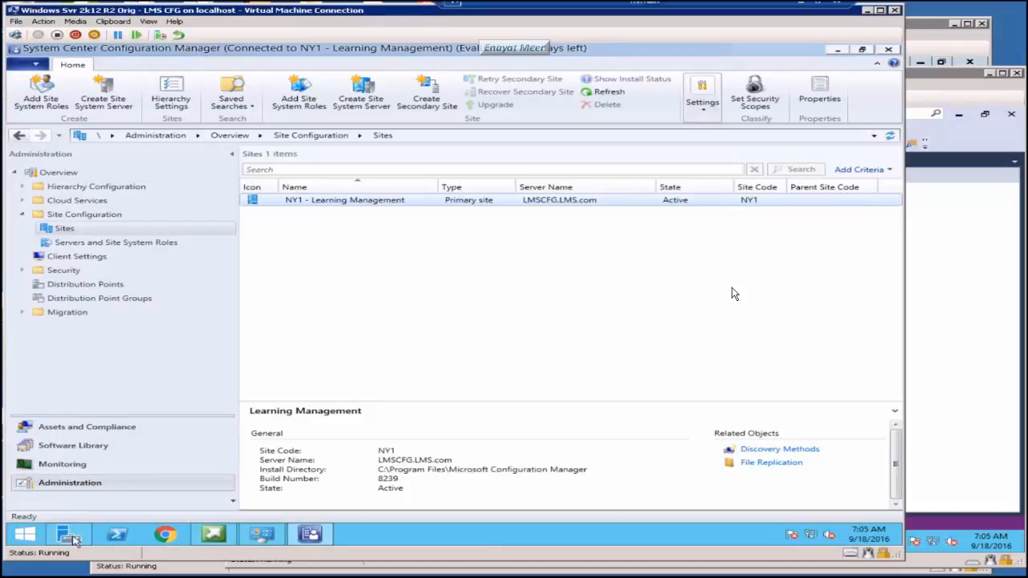
{"action": "left_click", "coordinate": [71, 536]}
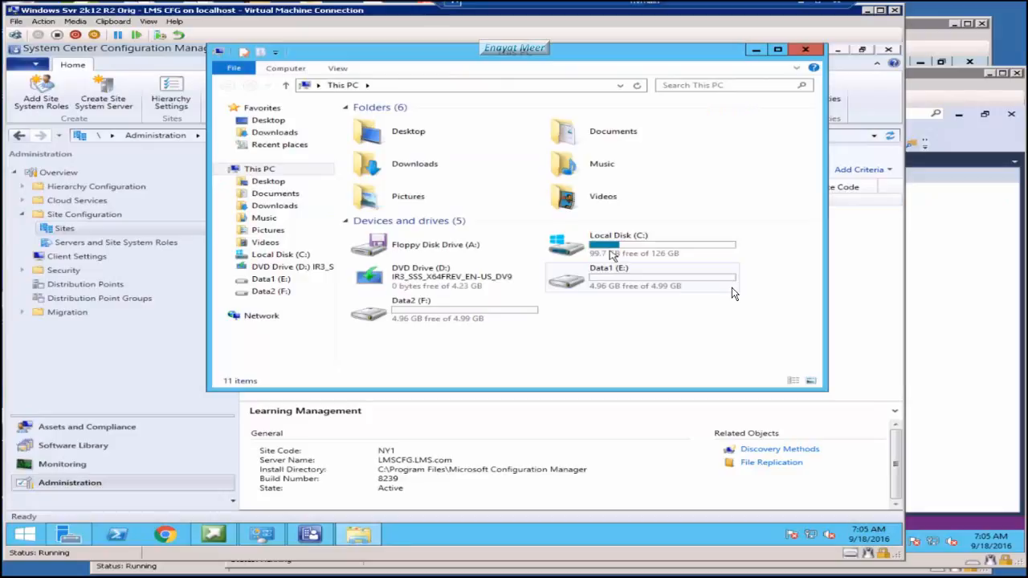
Step: Browse to C:\SCCM2012R2\SMSSETUP\TOOLS and run CMTrace
{"action": "double_click", "coordinate": [613, 256]}
{"action": "double_click", "coordinate": [392, 276]}
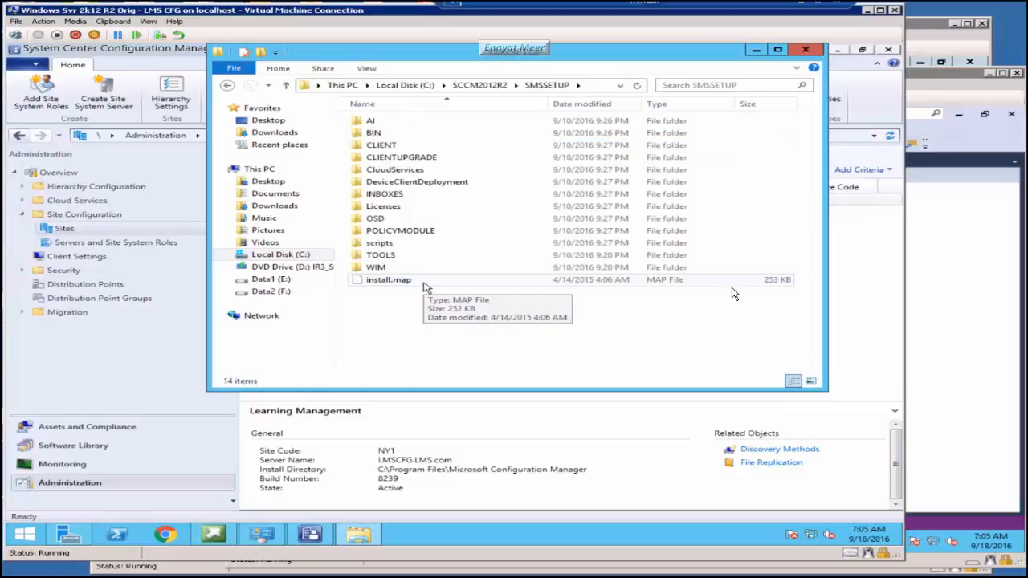
{"action": "left_click", "coordinate": [375, 257]}
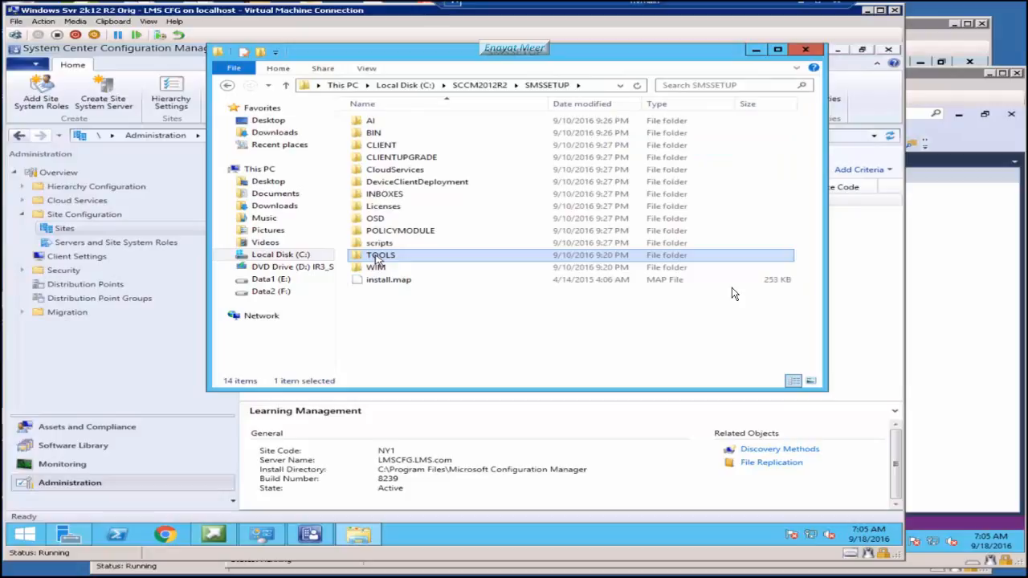
{"action": "double_click", "coordinate": [377, 260]}
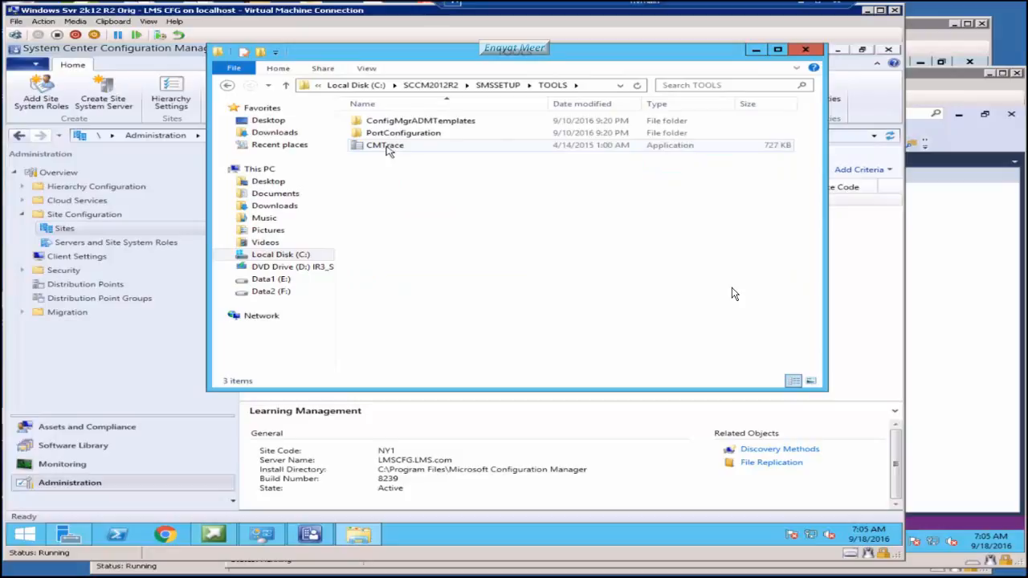
{"action": "left_click", "coordinate": [387, 148]}
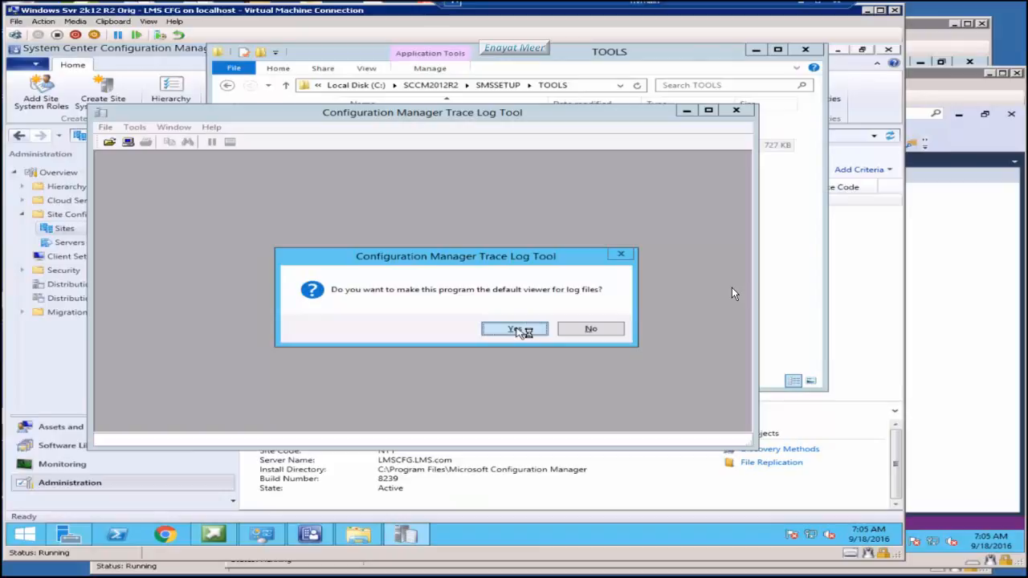
Step: Accept CMTrace as the default log file viewer
{"action": "left_click", "coordinate": [515, 329]}
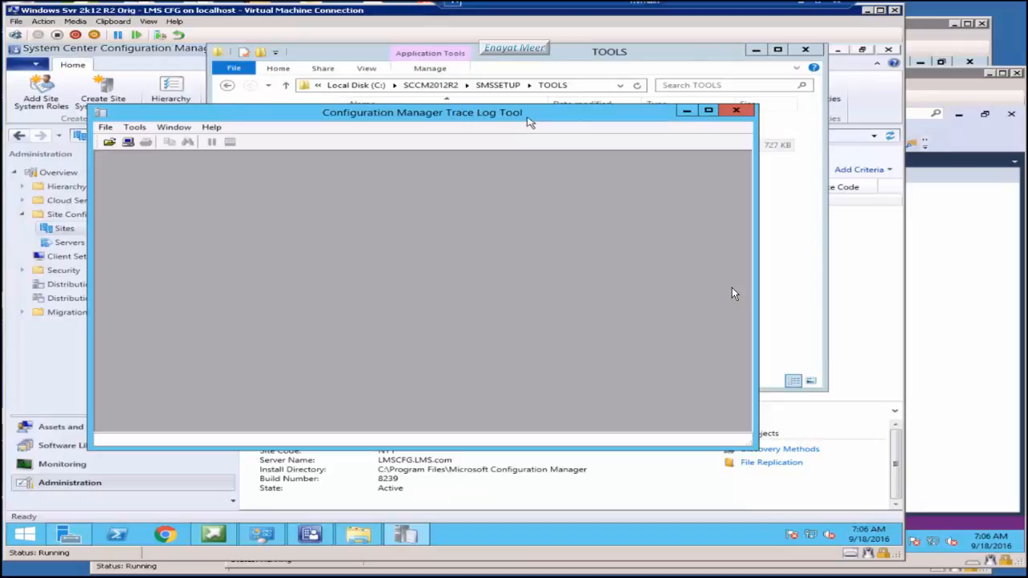
{"action": "left_click", "coordinate": [105, 127]}
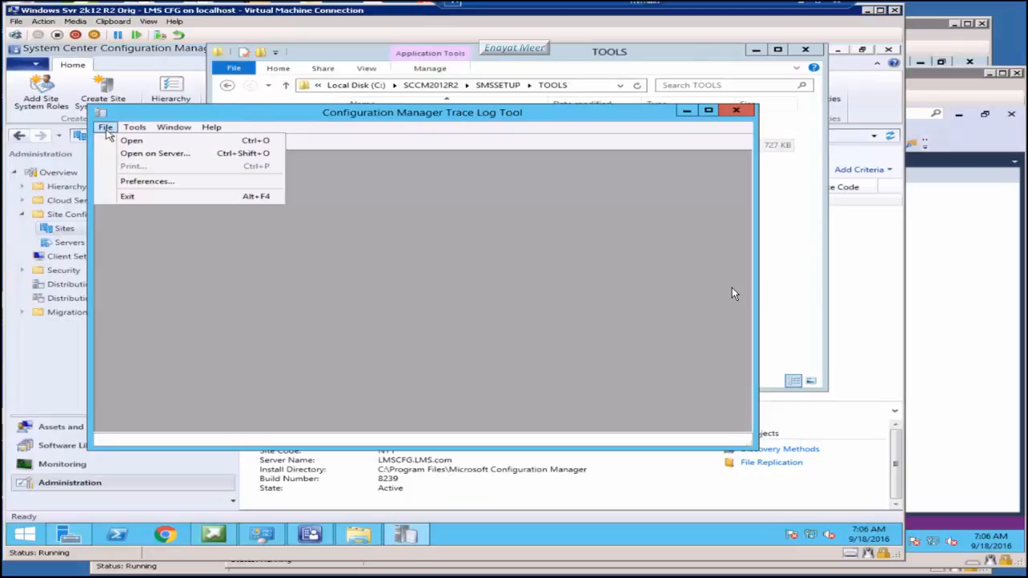
{"action": "left_click", "coordinate": [733, 294]}
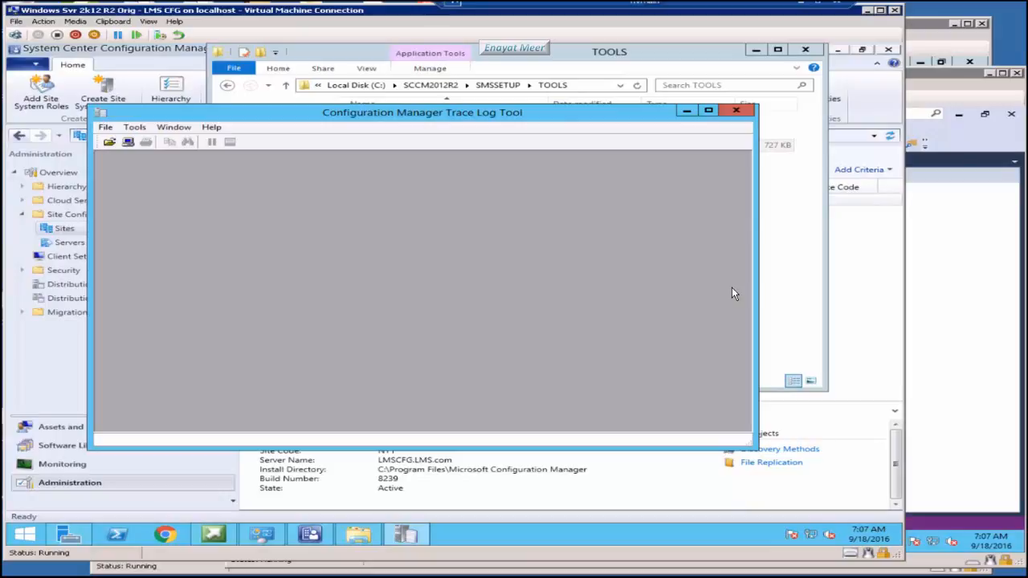
Step: Look up error code 2 (file not found), then try error code 5 in Error Lookup
{"action": "key", "text": "ctrl+l"}
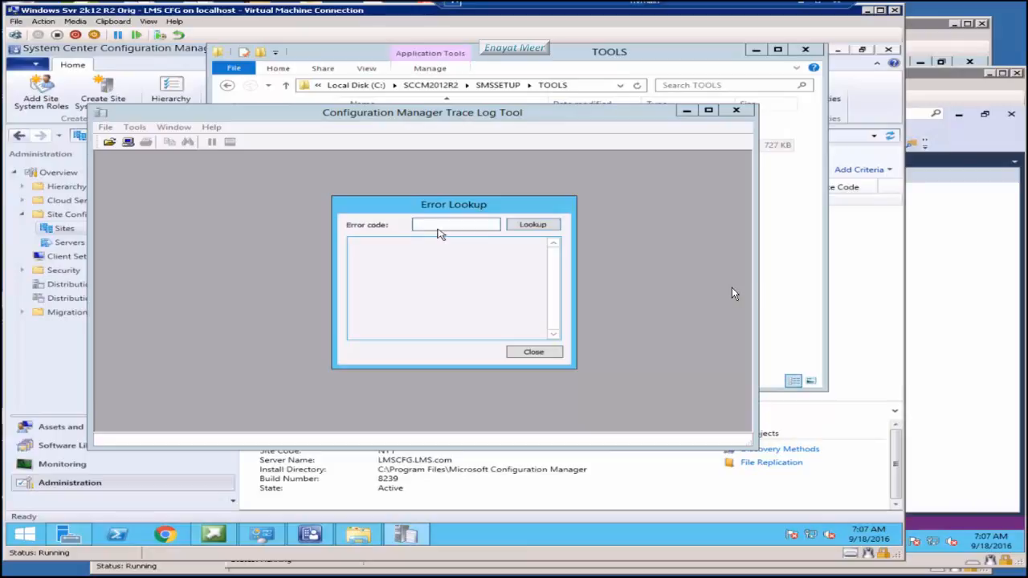
{"action": "type", "text": "2"}
{"action": "key", "text": "Return"}
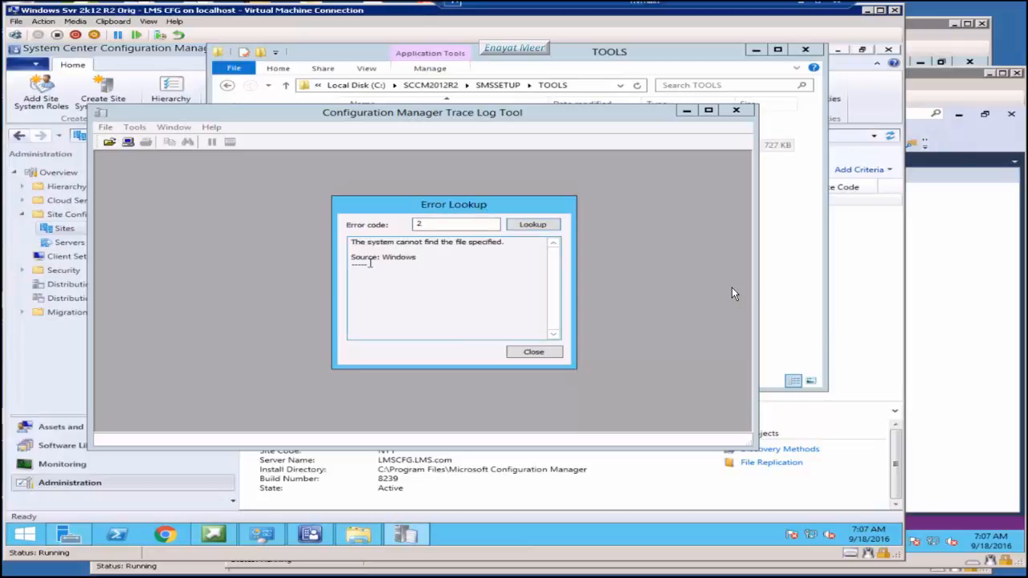
{"action": "left_click_drag", "start_coordinate": [414, 224], "coordinate": [503, 221]}
{"action": "type", "text": "5"}
{"action": "key", "text": "Escape"}
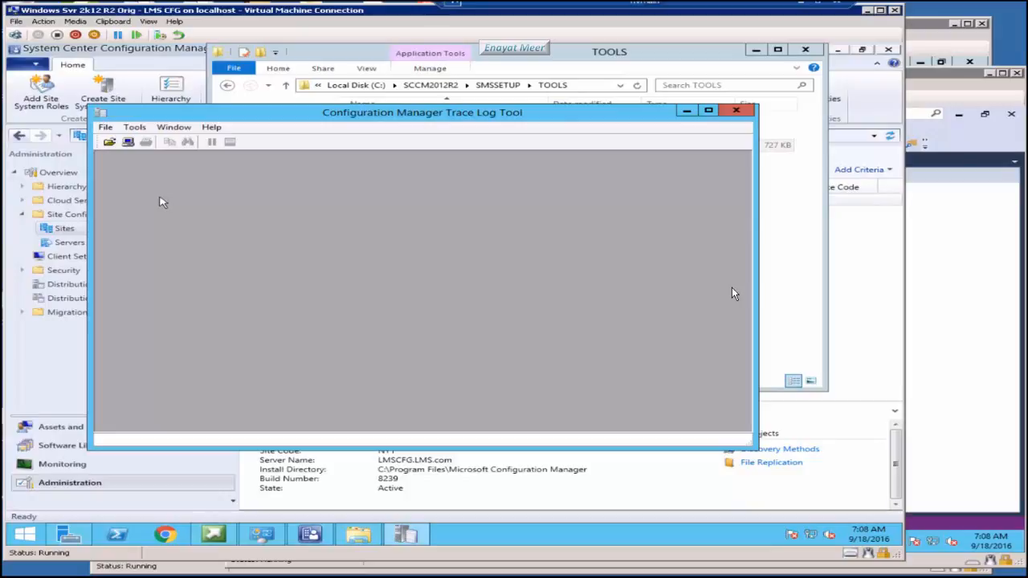
Step: Open adctrl.log from \\Lmscfg\sms_ny1\Logs in CMTrace
{"action": "key", "text": "ctrl+o"}
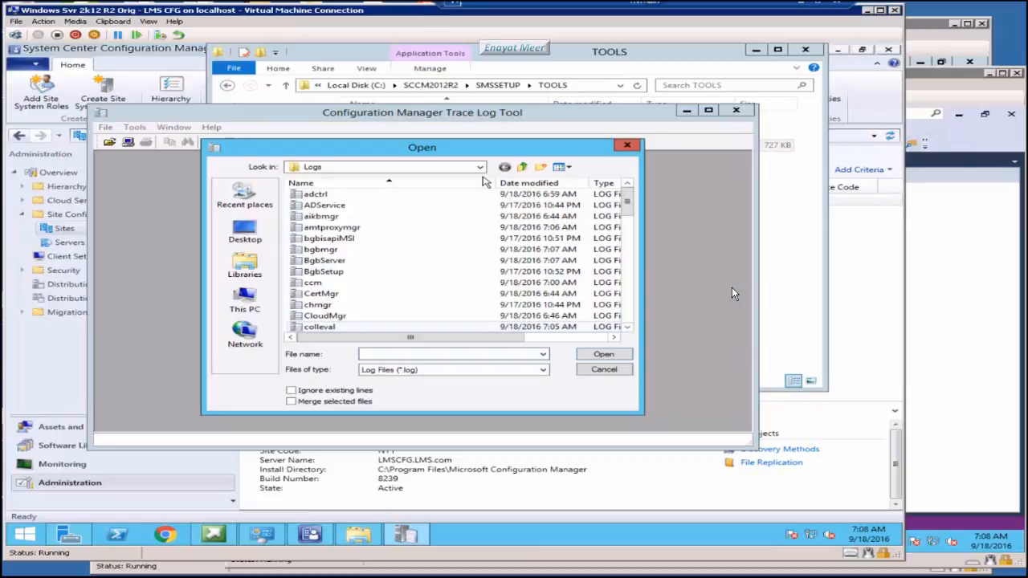
{"action": "left_click", "coordinate": [325, 205]}
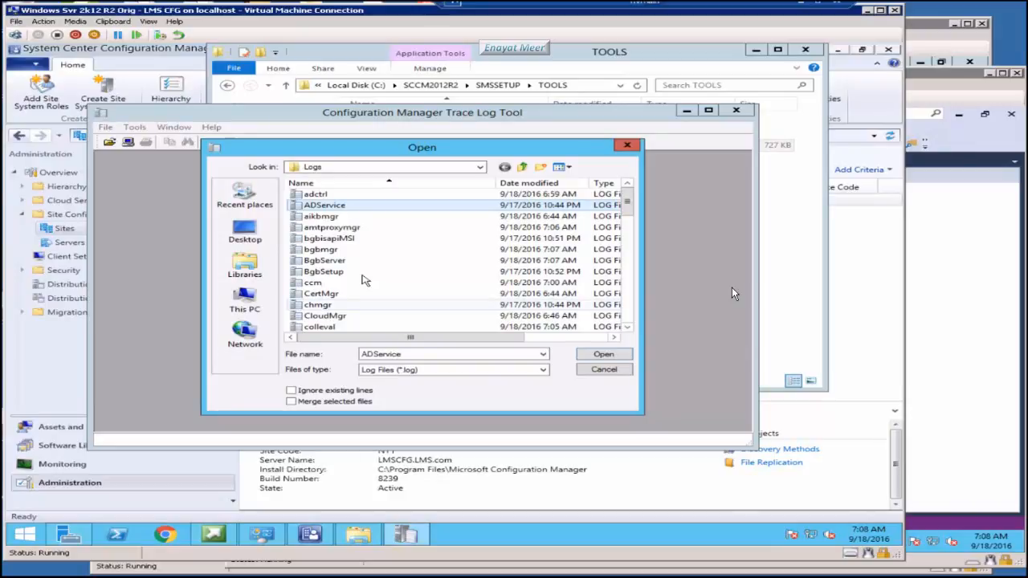
{"action": "left_click", "coordinate": [354, 260]}
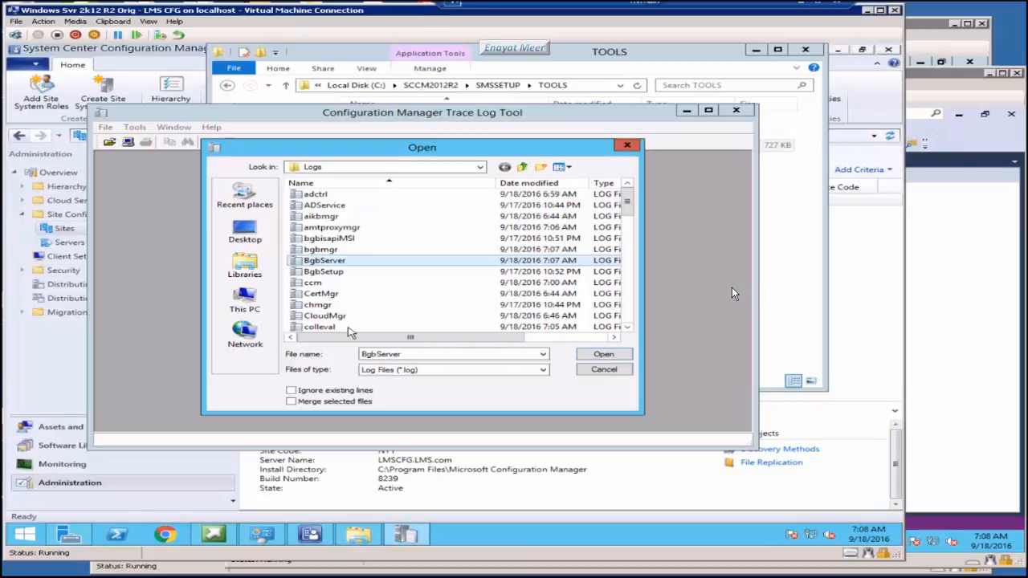
{"action": "left_click", "coordinate": [337, 195]}
{"action": "left_click", "coordinate": [601, 355]}
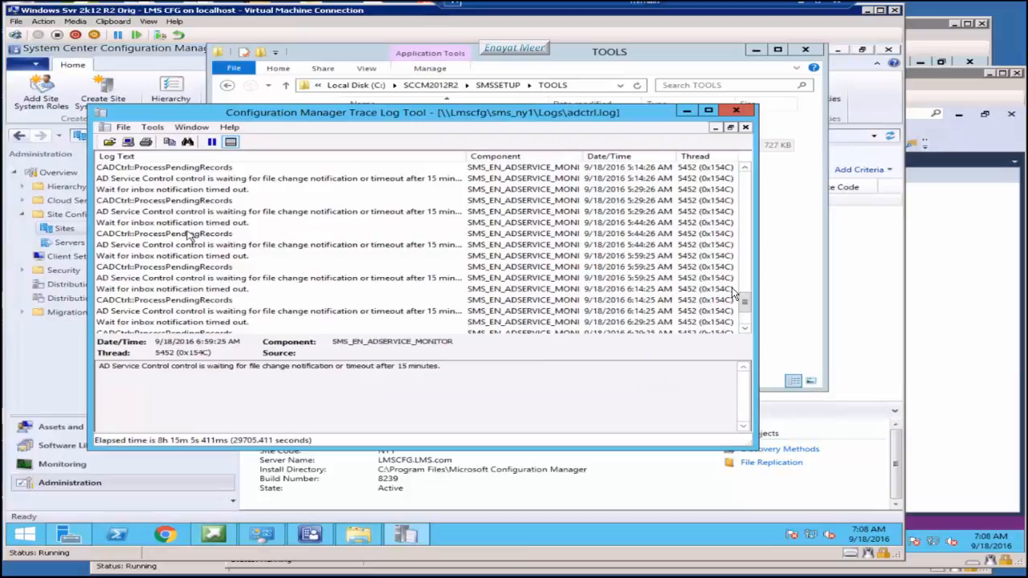
Step: Highlight adctrl.log lines containing 'ad service' and scroll through the highlighted entries
{"action": "left_click", "coordinate": [152, 127]}
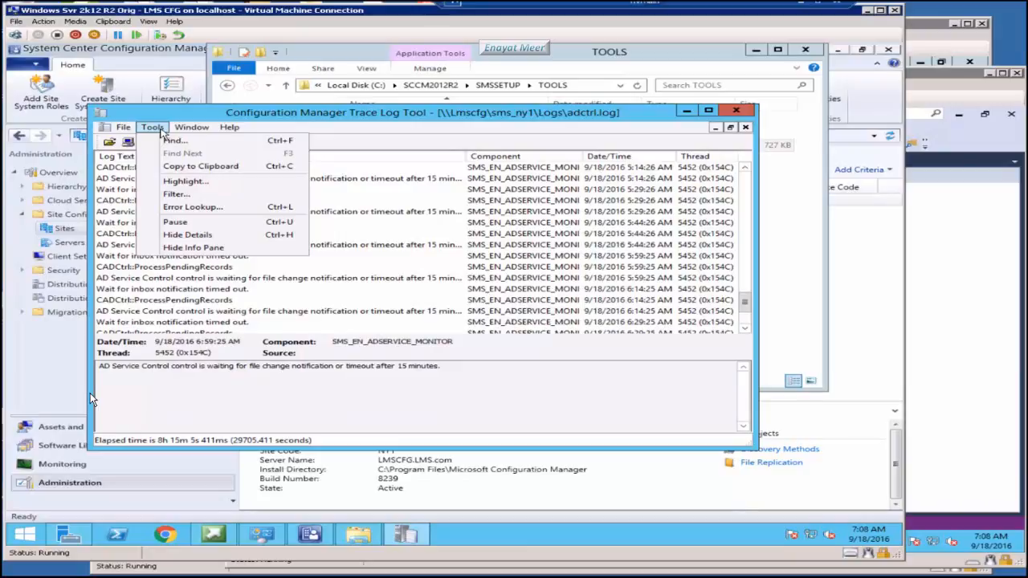
{"action": "left_click", "coordinate": [186, 180]}
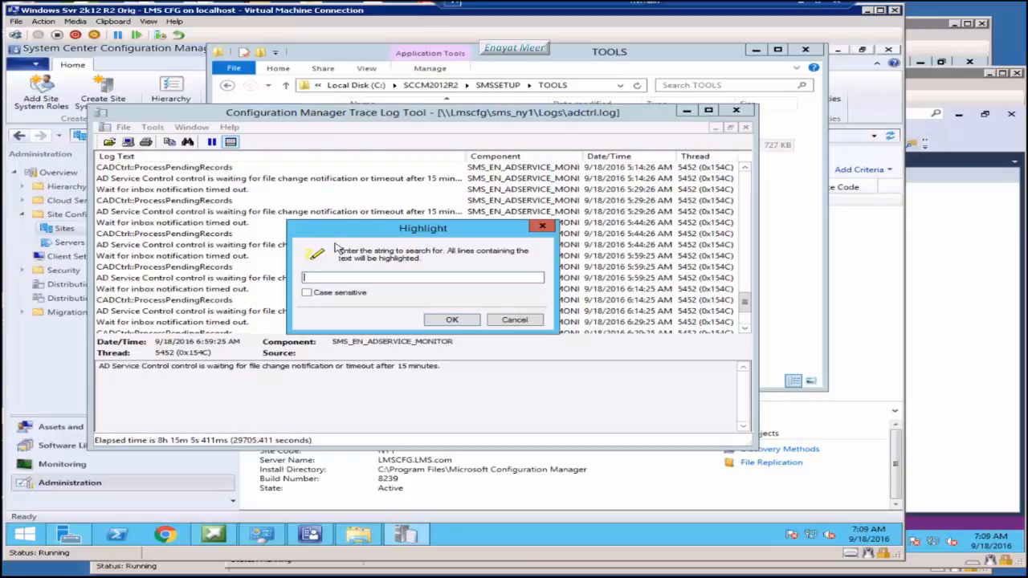
{"action": "type", "text": "ad service"}
{"action": "left_click", "coordinate": [452, 320]}
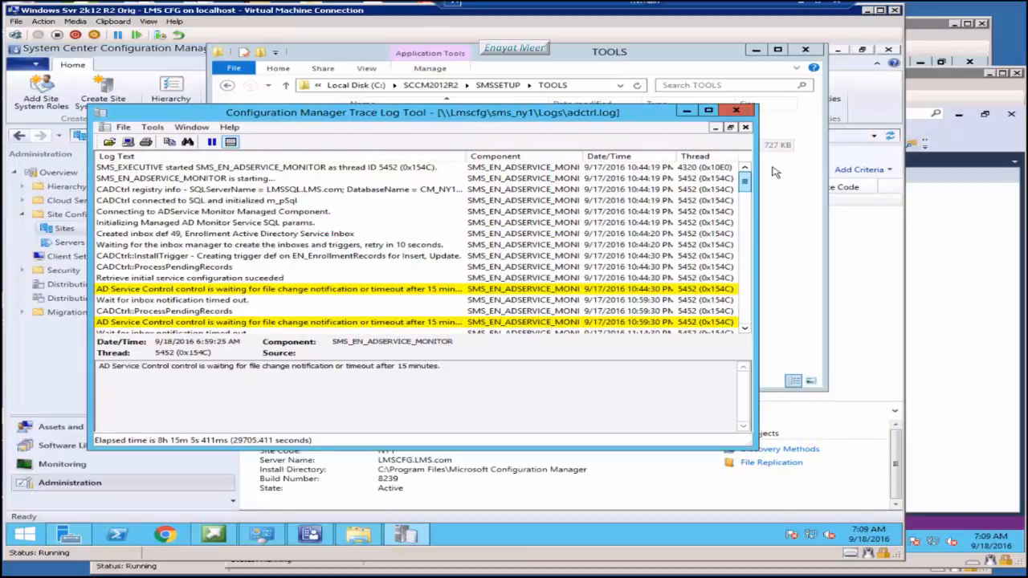
{"action": "left_click_drag", "start_coordinate": [775, 172], "coordinate": [771, 276]}
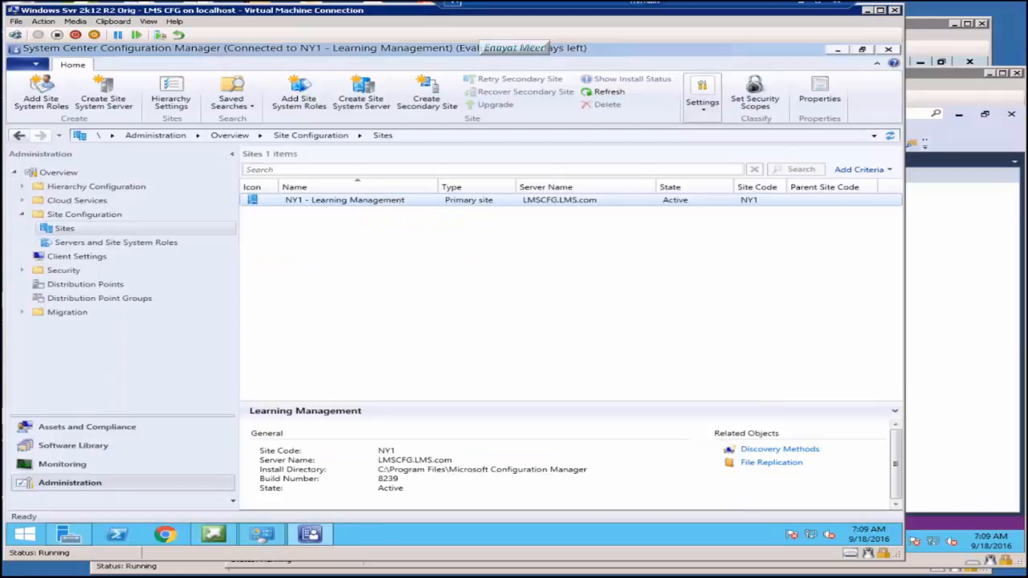
Step: Show Monitoring > System Status > Site Status, listing NY1's nine site system roles
{"action": "left_click", "coordinate": [169, 464]}
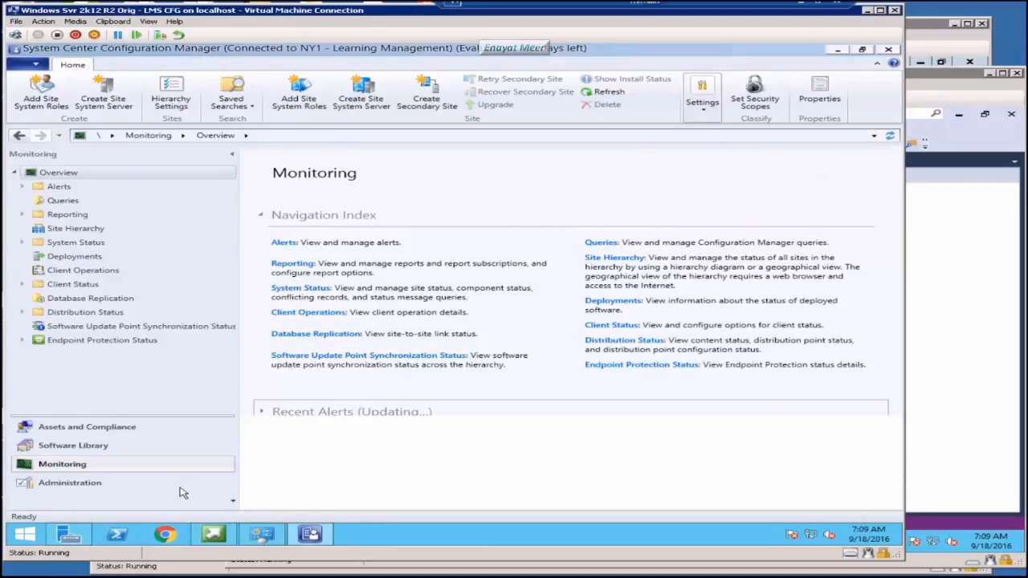
{"action": "left_click", "coordinate": [76, 228]}
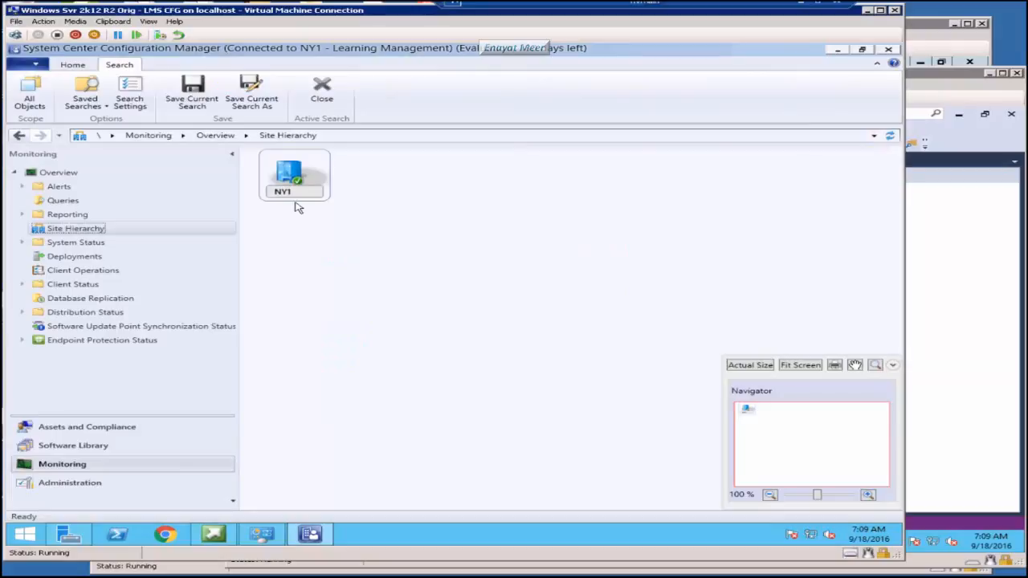
{"action": "left_click", "coordinate": [75, 241]}
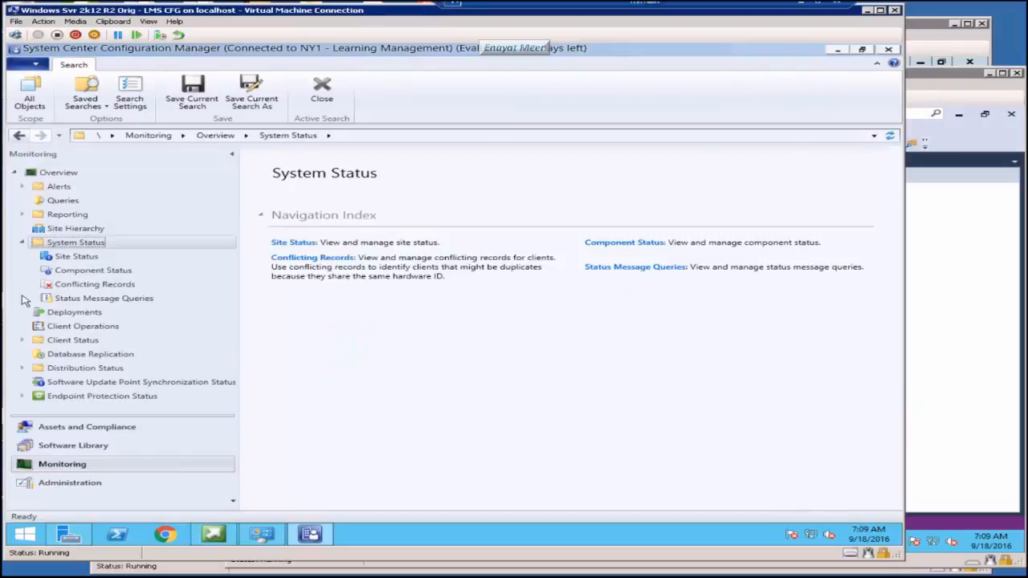
{"action": "left_click", "coordinate": [76, 255]}
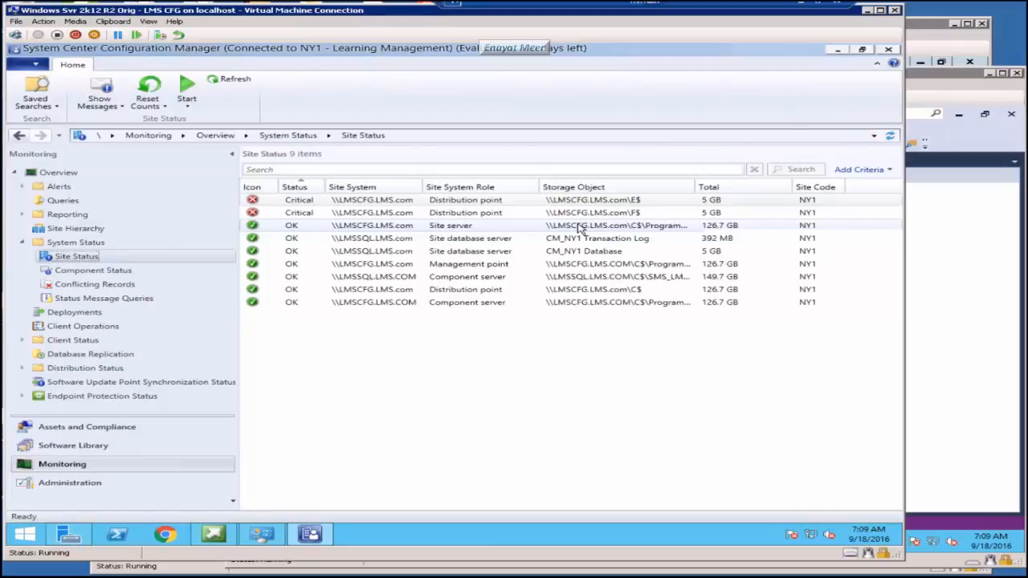
Step: Open Component Status to see the status of all 55 site components
{"action": "left_click", "coordinate": [93, 271]}
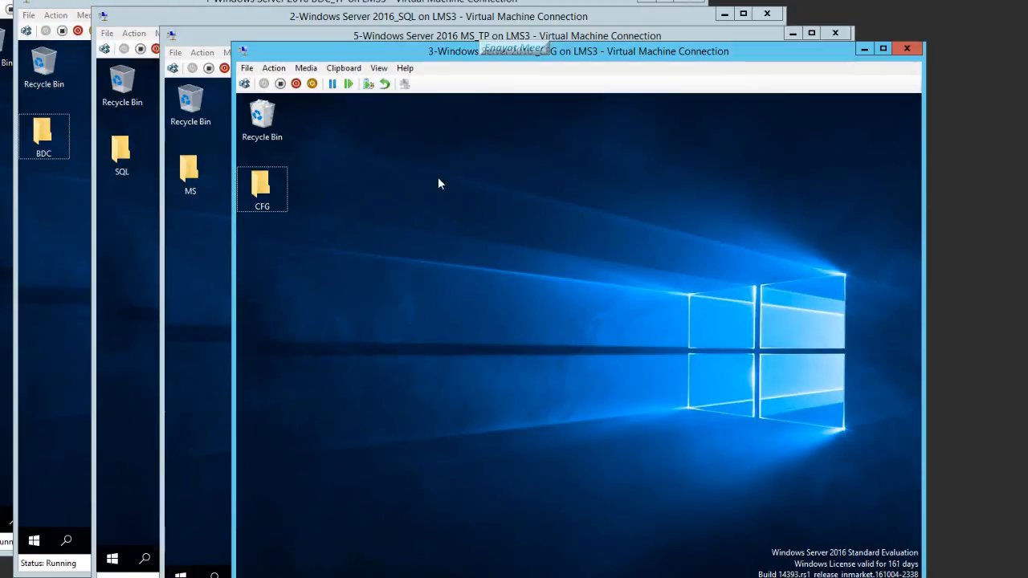
Step: Cascade the CFG, MS_TP, SQL, BDC_TP and DC VM windows, with DC on top
{"action": "left_click_drag", "start_coordinate": [327, 58], "coordinate": [402, 62]}
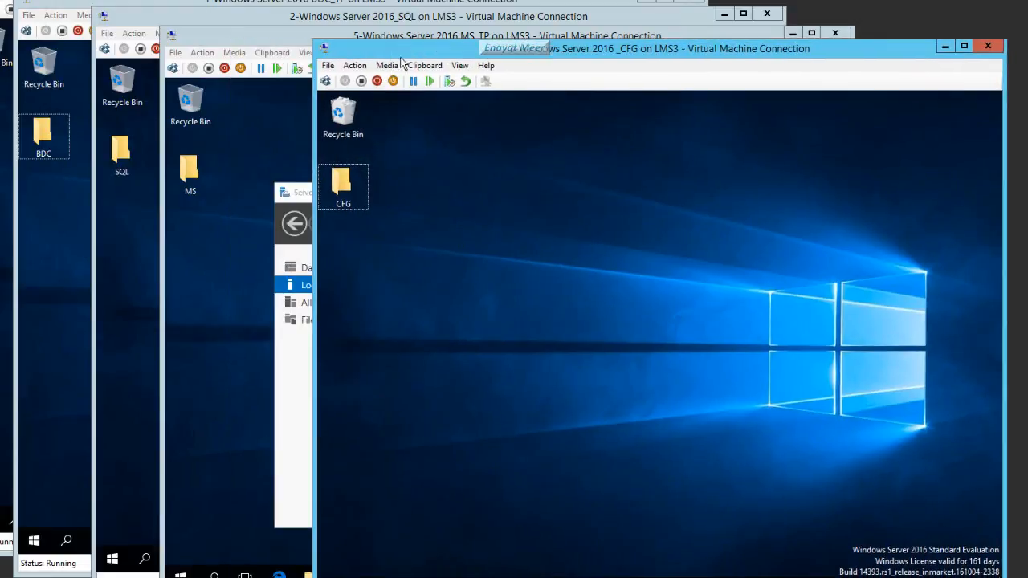
{"action": "left_click", "coordinate": [220, 39]}
{"action": "left_click_drag", "start_coordinate": [293, 45], "coordinate": [313, 47]}
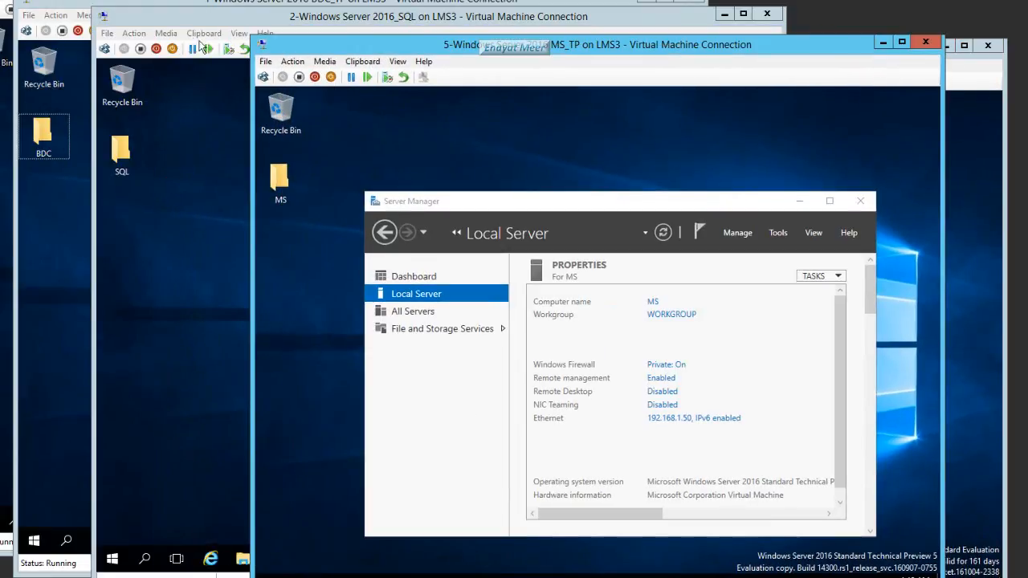
{"action": "left_click_drag", "start_coordinate": [155, 19], "coordinate": [240, 43]}
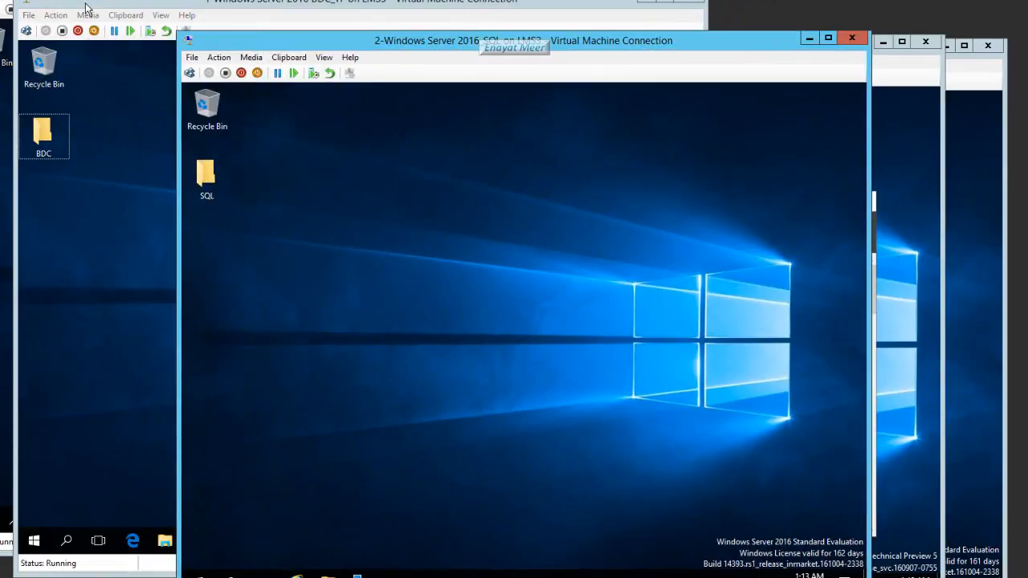
{"action": "left_click_drag", "start_coordinate": [90, 2], "coordinate": [210, 43]}
{"action": "left_click_drag", "start_coordinate": [34, 0], "coordinate": [144, 27]}
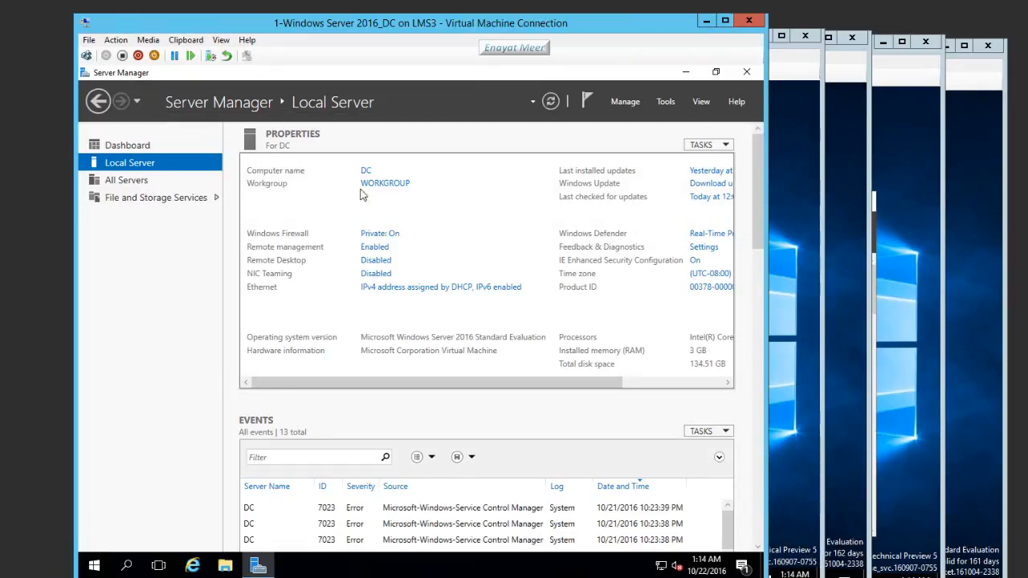
Step: Open Server Manager on the BDC, SQL and MS VMs, maximized on MS, then bring CFG forward
{"action": "left_click", "coordinate": [791, 117]}
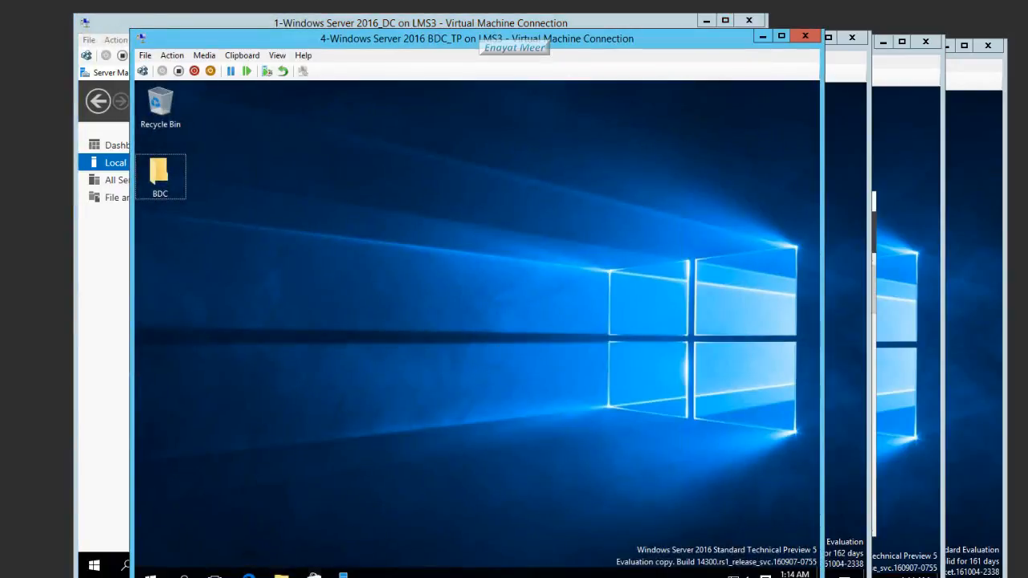
{"action": "left_click", "coordinate": [343, 575]}
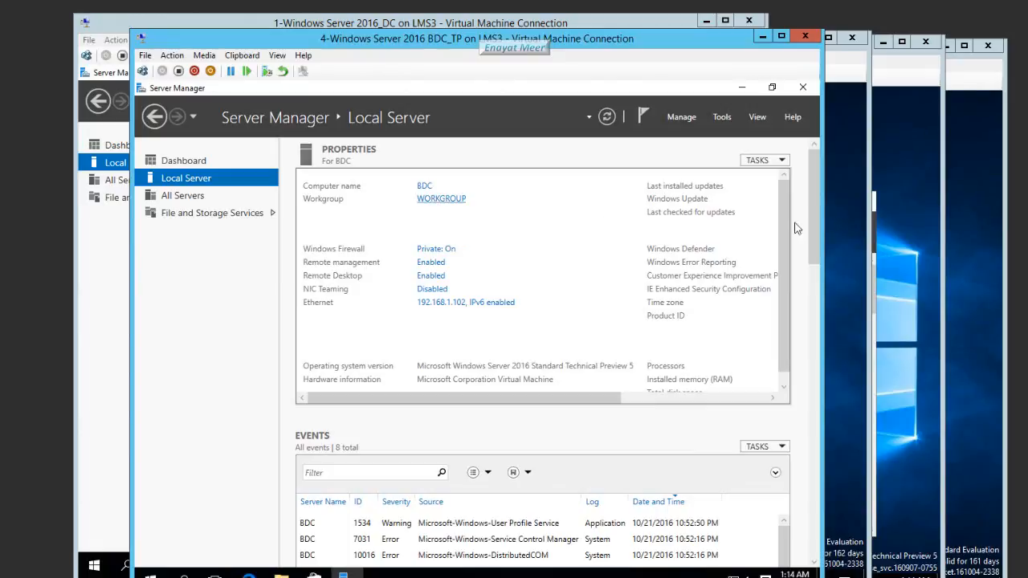
{"action": "left_click", "coordinate": [849, 227]}
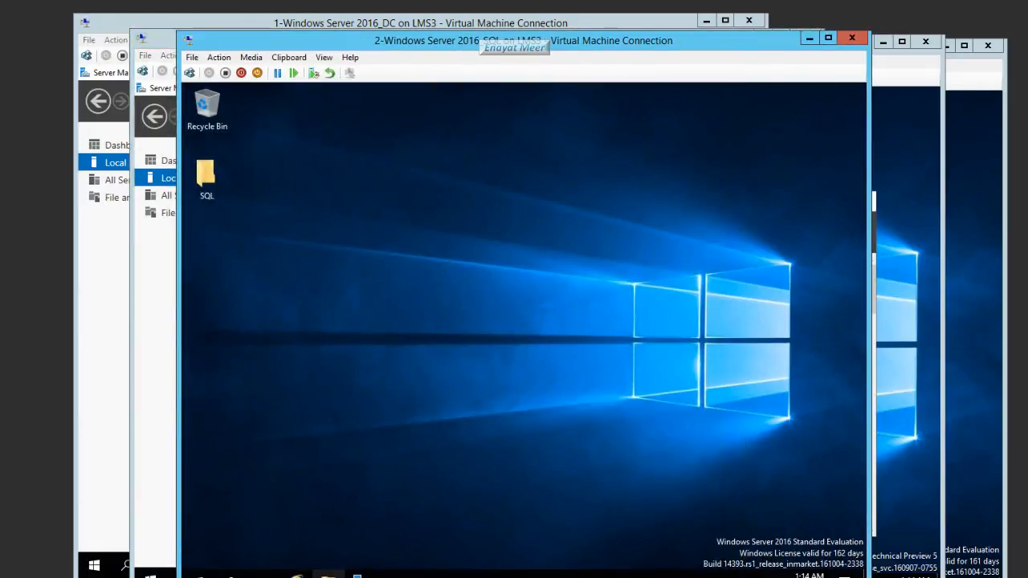
{"action": "left_click", "coordinate": [358, 576]}
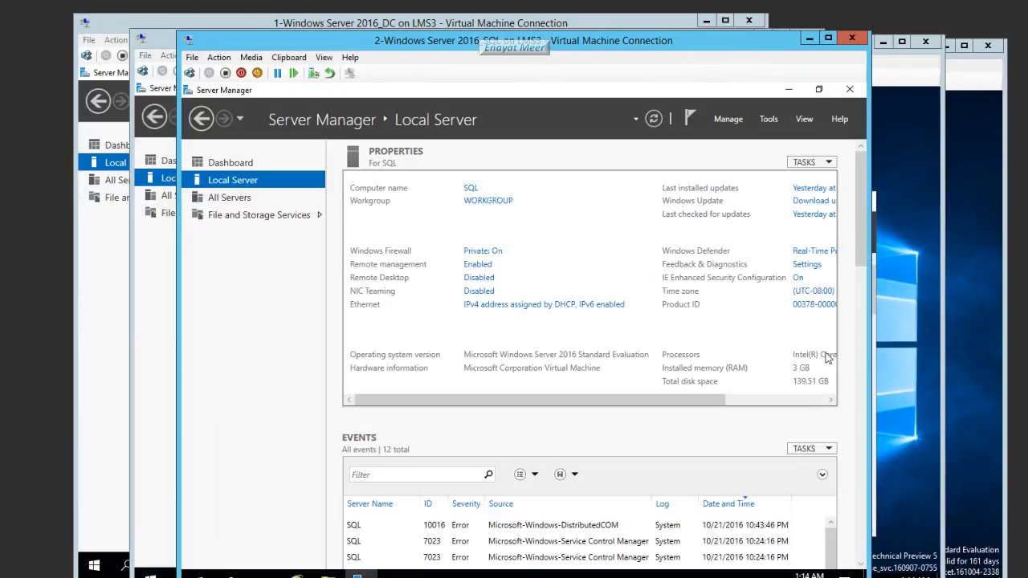
{"action": "left_click", "coordinate": [889, 350]}
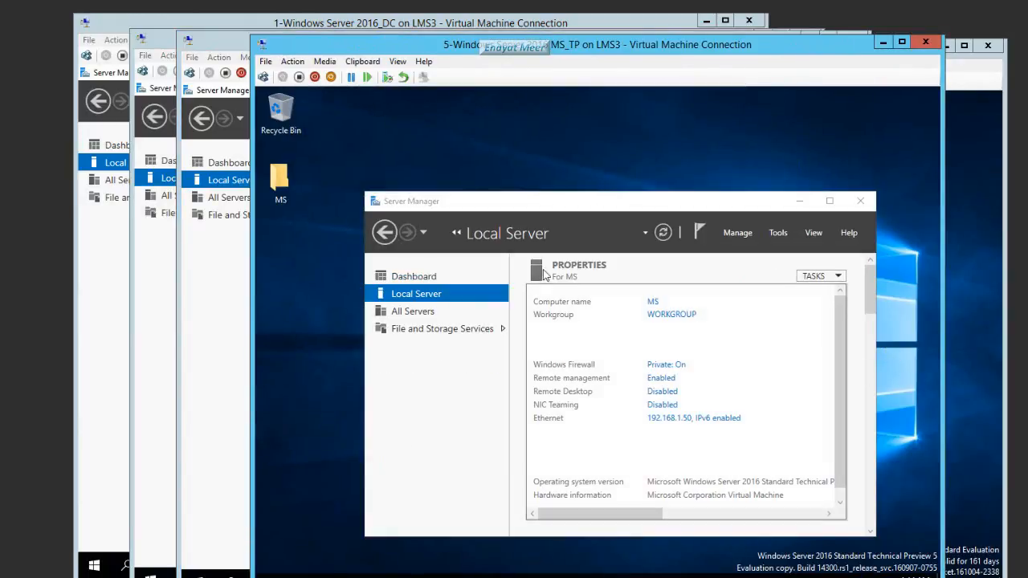
{"action": "double_click", "coordinate": [543, 203]}
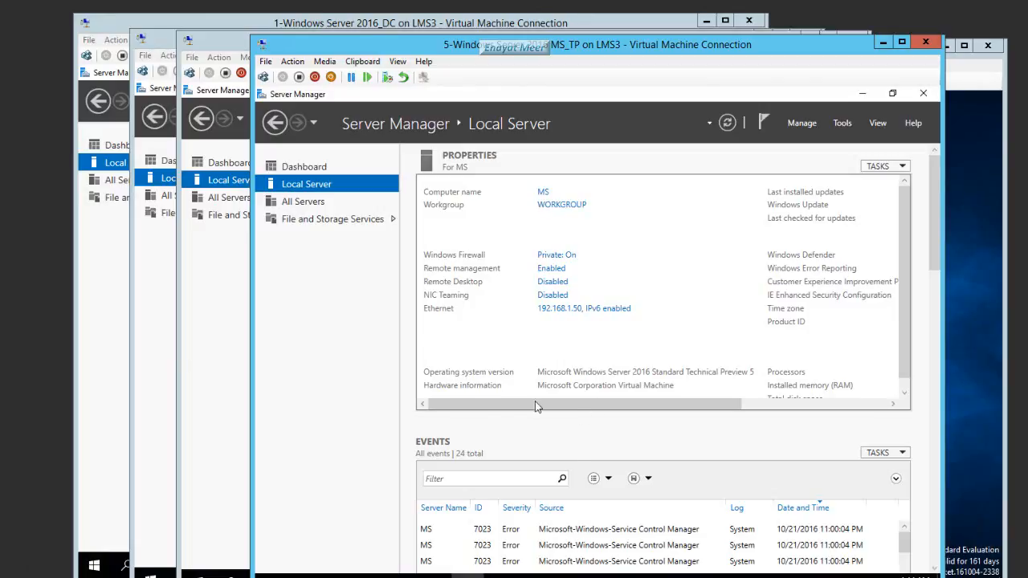
{"action": "left_click", "coordinate": [973, 391]}
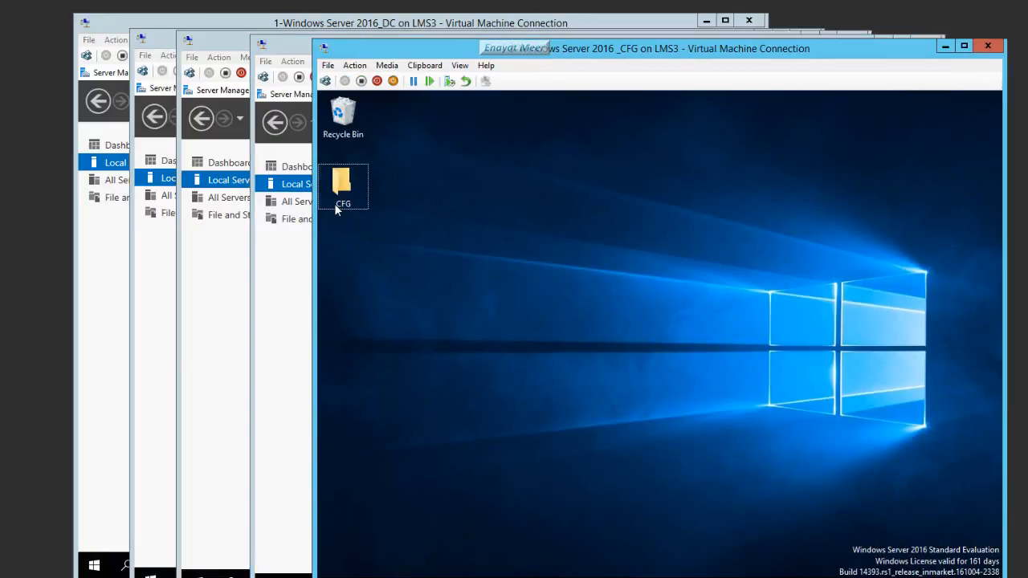
Step: Show the CFG VM's Local Server properties in Server Manager
{"action": "mouse_move", "coordinate": [487, 554]}
{"action": "left_click", "coordinate": [542, 506]}
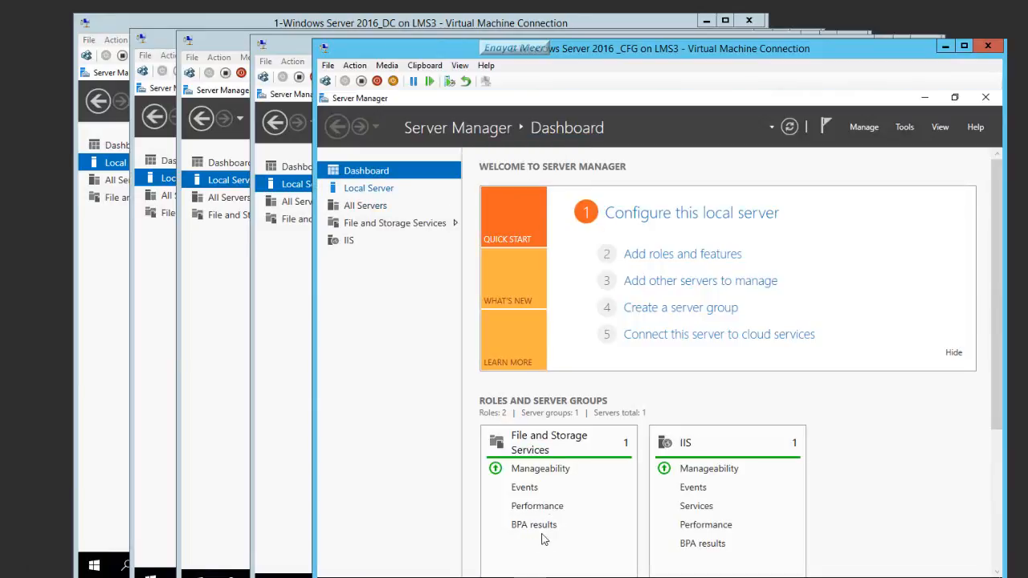
{"action": "left_click", "coordinate": [369, 188]}
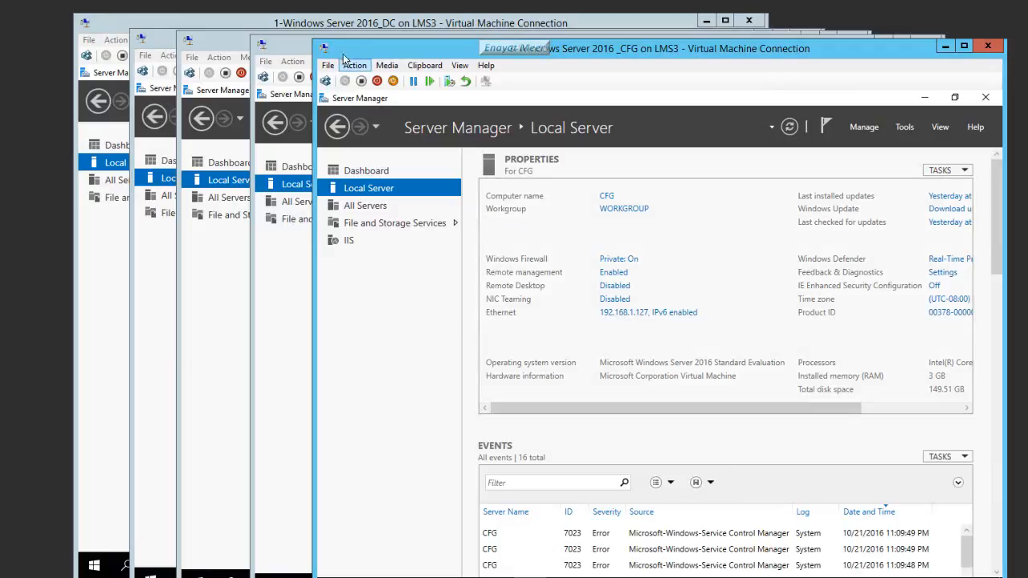
Step: Switch to the DC VM, then the SQL VM, and return to the CFG VM
{"action": "left_click", "coordinate": [333, 27]}
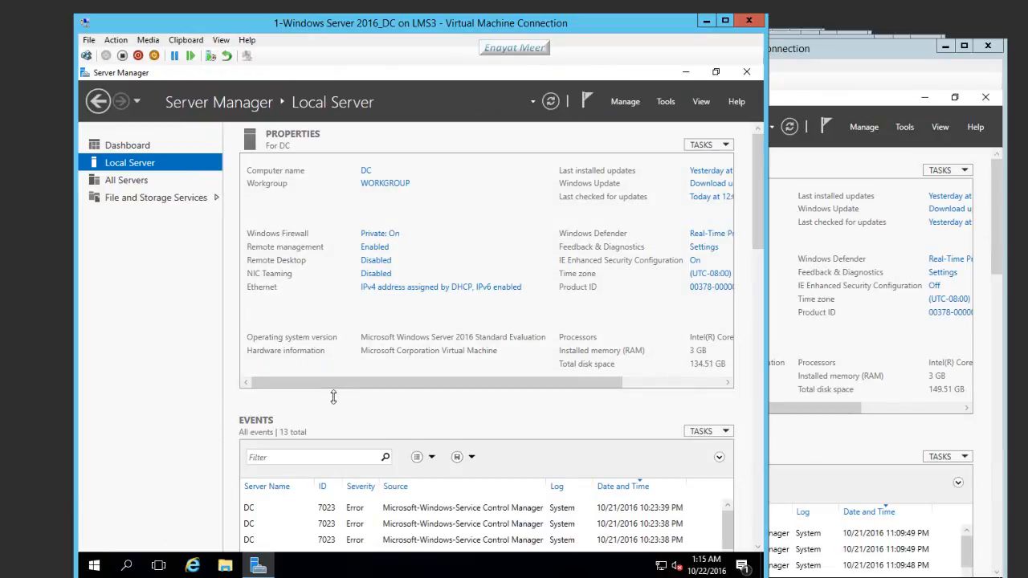
{"action": "left_click", "coordinate": [506, 577]}
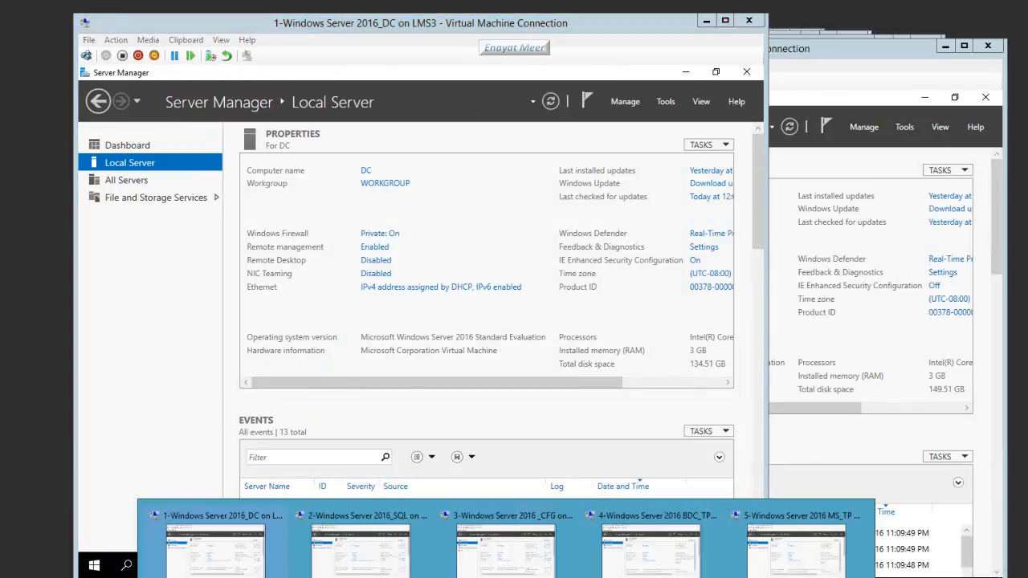
{"action": "left_click", "coordinate": [361, 547]}
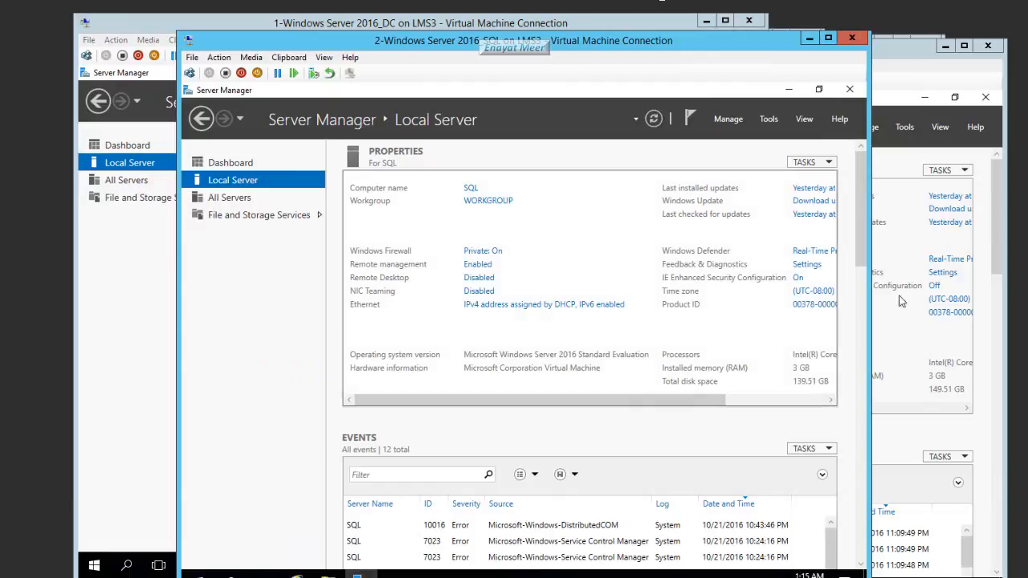
{"action": "left_click", "coordinate": [890, 341]}
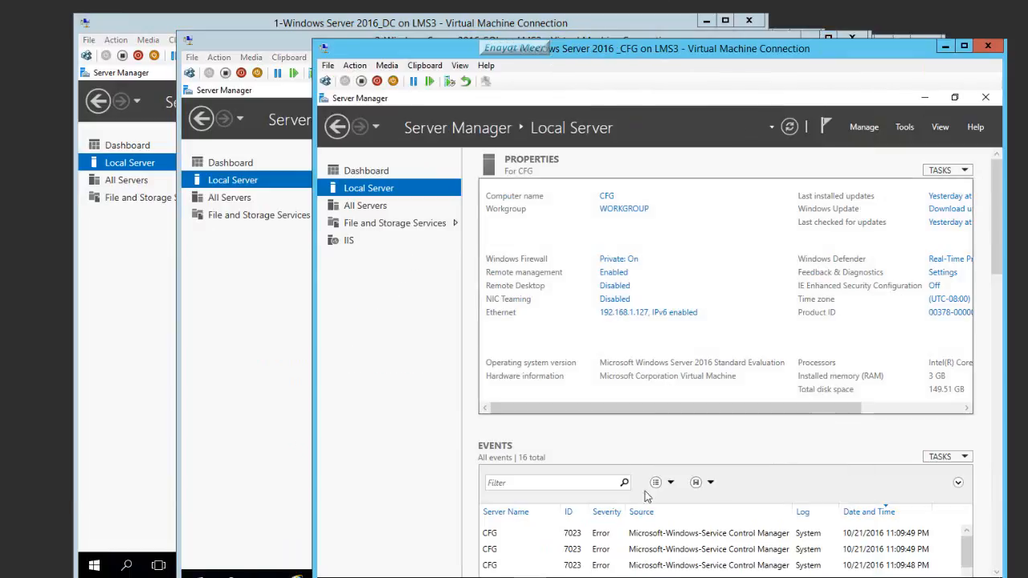